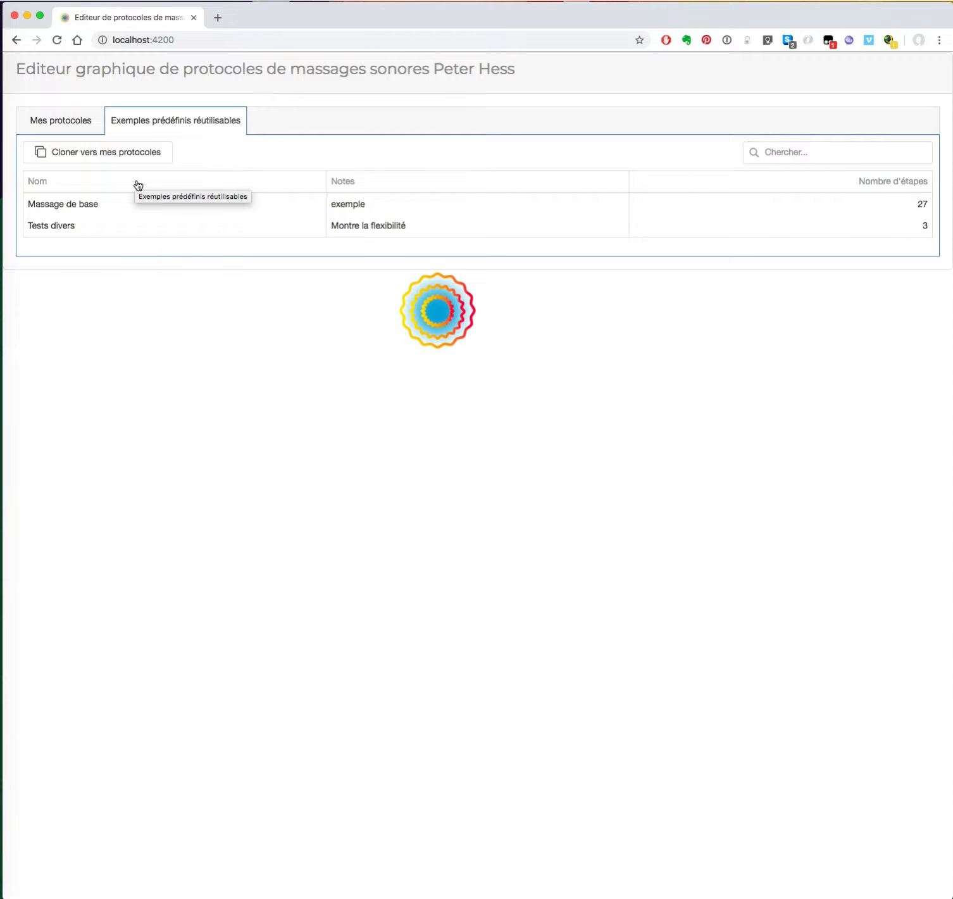
# Create a new protocol in Mes protocoles named "Démo" with the notes "remarques" and save it.
pyautogui.click(56, 132)
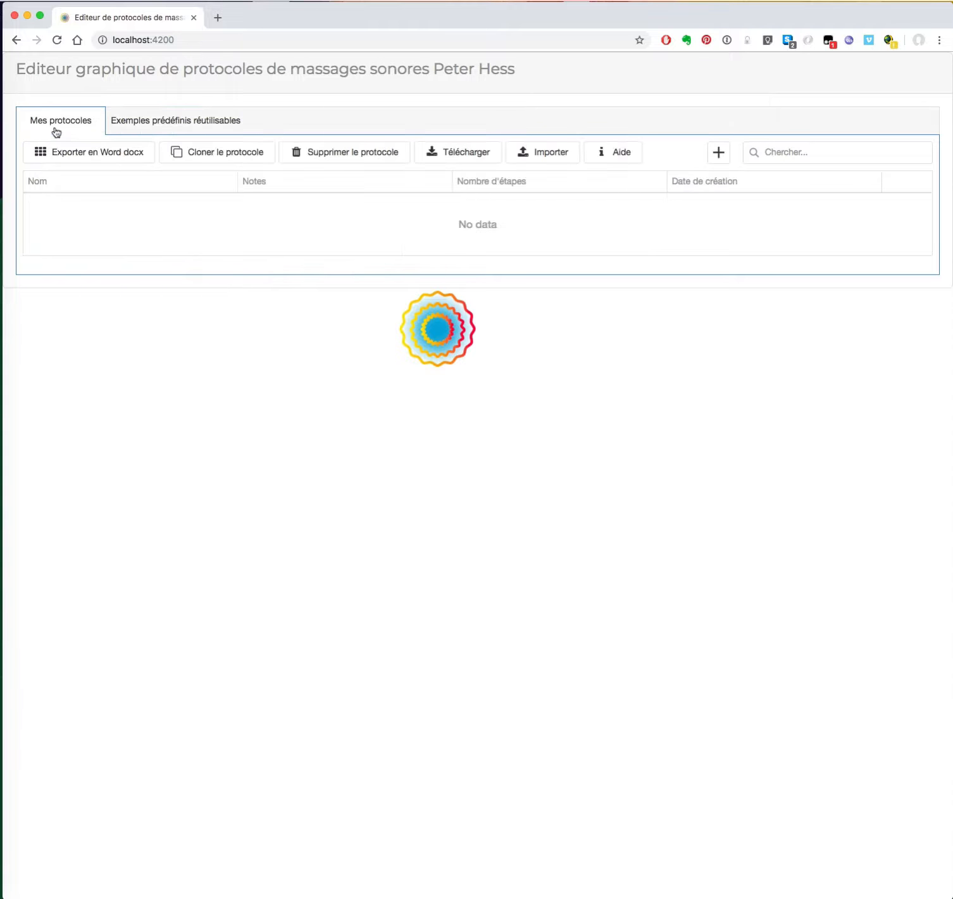
pyautogui.click(718, 155)
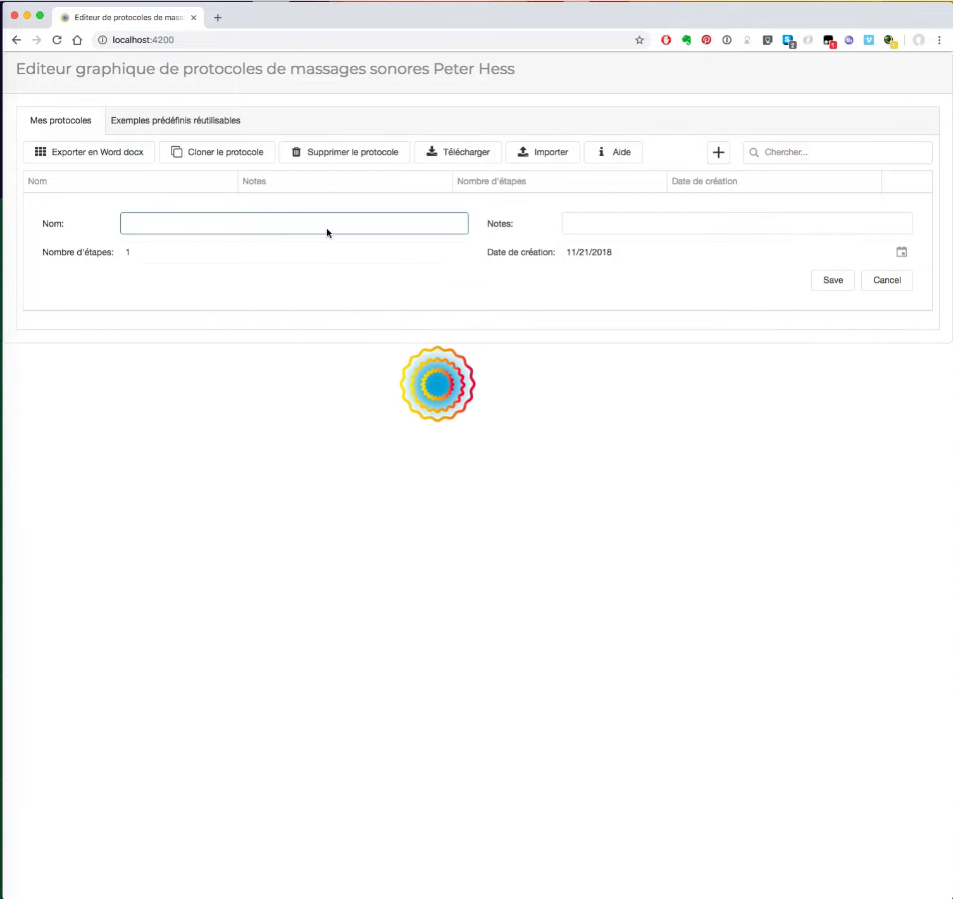
pyautogui.write('Démo')
pyautogui.press('Tab')
pyautogui.write('remque')
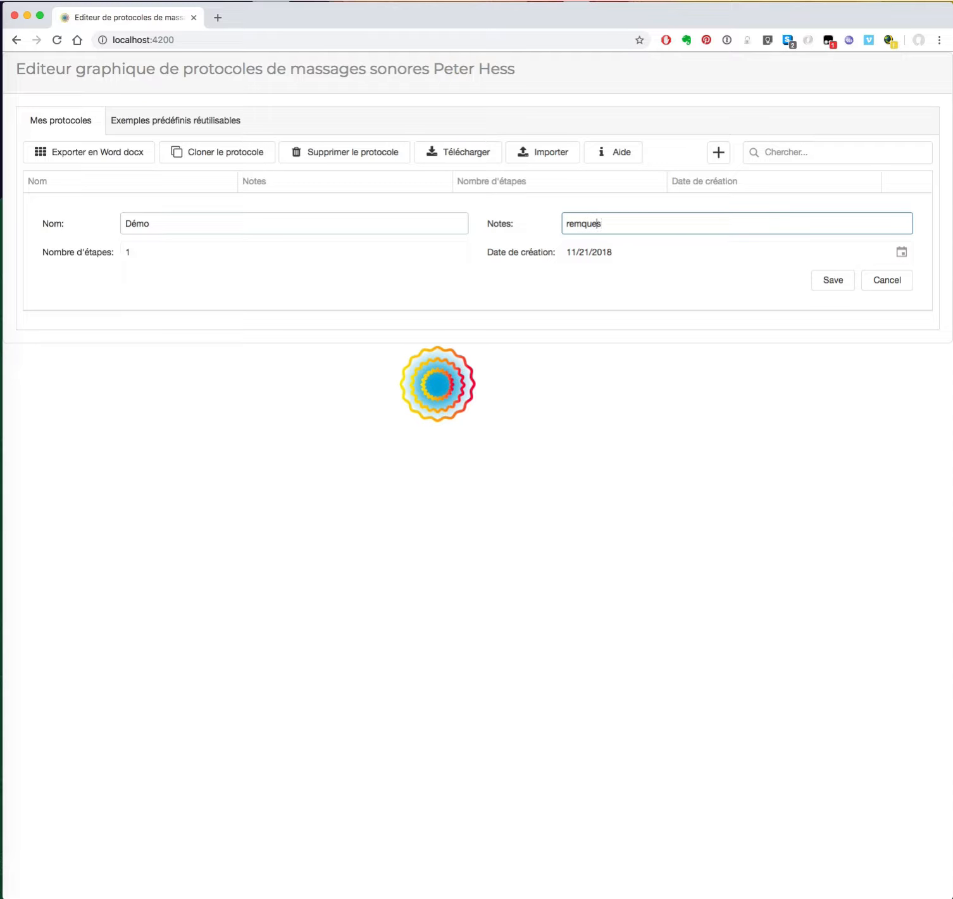
pyautogui.write('ar')
pyautogui.press('Return')
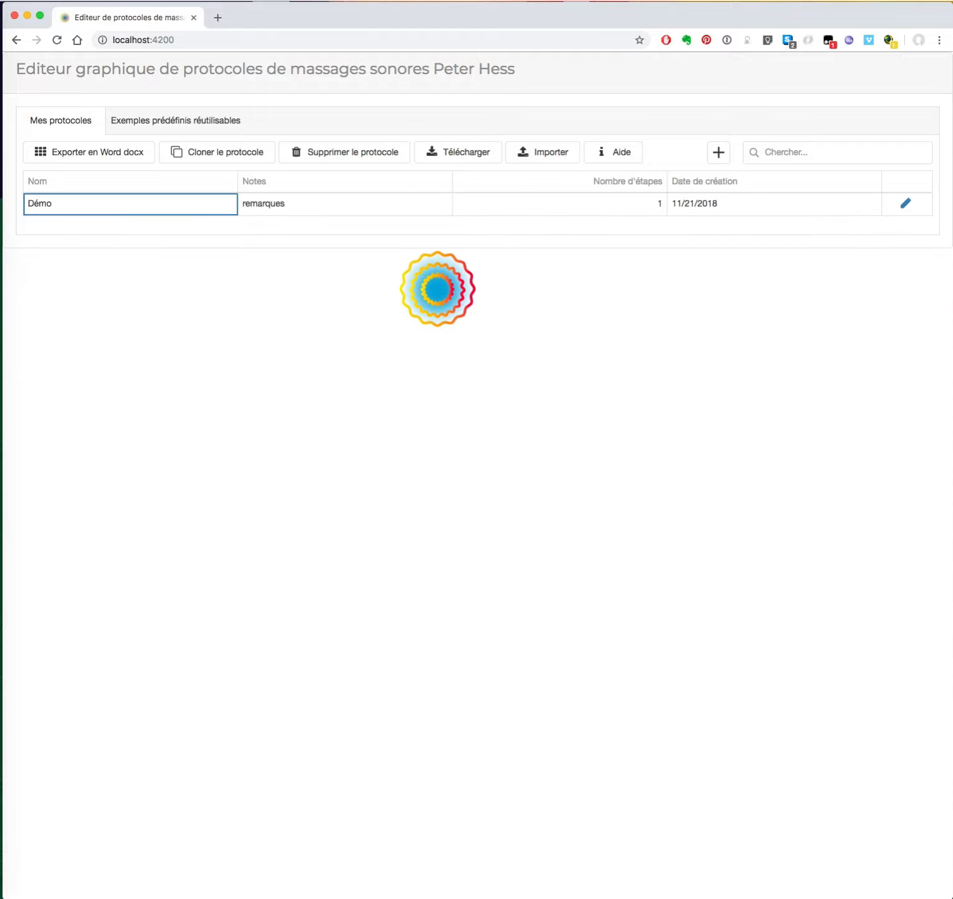
# Create a second protocol named "Démo 2" with the notes "notes" and save it.
pyautogui.click(718, 155)
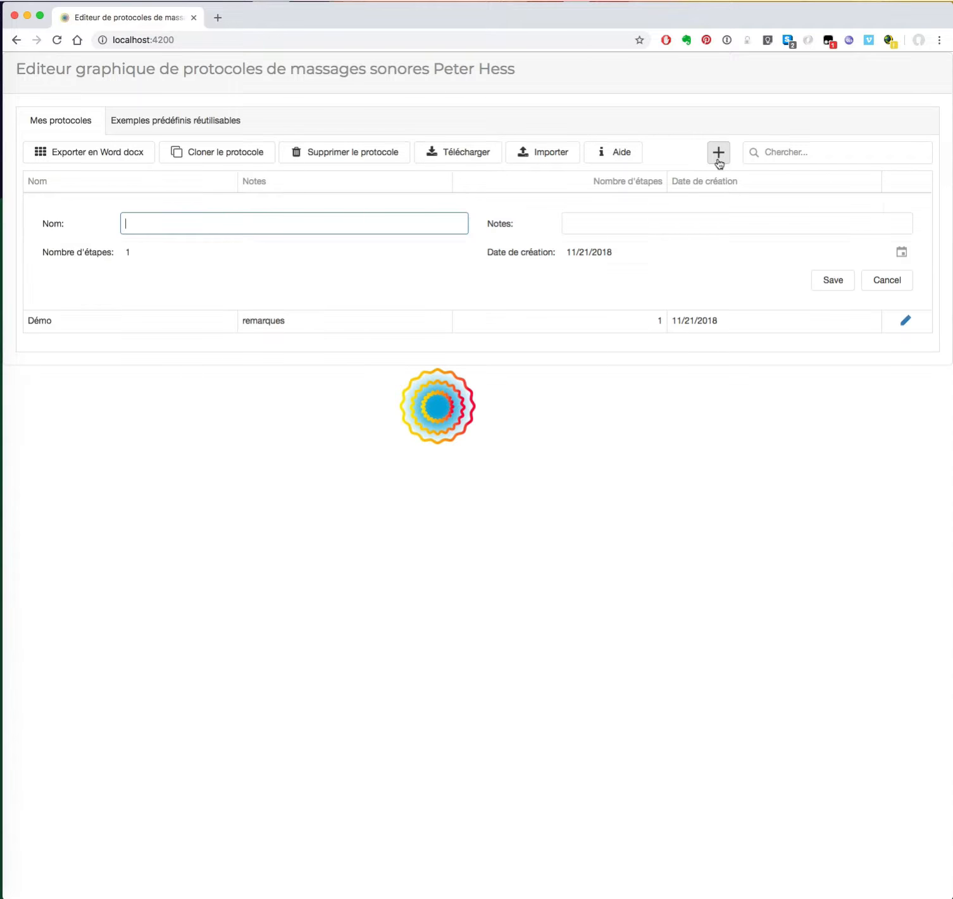
pyautogui.write('Démo 2')
pyautogui.click(594, 223)
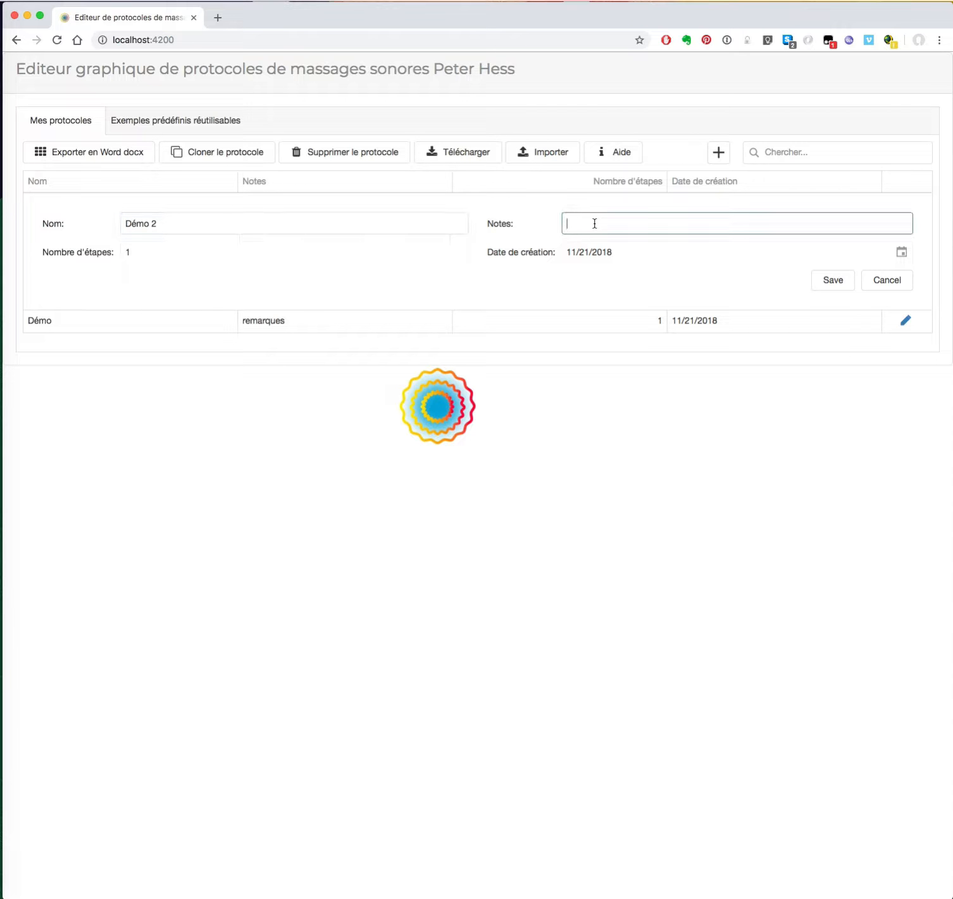
pyautogui.write('nnotes')
pyautogui.press('BackSpace')
pyautogui.press('BackSpace')
pyautogui.press('BackSpace')
pyautogui.write('ites')
pyautogui.press('BackSpace')
pyautogui.press('BackSpace')
pyautogui.press('BackSpace')
pyautogui.write('otes')
pyautogui.press('Return')
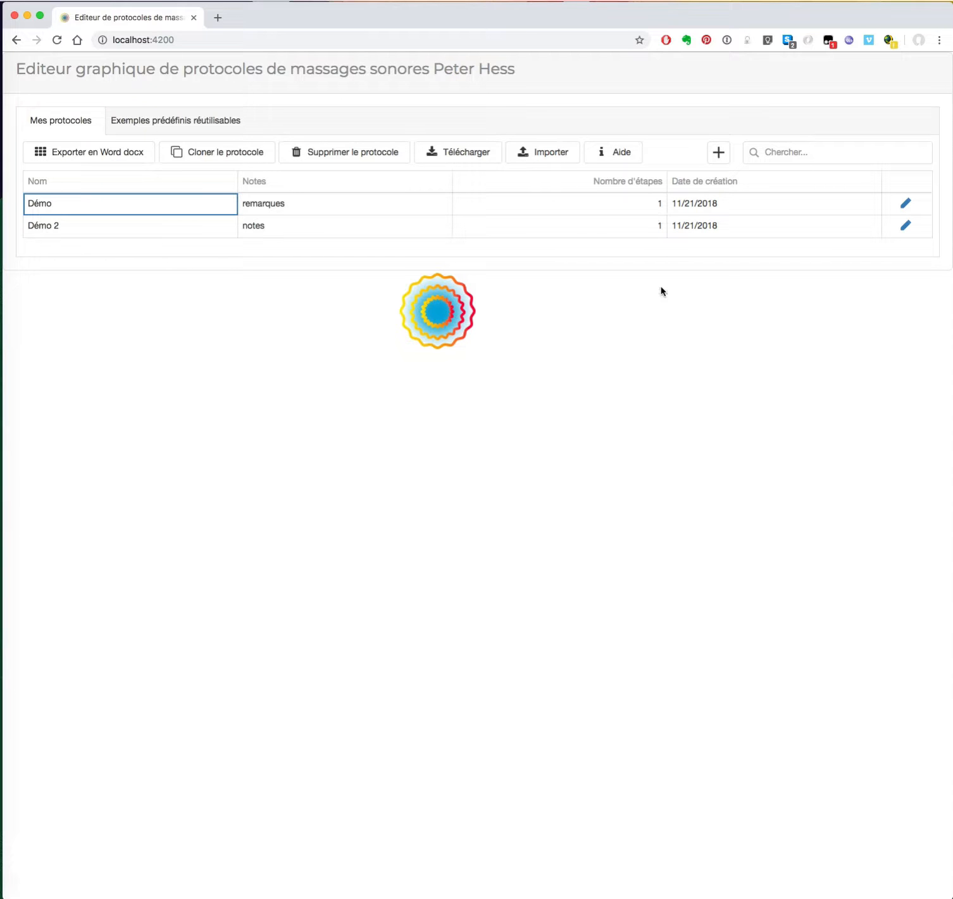
# Delete the "Démo 2" protocol.
pyautogui.click(84, 227)
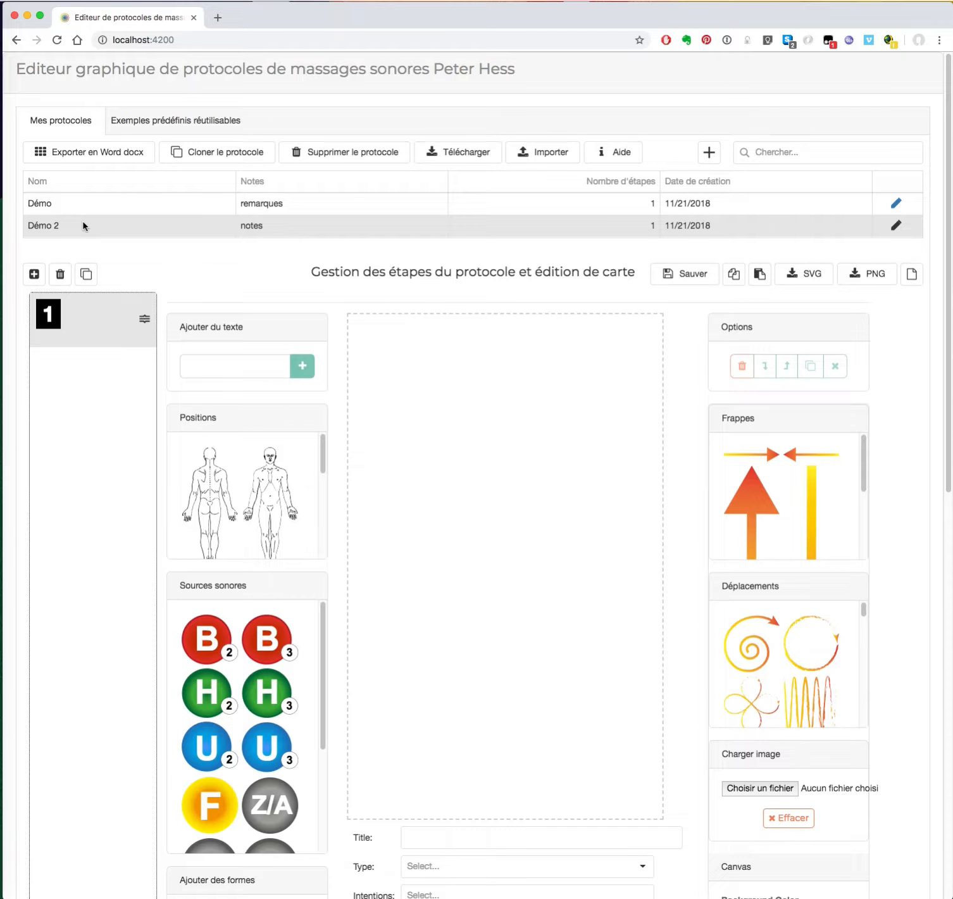
pyautogui.click(363, 155)
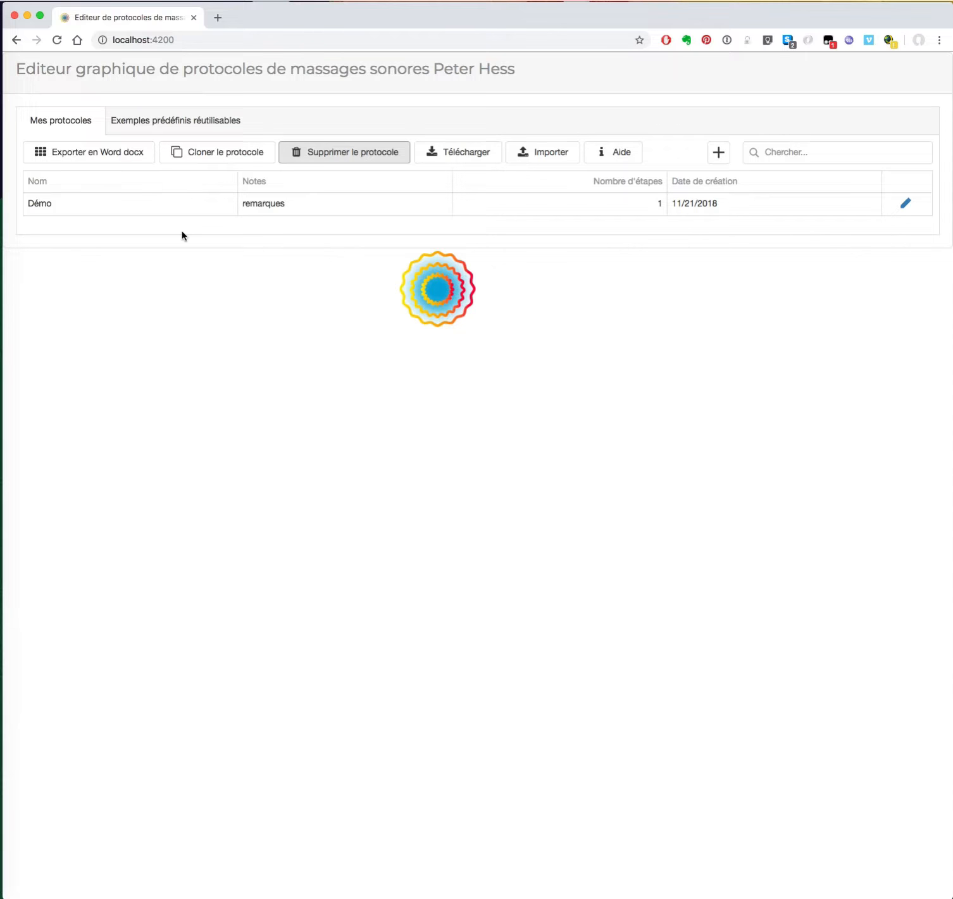
# Clone the "Démo" protocol and delete the resulting copy.
pyautogui.click(107, 198)
pyautogui.click(244, 155)
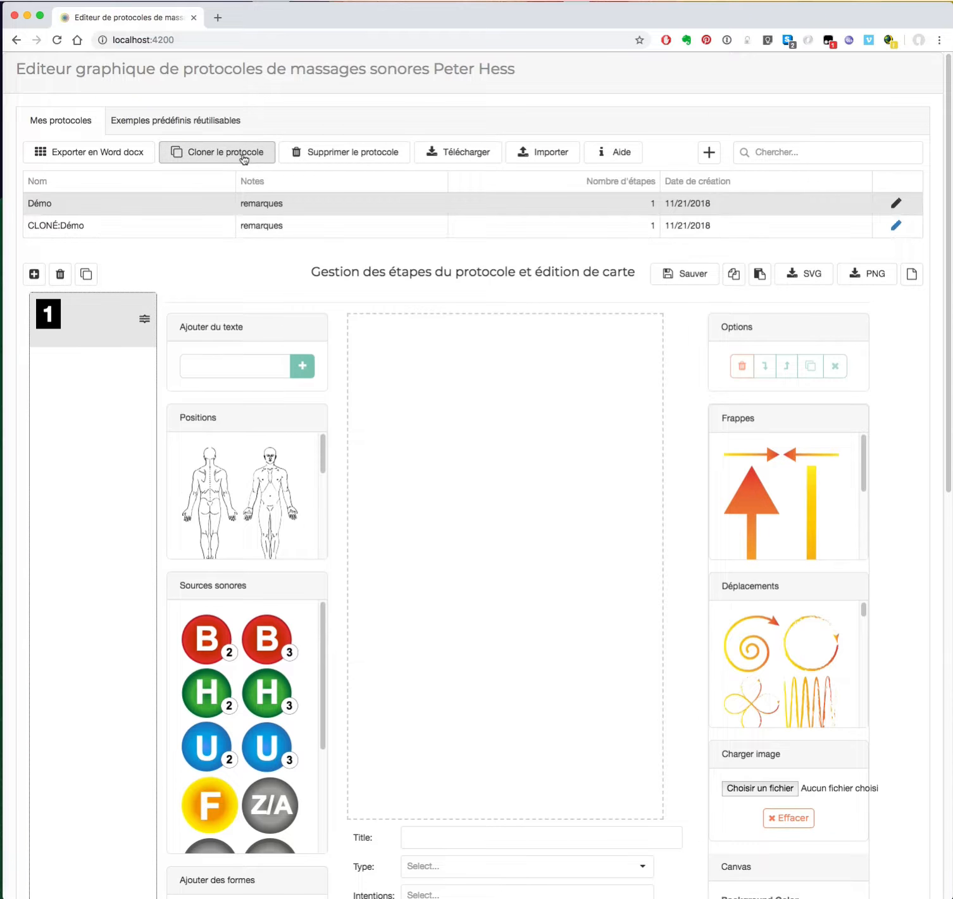
pyautogui.click(50, 228)
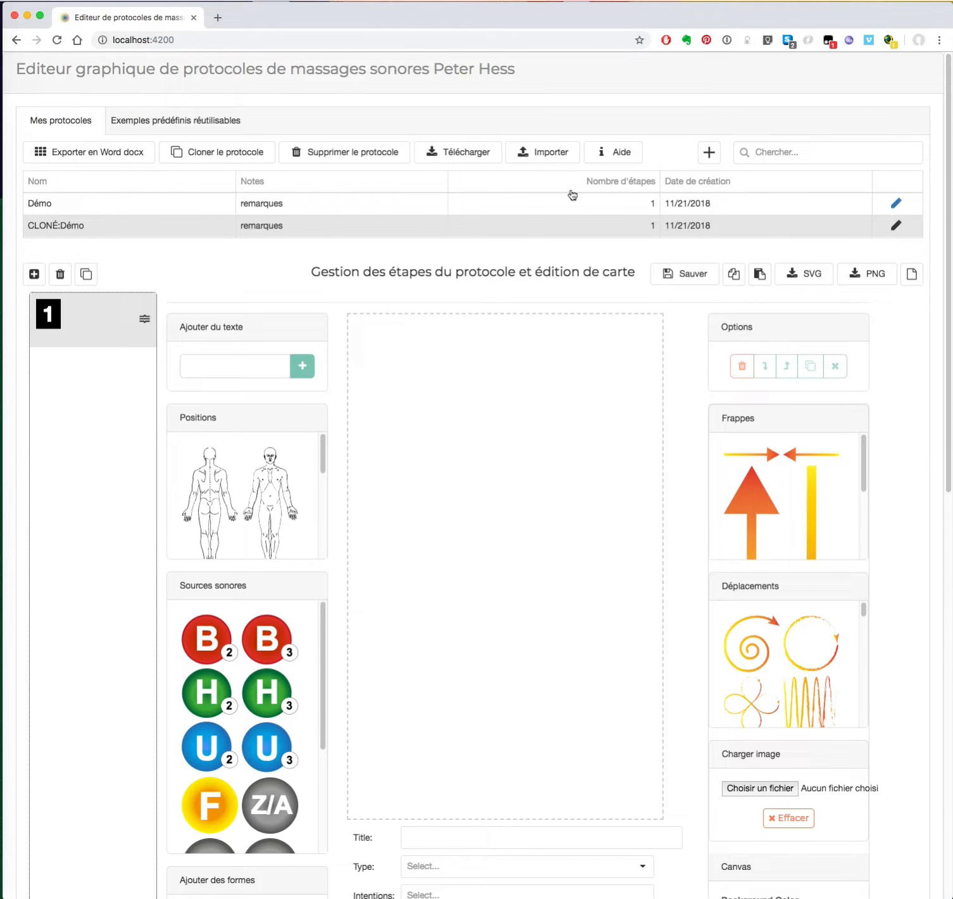
pyautogui.click(371, 152)
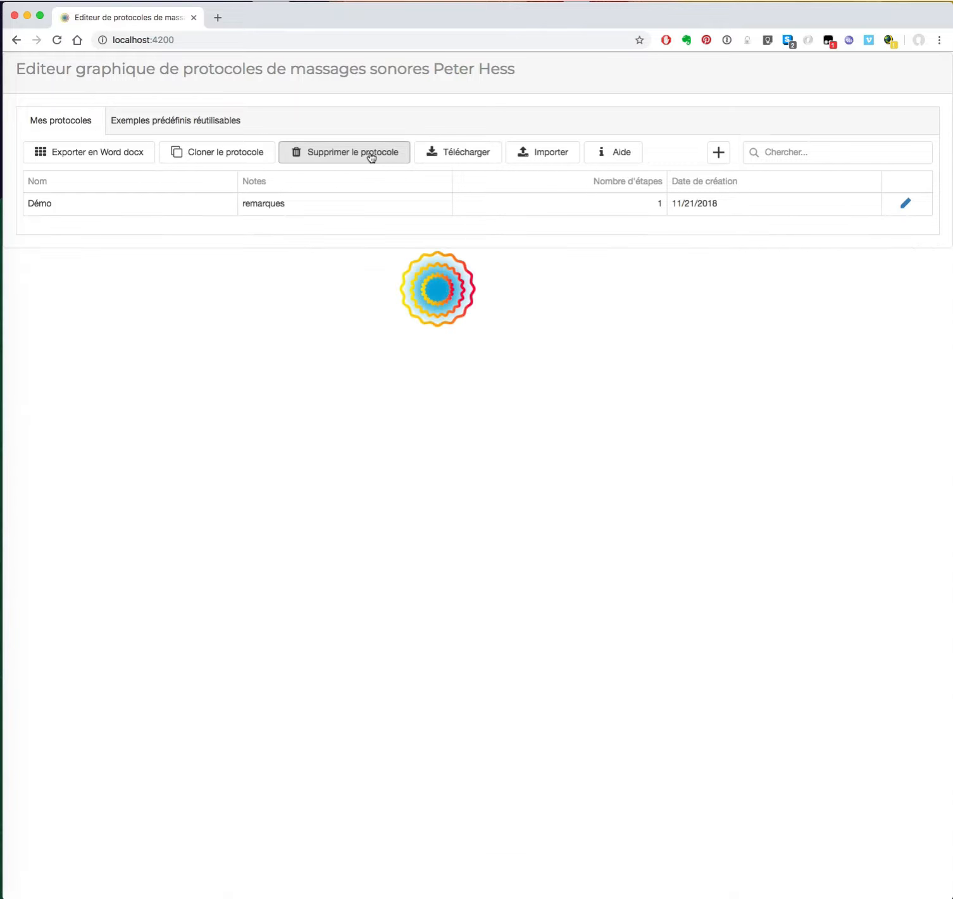
# Open step 1 of the "Démo" protocol and place the front-view standing body figure in the middle of its card.
pyautogui.click(120, 205)
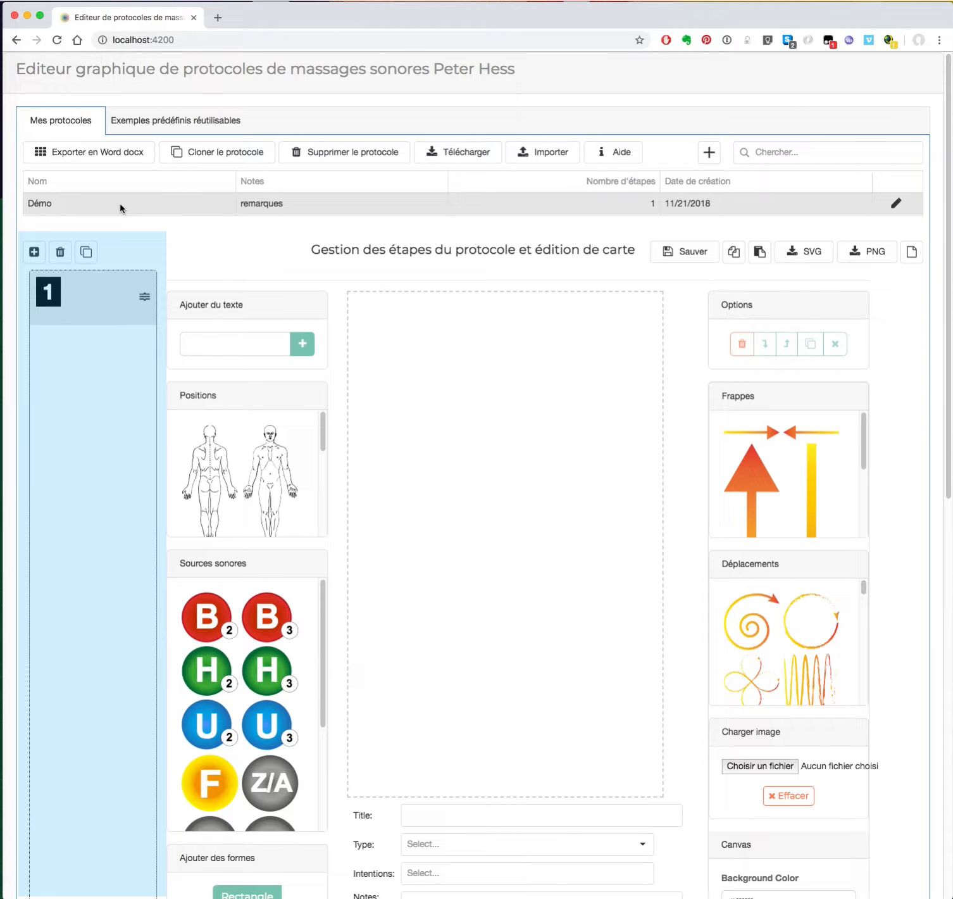
pyautogui.click(95, 291)
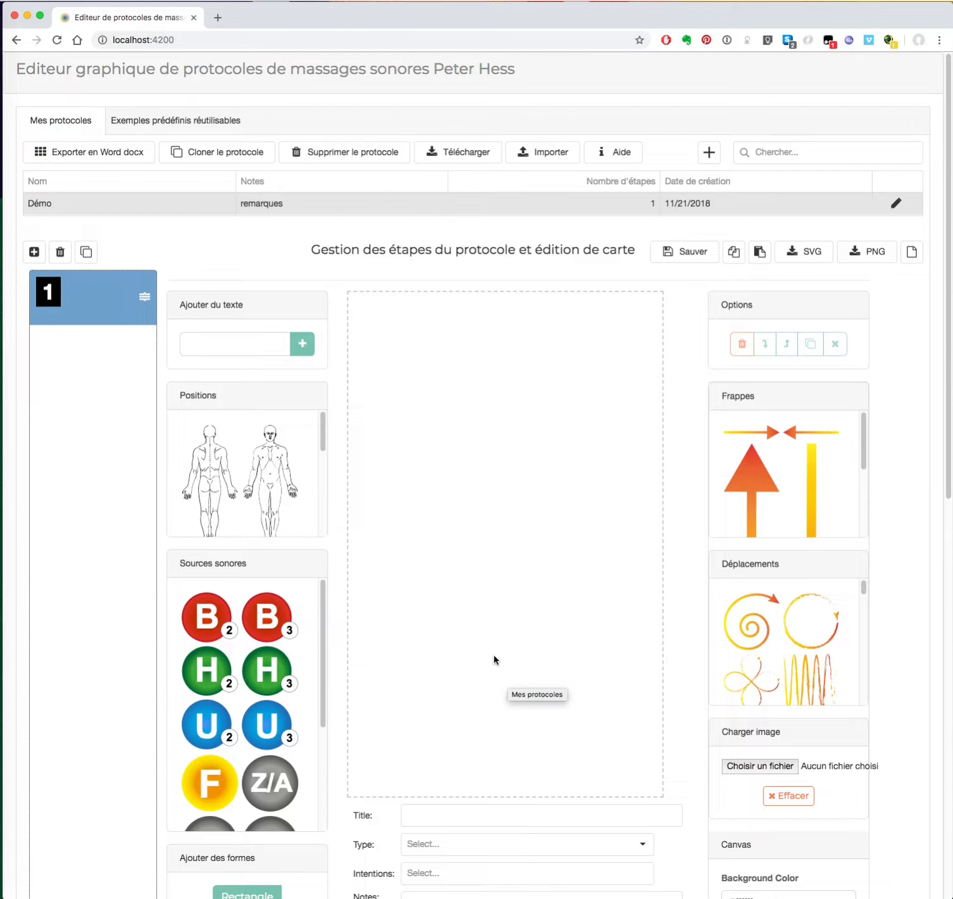
pyautogui.click(278, 486)
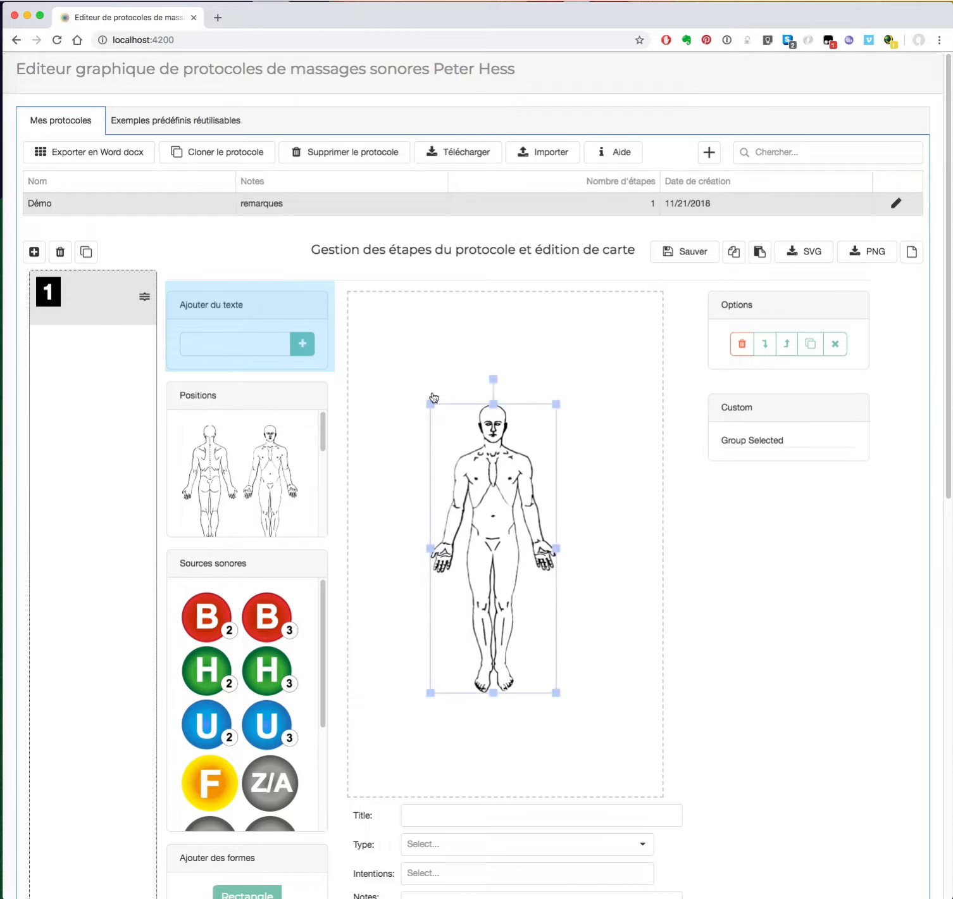
pyautogui.click(404, 393)
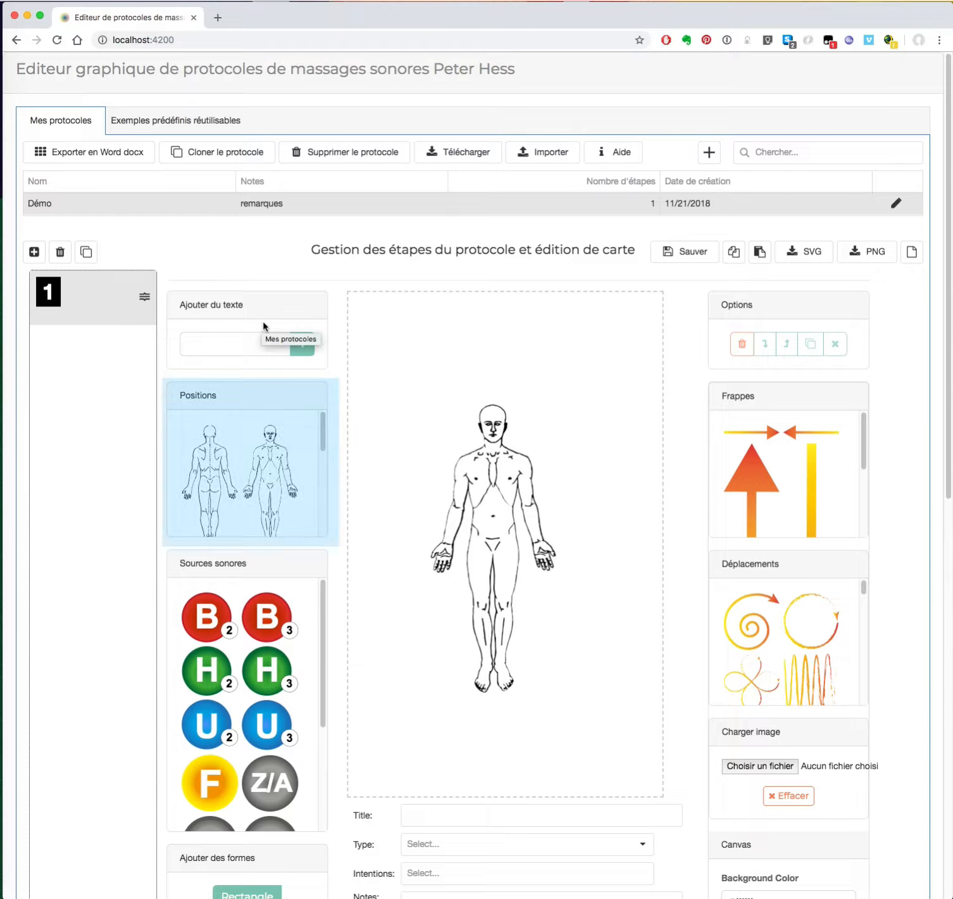
# Add the text "Carte" to the card, enlarge it and centre it above the body figure.
pyautogui.click(249, 348)
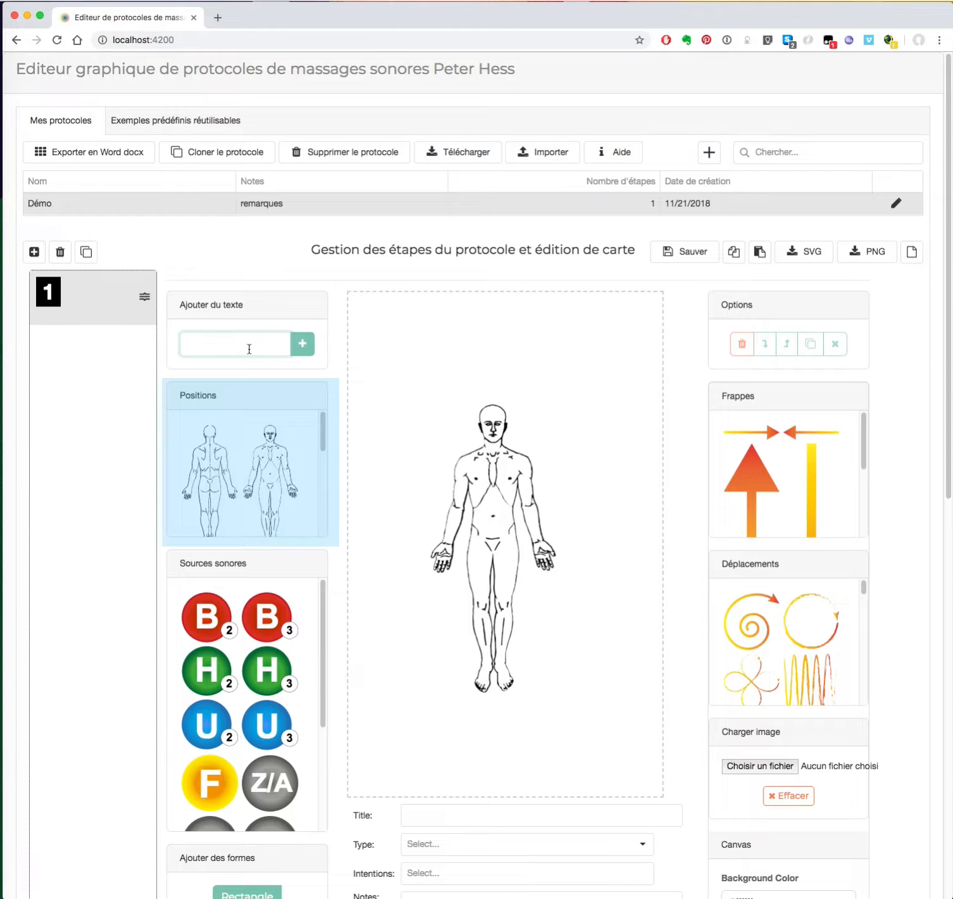
pyautogui.write('Carte')
pyautogui.click(309, 346)
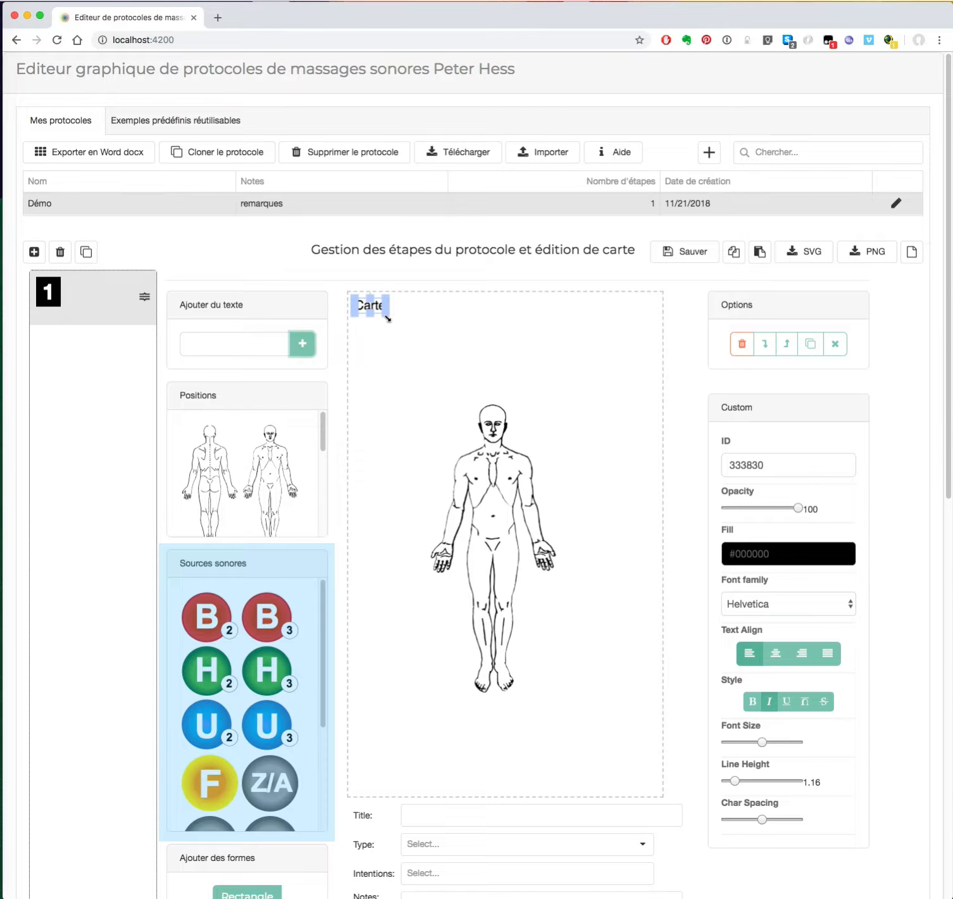
pyautogui.moveTo(390, 315); pyautogui.dragTo(513, 340)
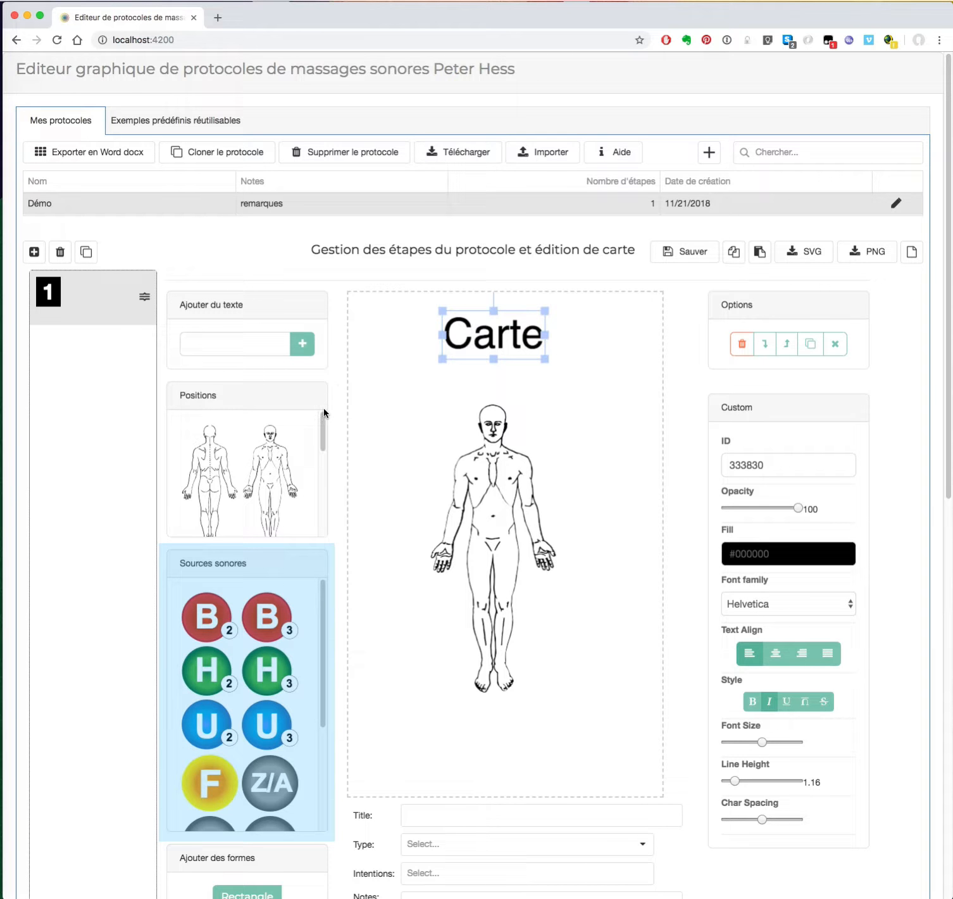
# Add the red B2 sound source to the card, shrink it and place it on the figure's lower abdomen.
pyautogui.moveTo(325, 427)
pyautogui.mouseDown()
pyautogui.moveTo(322, 514)
pyautogui.moveTo(324, 401)
pyautogui.mouseUp()
pyautogui.click(321, 620)
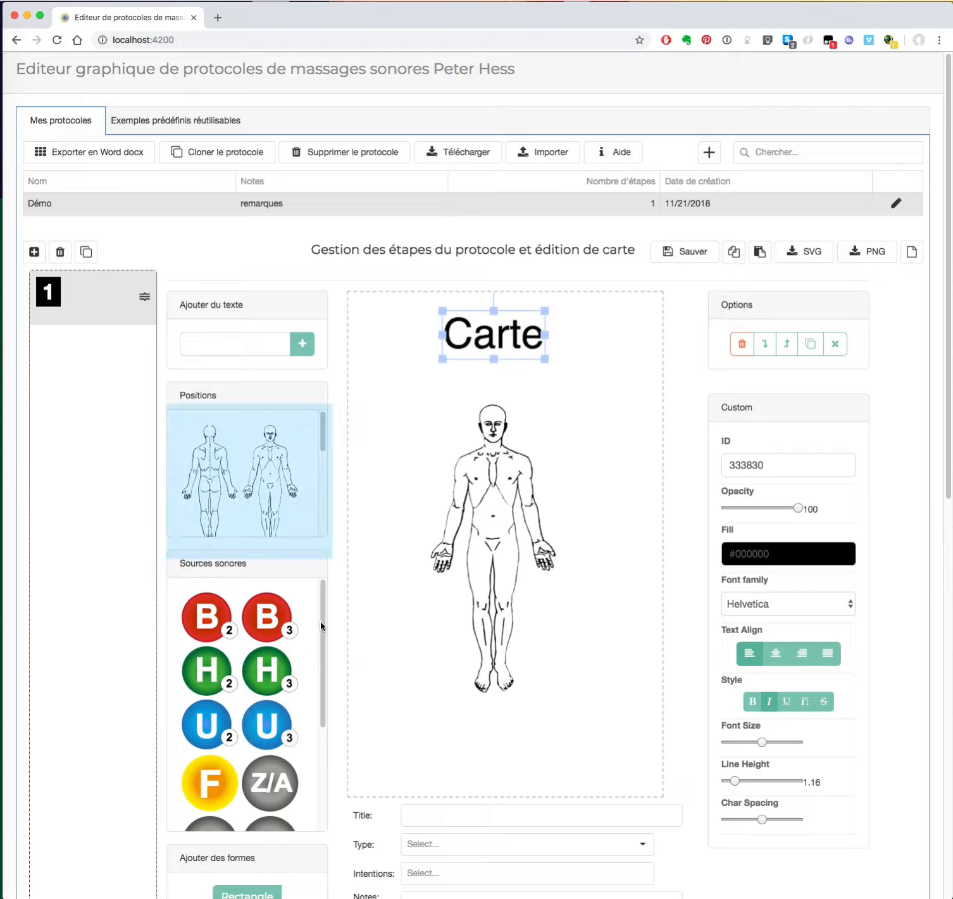
pyautogui.click(223, 625)
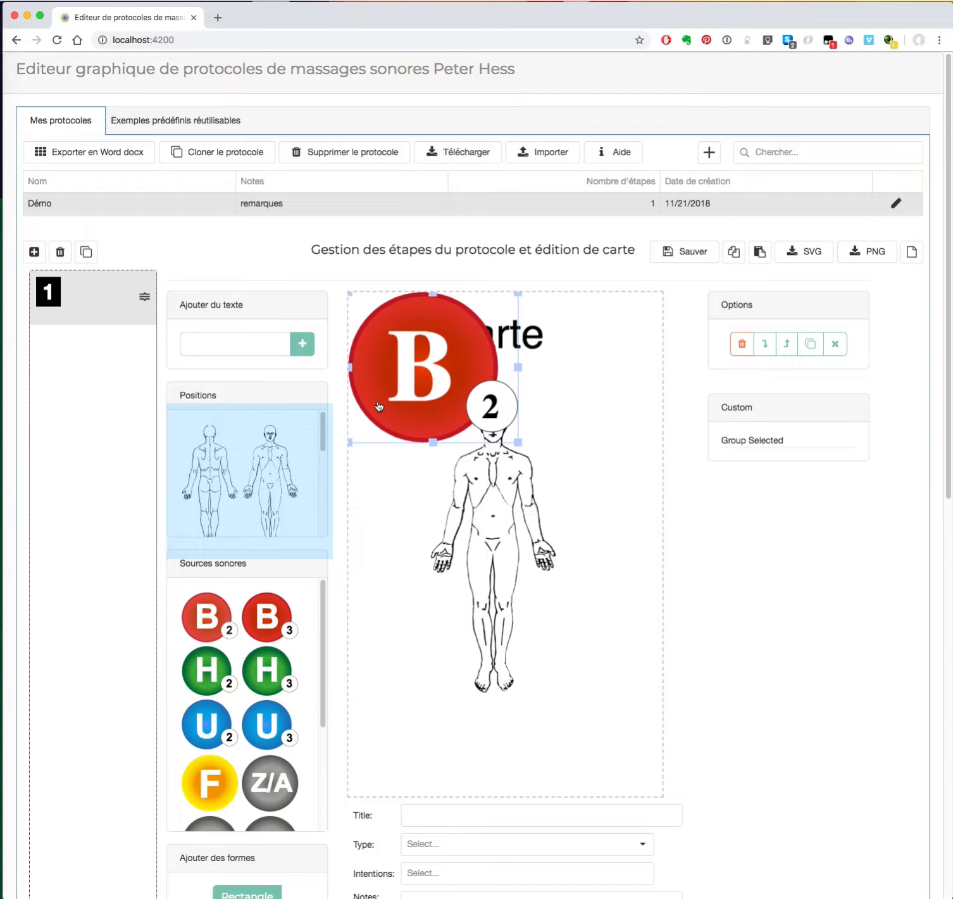
pyautogui.moveTo(523, 447); pyautogui.dragTo(487, 529)
pyautogui.click(600, 530)
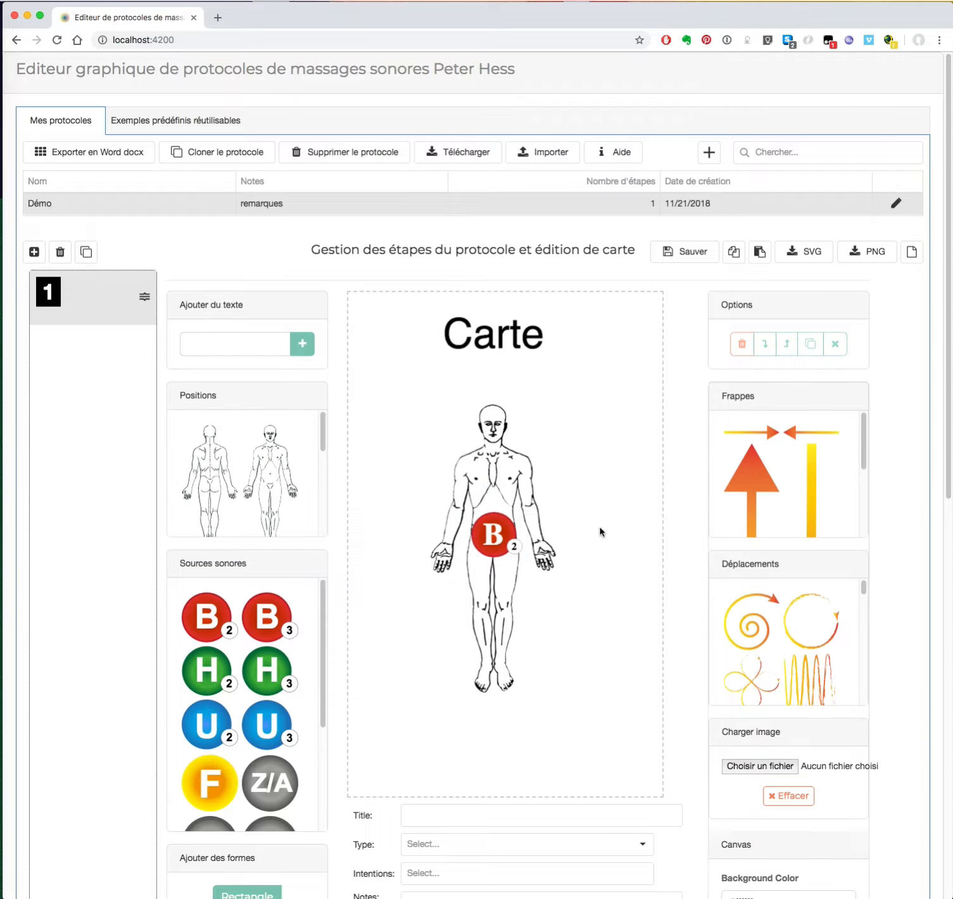
# Add a circle shape to the card and place it beside the figure's head, below the "Carte" title.
pyautogui.scroll(-5, 311, 652)
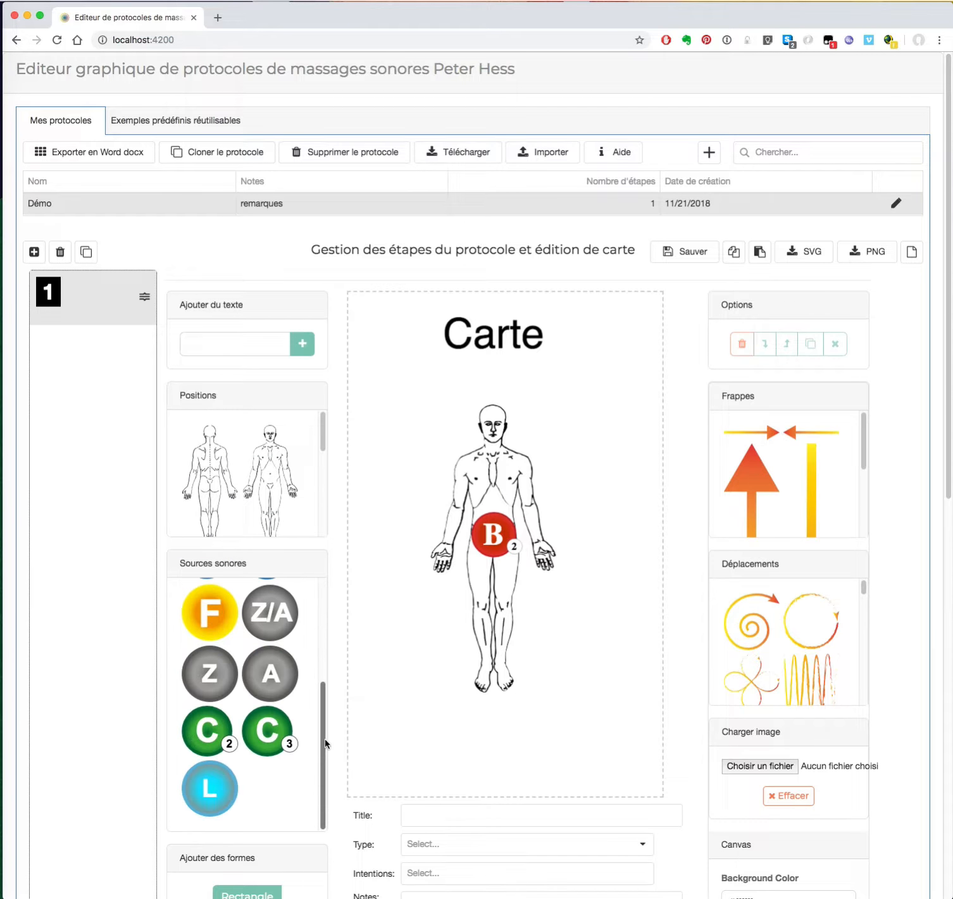
pyautogui.scroll(-5, 117, 723)
pyautogui.scroll(-5, 117, 723)
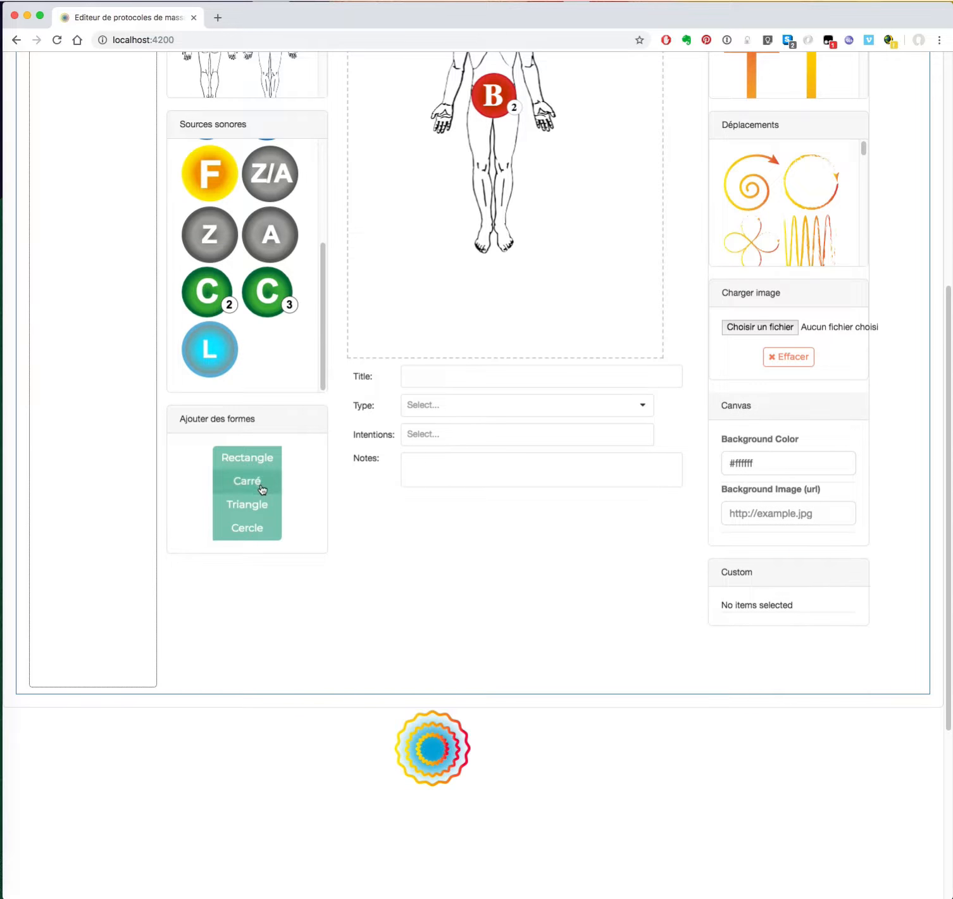
pyautogui.click(265, 533)
pyautogui.scroll(10, 538, 289)
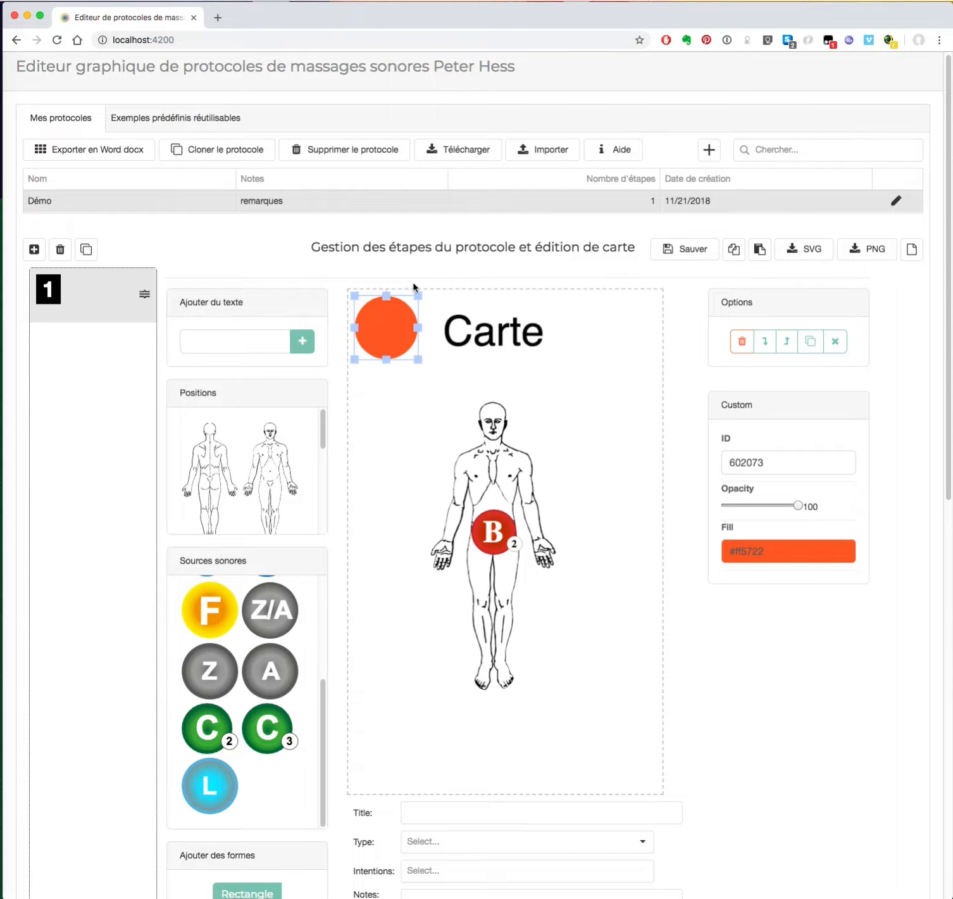
pyautogui.moveTo(413, 296); pyautogui.dragTo(570, 395)
pyautogui.doubleClick(748, 371)
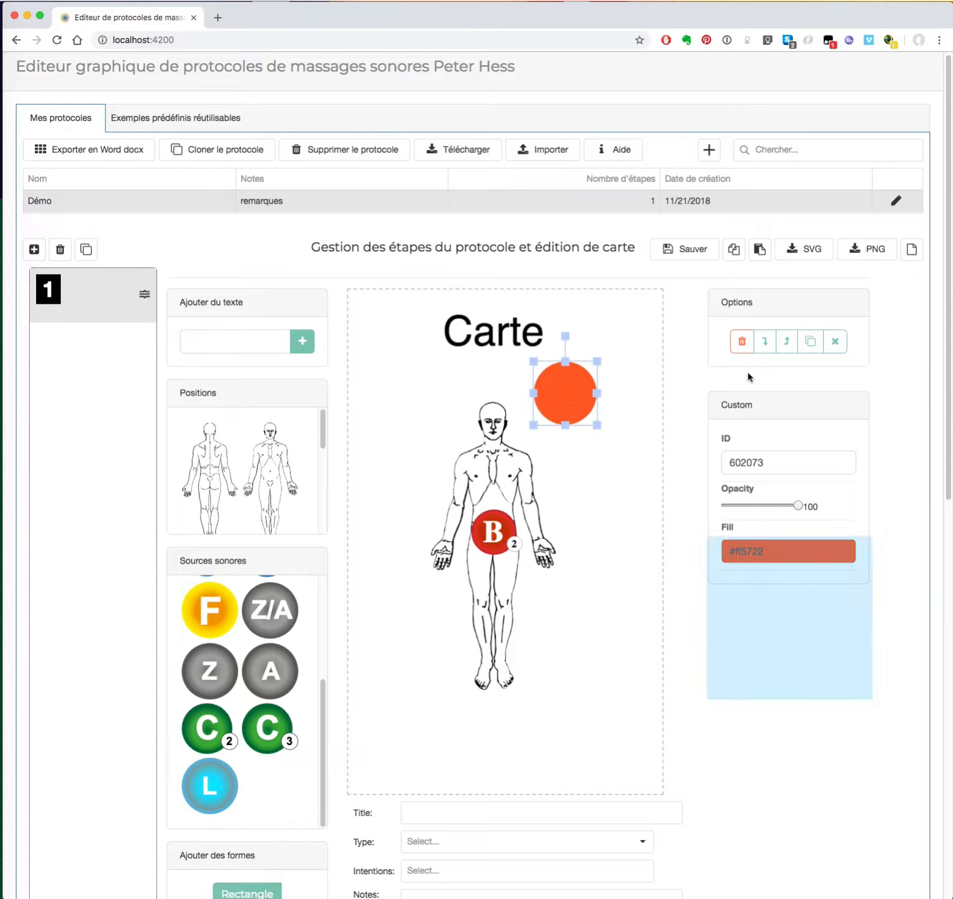
pyautogui.click(627, 497)
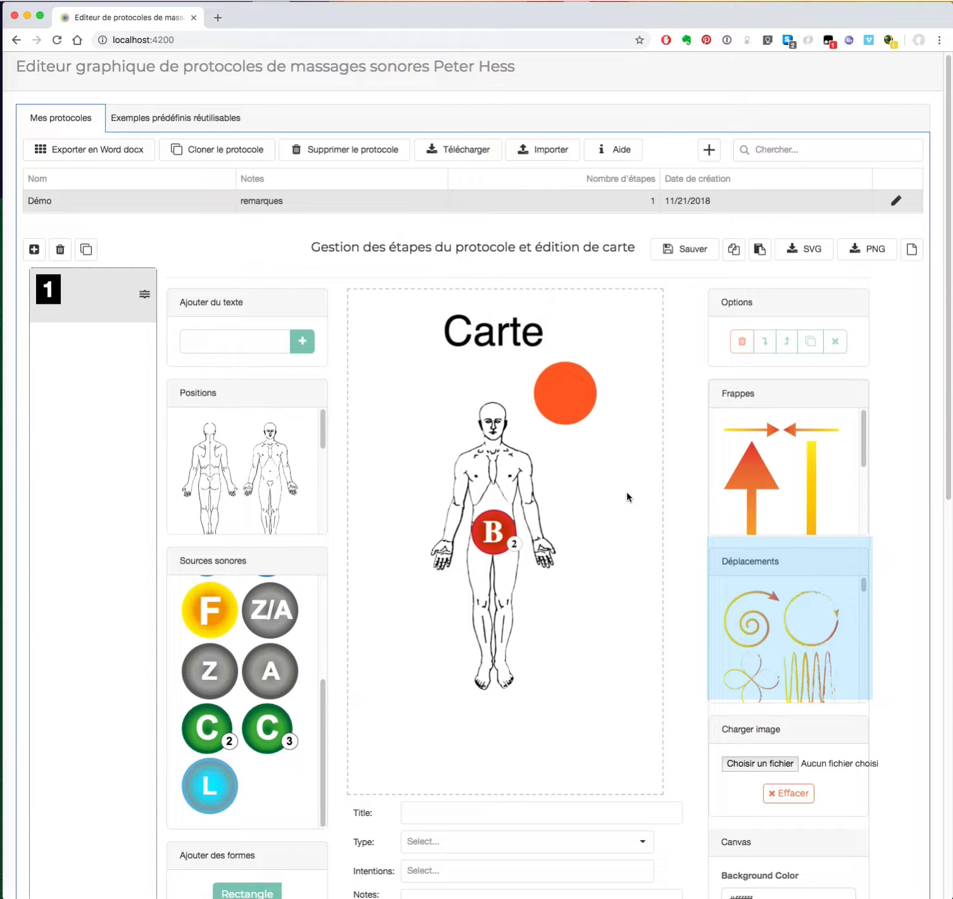
# Add the horizontal left-pointing strike arrow to the card and position it so that it points at the B2 sound source.
pyautogui.scroll(-1, 625, 491)
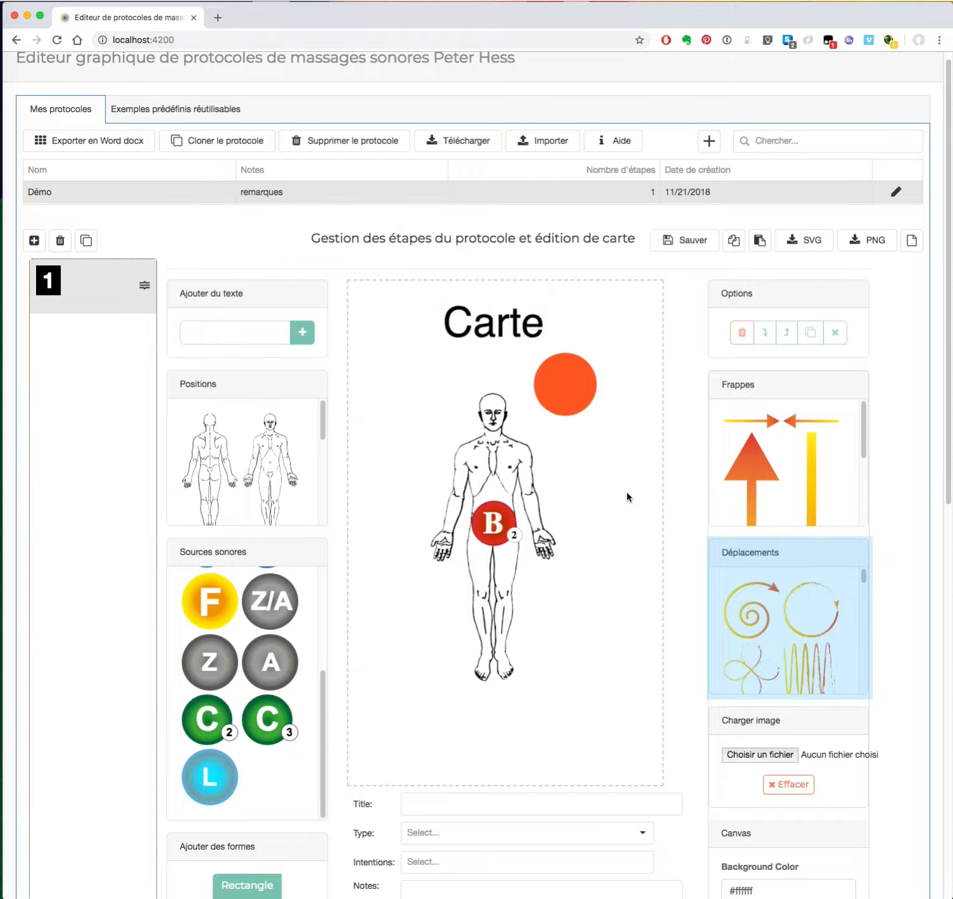
pyautogui.click(790, 427)
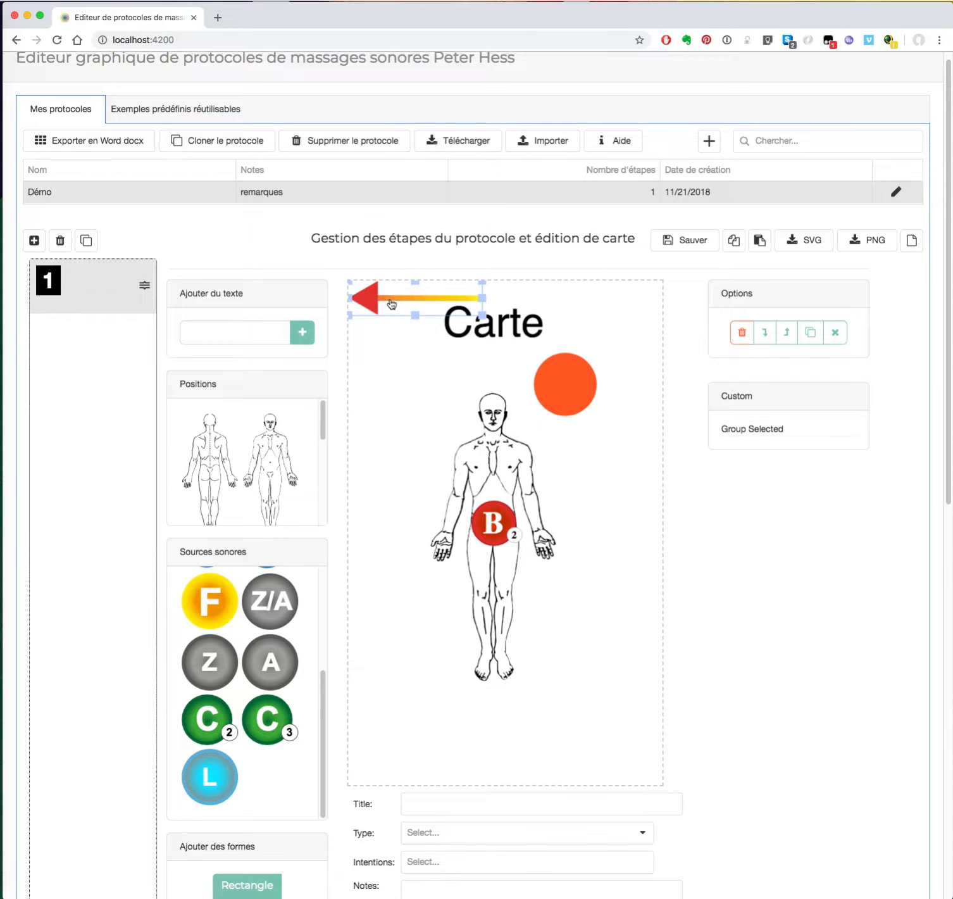
pyautogui.moveTo(389, 300); pyautogui.dragTo(567, 525)
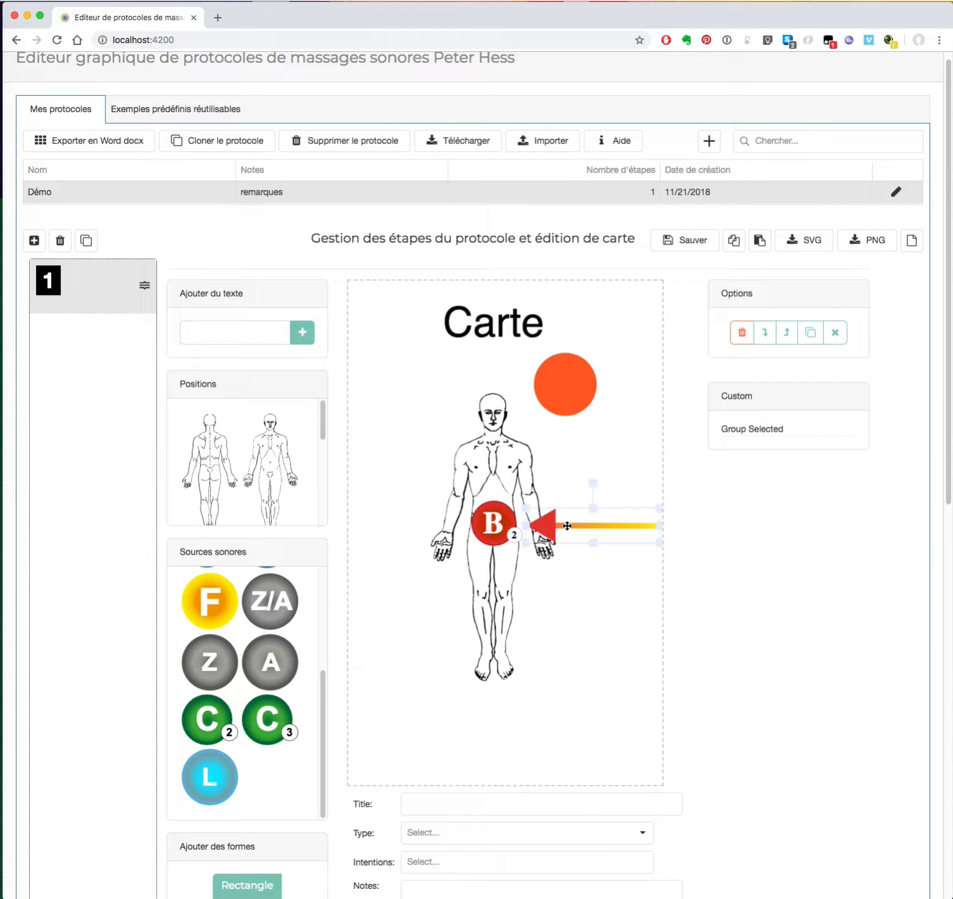
pyautogui.click(595, 481)
# Add the spiral movement symbol to the card and centre it on the figure's head.
pyautogui.moveTo(861, 588); pyautogui.dragTo(867, 623)
pyautogui.scroll(5, 764, 604)
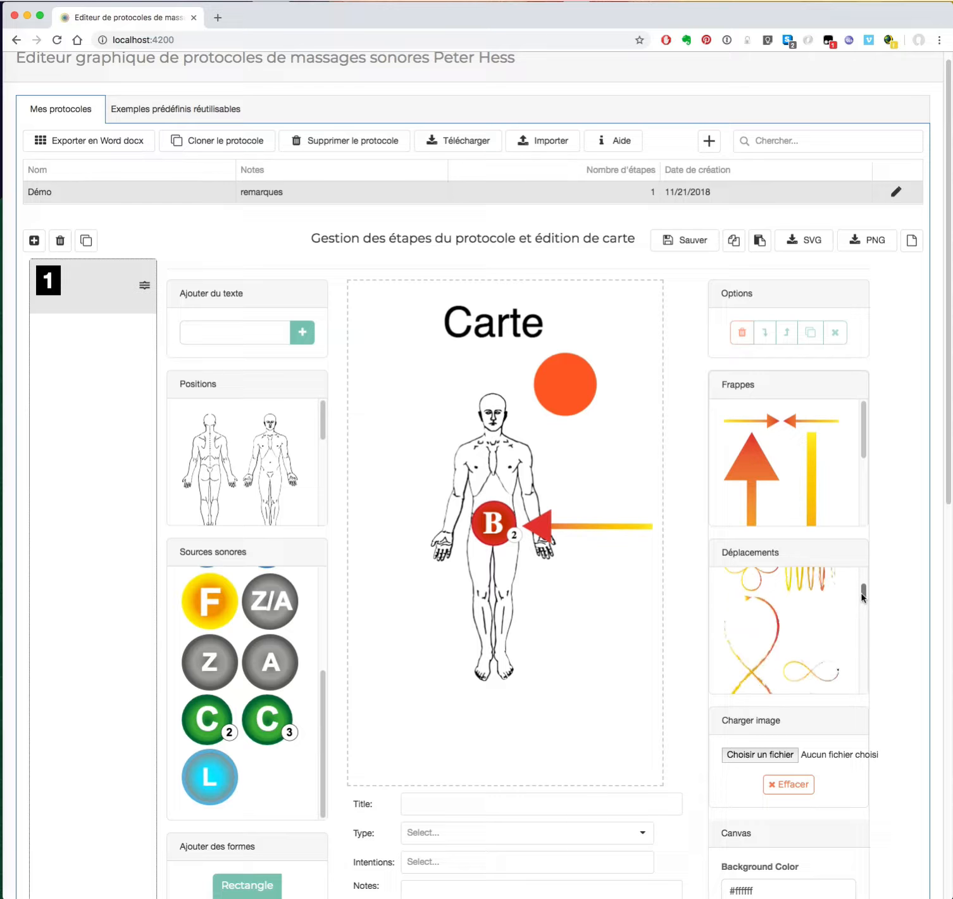
pyautogui.click(765, 605)
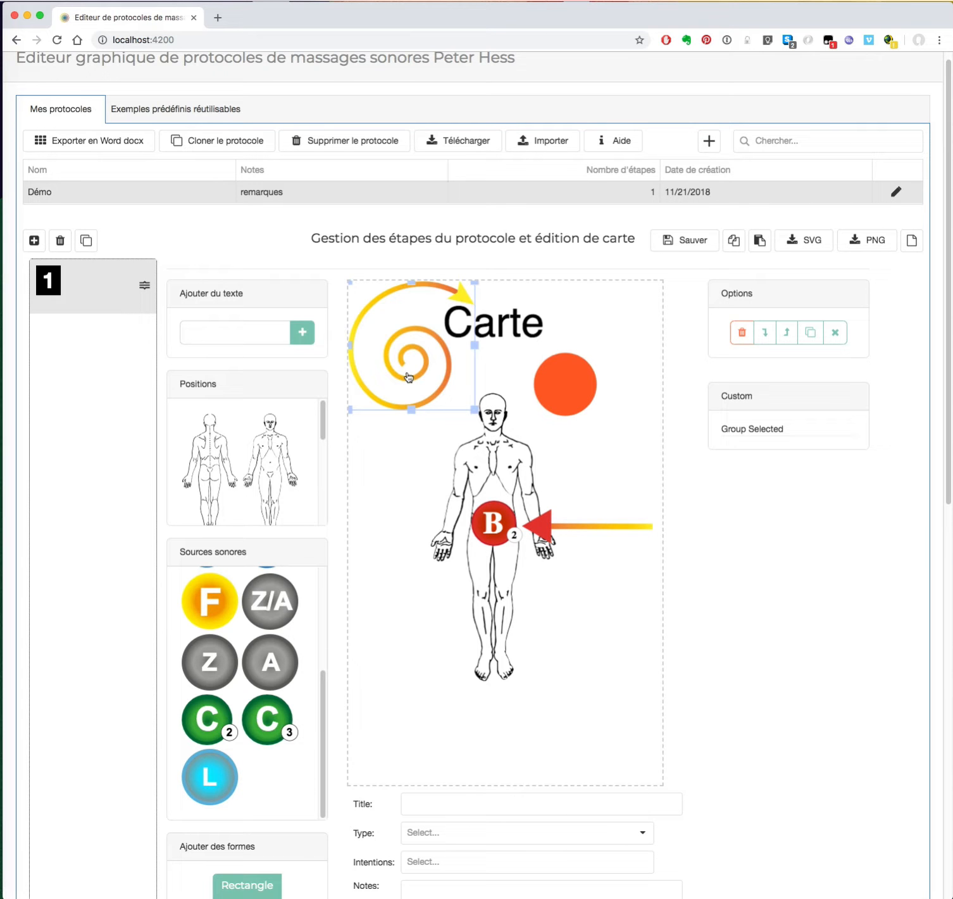
pyautogui.moveTo(416, 364); pyautogui.dragTo(498, 419)
pyautogui.click(638, 462)
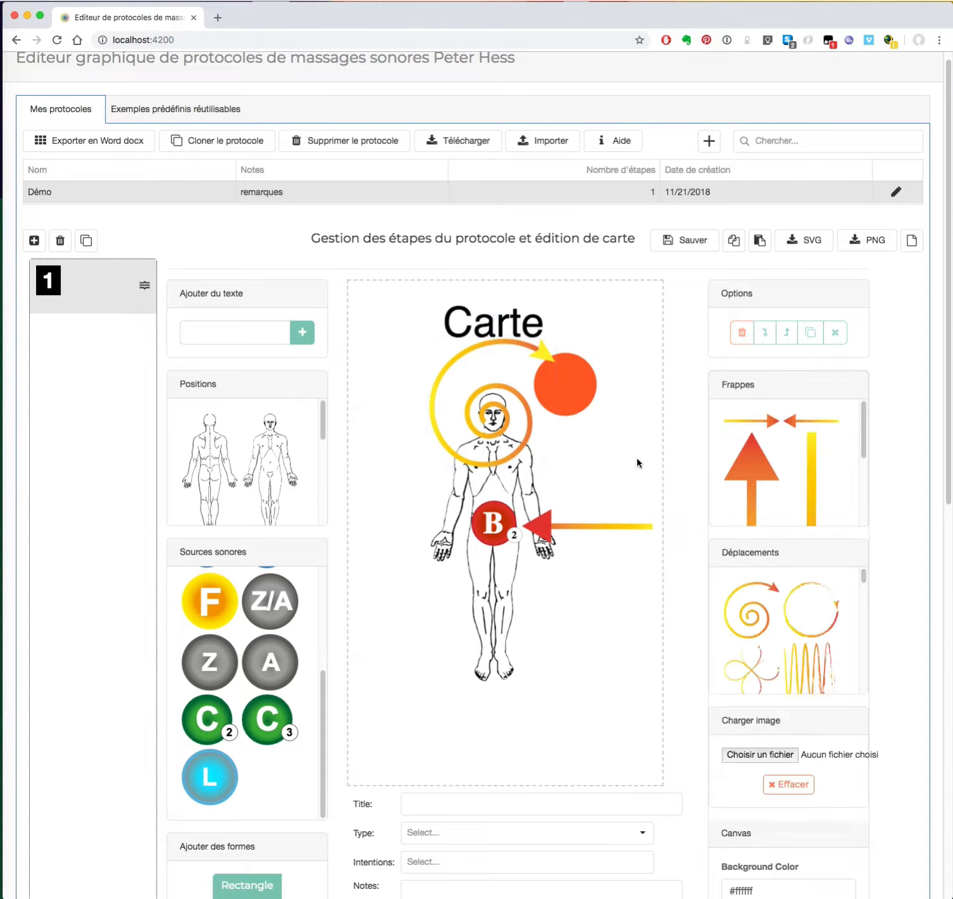
# Load the image file logo_PH.png from the Bureau folder into the card editor.
pyautogui.scroll(-5, 886, 418)
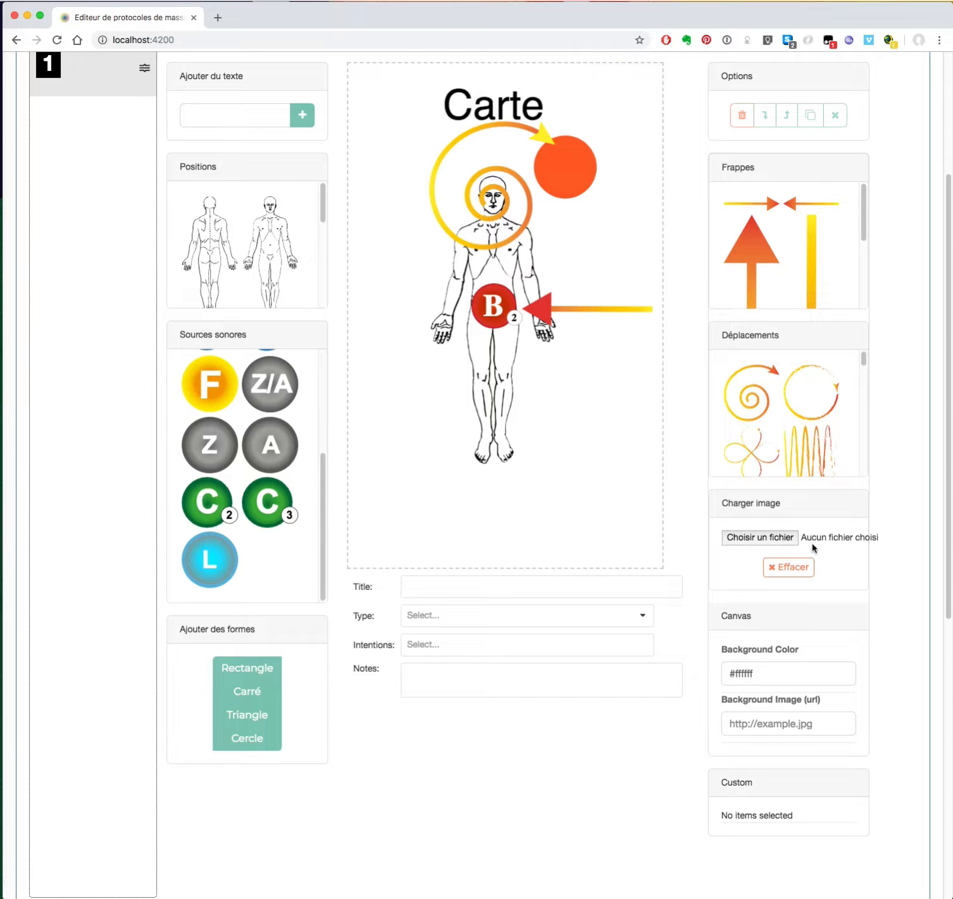
pyautogui.click(785, 537)
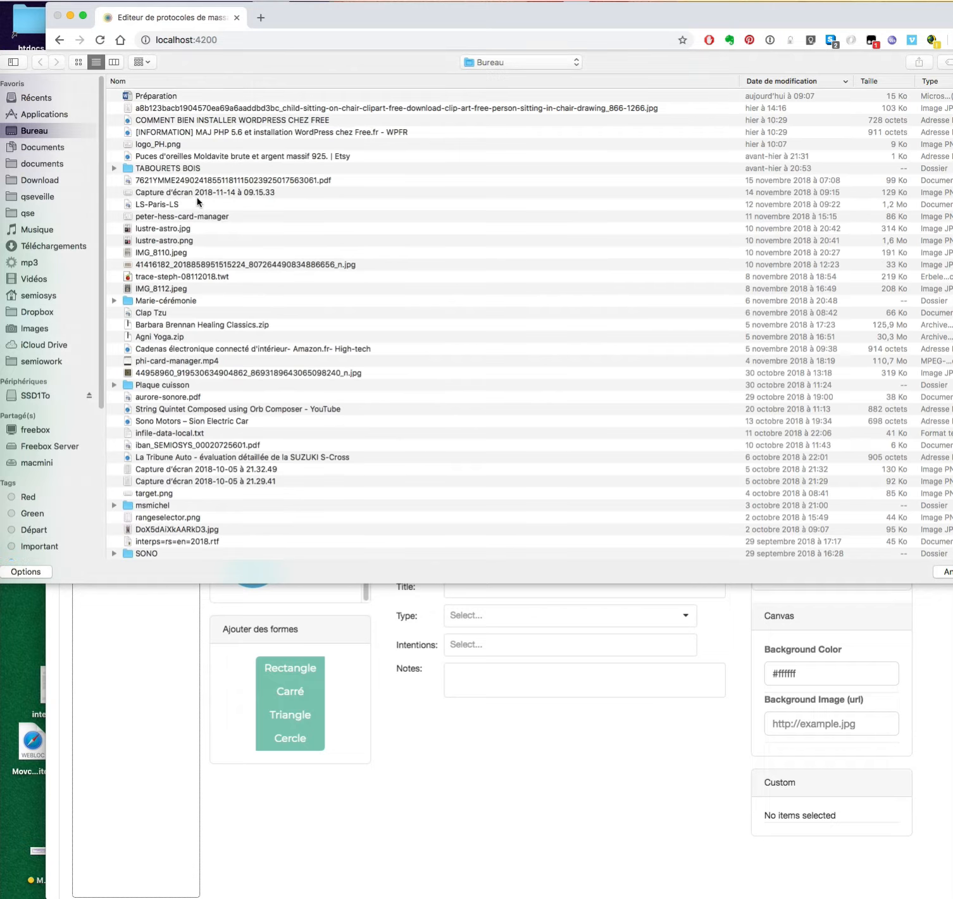
pyautogui.doubleClick(156, 145)
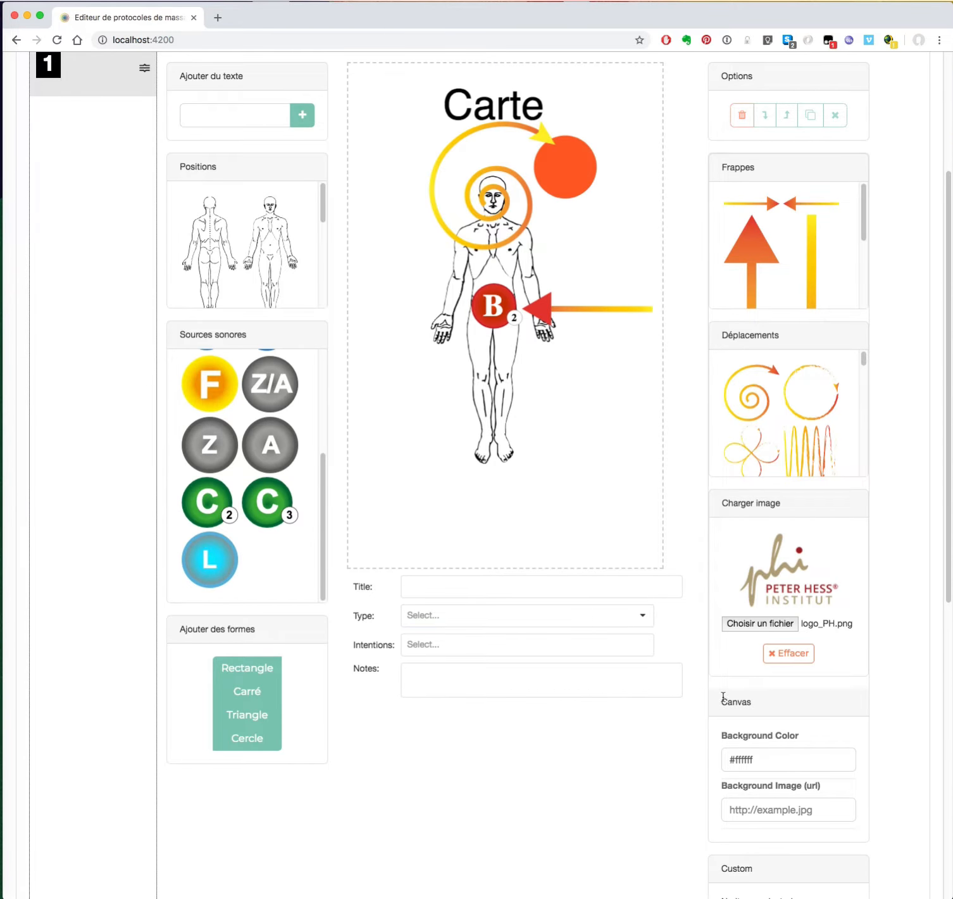
# Add the loaded Peter Hess Institut logo to the card's lower-right corner and save the card.
pyautogui.click(779, 573)
pyautogui.moveTo(392, 114); pyautogui.dragTo(588, 526)
pyautogui.click(567, 396)
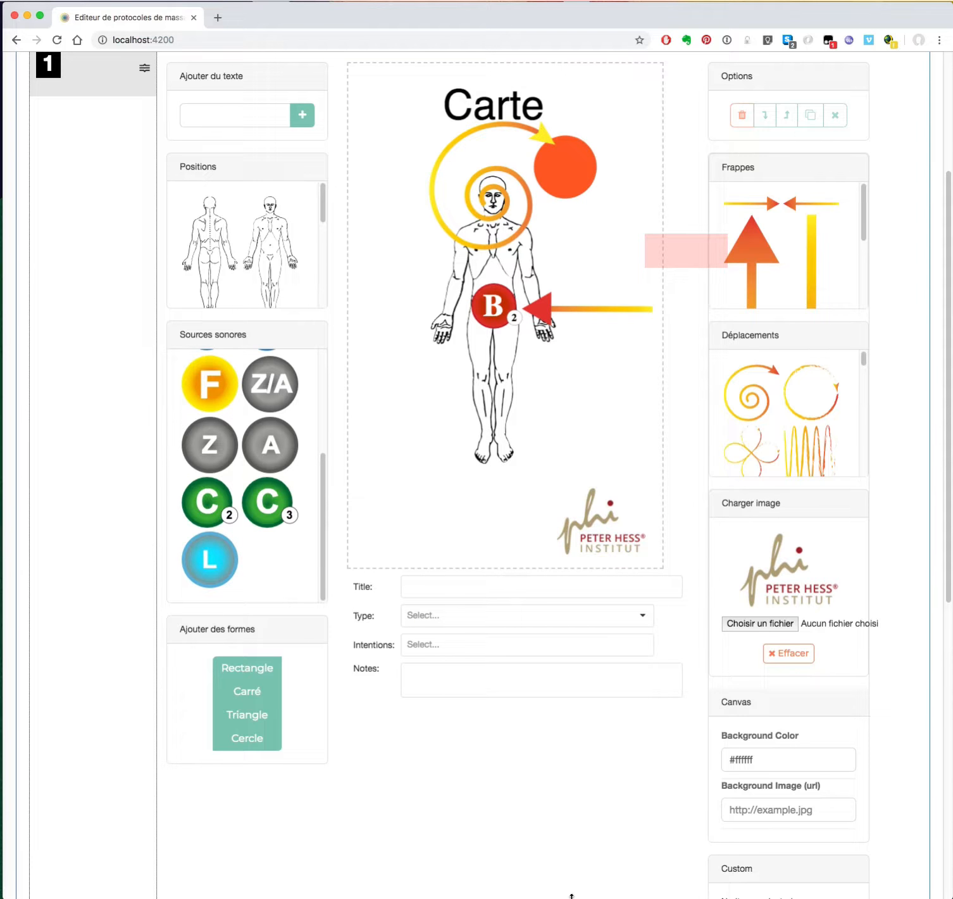
pyautogui.scroll(4, 510, 836)
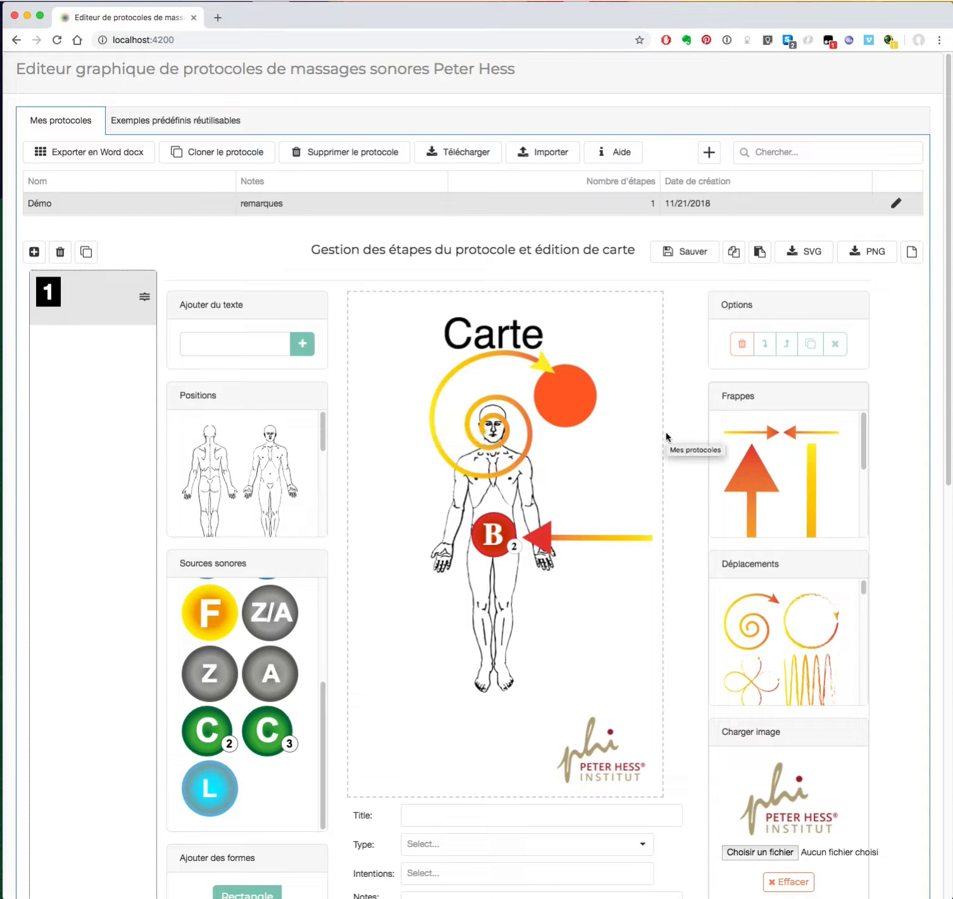
pyautogui.click(688, 251)
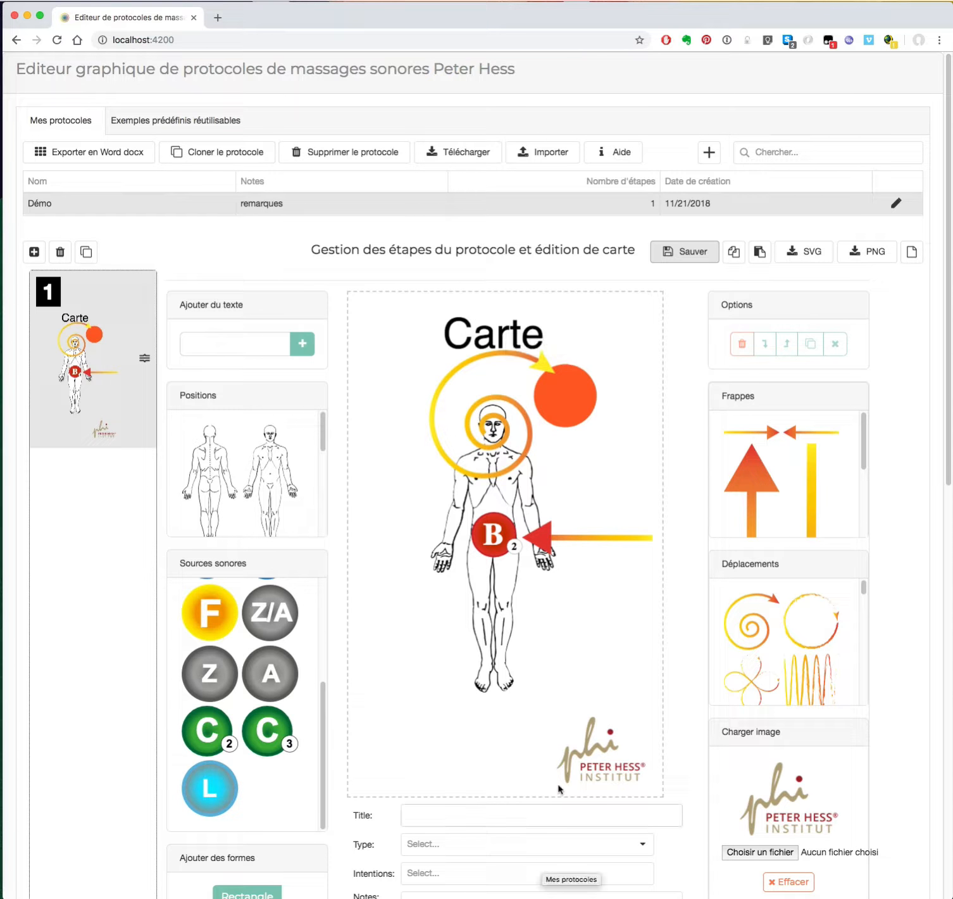
# Shift the Peter Hess Institut logo slightly up and to the left, and delete it from the card.
pyautogui.click(603, 774)
pyautogui.moveTo(595, 773); pyautogui.dragTo(577, 739)
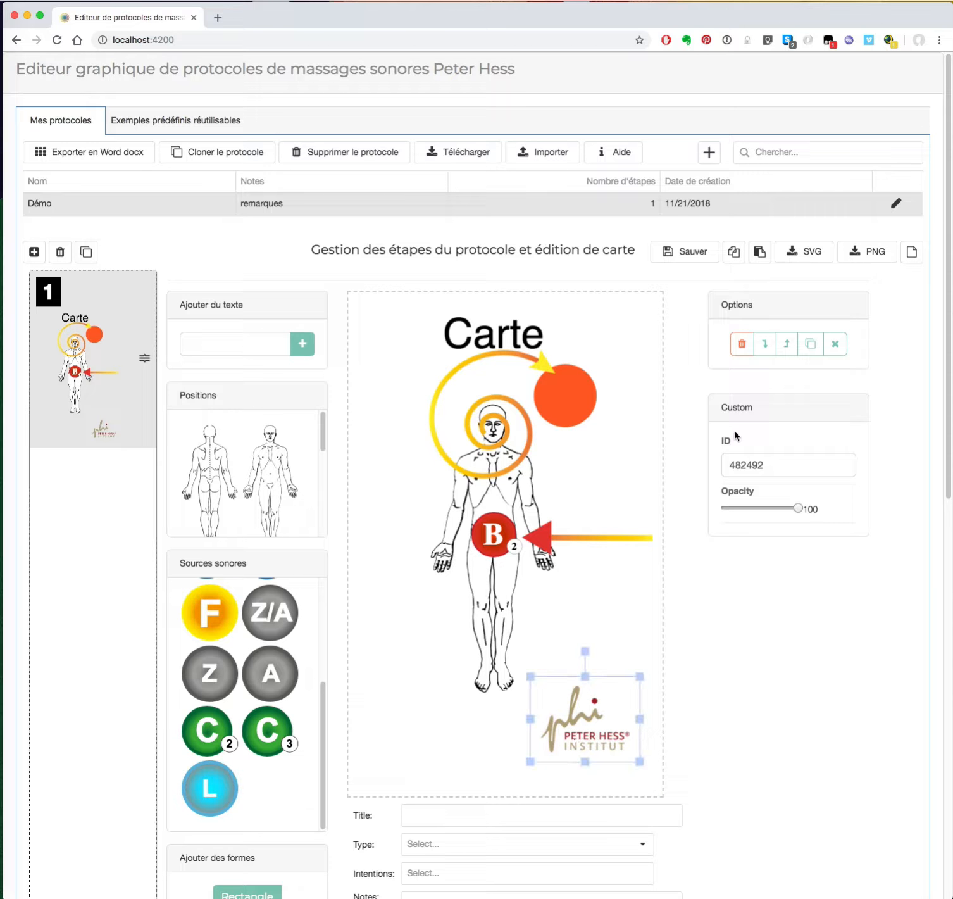
pyautogui.click(740, 347)
# Enlarge the strike arrow, rotate it to point diagonally up and right, and place it over the figure's legs.
pyautogui.click(599, 539)
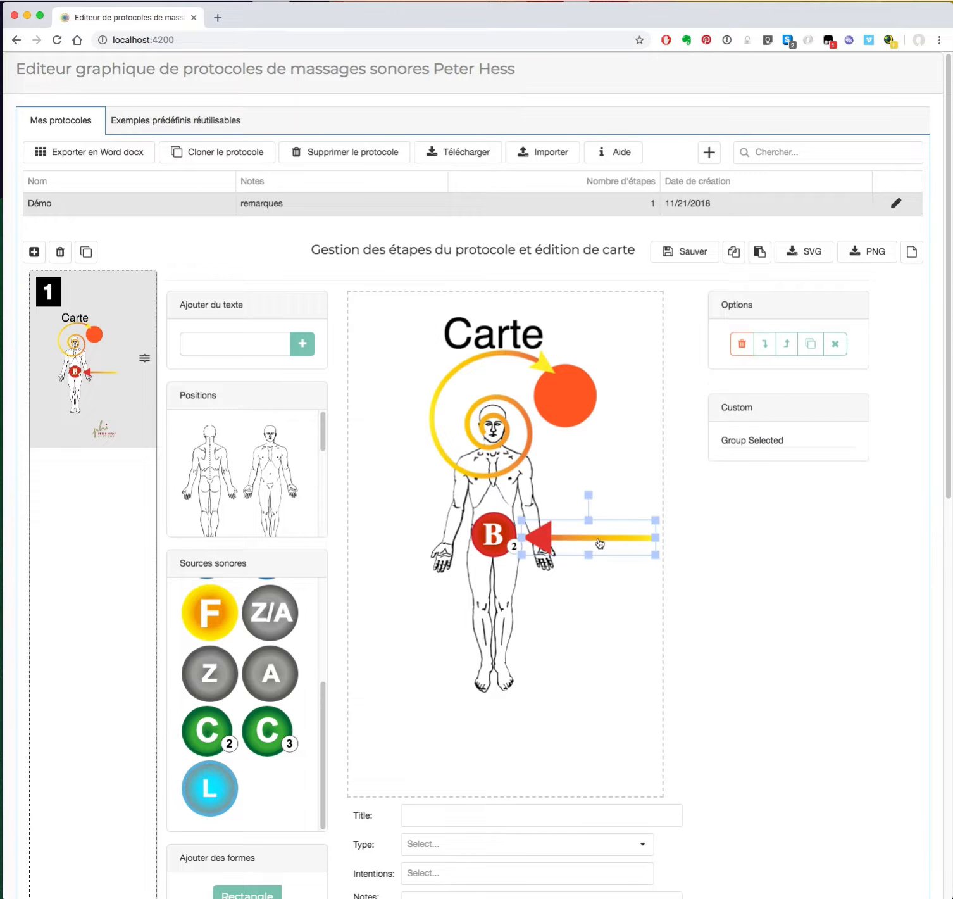
pyautogui.moveTo(600, 543); pyautogui.dragTo(544, 740)
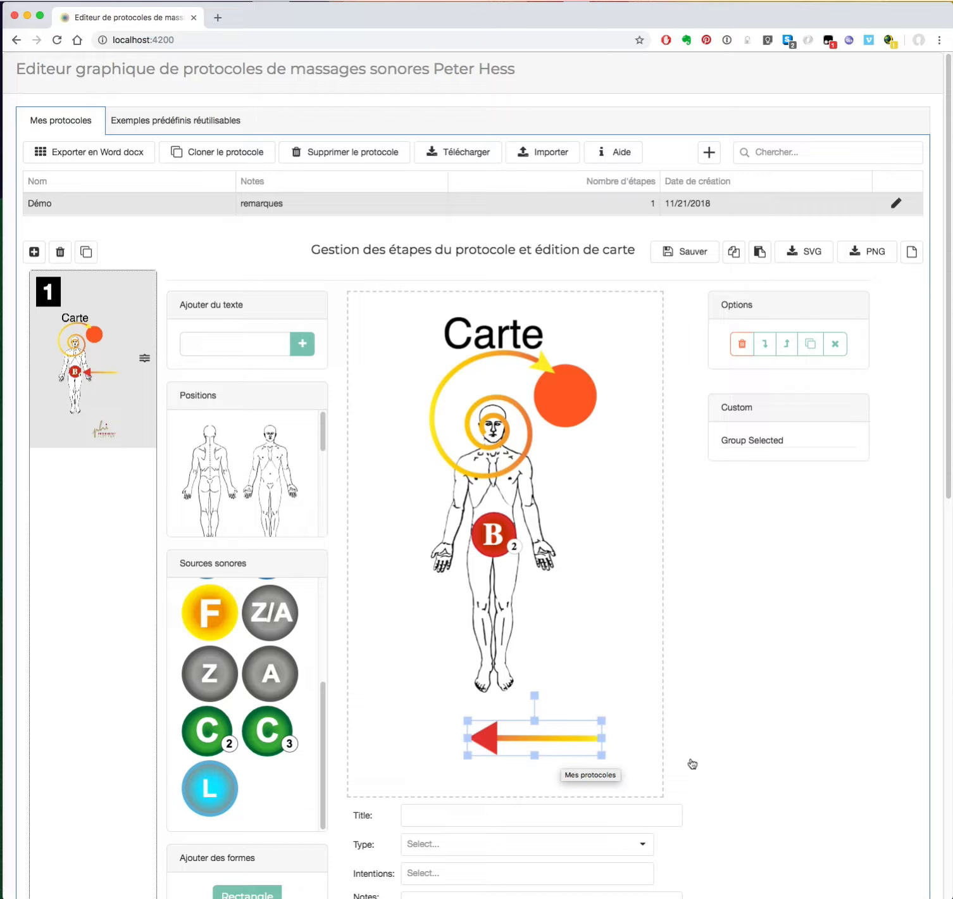
pyautogui.moveTo(606, 720); pyautogui.dragTo(508, 702)
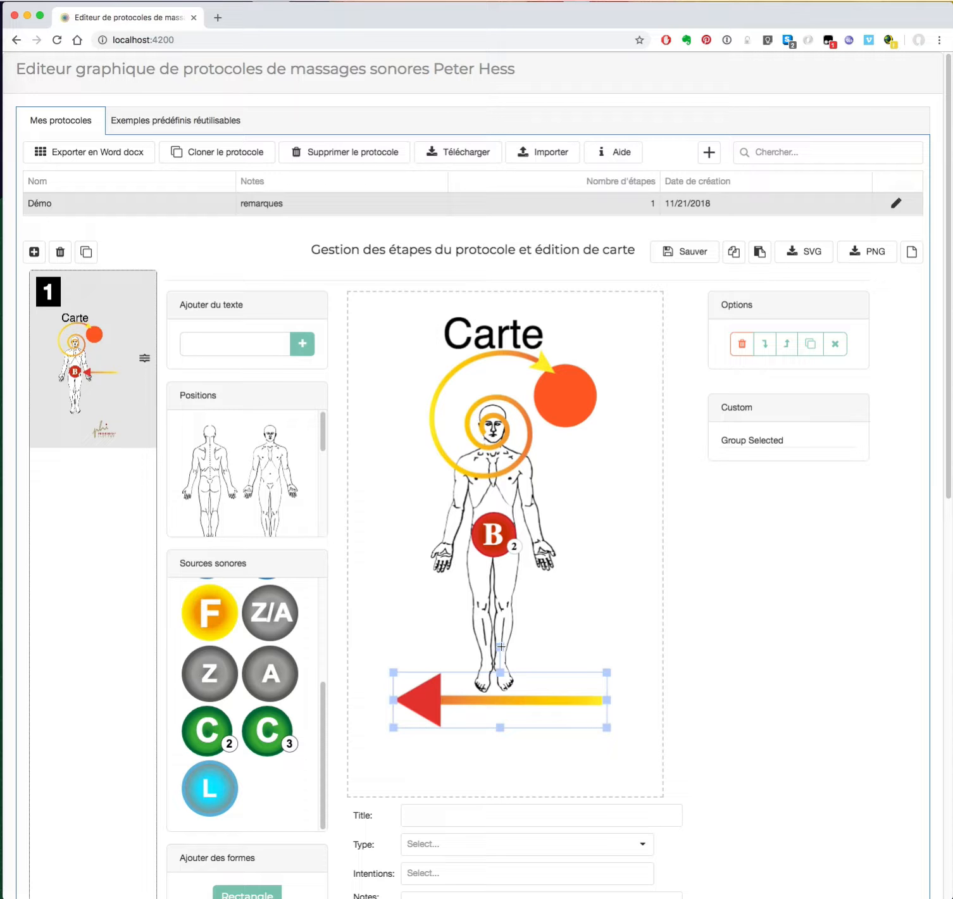
pyautogui.moveTo(500, 646); pyautogui.dragTo(543, 736)
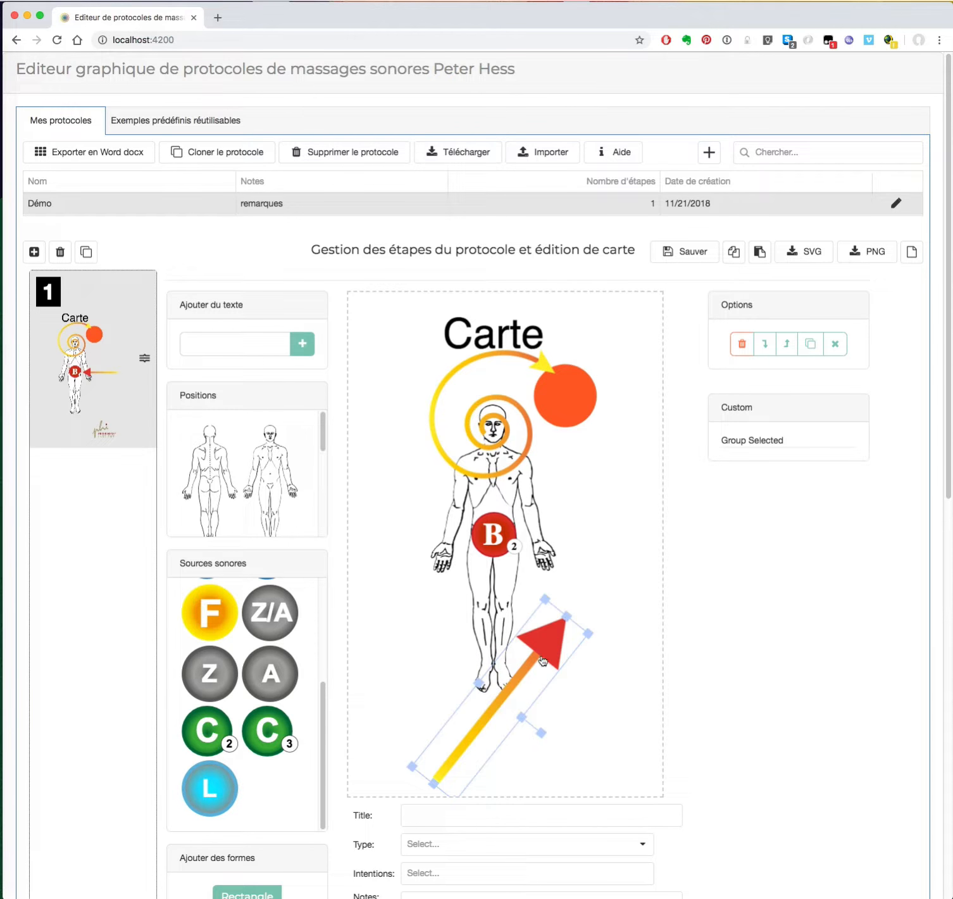
pyautogui.moveTo(543, 661); pyautogui.dragTo(524, 571)
pyautogui.moveTo(552, 563); pyautogui.dragTo(556, 562)
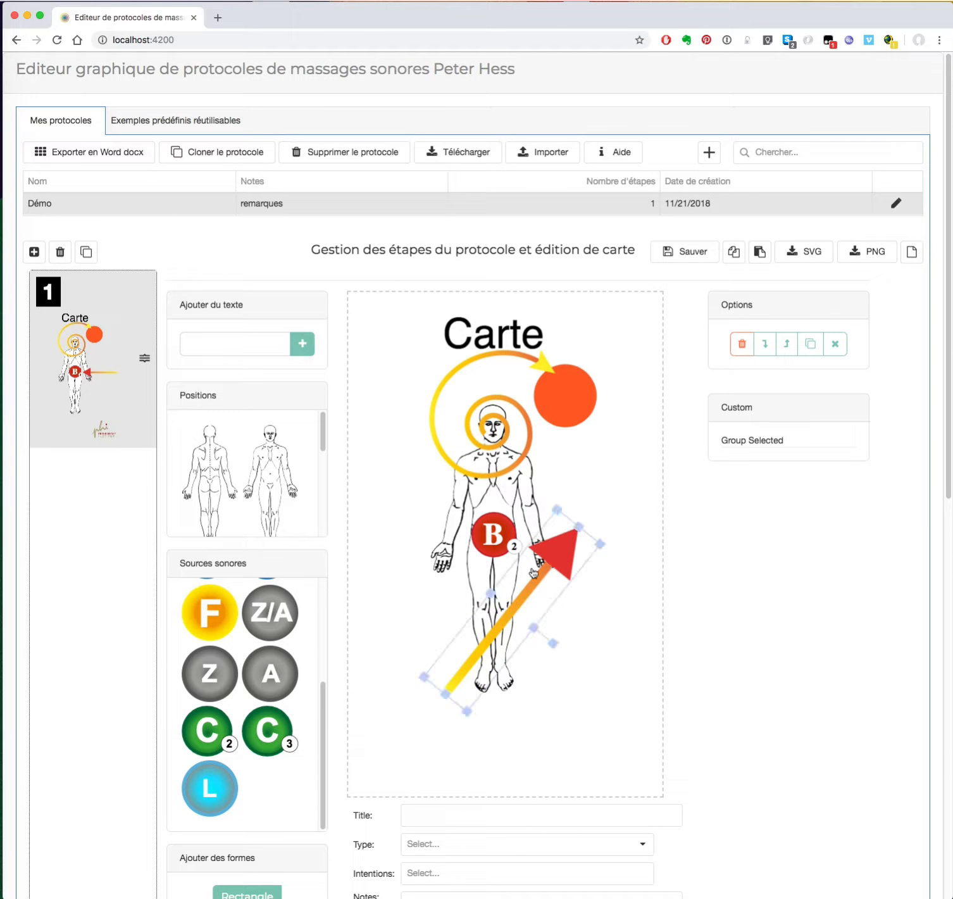
# Send the diagonal strike arrow behind the body figure and deselect it.
pyautogui.click(765, 345)
pyautogui.click(604, 466)
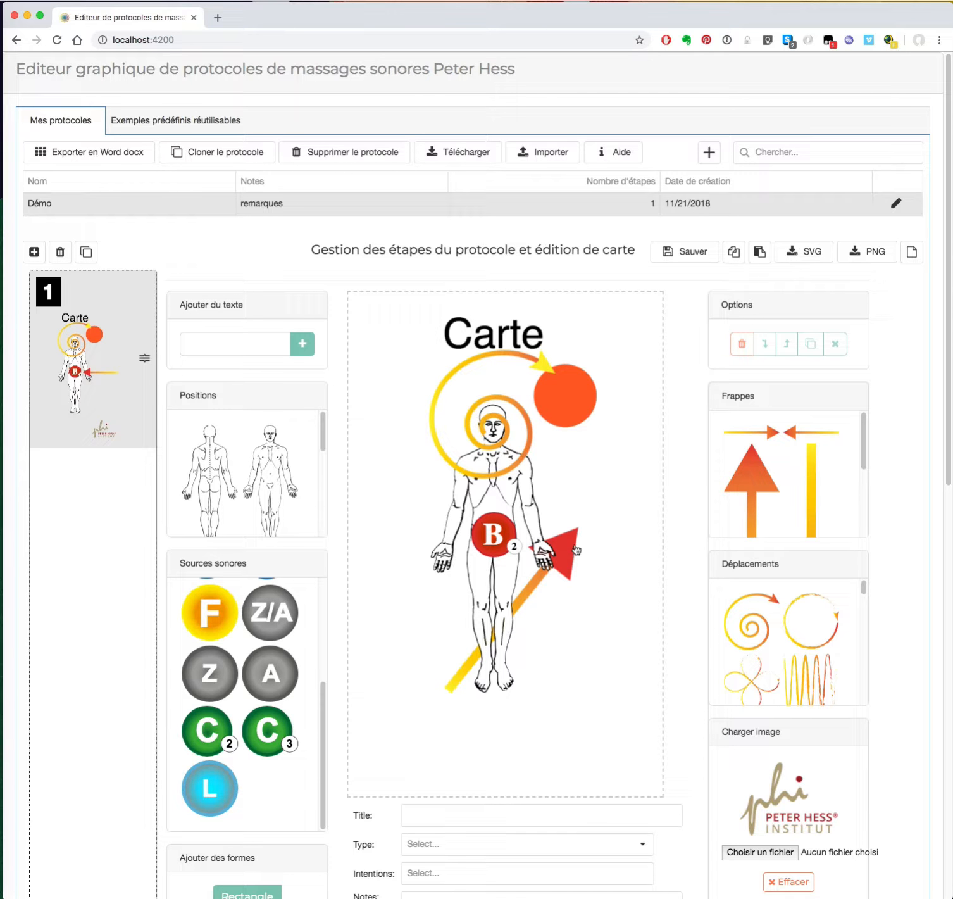
# Move the diagonal arrow up so that it crosses the B2 sound source in front of the figure.
pyautogui.moveTo(573, 545); pyautogui.dragTo(557, 490)
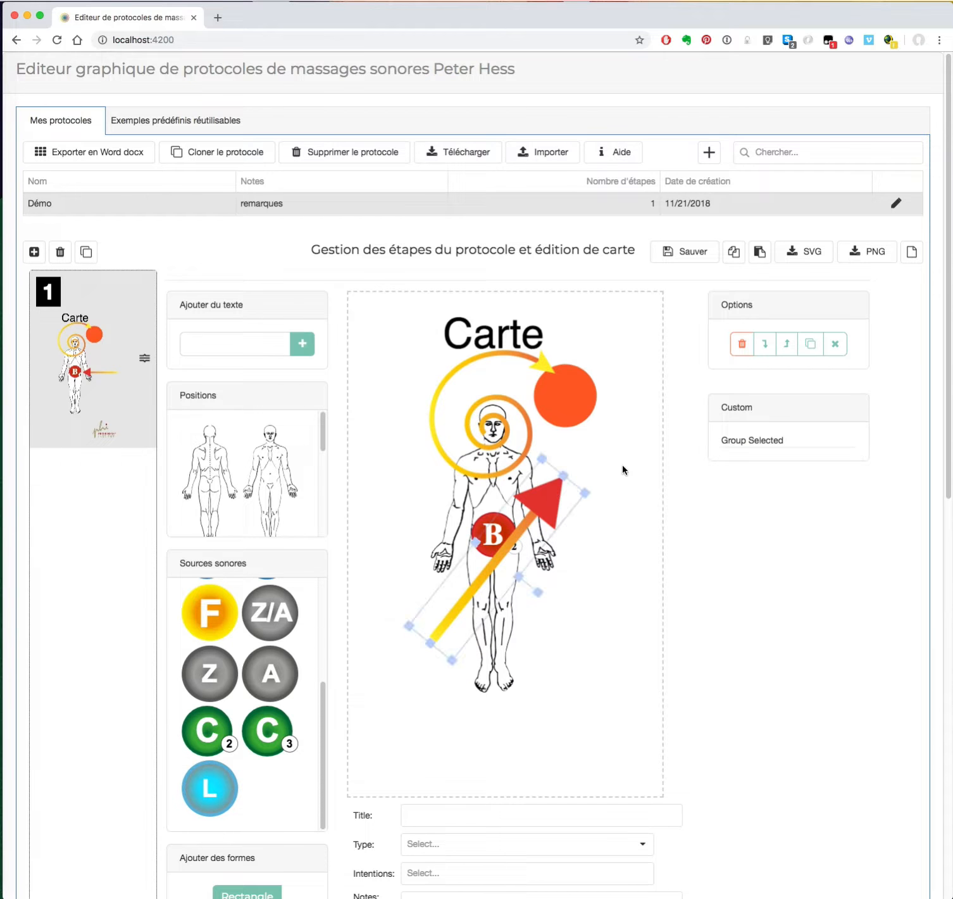
pyautogui.click(621, 464)
pyautogui.click(563, 494)
pyautogui.click(637, 431)
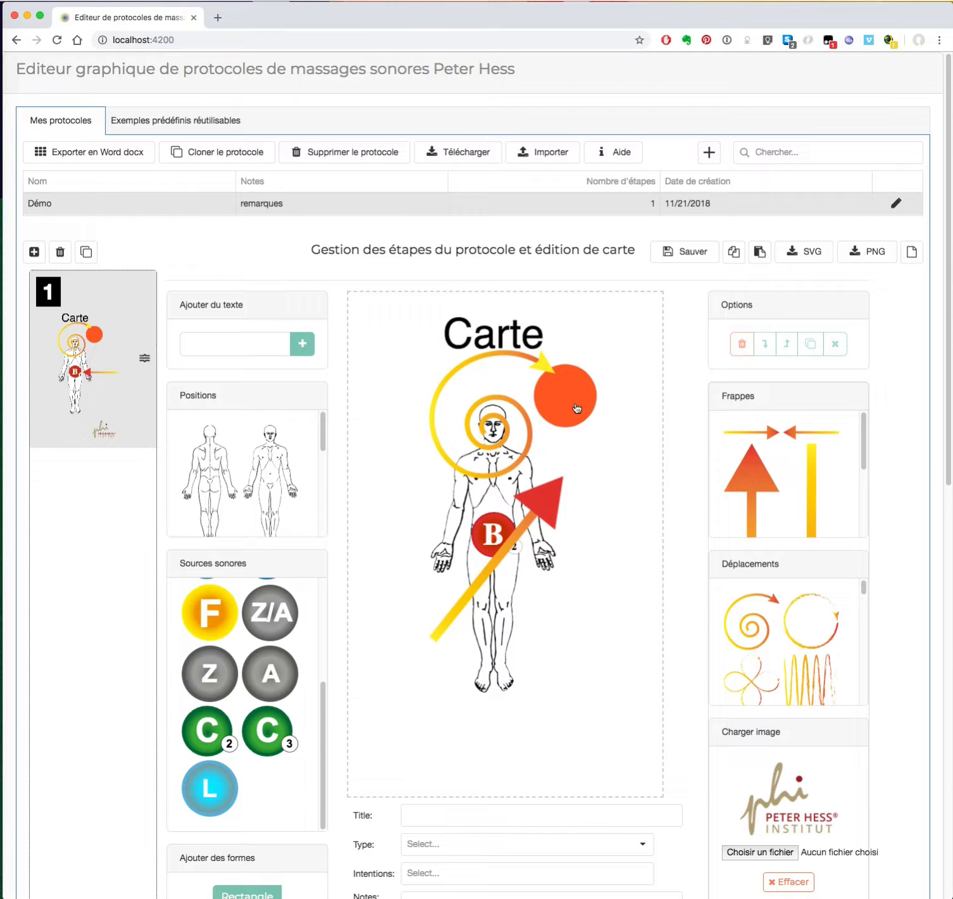
# Duplicate the diagonal arrow, place the copy beside the figure's legs pointing down and left, and save the card.
pyautogui.click(550, 521)
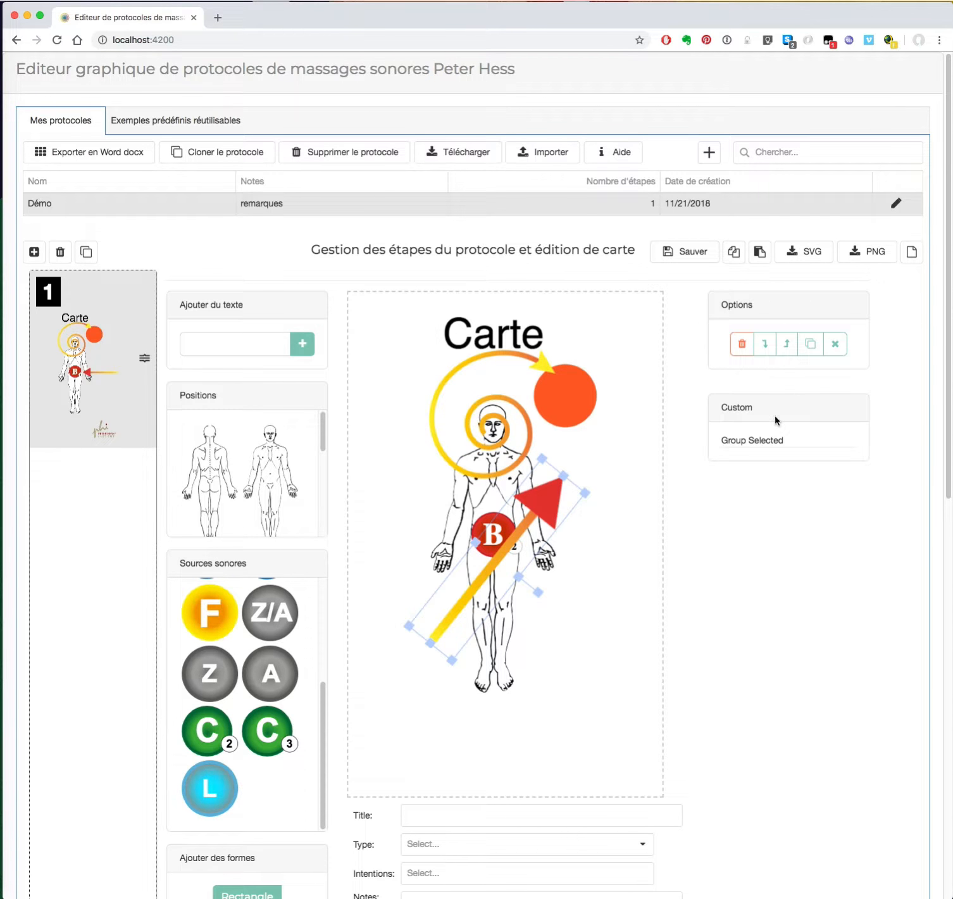
pyautogui.click(810, 346)
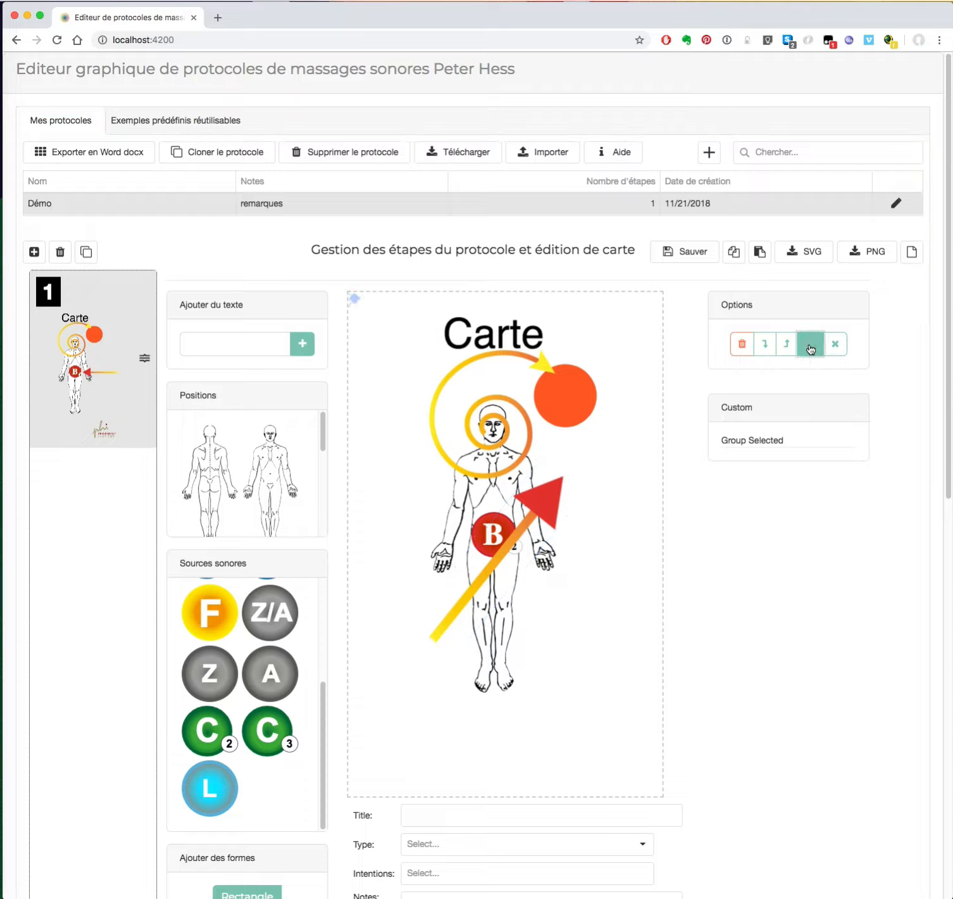
pyautogui.moveTo(353, 309)
pyautogui.mouseDown()
pyautogui.moveTo(404, 338)
pyautogui.moveTo(492, 472)
pyautogui.moveTo(600, 587)
pyautogui.moveTo(591, 618)
pyautogui.mouseUp()
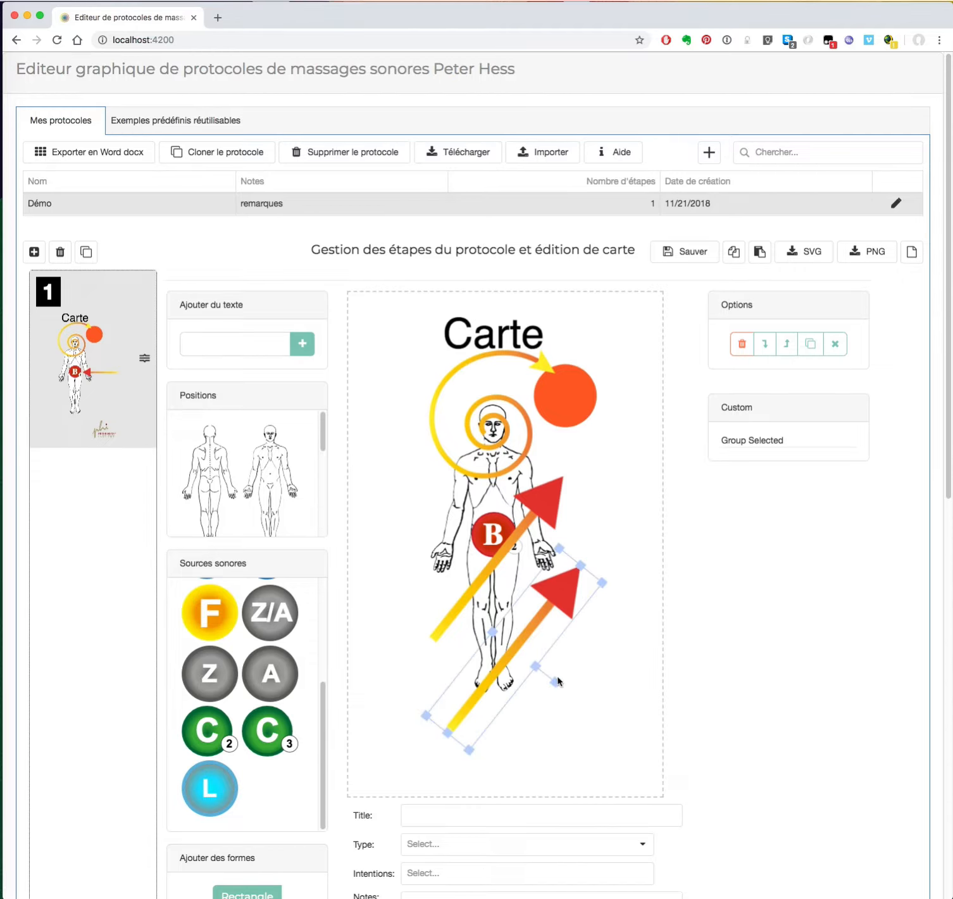
pyautogui.moveTo(557, 684)
pyautogui.mouseDown()
pyautogui.moveTo(458, 666)
pyautogui.moveTo(461, 633)
pyautogui.mouseUp()
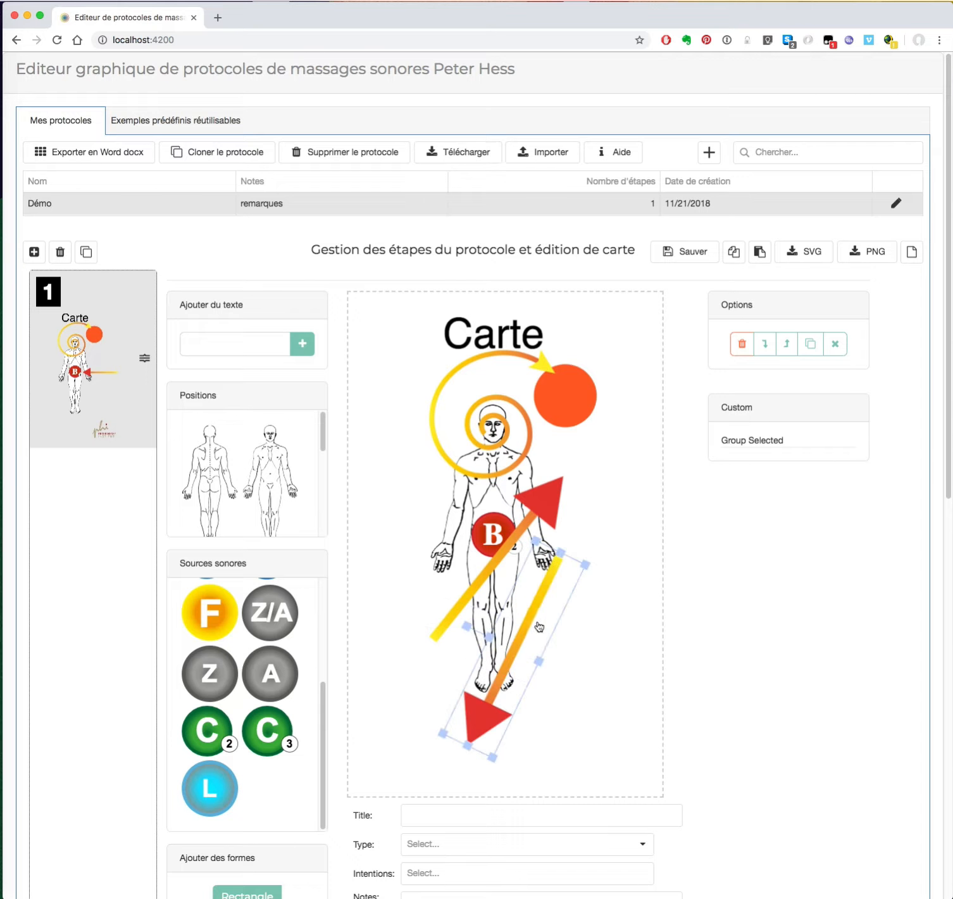
pyautogui.moveTo(569, 596); pyautogui.dragTo(598, 579)
pyautogui.click(665, 338)
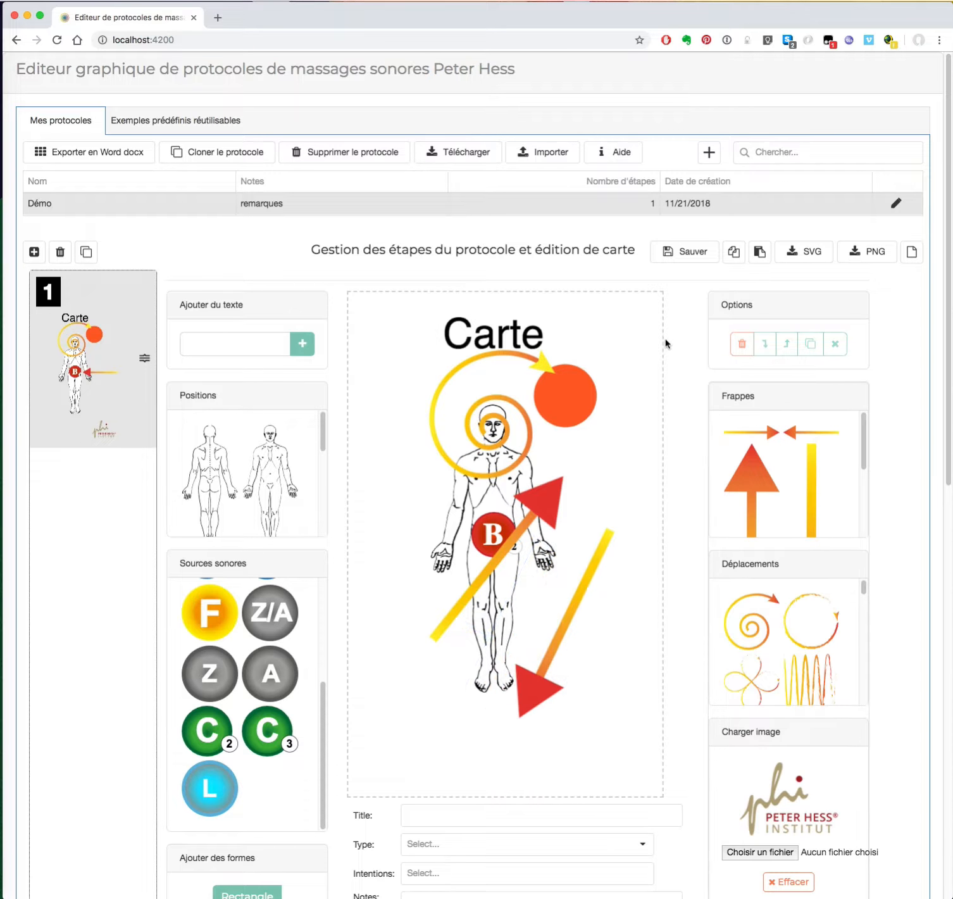
pyautogui.click(682, 257)
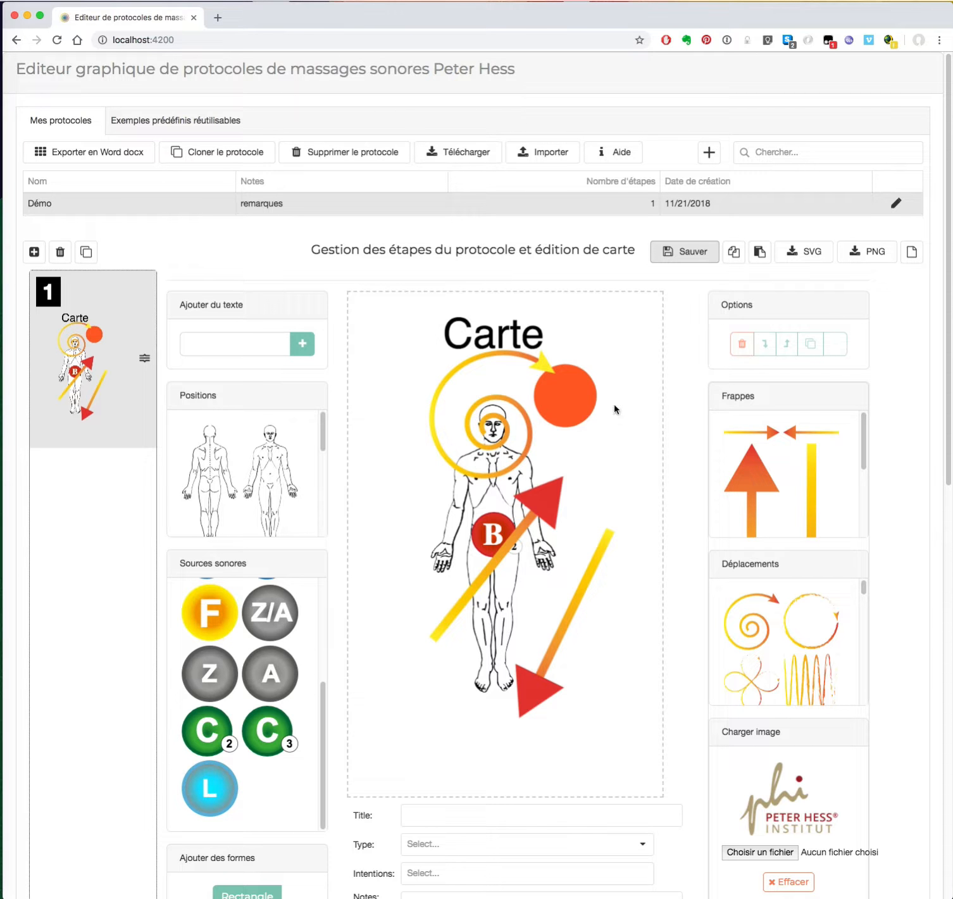
# Select the orange circle and the spiral in turn to view their properties, clearing each selection.
pyautogui.click(580, 415)
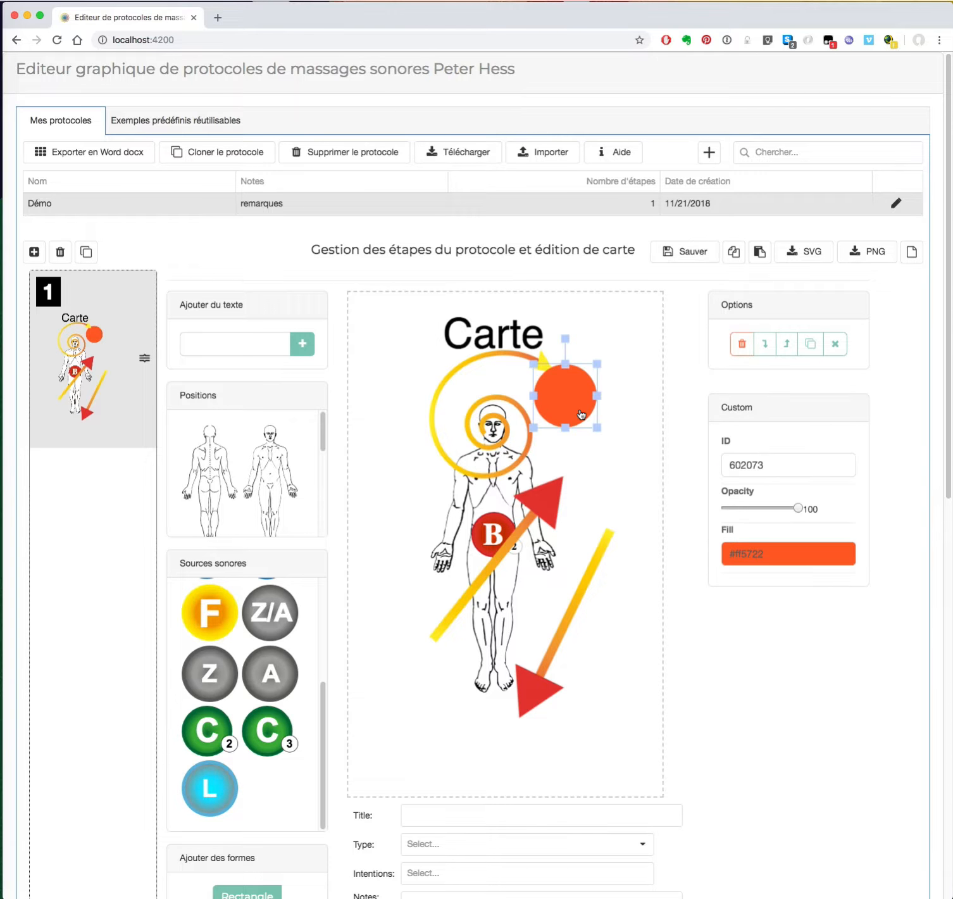
pyautogui.click(827, 347)
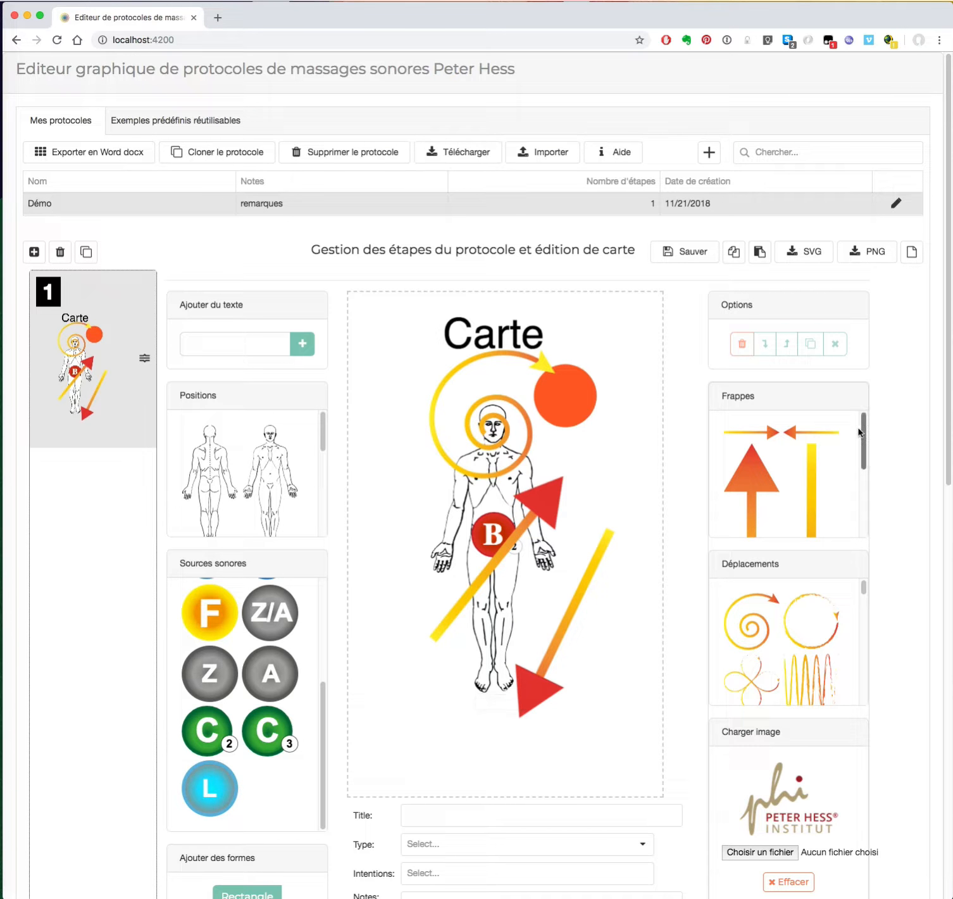
pyautogui.click(551, 388)
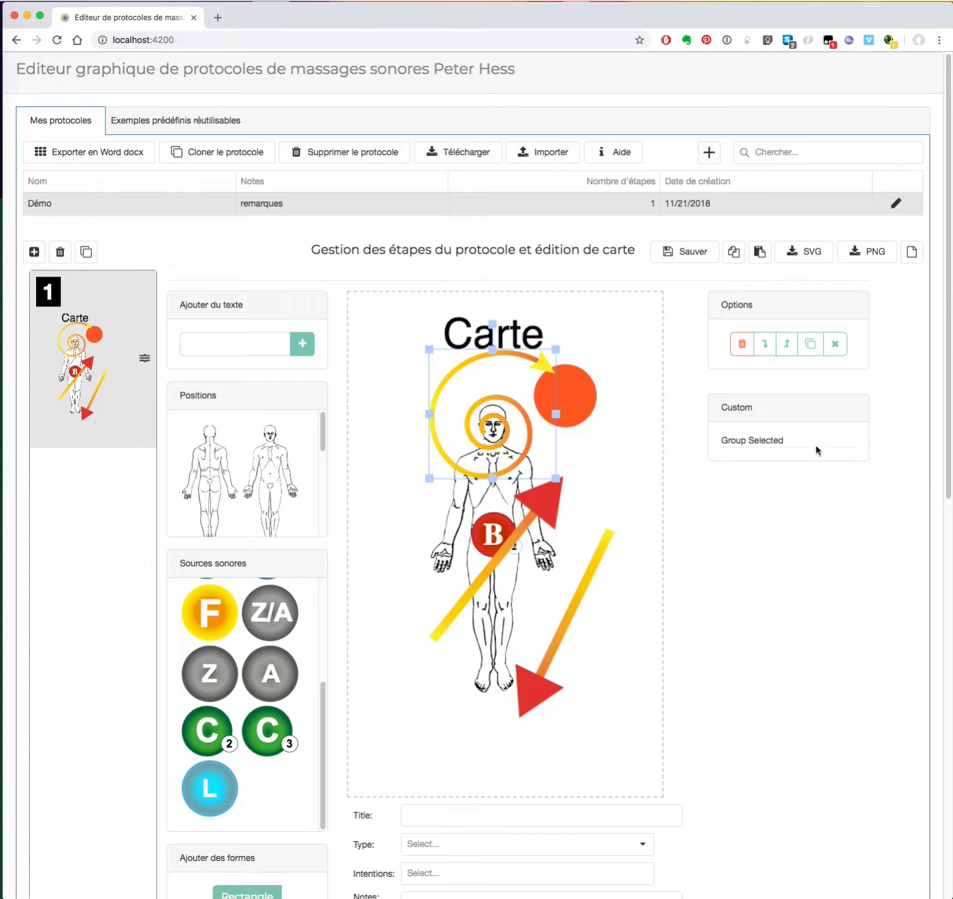
pyautogui.click(625, 439)
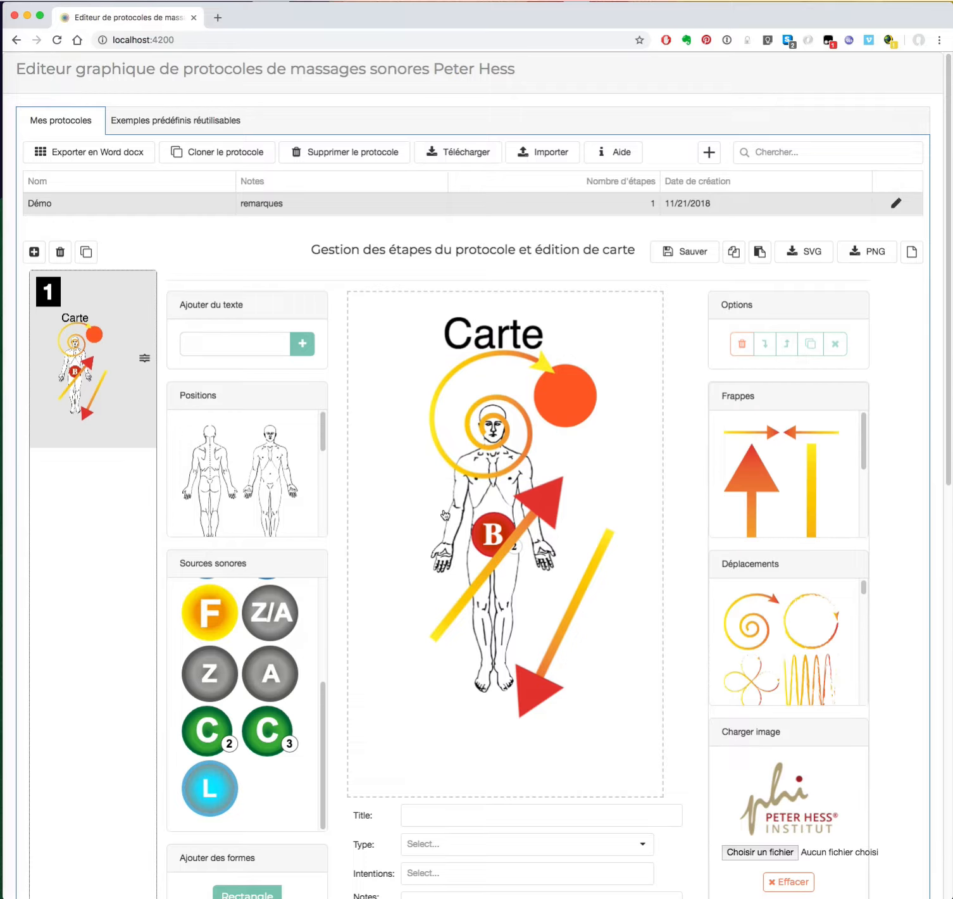
# Save card 1, and add a new blank second card to the protocol and open it.
pyautogui.click(668, 257)
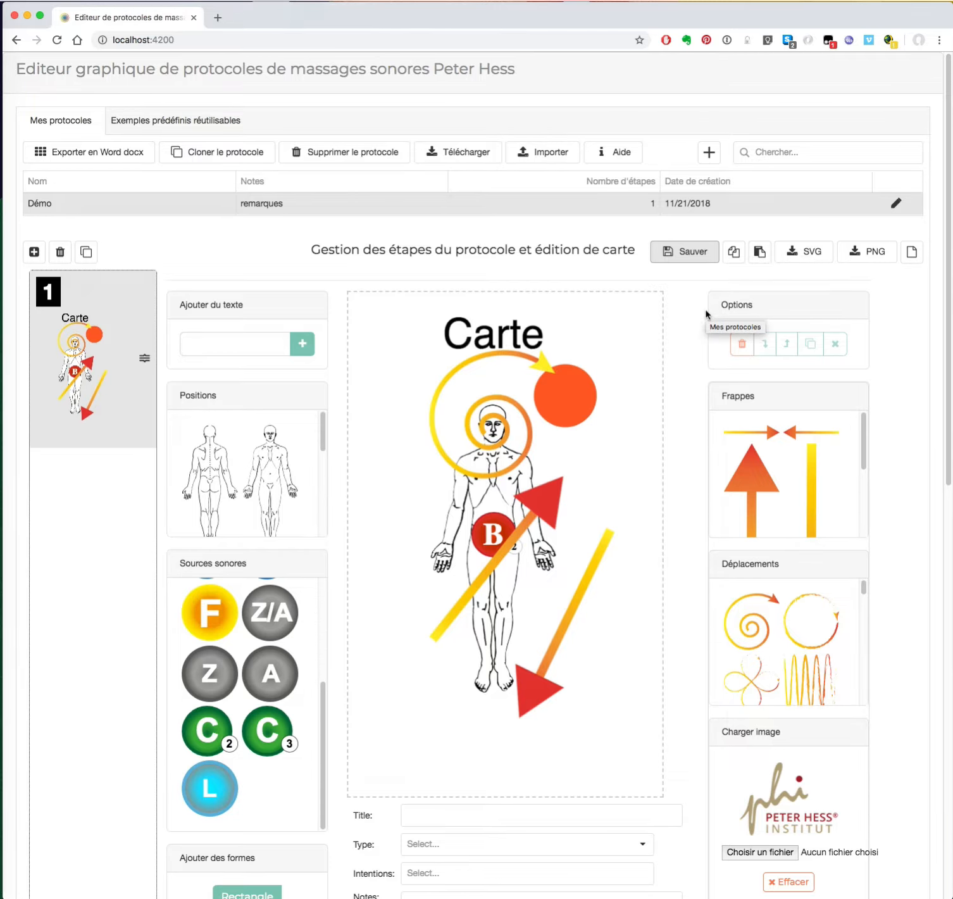
pyautogui.click(36, 253)
pyautogui.click(78, 469)
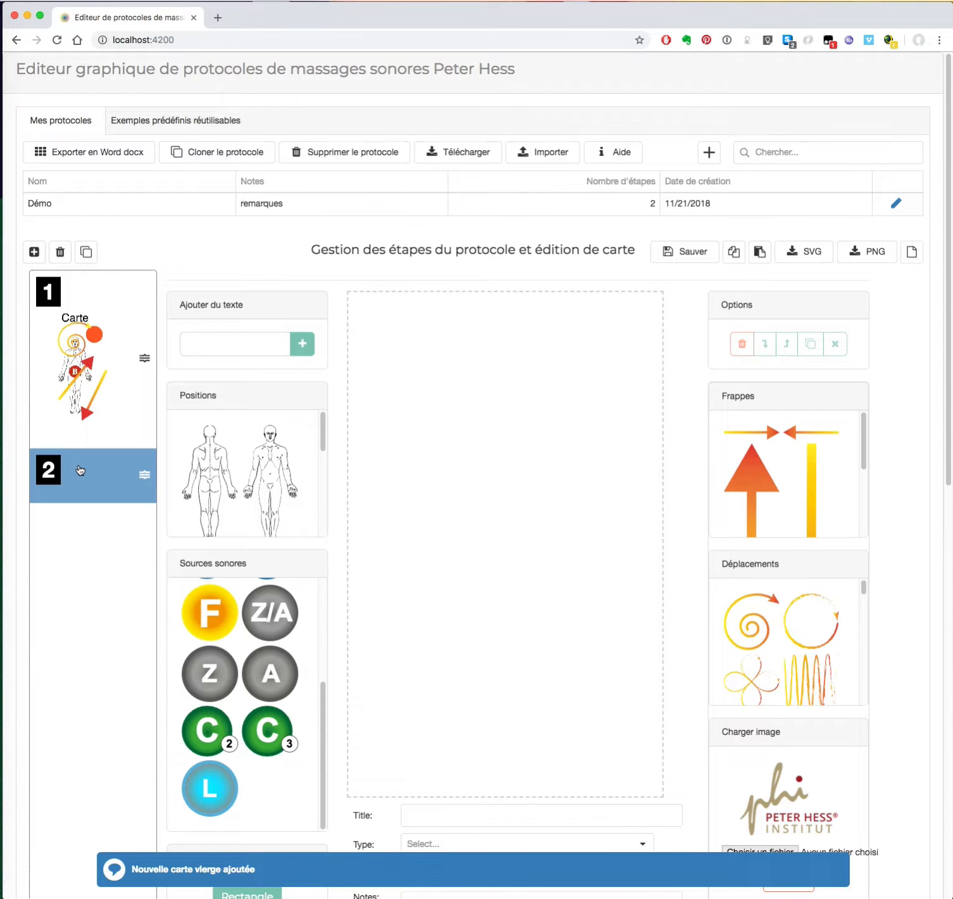
# Copy the contents of card 1 and paste them into the blank card 2.
pyautogui.click(104, 380)
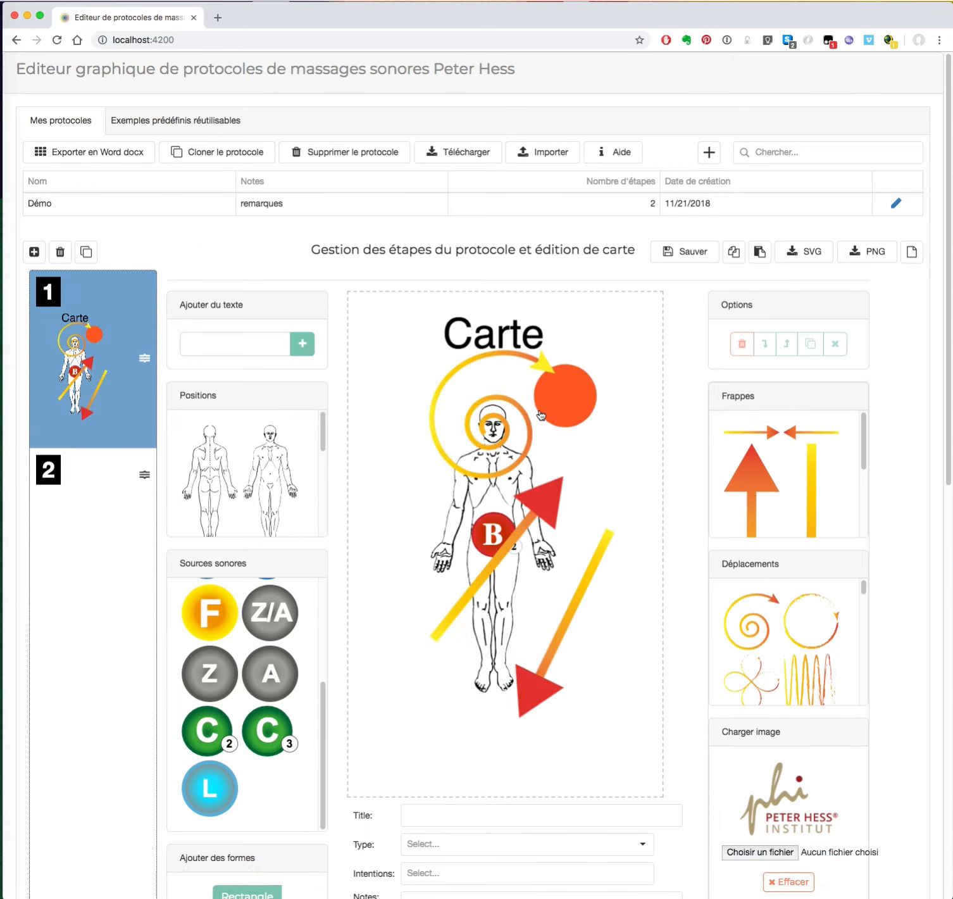
pyautogui.click(736, 256)
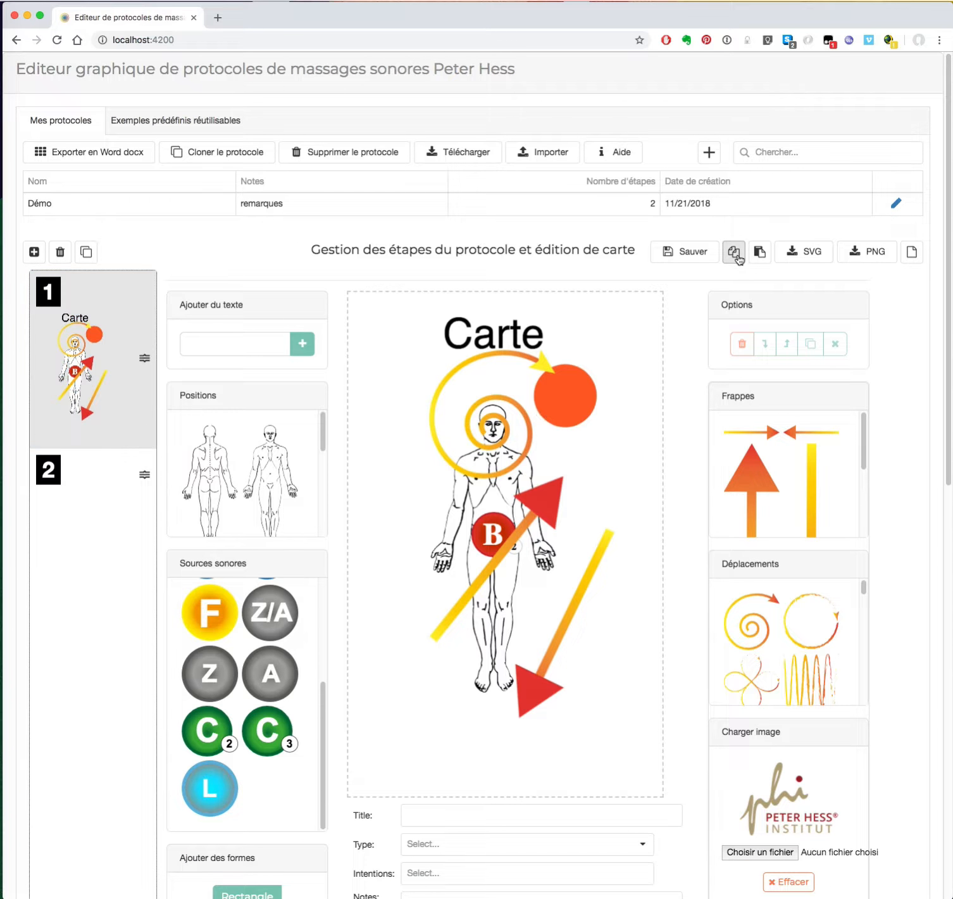
pyautogui.click(87, 463)
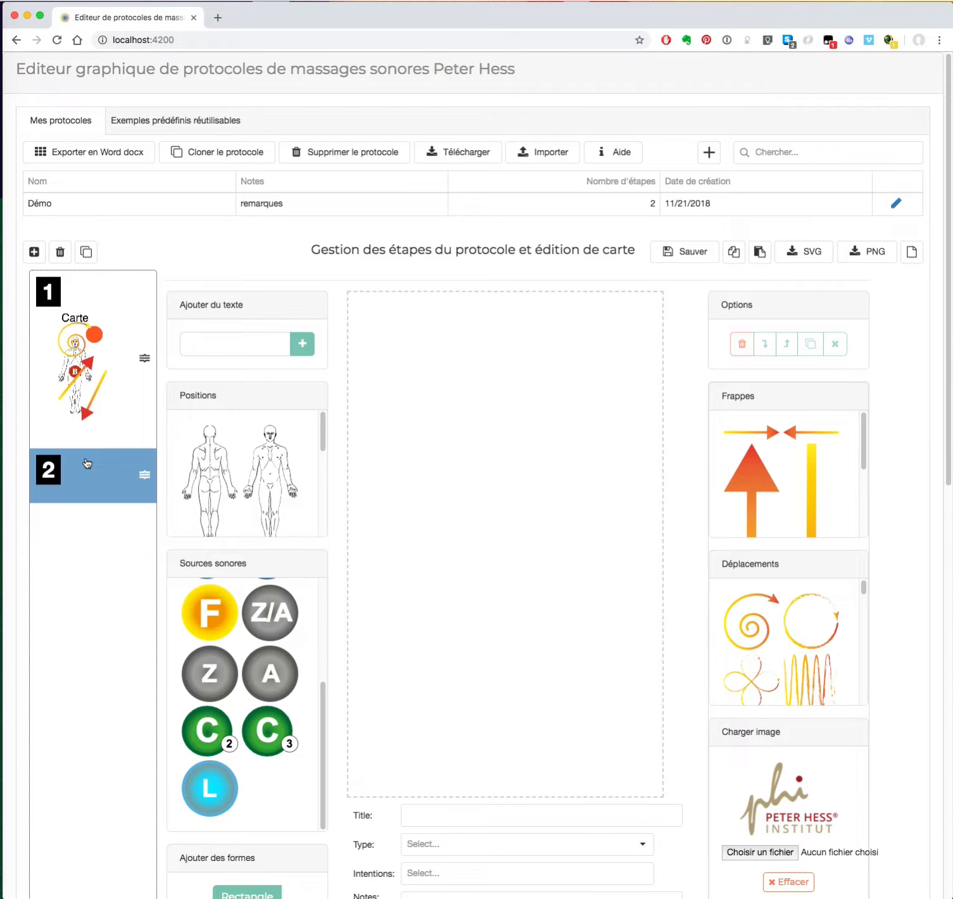
pyautogui.click(759, 253)
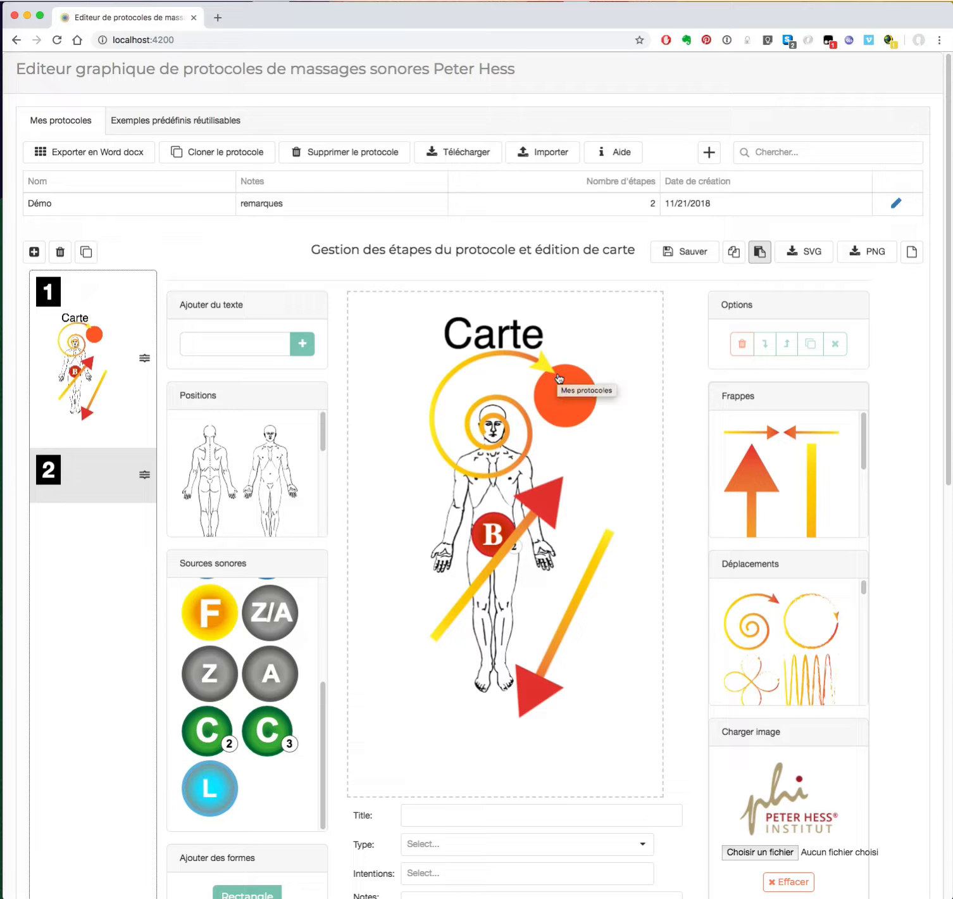
# Move the orange circle on card 2 down and right, clear of the spiral's arrowhead, and save the card.
pyautogui.click(568, 410)
pyautogui.moveTo(590, 426); pyautogui.dragTo(618, 453)
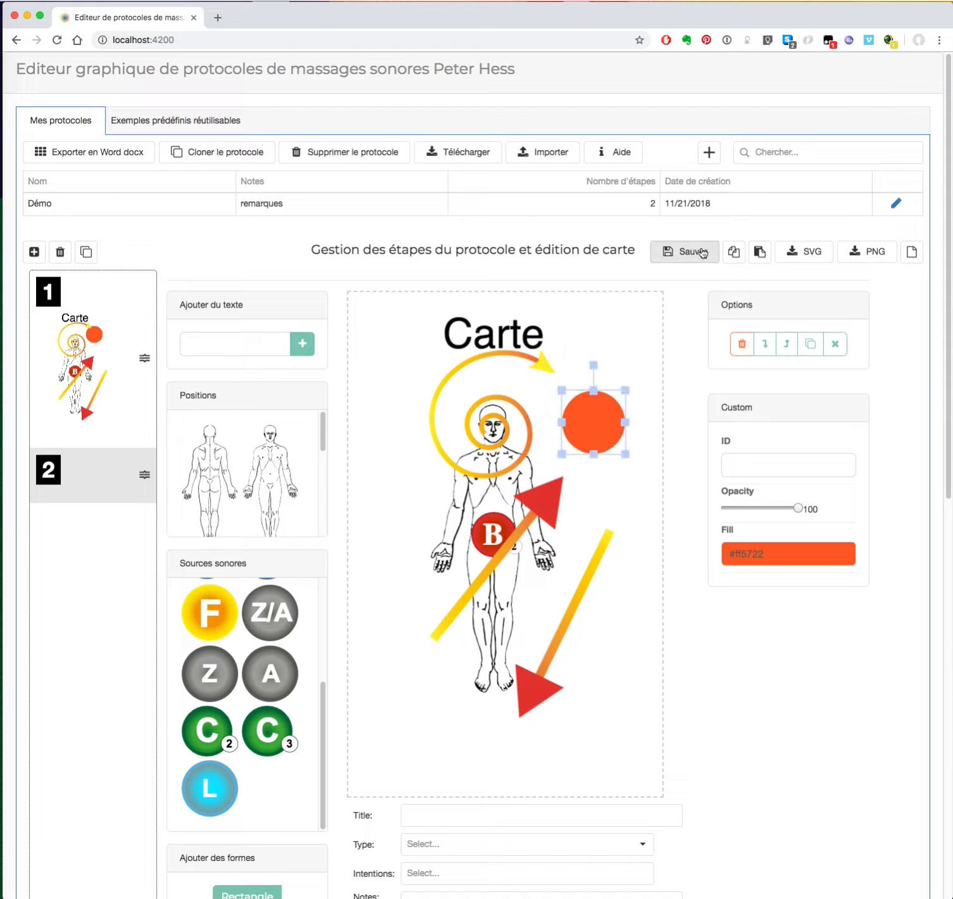
pyautogui.click(701, 252)
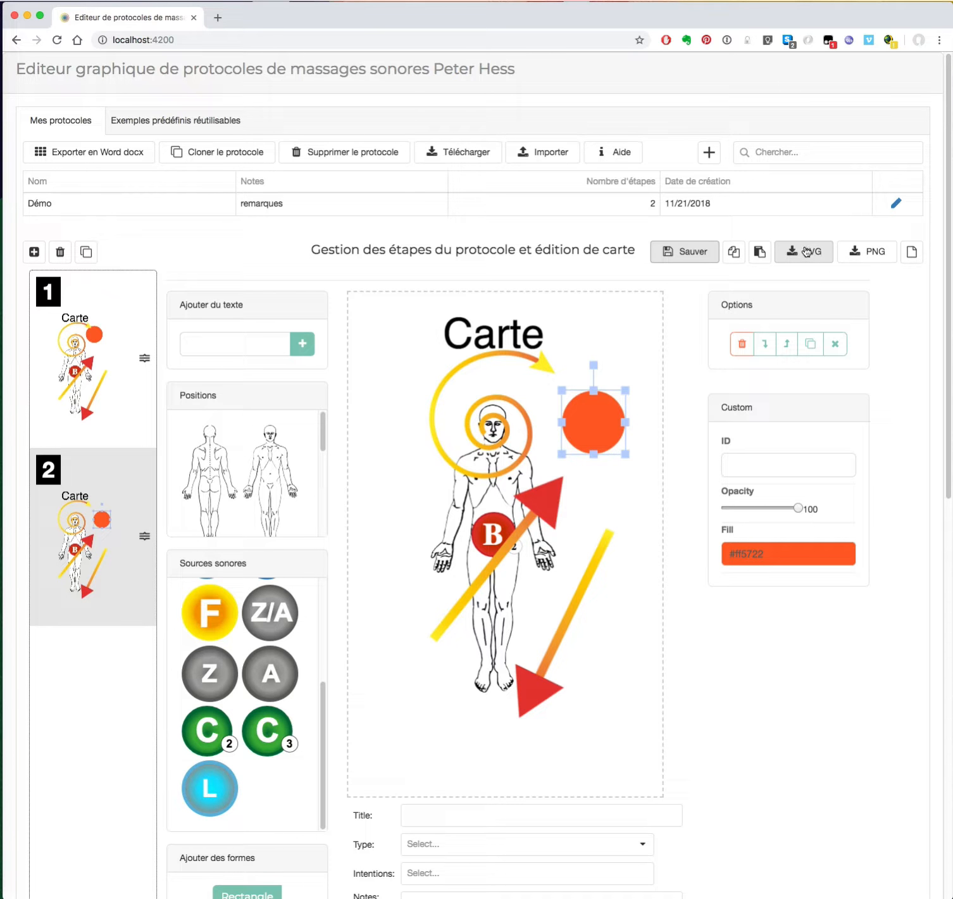
# Export card 1 as an SVG file.
pyautogui.click(108, 363)
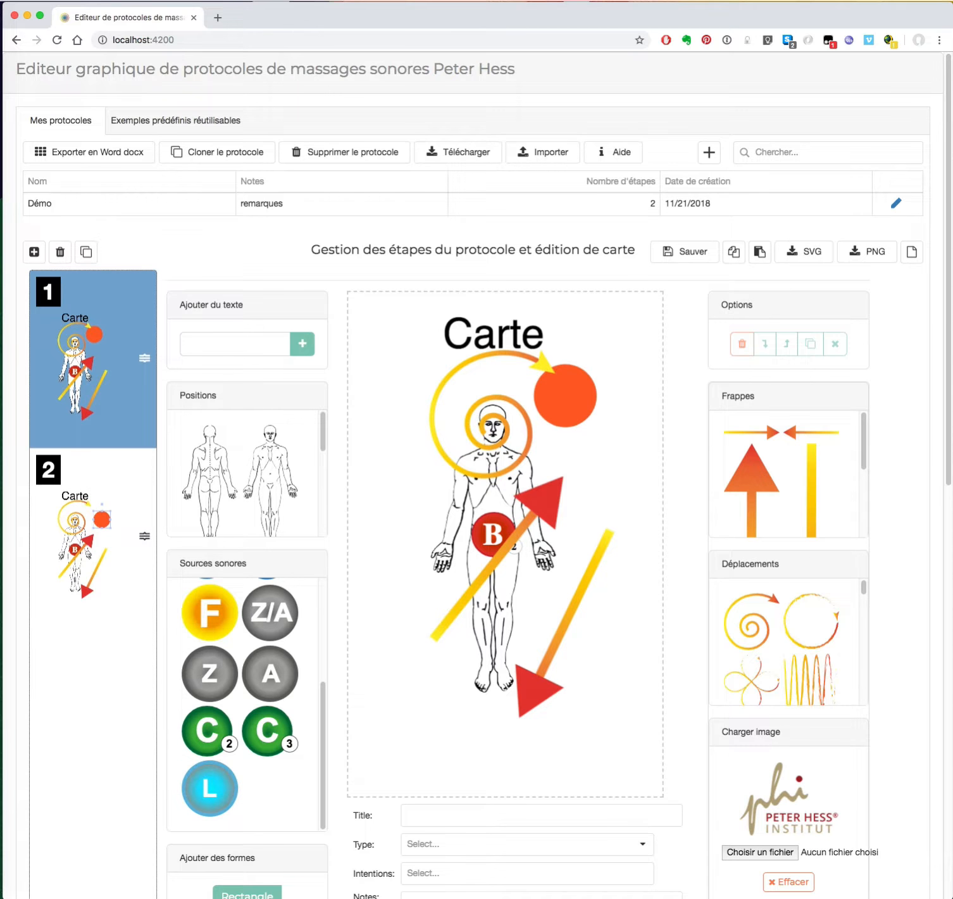
pyautogui.click(821, 259)
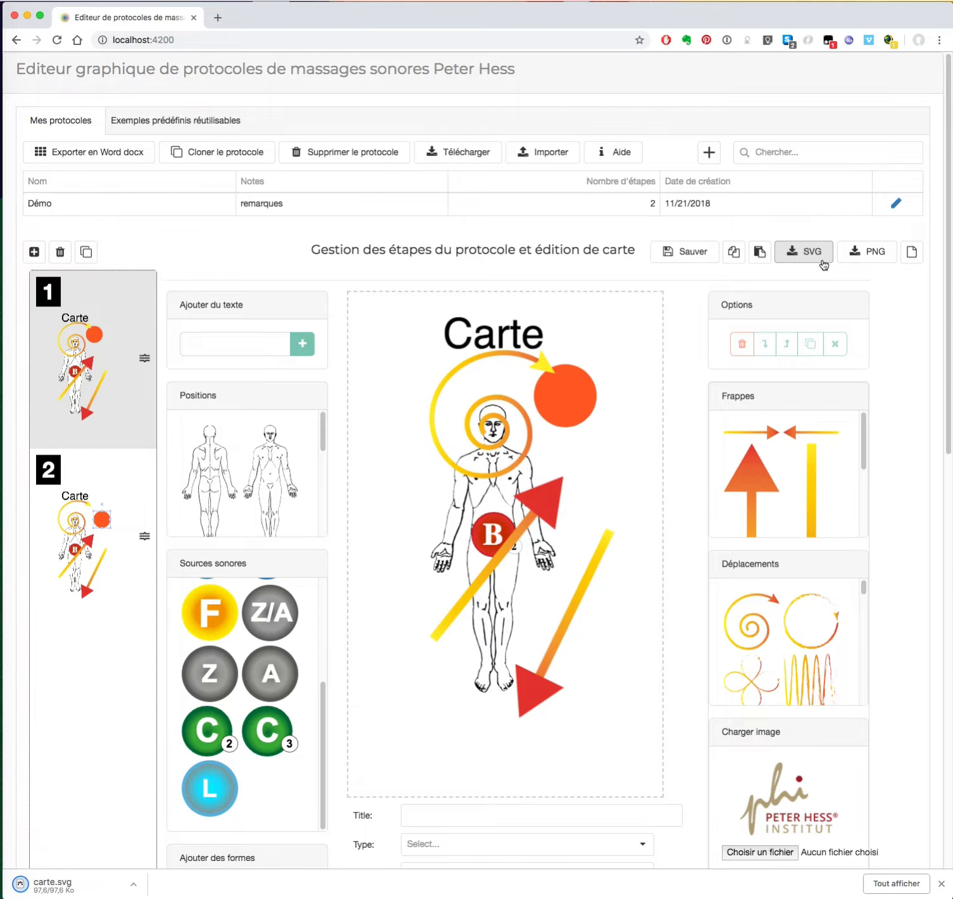
# Open the downloaded carte.svg file and enlarge its display to 400%.
pyautogui.moveTo(1, 897)
pyautogui.click(194, 830)
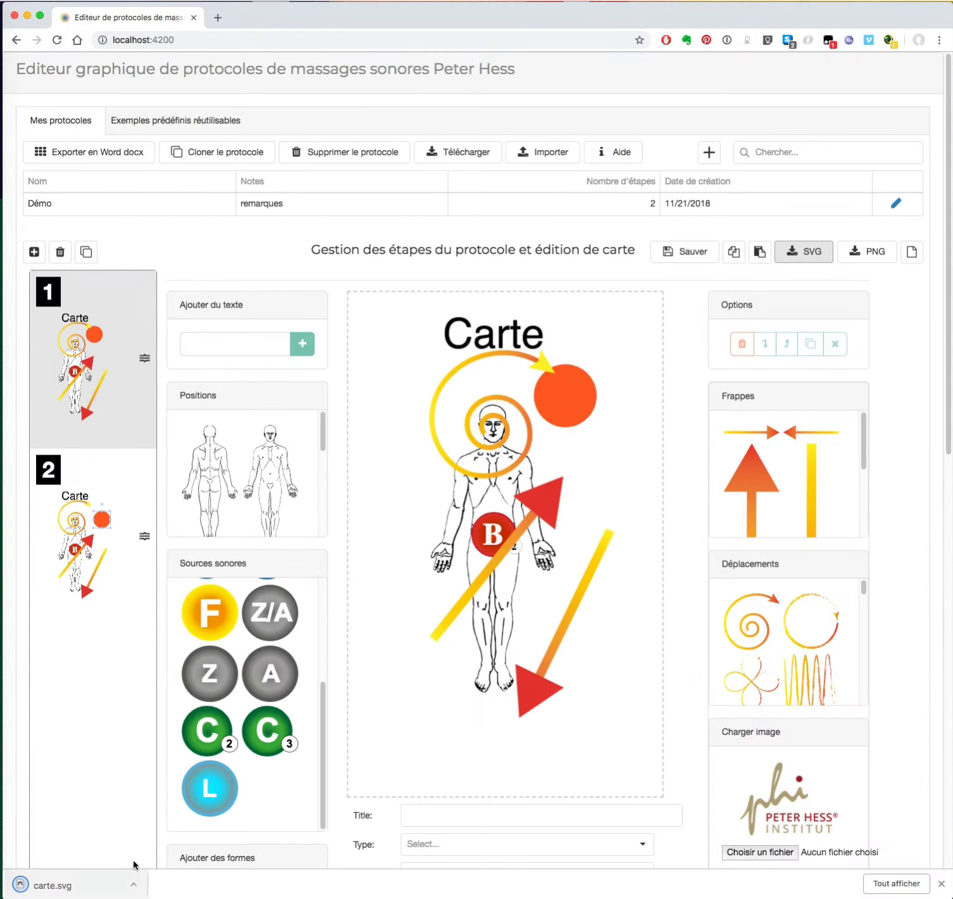
pyautogui.click(108, 889)
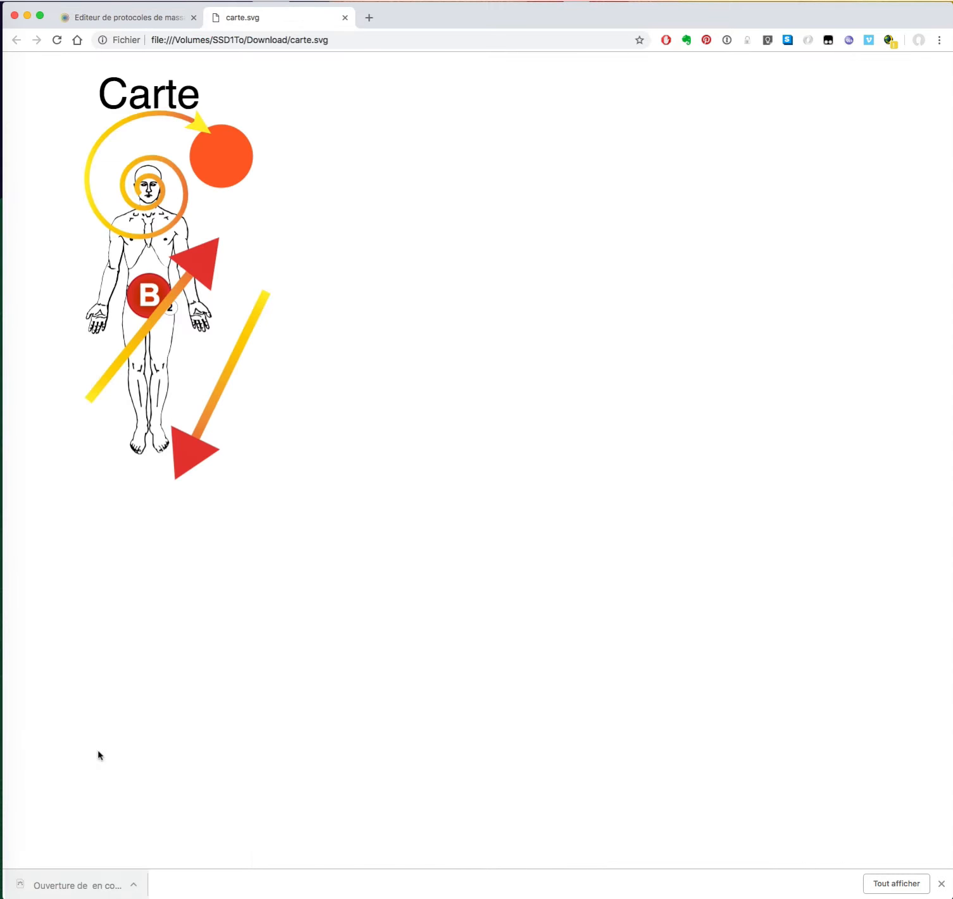
pyautogui.press('super+plus')
pyautogui.press('super+plus')
pyautogui.press('super+plus')
pyautogui.press('super+plus')
pyautogui.press('super+plus')
pyautogui.press('super+plus')
pyautogui.press('super+plus')
pyautogui.press('super+plus')
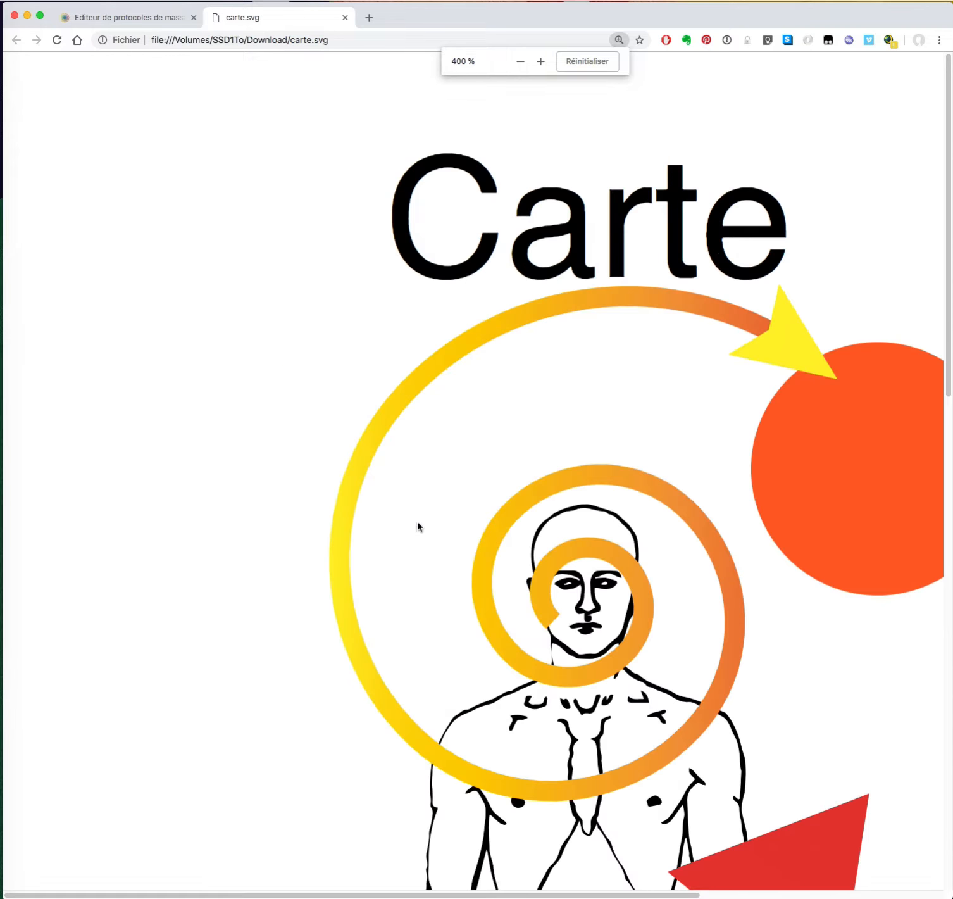
# Examine the sharpness of the title, spiral, body figure, B symbol and arrows across the enlarged SVG, and close the file.
pyautogui.scroll(-10, 465, 515)
pyautogui.scroll(4, 465, 515)
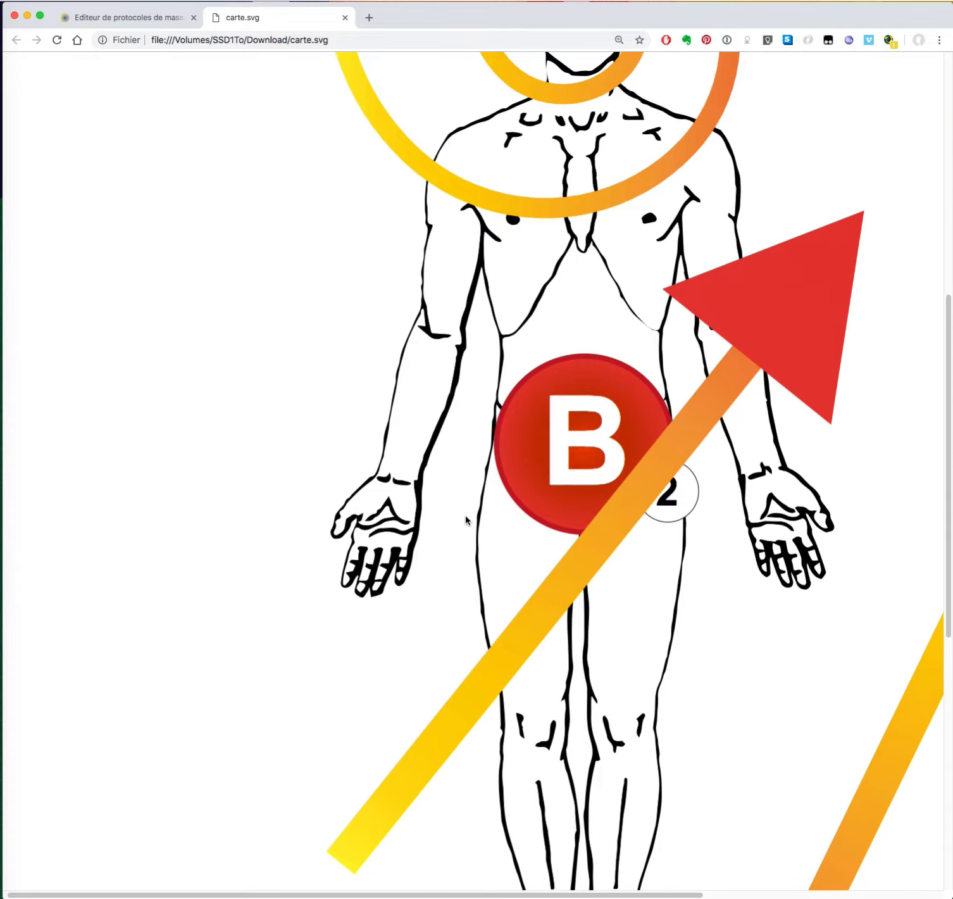
pyautogui.hscroll(2, 465, 515)
pyautogui.scroll(10, 465, 514)
pyautogui.hscroll(-3, 466, 515)
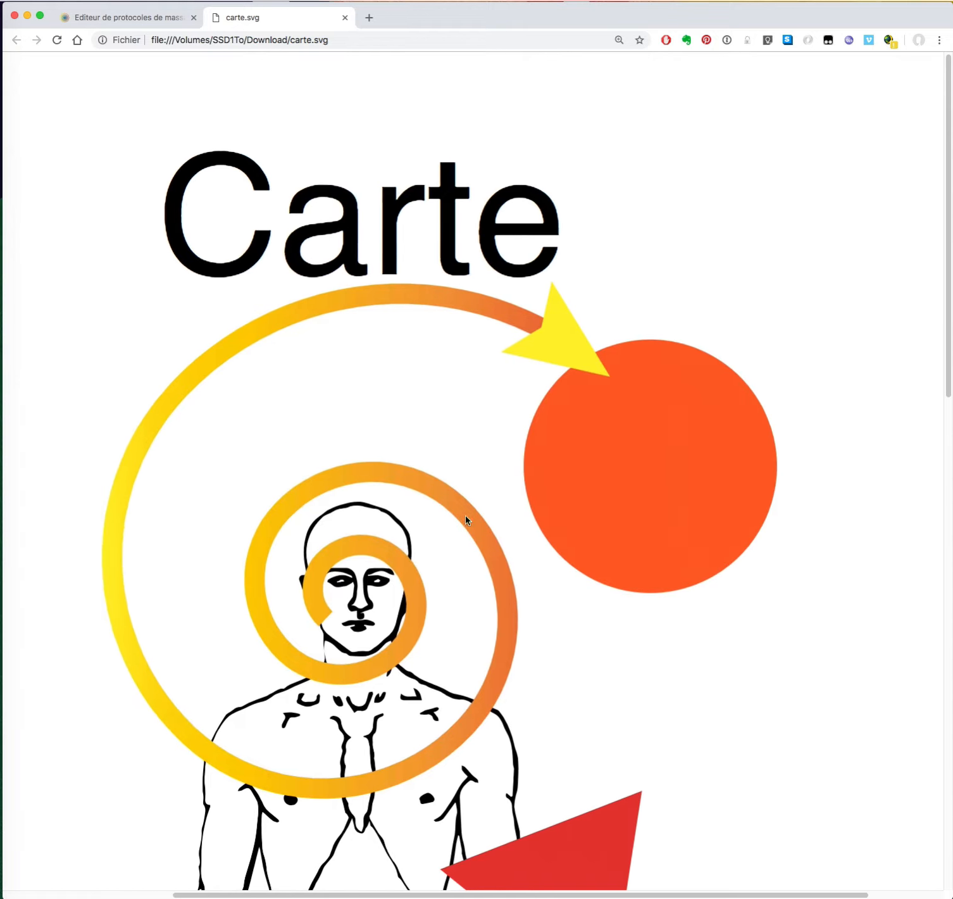
pyautogui.hscroll(-3, 466, 515)
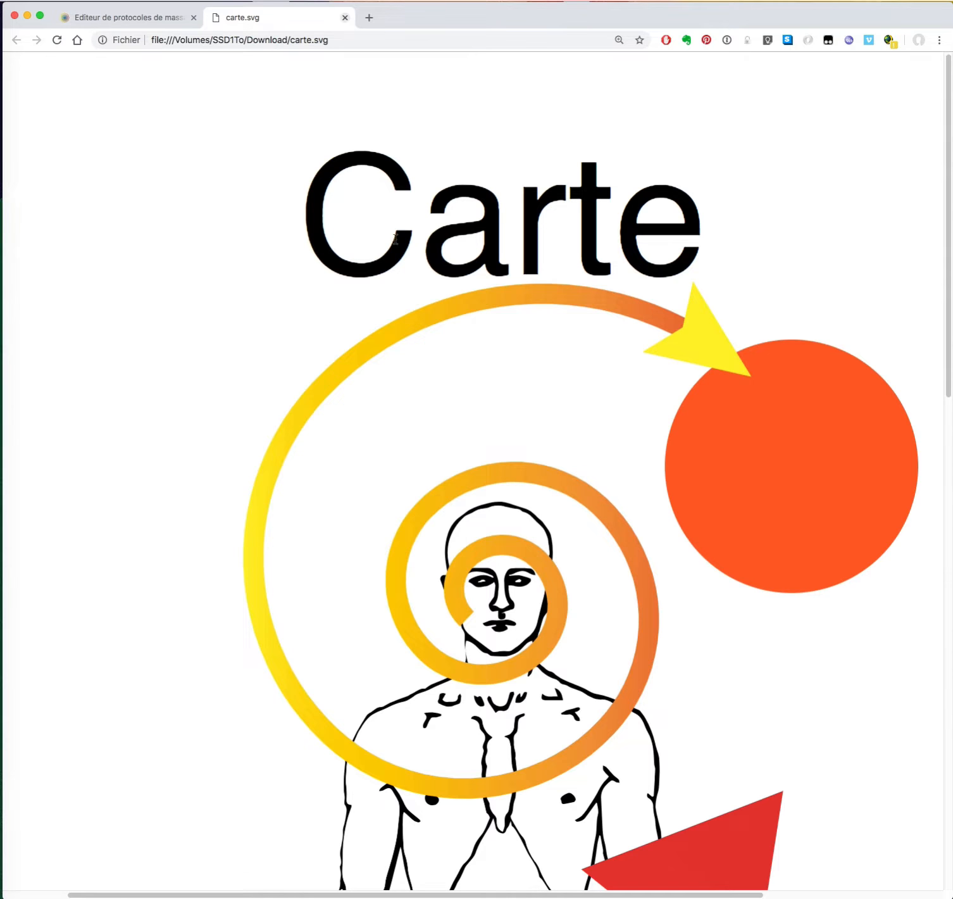
pyautogui.scroll(-5, 429, 360)
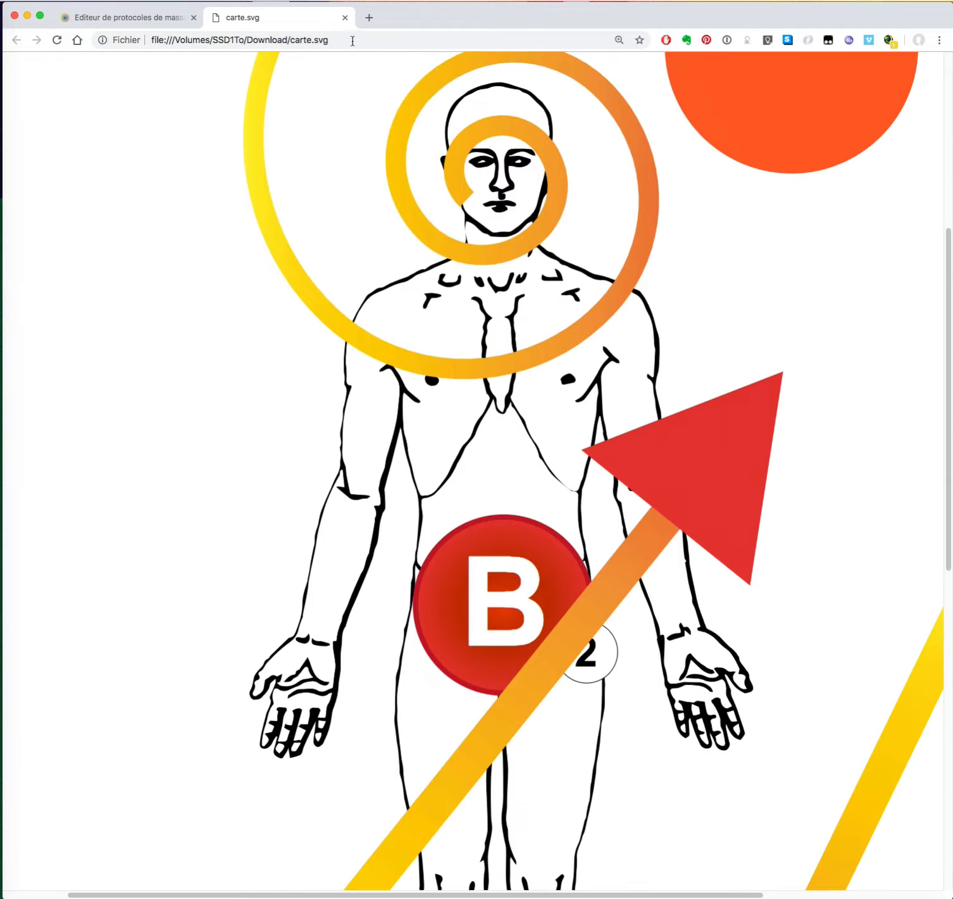
pyautogui.click(344, 18)
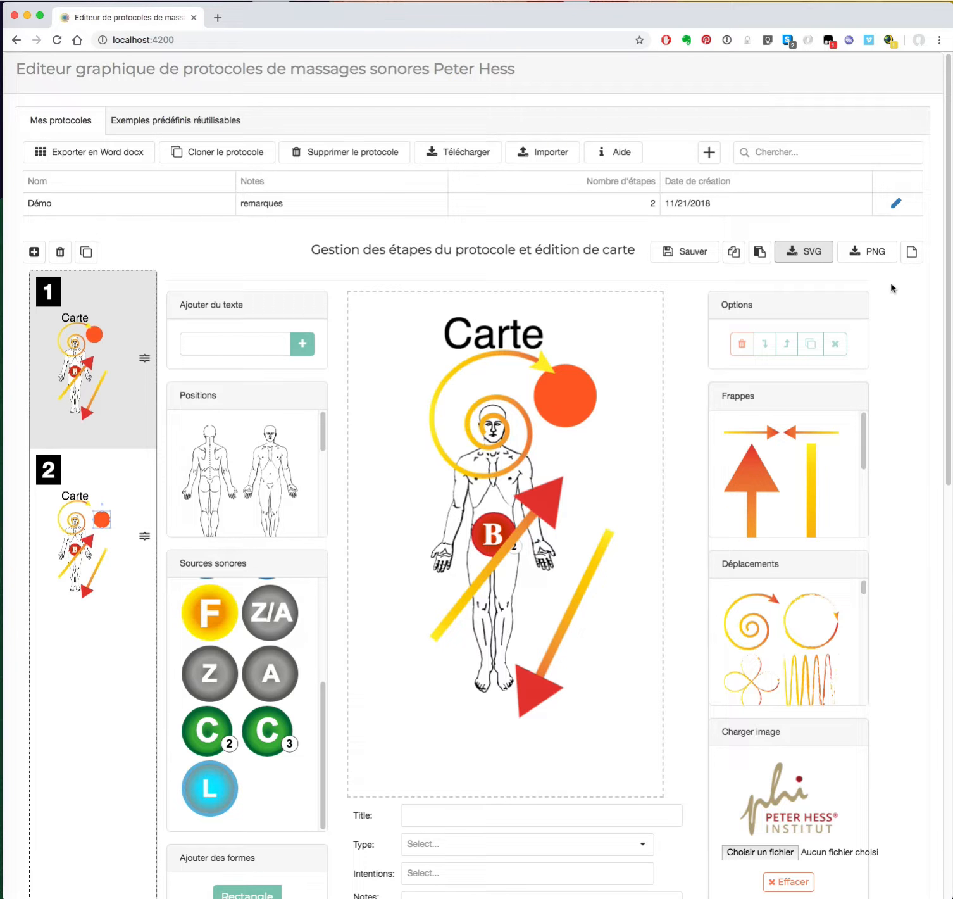
# Generate the PNG version of card 1, view the options for saving the image, and close it without saving.
pyautogui.click(851, 253)
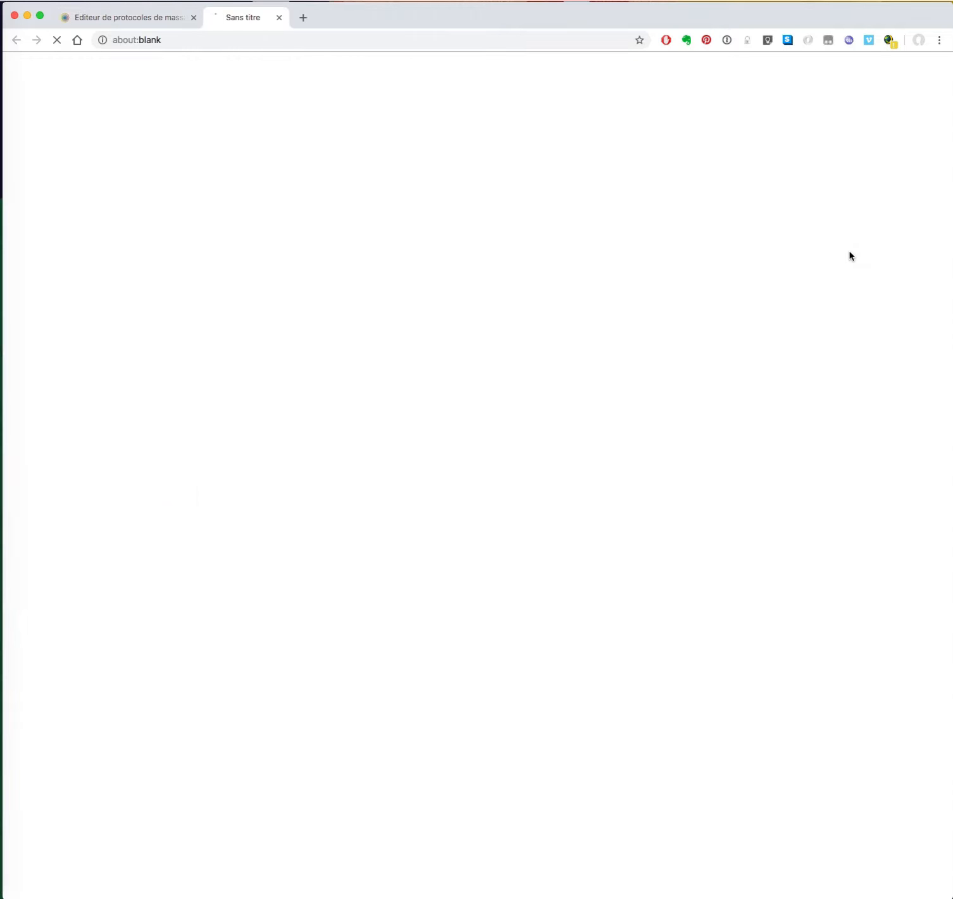
pyautogui.moveTo(240, 273); pyautogui.dragTo(157, 143)
pyautogui.rightClick(156, 143)
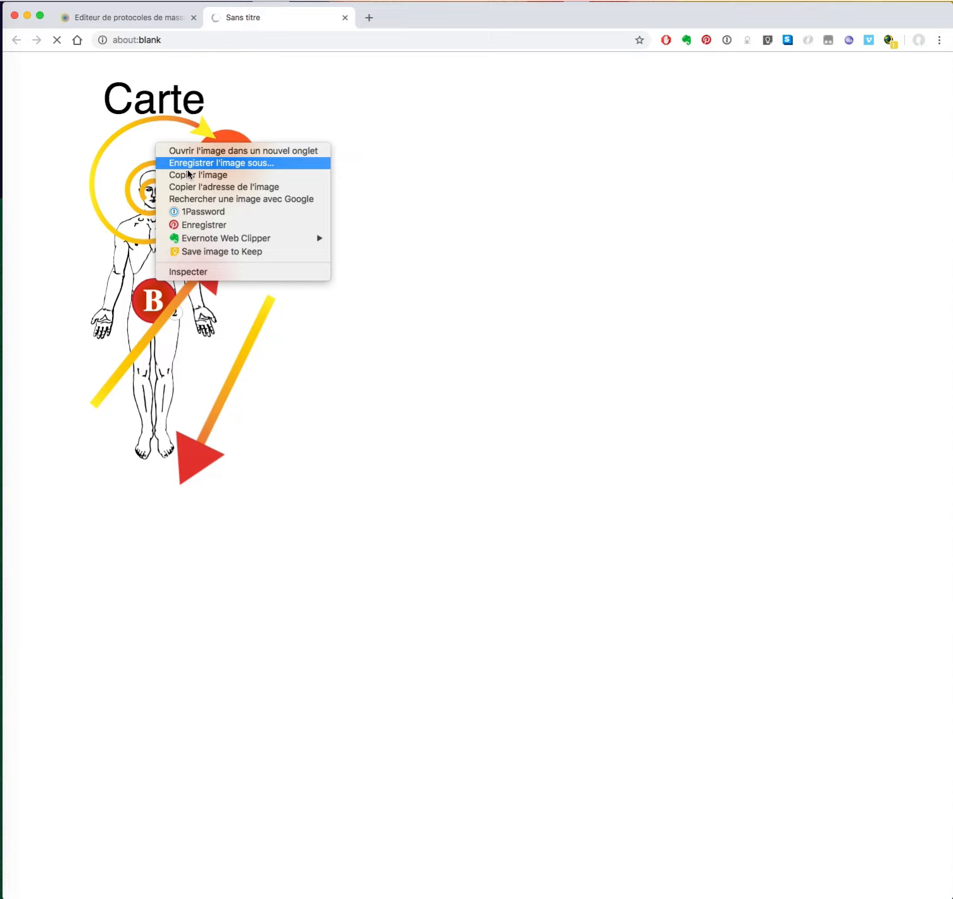
pyautogui.click(421, 577)
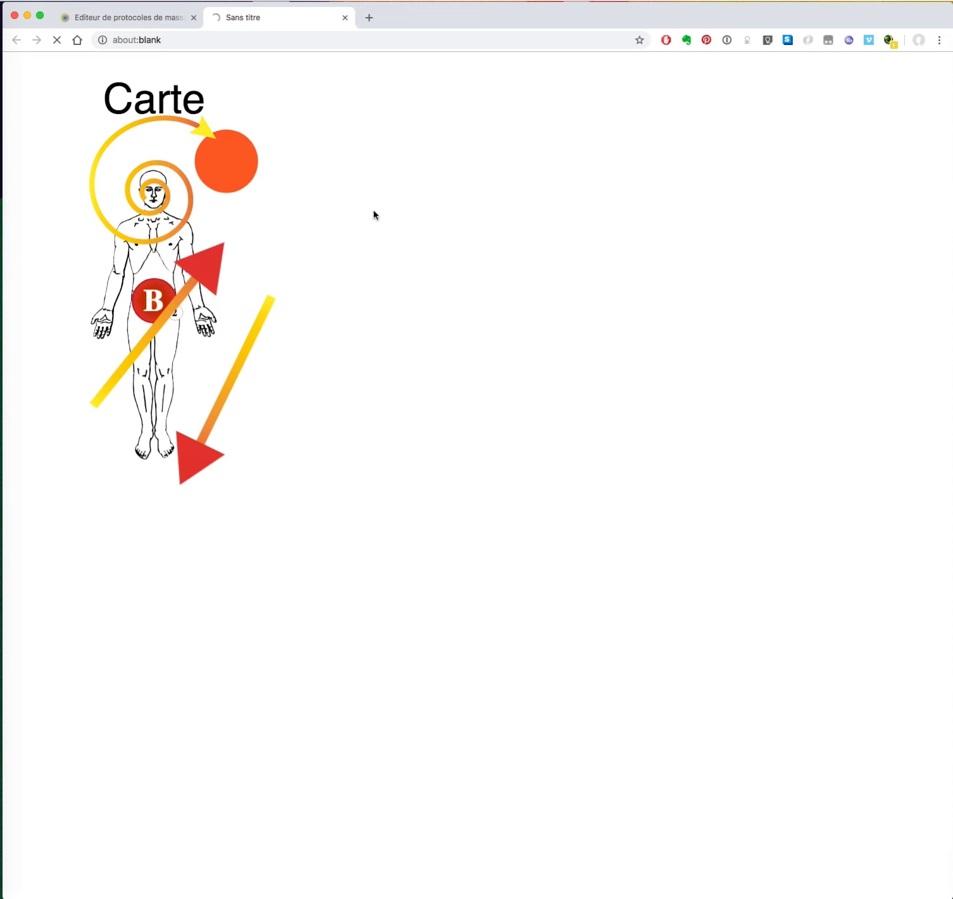
pyautogui.click(345, 17)
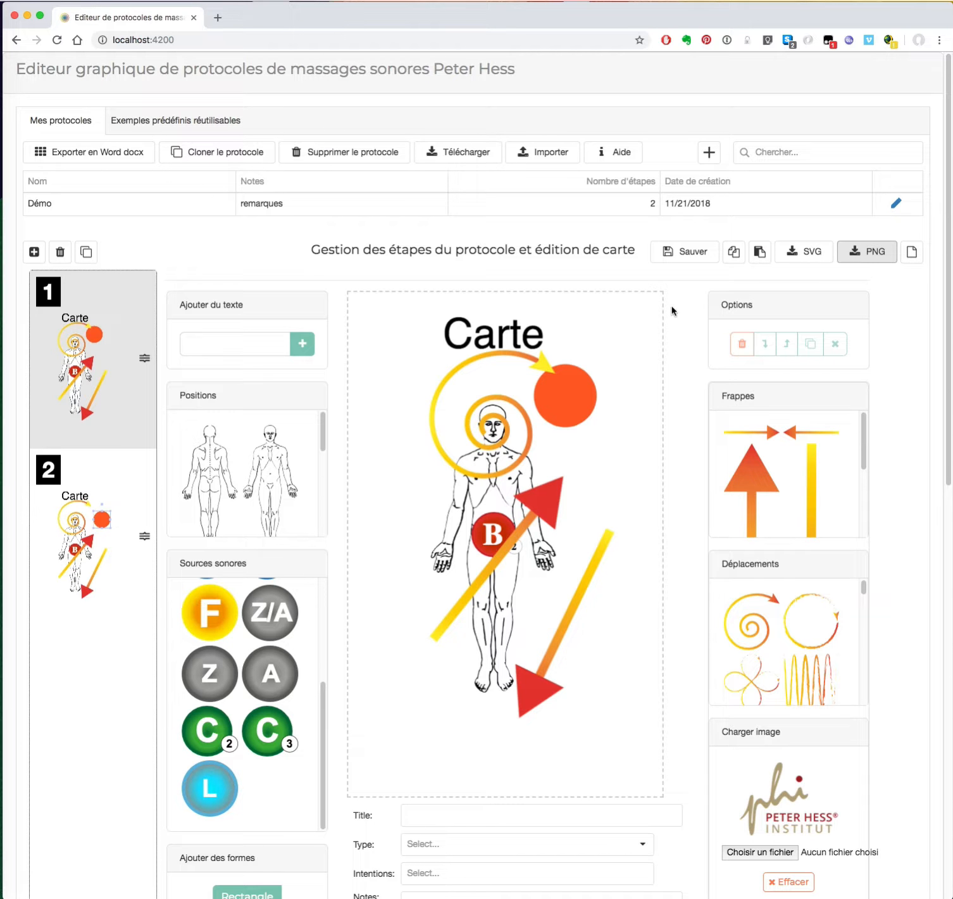
# Clear the whole canvas of card 1 without saving the card.
pyautogui.click(906, 255)
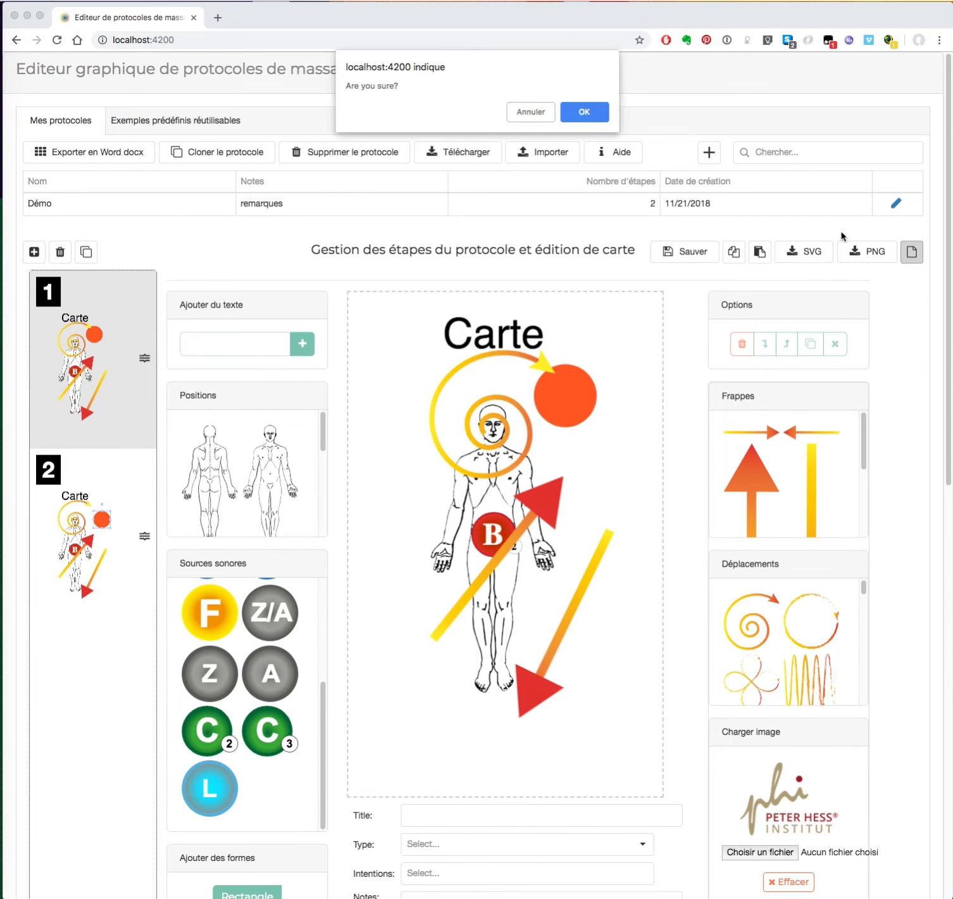
pyautogui.click(568, 117)
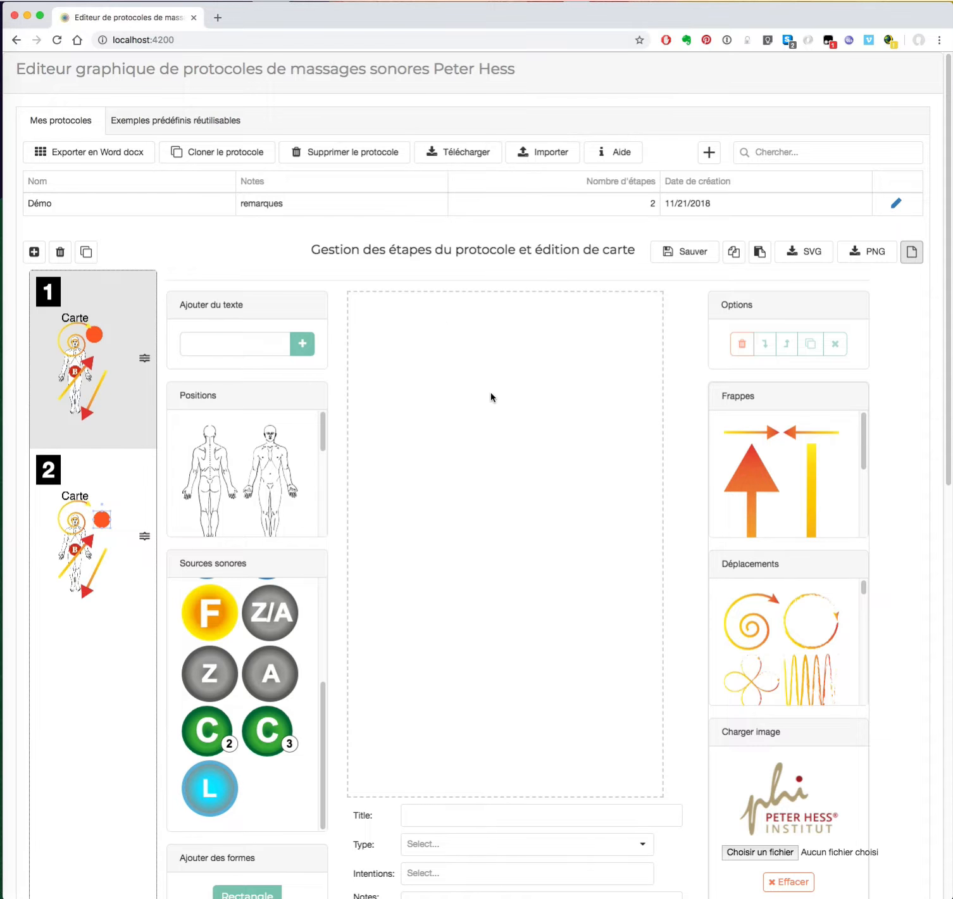
pyautogui.scroll(-5, 491, 397)
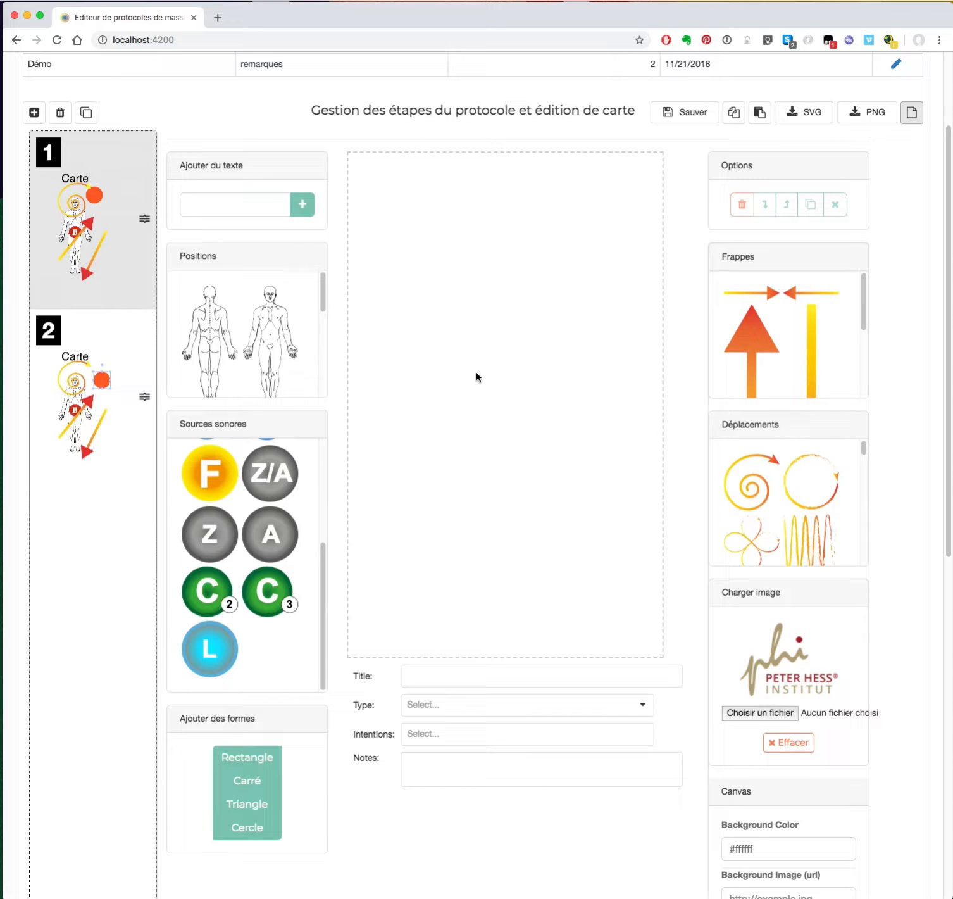
pyautogui.scroll(5, 476, 371)
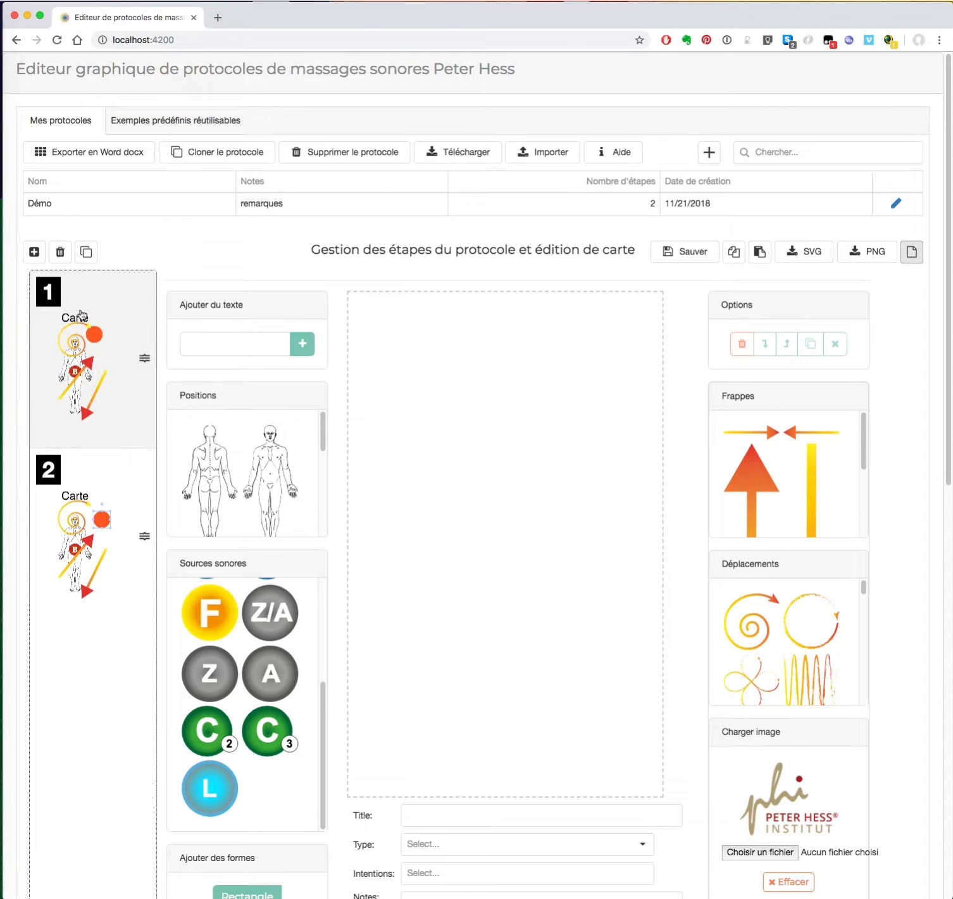
# Open card 2 and clear everything from its canvas.
pyautogui.click(81, 581)
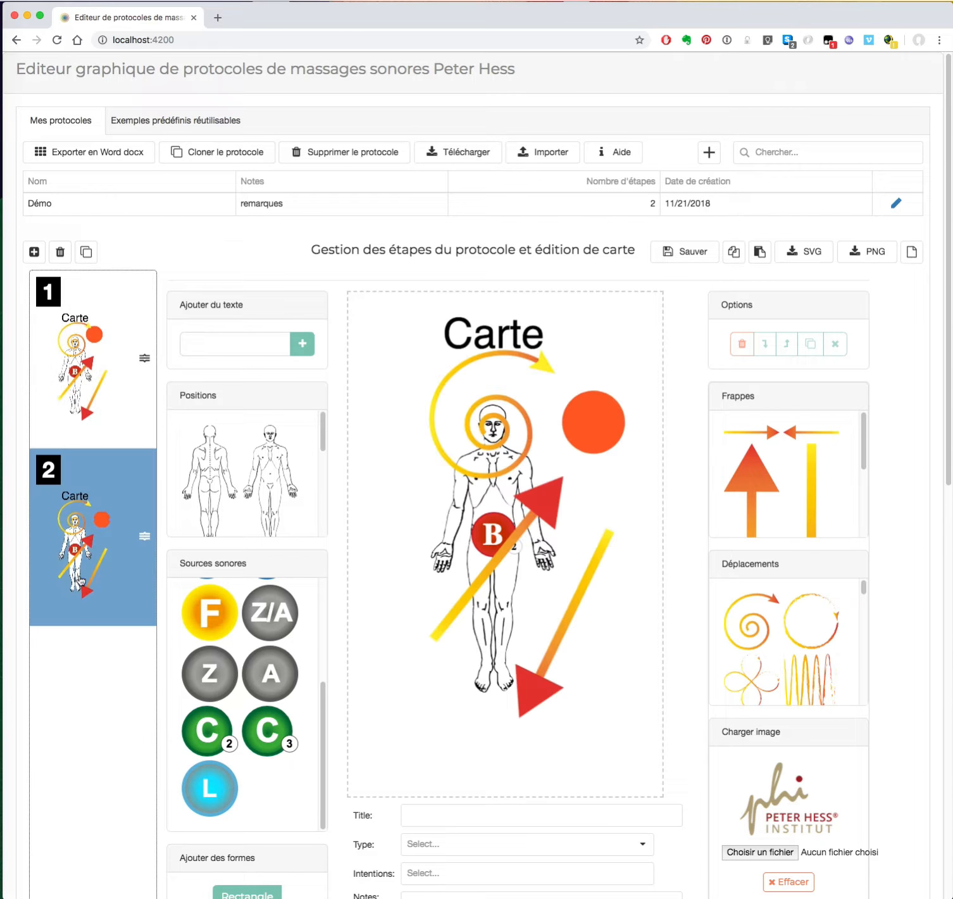
pyautogui.click(912, 254)
pyautogui.click(582, 117)
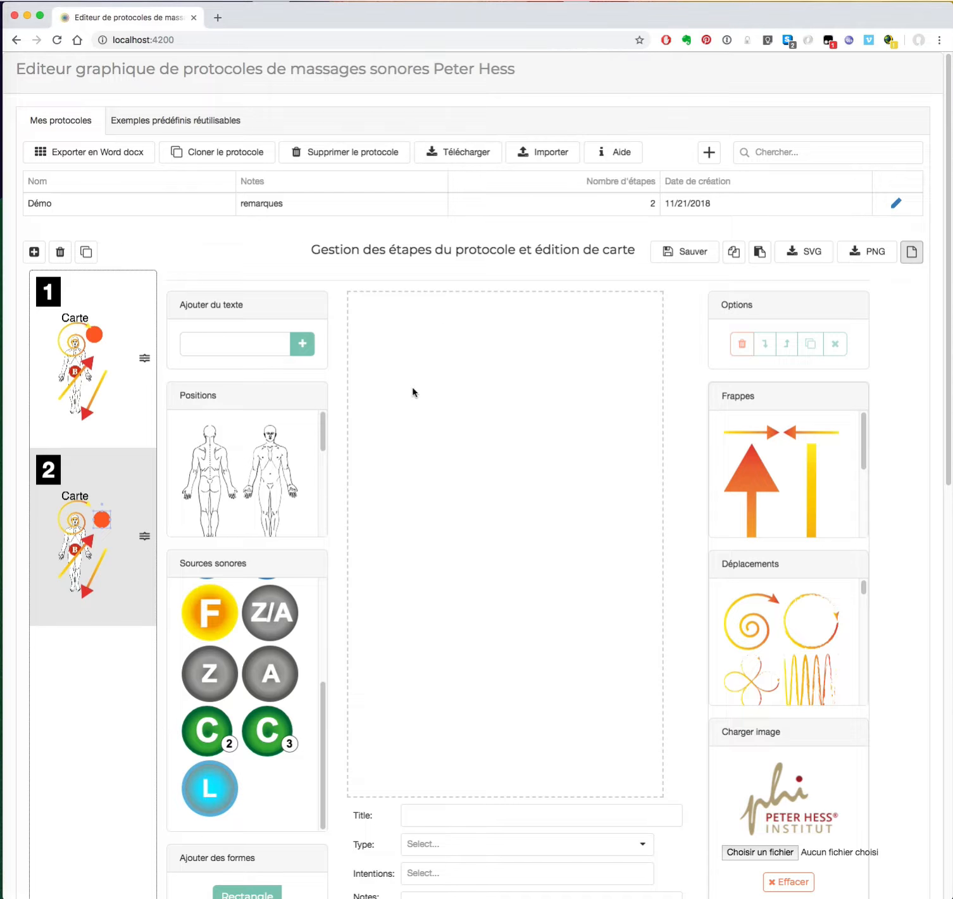
# Place the back-view body figure at the centre of card 2 and a reduced F sound symbol just below its feet.
pyautogui.click(212, 484)
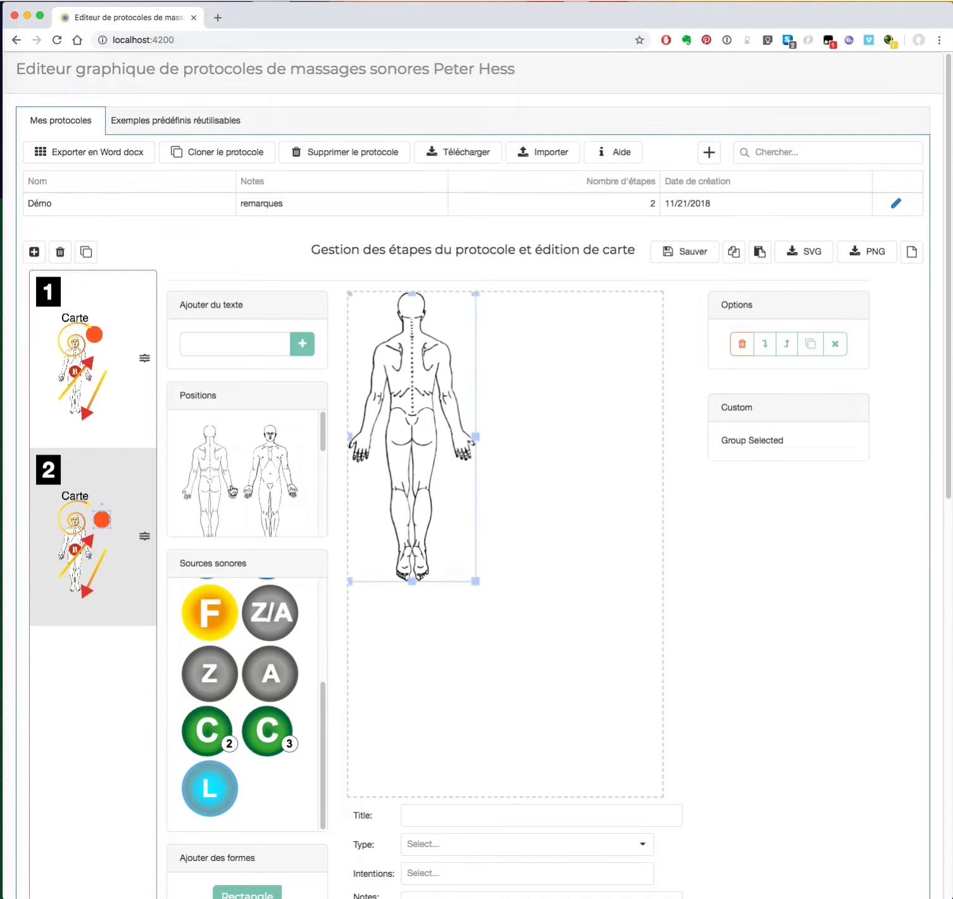
pyautogui.moveTo(412, 401); pyautogui.dragTo(514, 495)
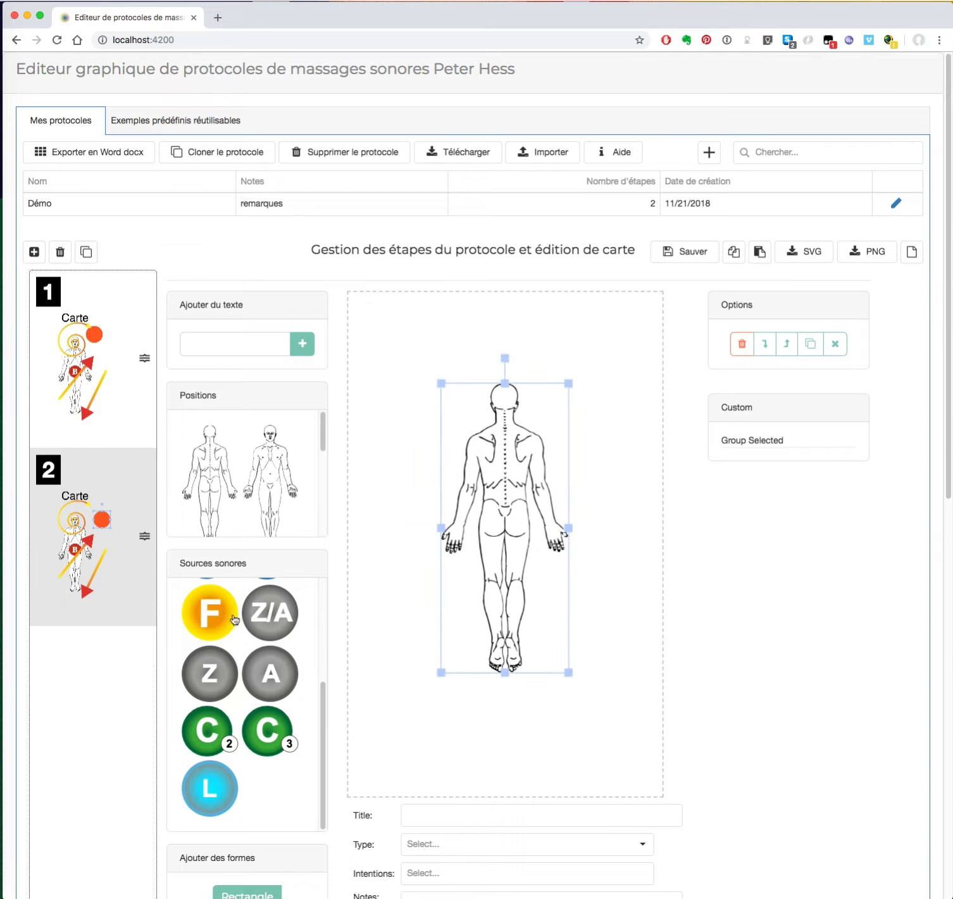
pyautogui.click(218, 614)
pyautogui.moveTo(426, 379); pyautogui.dragTo(498, 695)
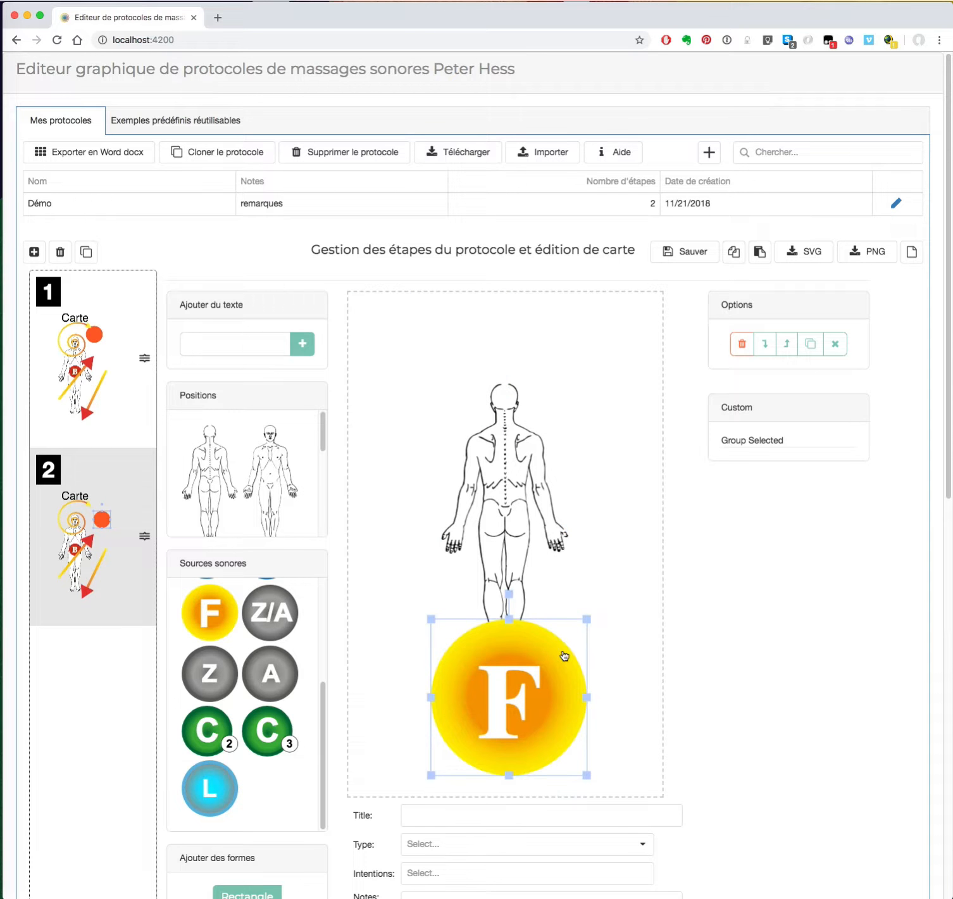
pyautogui.moveTo(583, 616); pyautogui.dragTo(523, 688)
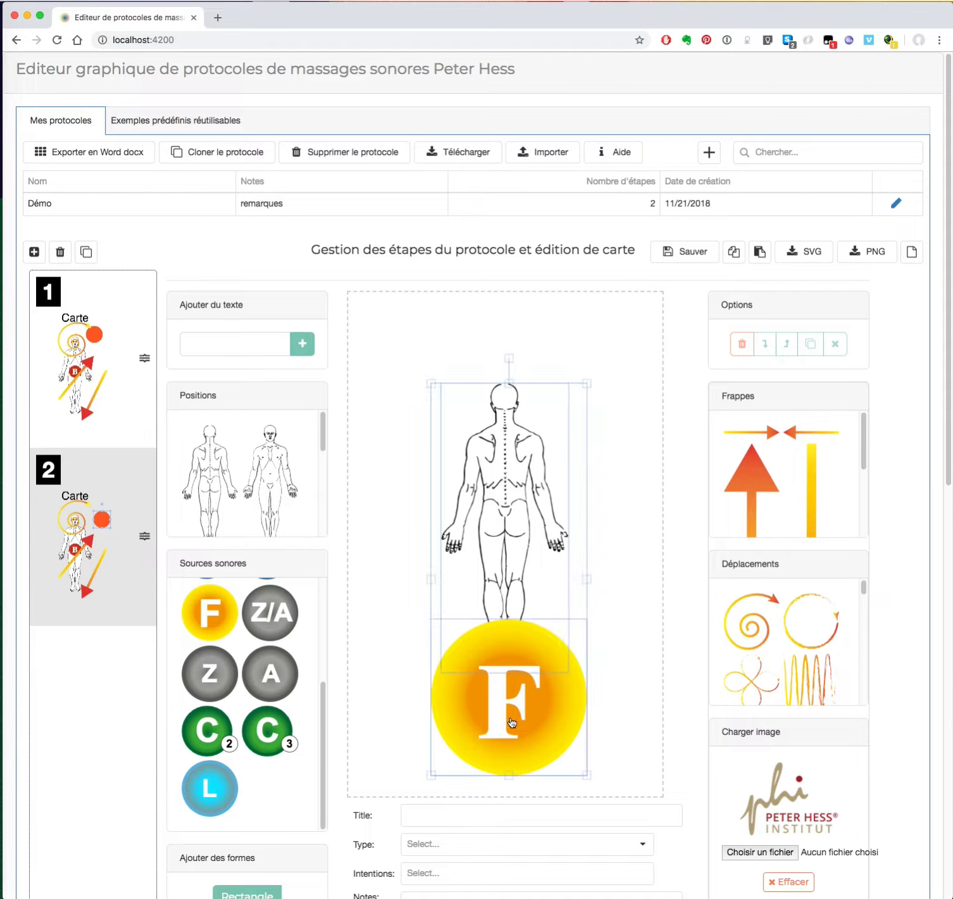
pyautogui.click(610, 683)
pyautogui.click(558, 711)
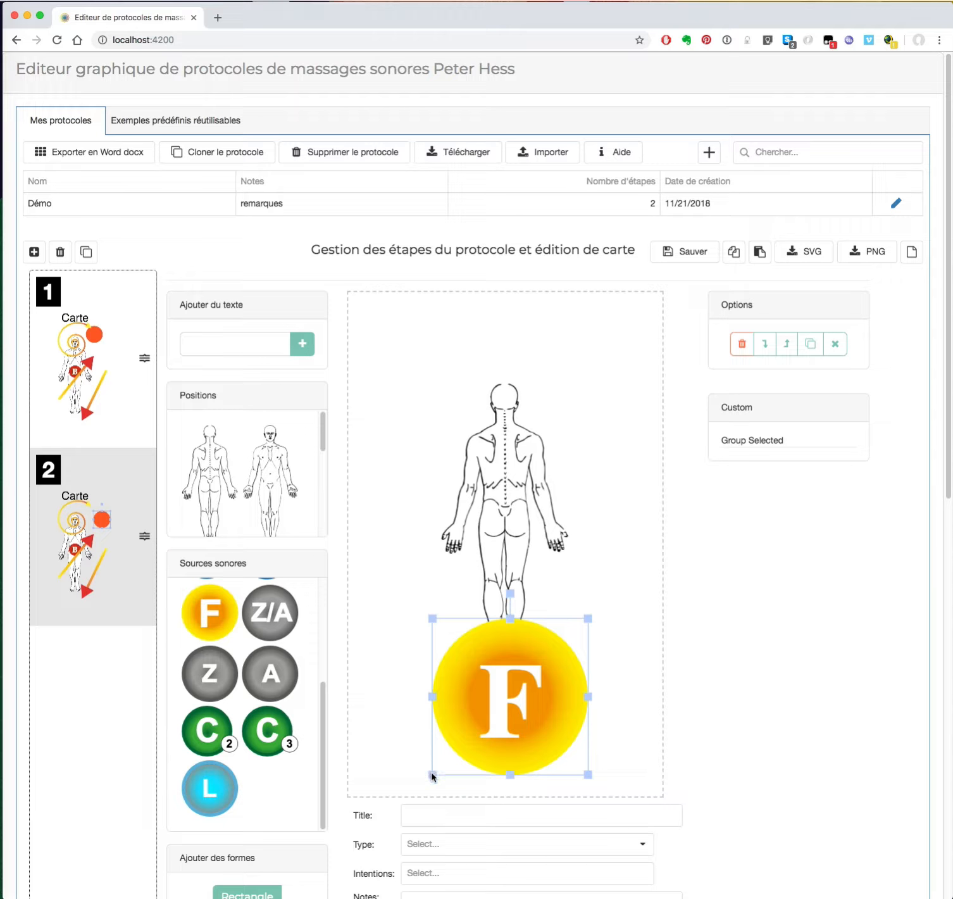
pyautogui.moveTo(433, 775); pyautogui.dragTo(506, 707)
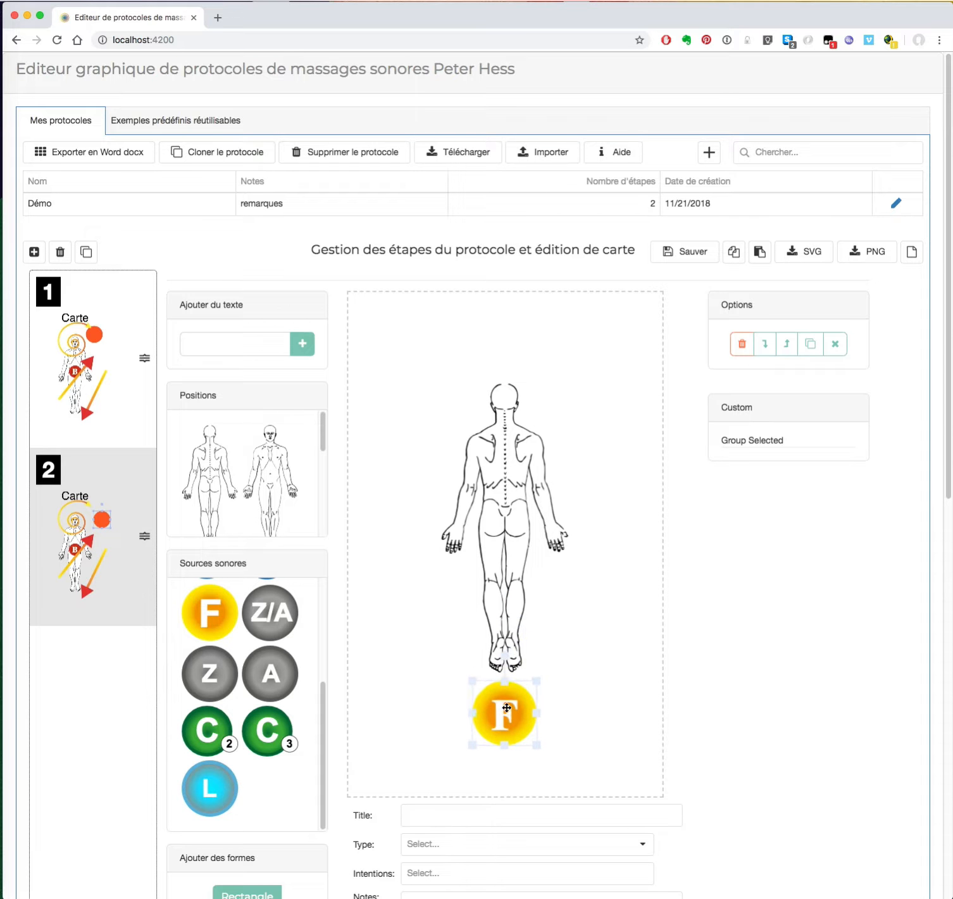
# Select the body figure and the F symbol together and move them slightly up on card 2.
pyautogui.click(412, 409)
pyautogui.moveTo(410, 310); pyautogui.dragTo(611, 759)
pyautogui.moveTo(508, 457)
pyautogui.mouseDown()
pyautogui.moveTo(567, 403)
pyautogui.moveTo(482, 391)
pyautogui.moveTo(524, 431)
pyautogui.moveTo(497, 422)
pyautogui.moveTo(506, 435)
pyautogui.mouseUp()
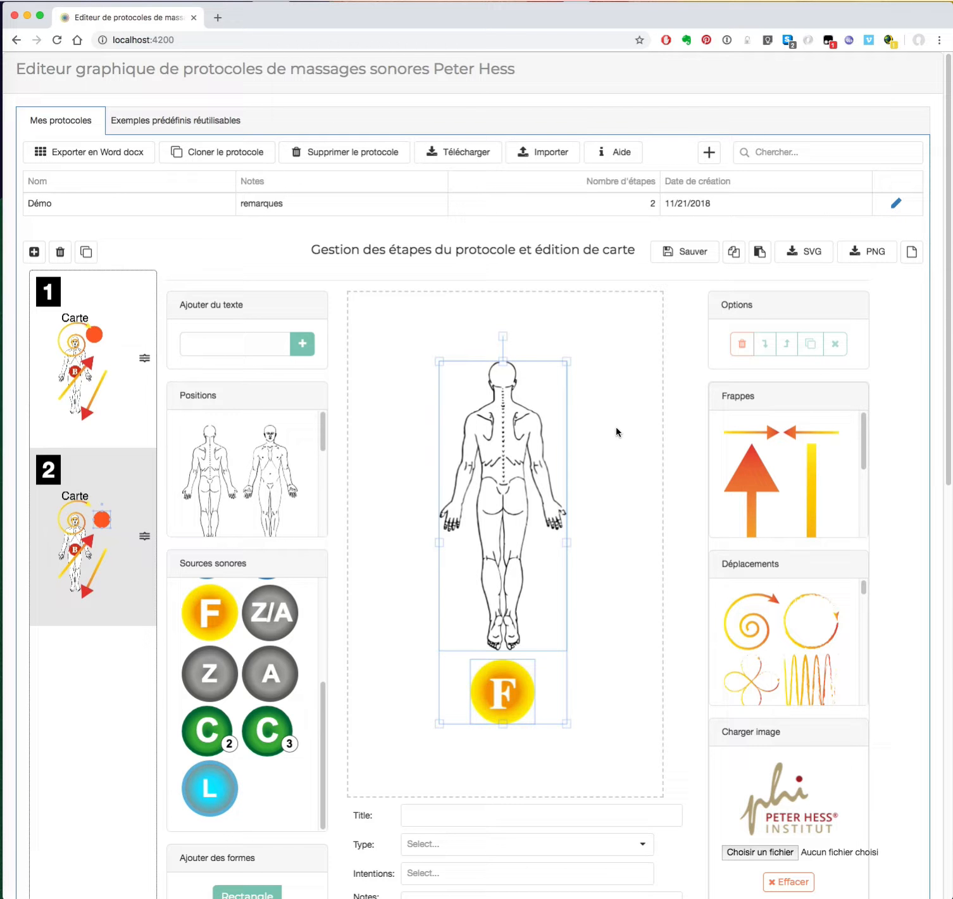
pyautogui.click(616, 431)
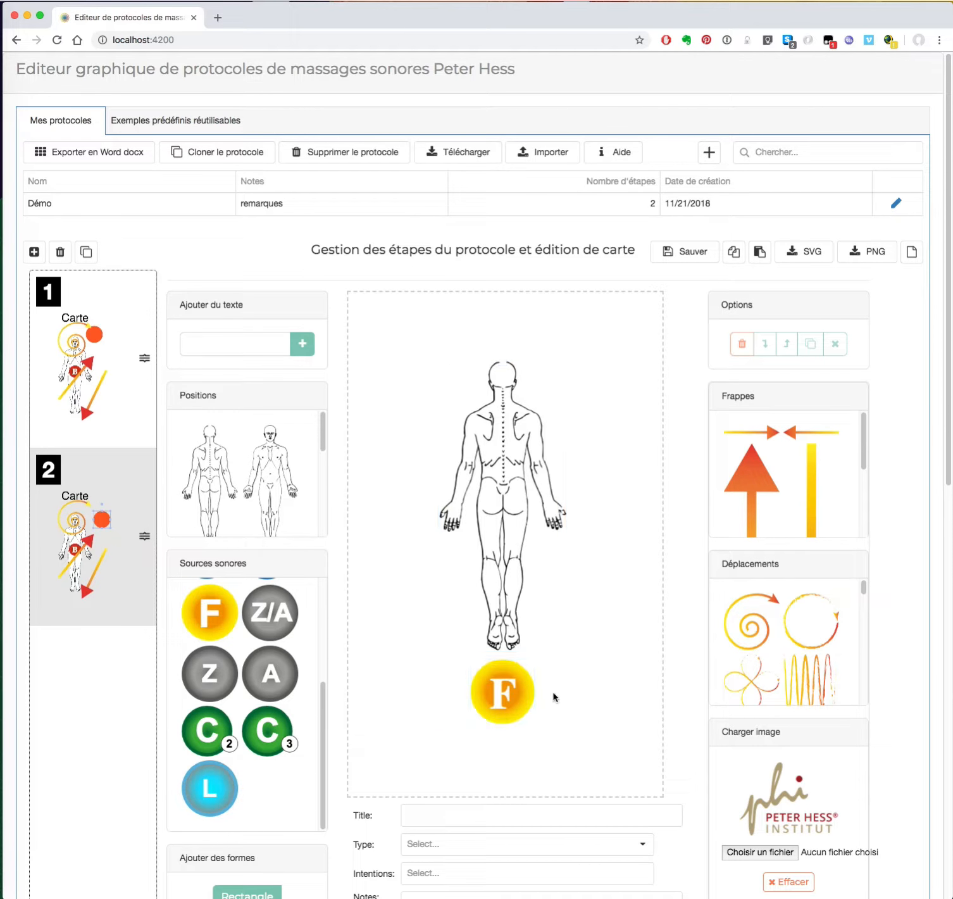
# Select the body figure alone, extend the selection to the F symbol as well, and clear the selection.
pyautogui.click(533, 438)
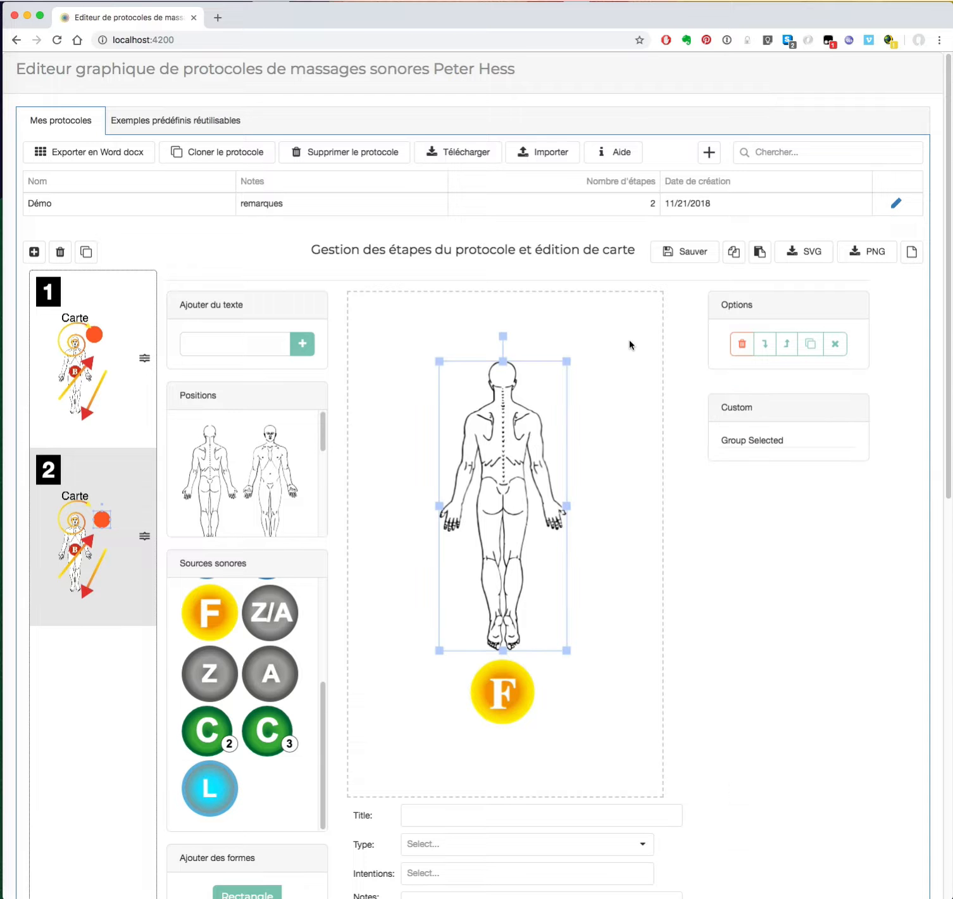
pyautogui.moveTo(394, 313); pyautogui.dragTo(647, 606)
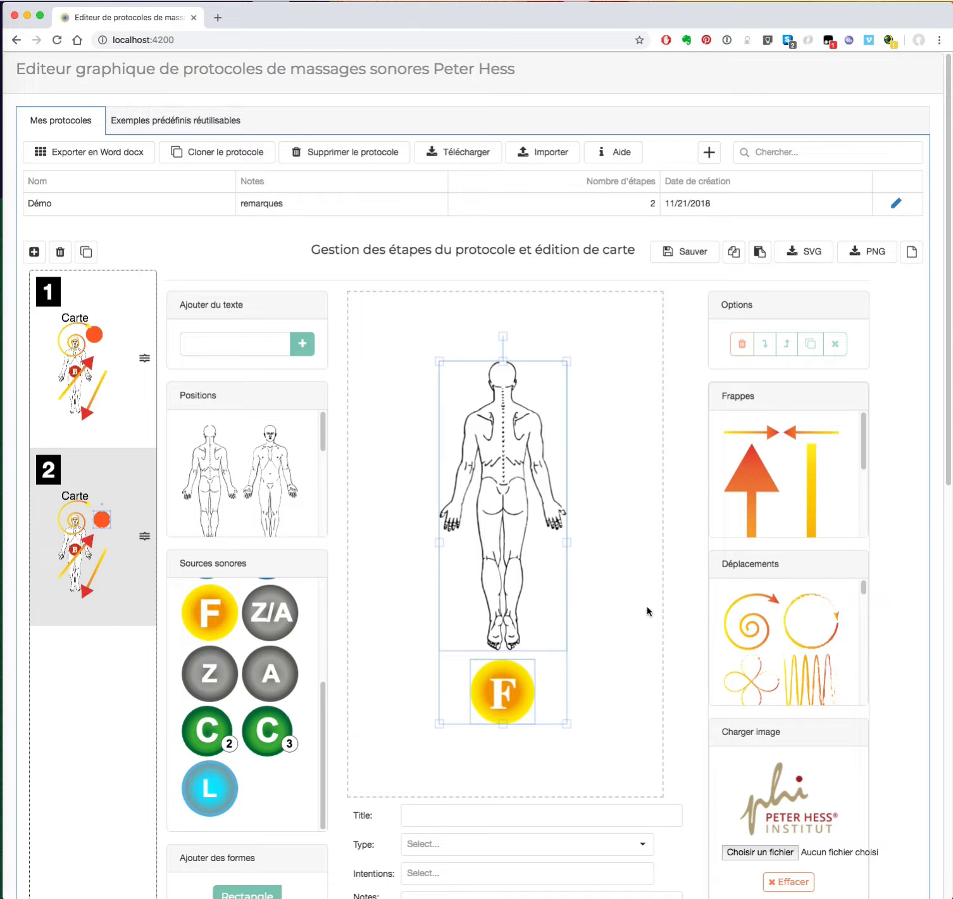
pyautogui.click(647, 606)
# Save card 2 with the back-view figure and F symbol.
pyautogui.scroll(-1, 677, 411)
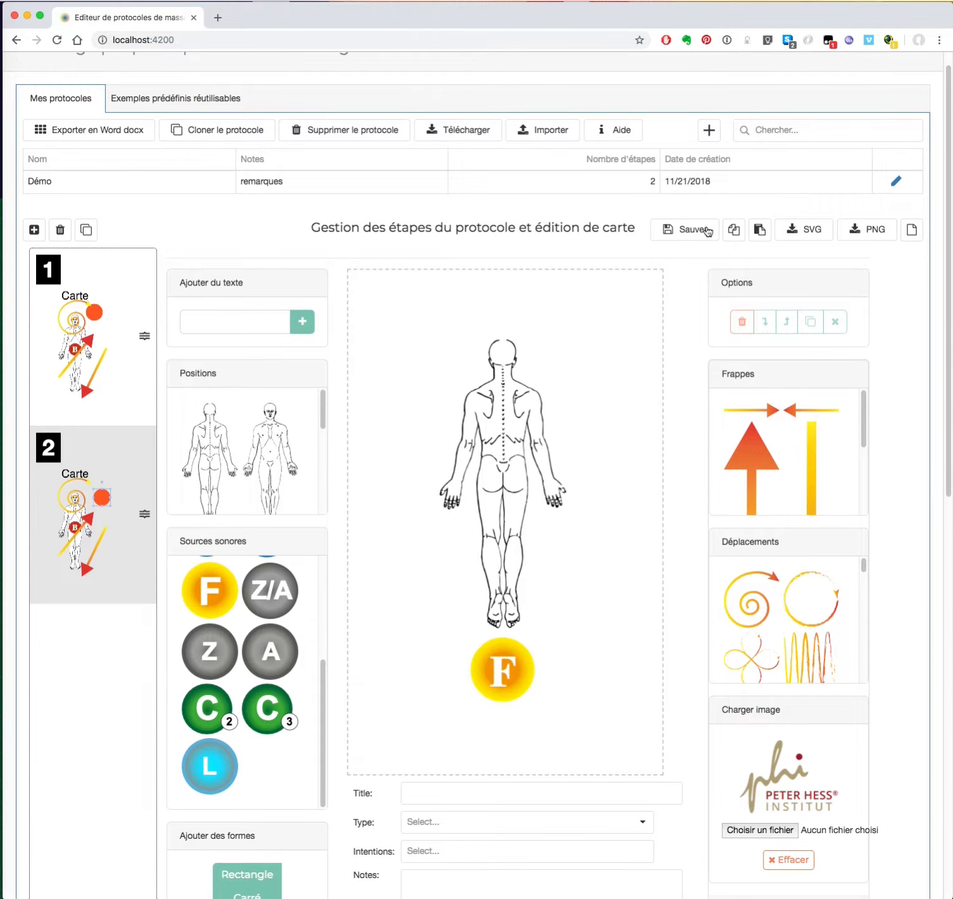
pyautogui.click(703, 231)
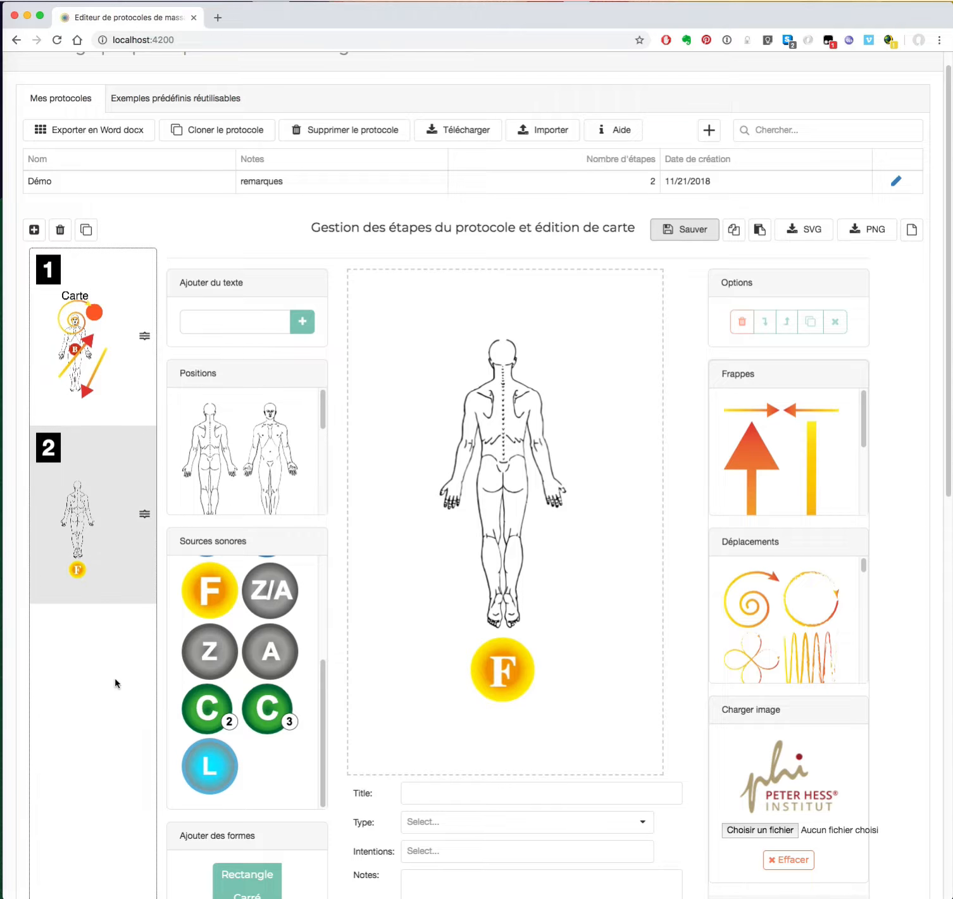
# Reorder the protocol by moving the "Carte" card below the back-view card, and open the "Carte" card.
pyautogui.scroll(1, 116, 678)
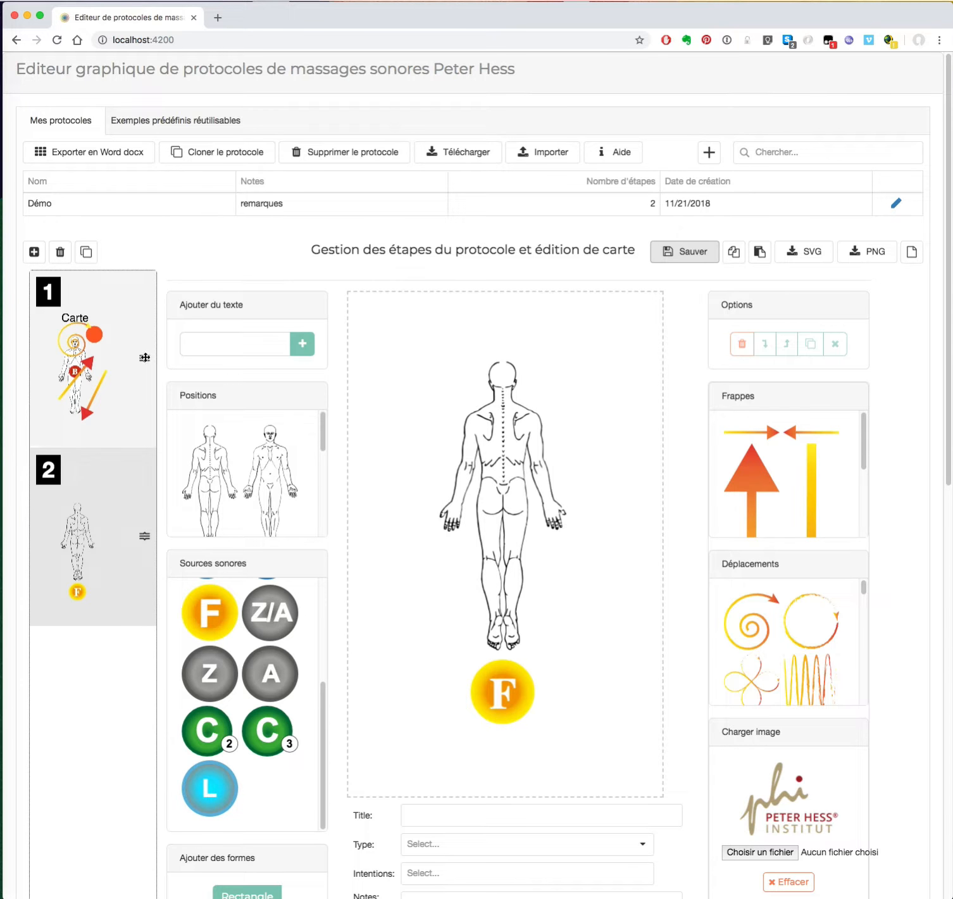
pyautogui.moveTo(145, 357); pyautogui.dragTo(144, 503)
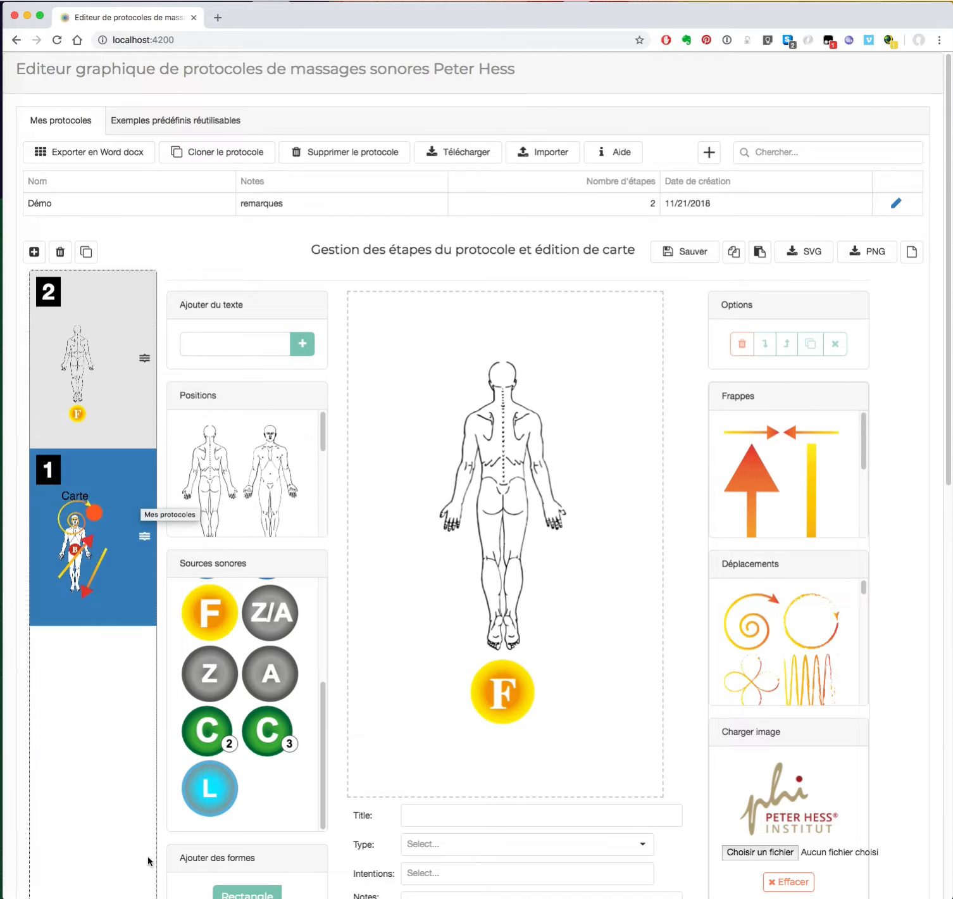
pyautogui.click(148, 538)
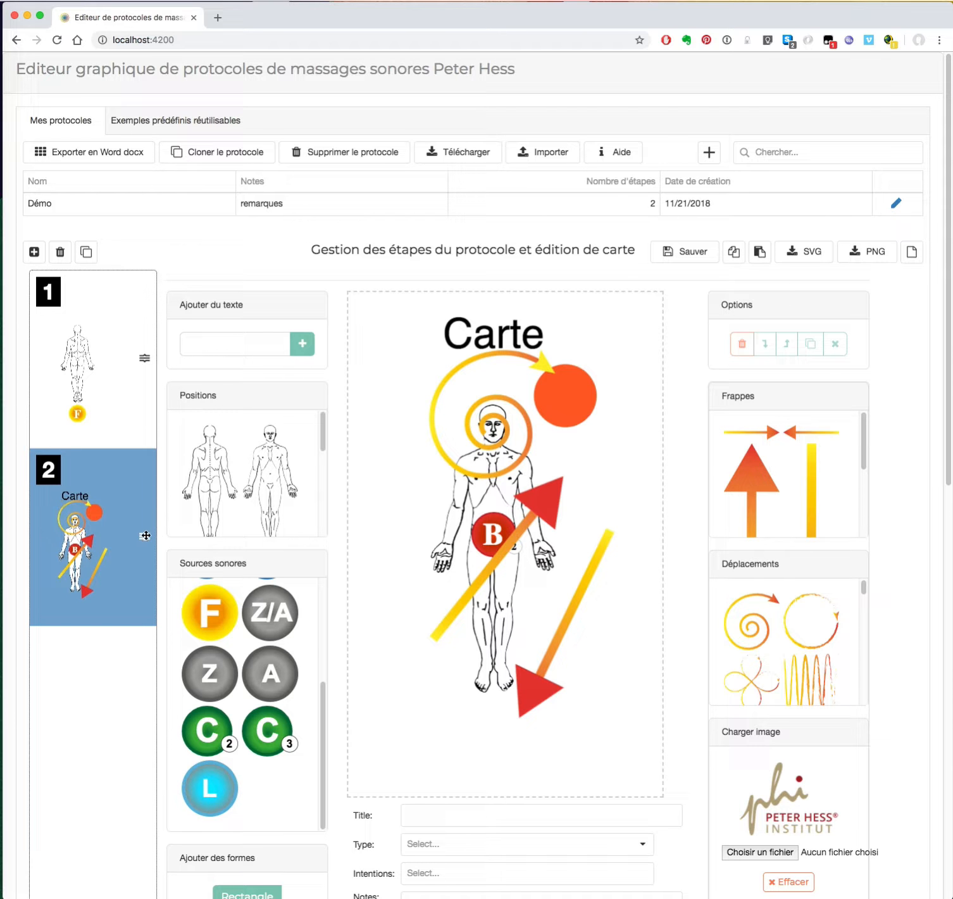
# Move the "Carte" card back to first place in the protocol and open the back-view card.
pyautogui.moveTo(143, 535); pyautogui.dragTo(140, 360)
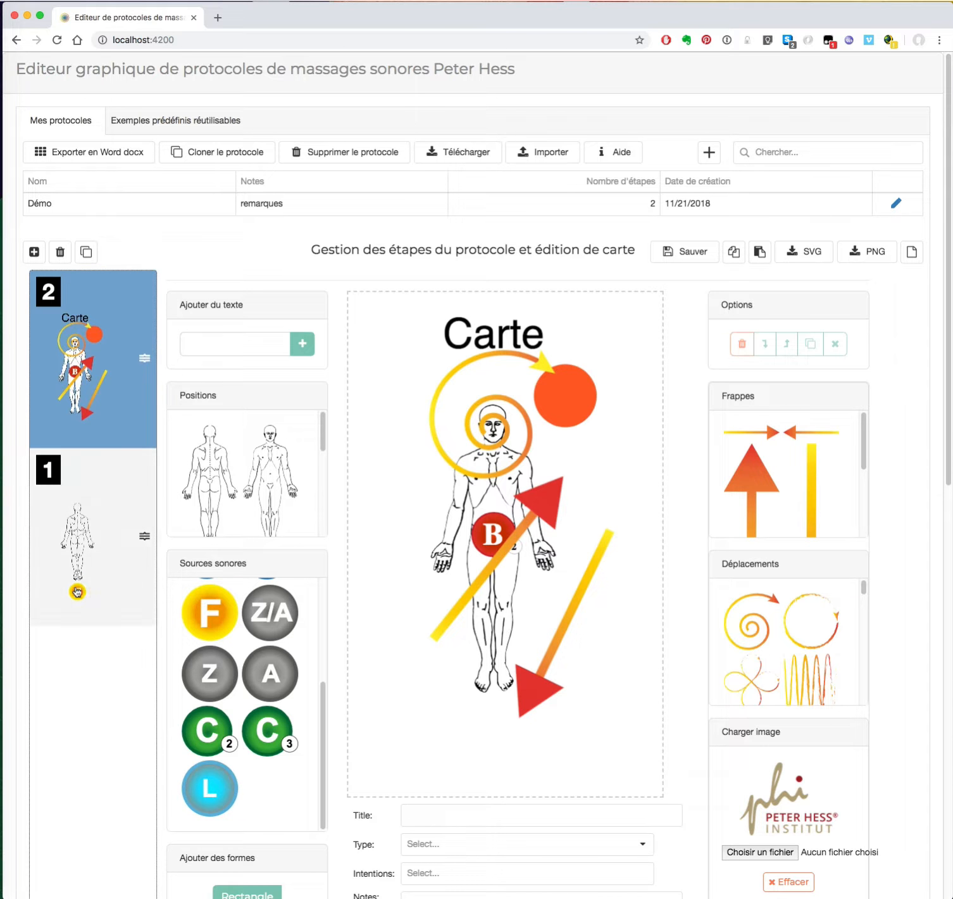
pyautogui.click(85, 487)
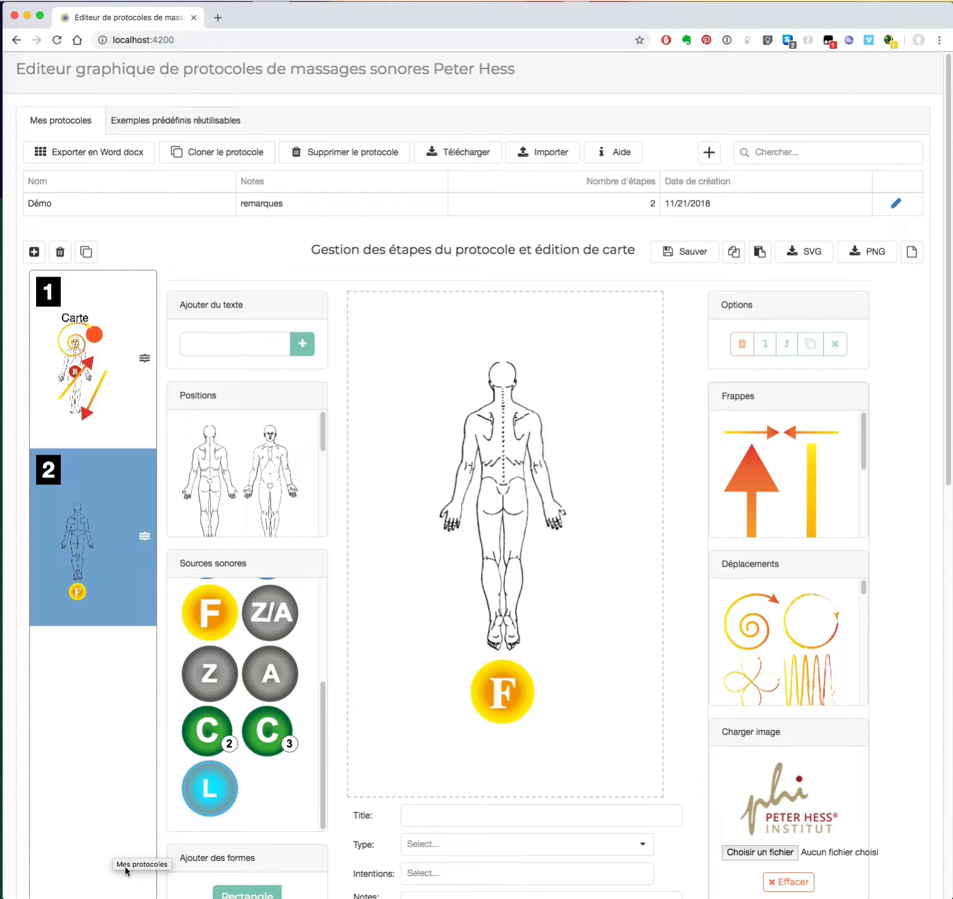
# Duplicate the "Carte" card in the protocol and open the copy.
pyautogui.scroll(-3, 247, 475)
pyautogui.click(116, 437)
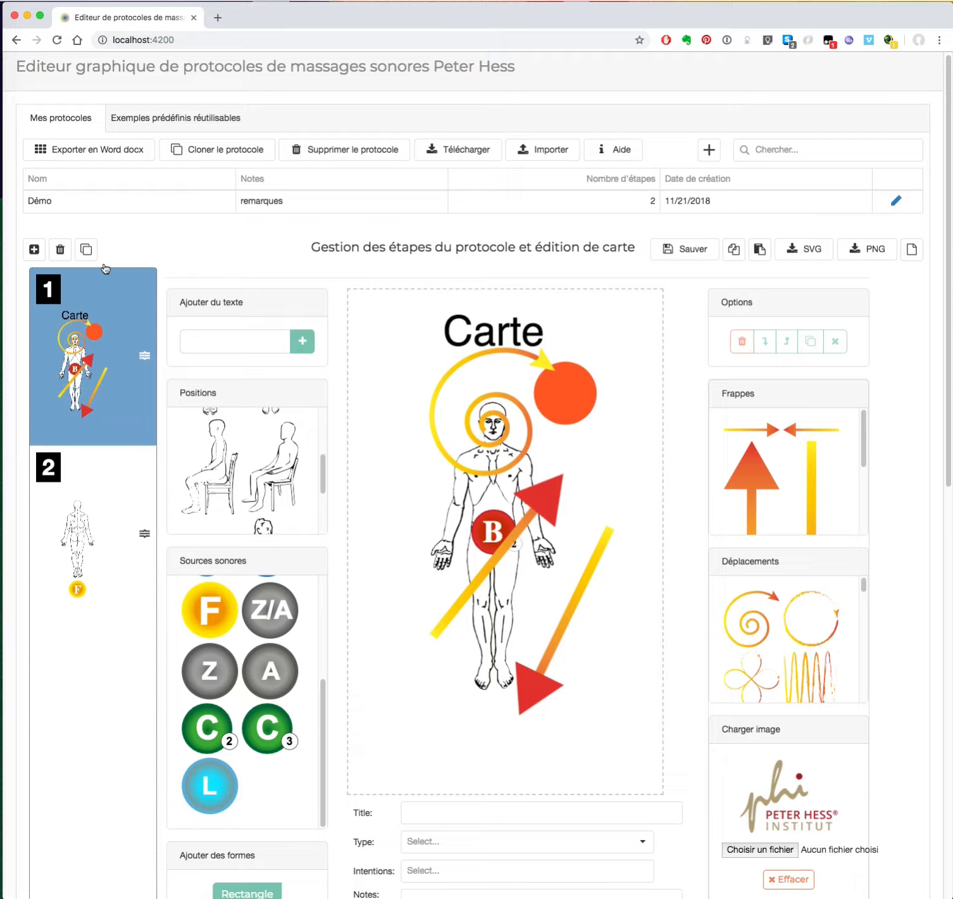
pyautogui.click(88, 250)
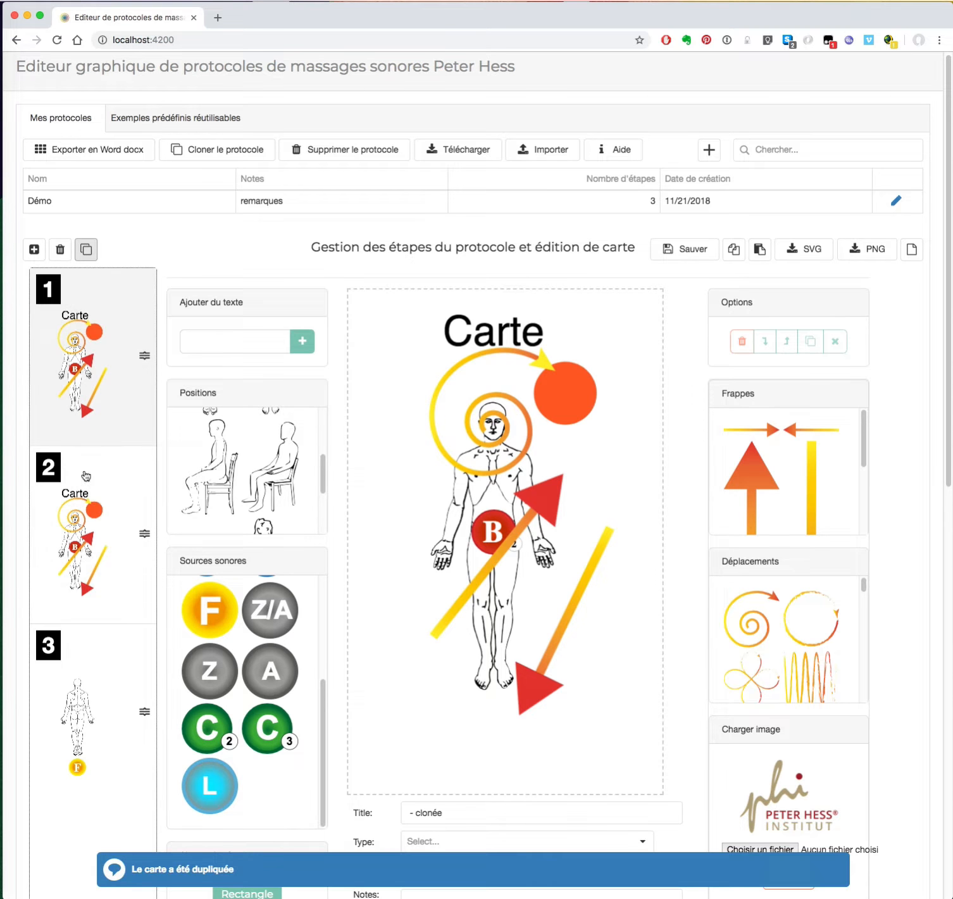
pyautogui.click(95, 538)
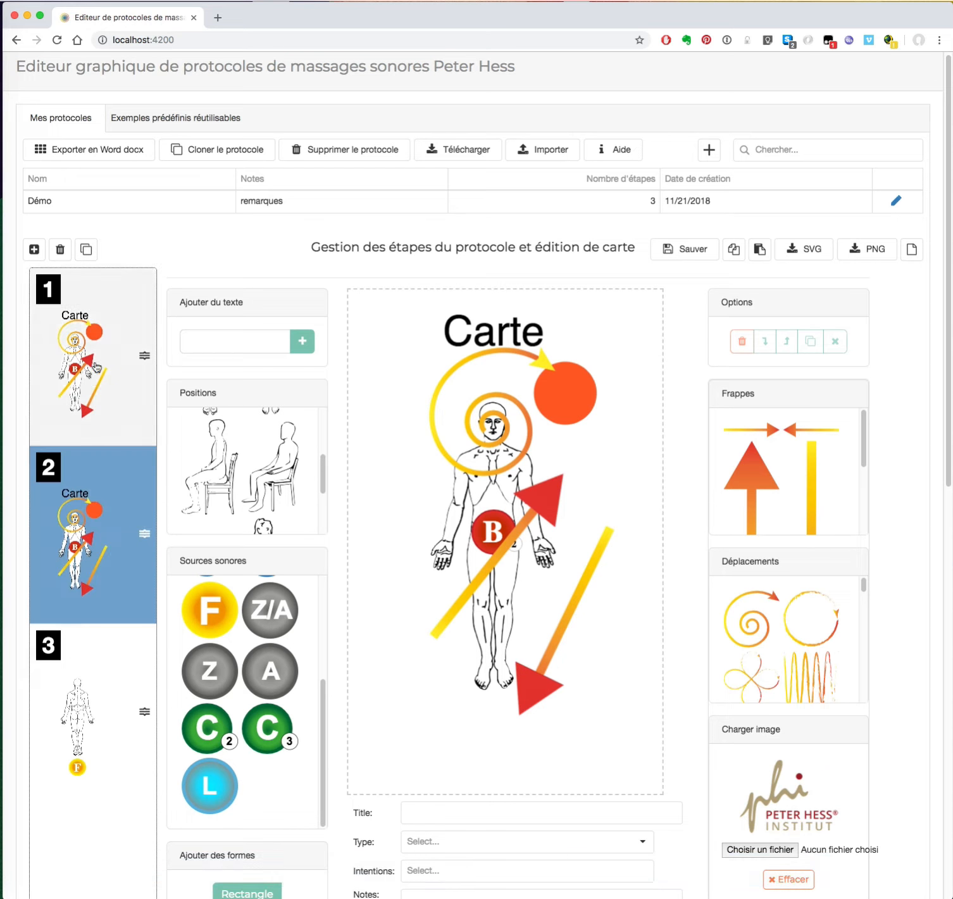
# Delete the duplicated "Carte" card in second place from the protocol.
pyautogui.scroll(-10, 102, 829)
pyautogui.scroll(5, 81, 742)
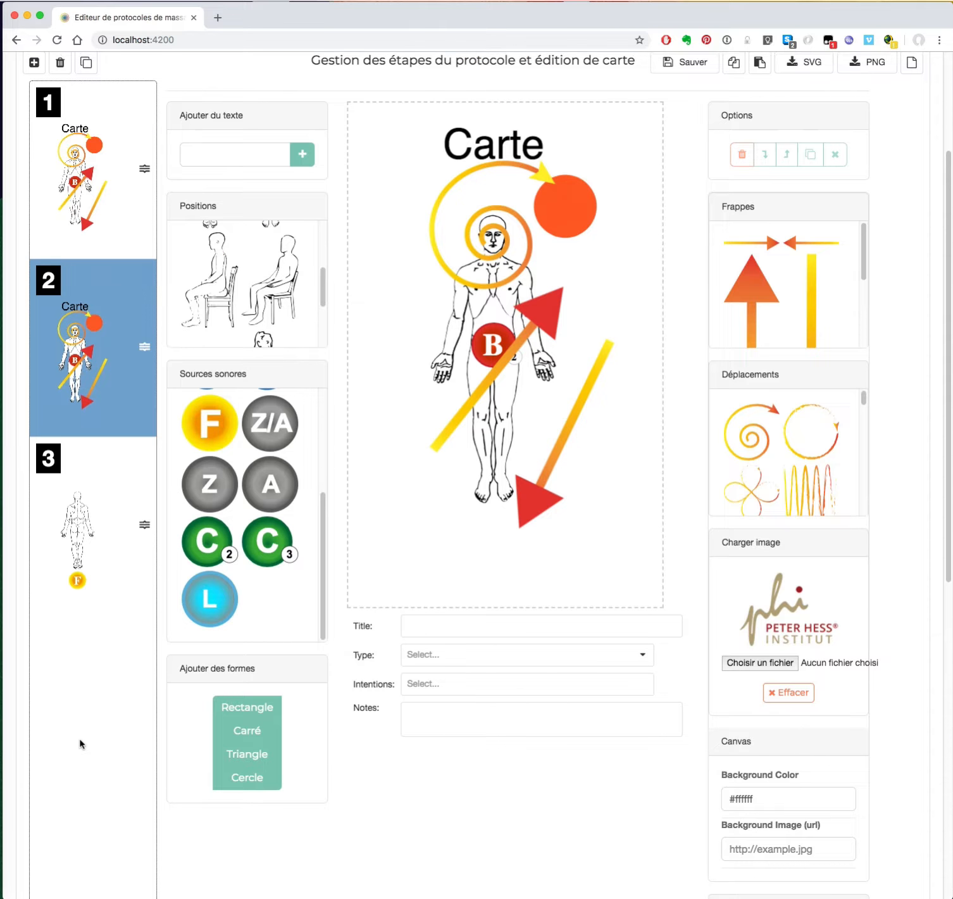
pyautogui.scroll(4, 156, 191)
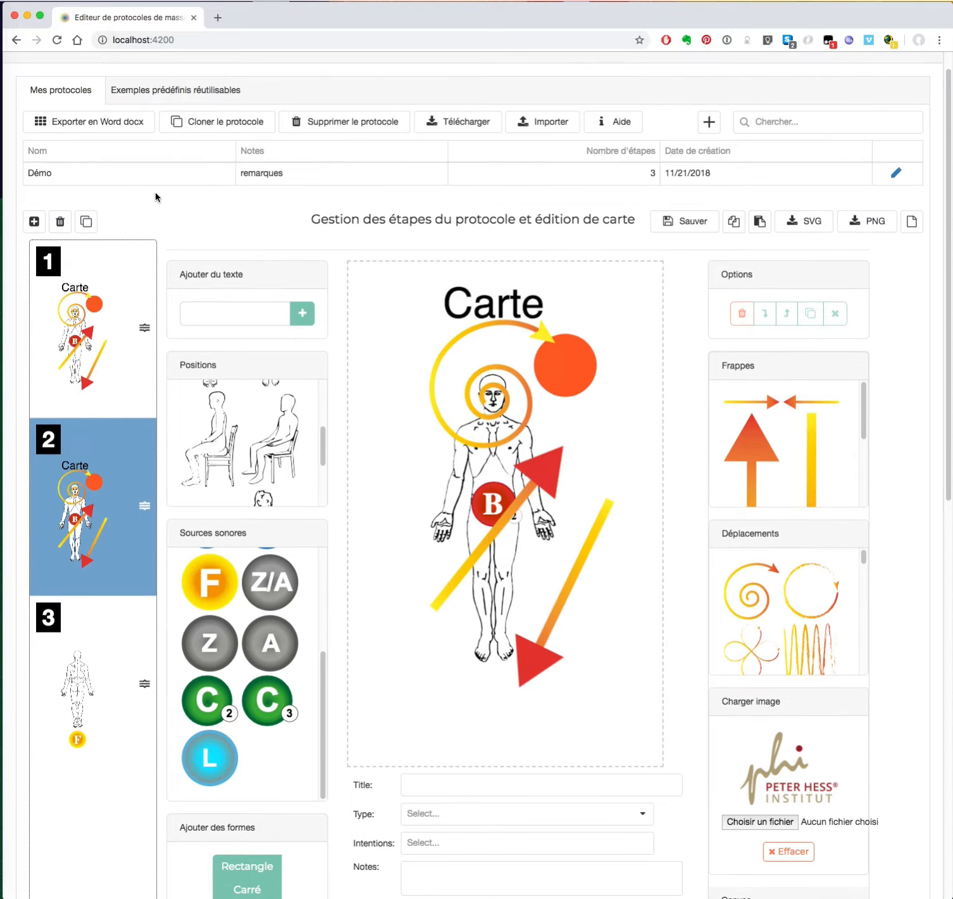
pyautogui.click(61, 223)
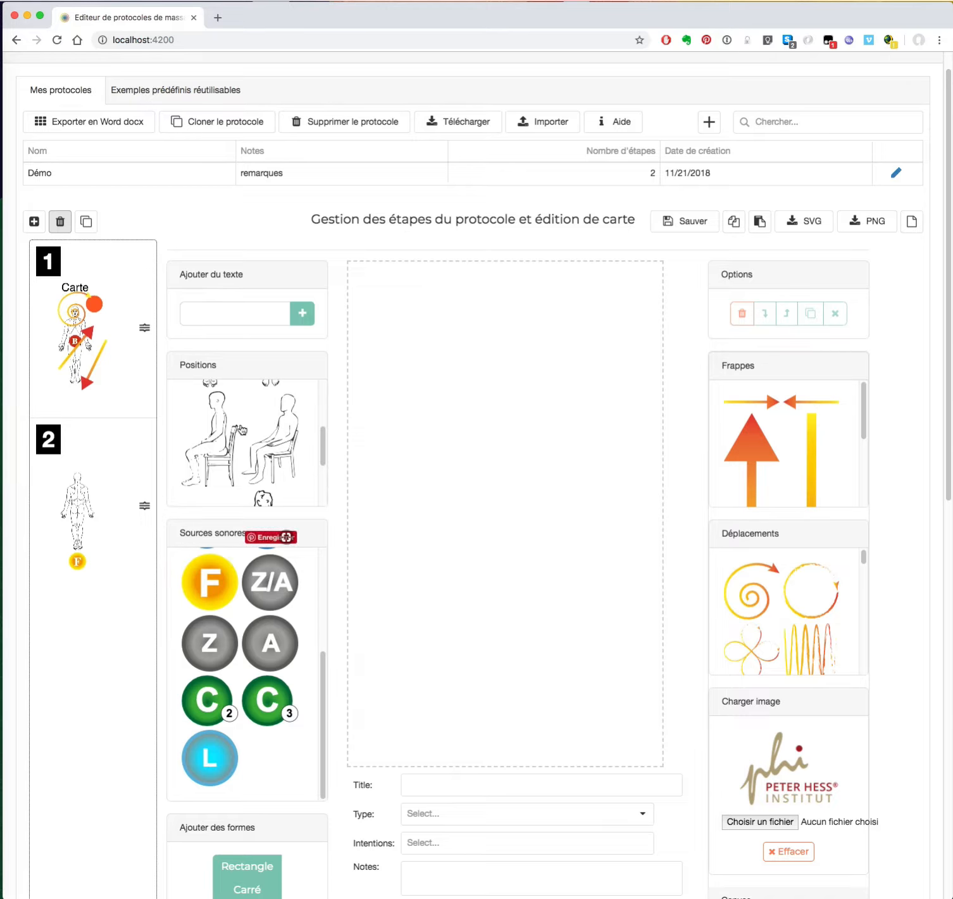
# Place the left-facing seated figure on the empty canvas, enlarge and centre it, and try to save the drawing.
pyautogui.click(232, 447)
pyautogui.moveTo(399, 322); pyautogui.dragTo(627, 677)
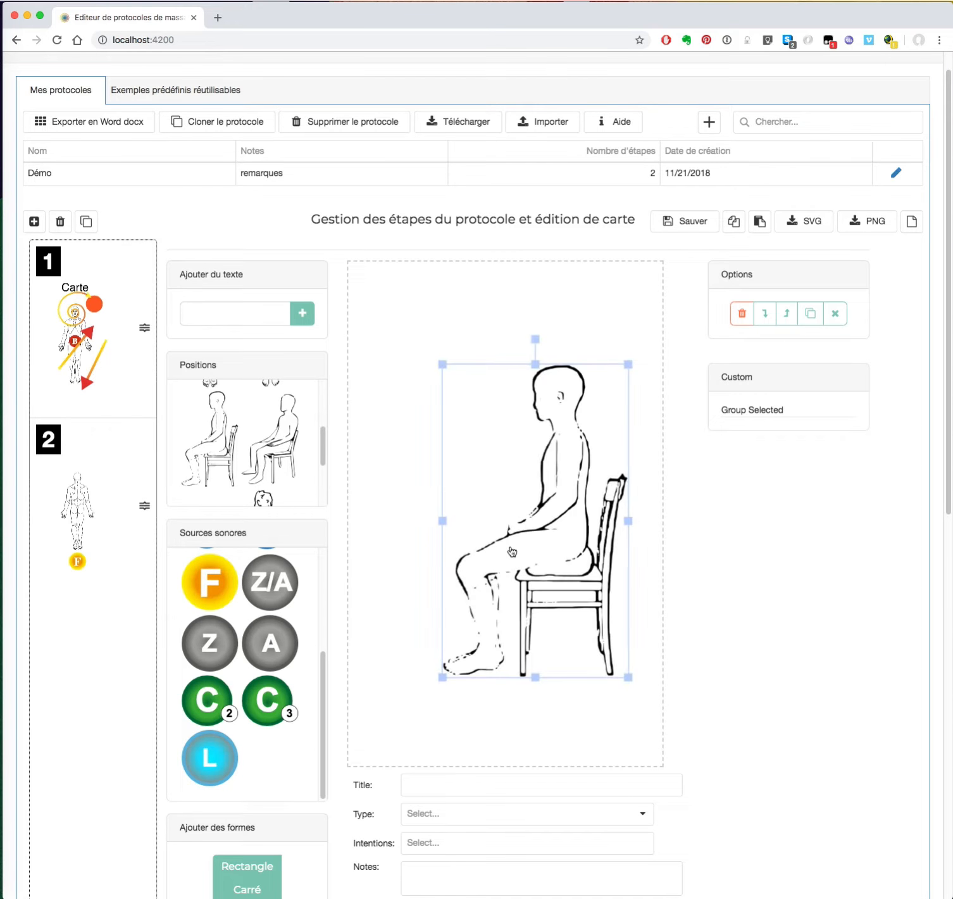
pyautogui.moveTo(511, 551); pyautogui.dragTo(483, 565)
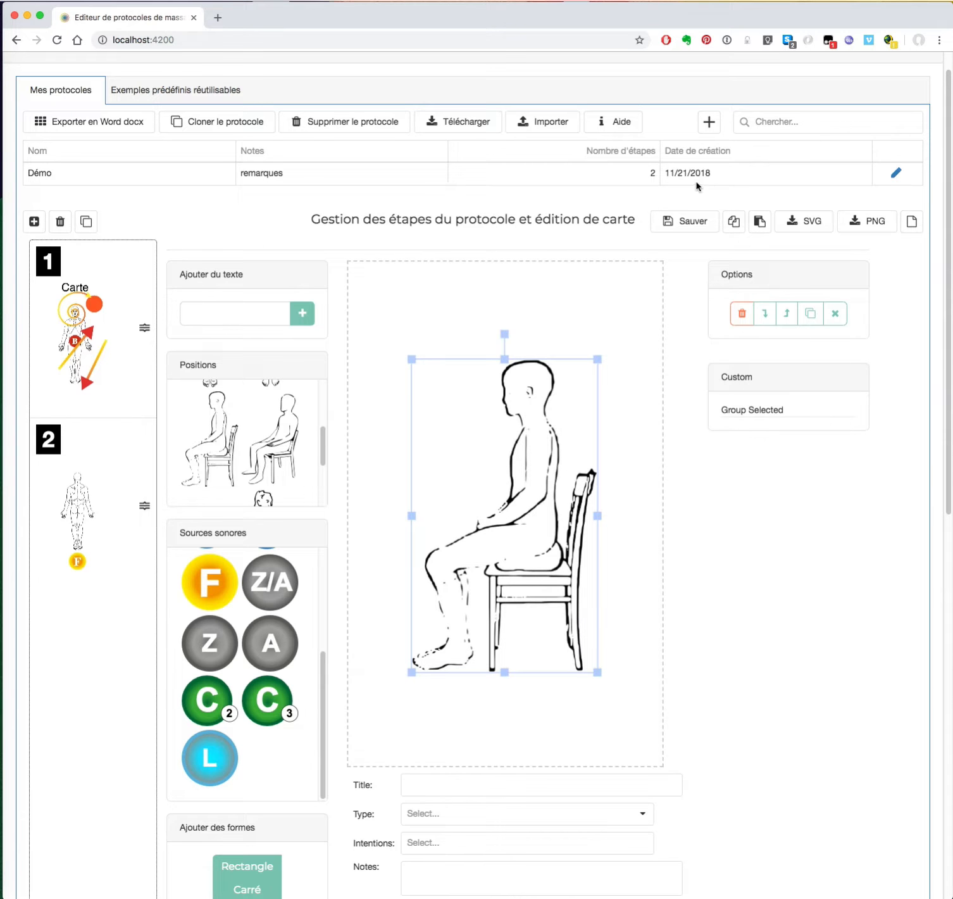
pyautogui.click(610, 302)
pyautogui.click(688, 231)
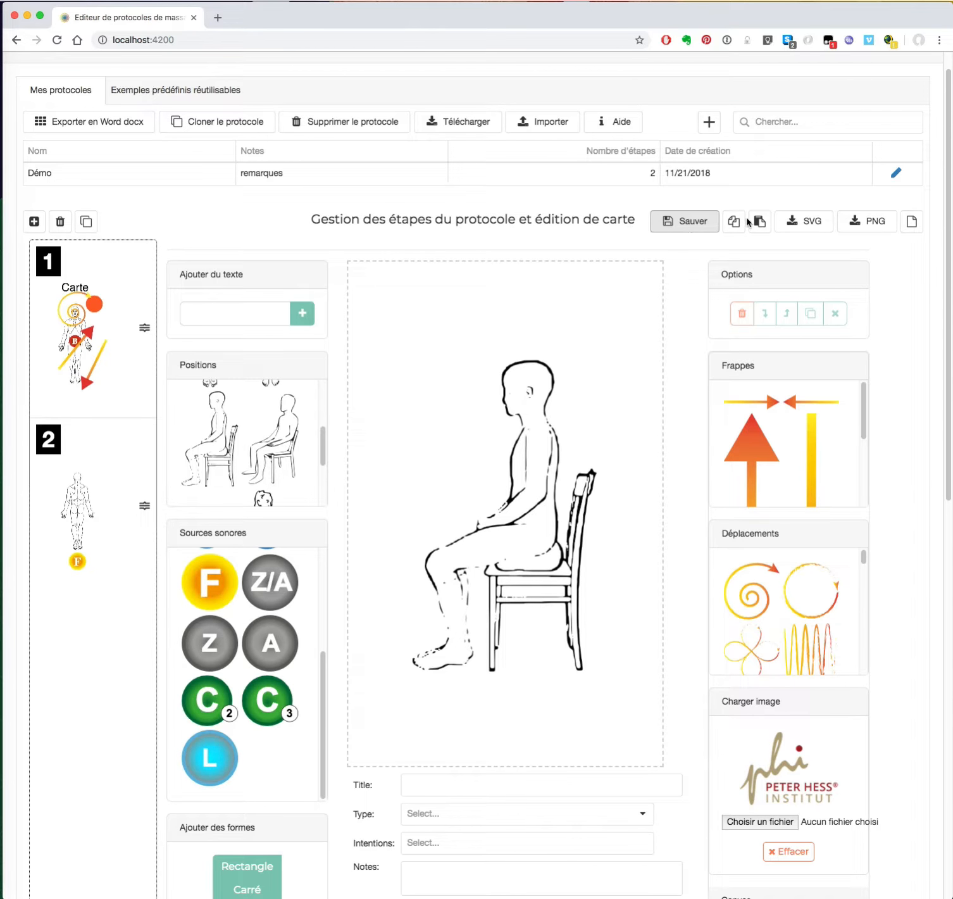
# View the "Carte" card and the back-view card alternately, ending on the back-view card.
pyautogui.click(86, 330)
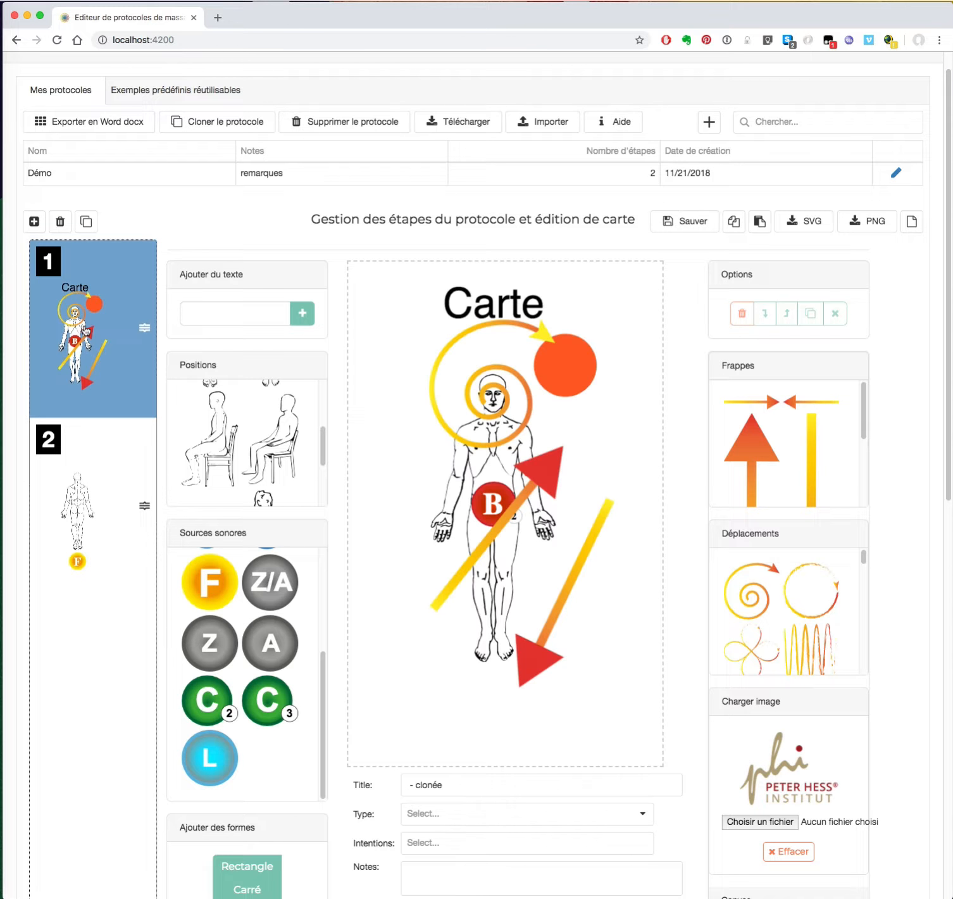
pyautogui.click(102, 518)
pyautogui.click(96, 381)
pyautogui.click(79, 494)
pyautogui.click(81, 329)
pyautogui.click(97, 511)
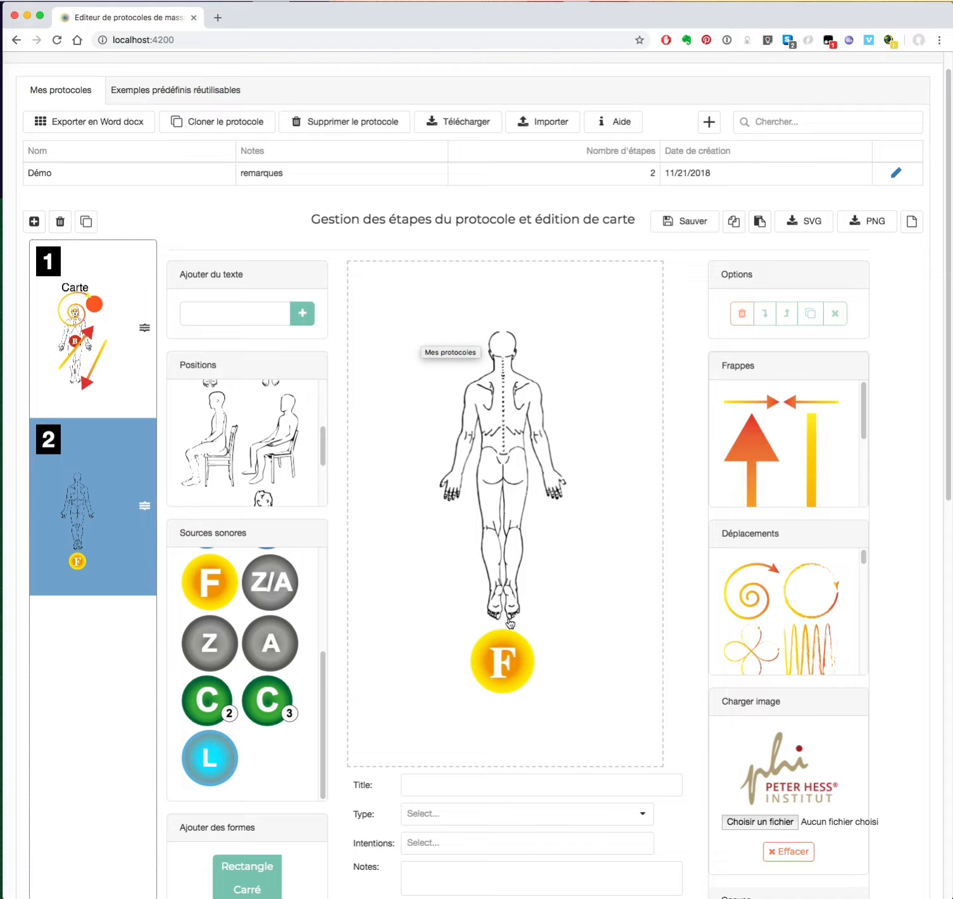
pyautogui.scroll(1, 511, 623)
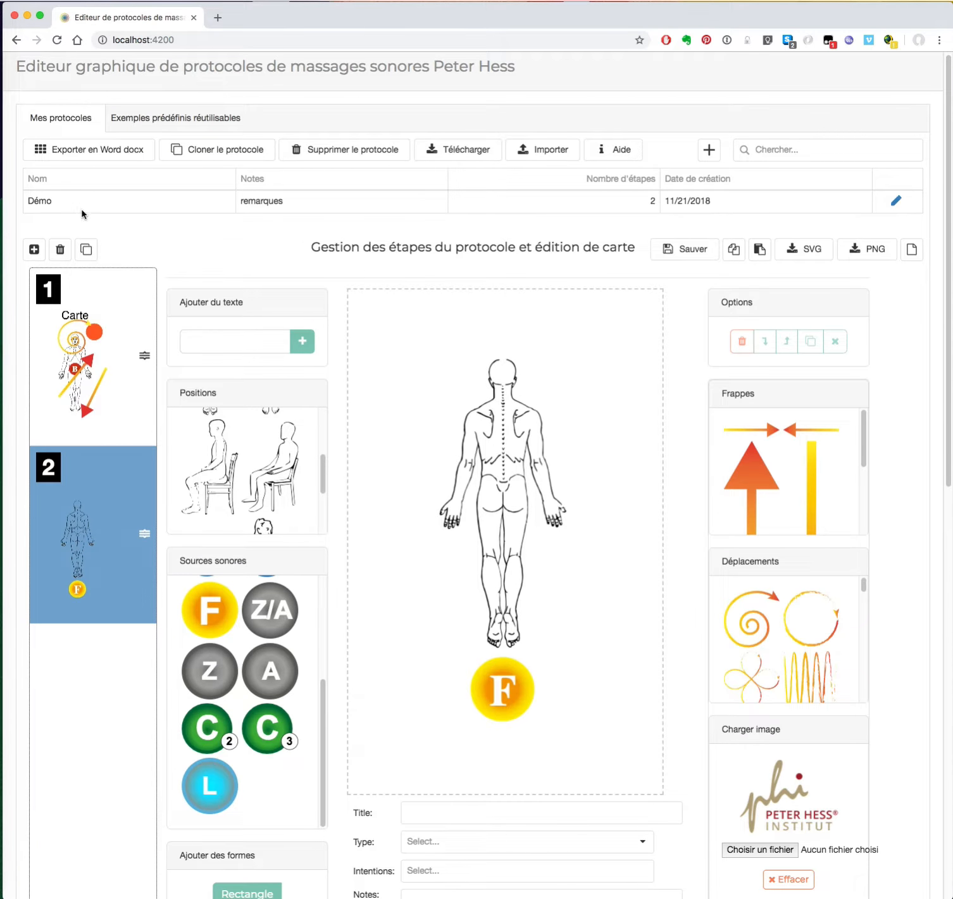
# Clone the "Démo" protocol, compare the copy with the original, and open the copy.
pyautogui.click(66, 206)
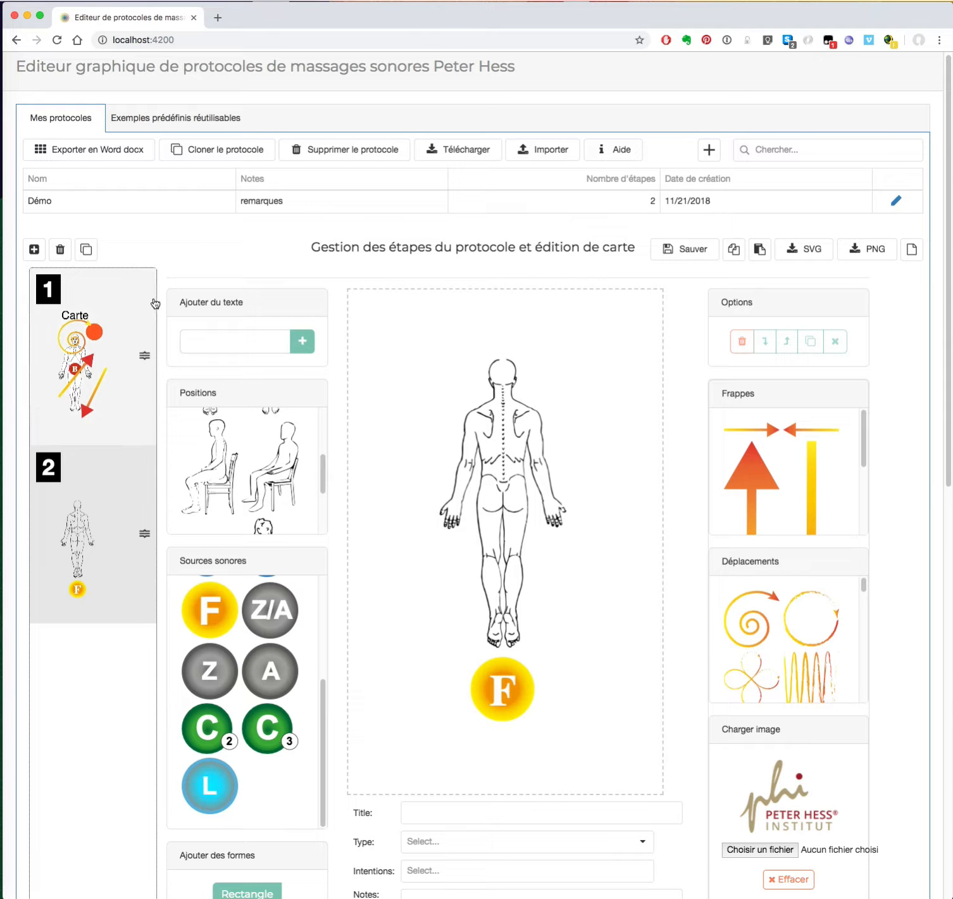
pyautogui.click(209, 150)
pyautogui.click(146, 226)
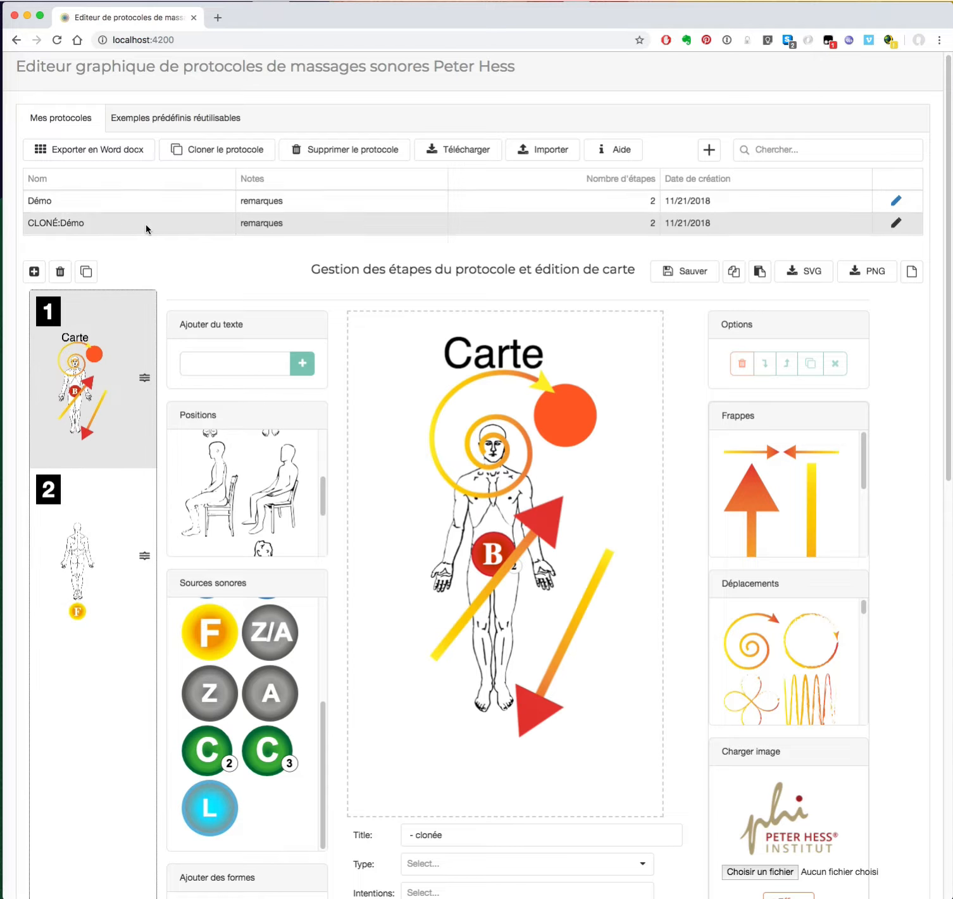
pyautogui.click(99, 202)
pyautogui.click(110, 221)
# Add a blank third card to the cloned protocol and save it with the front-view figure near its centre.
pyautogui.click(34, 271)
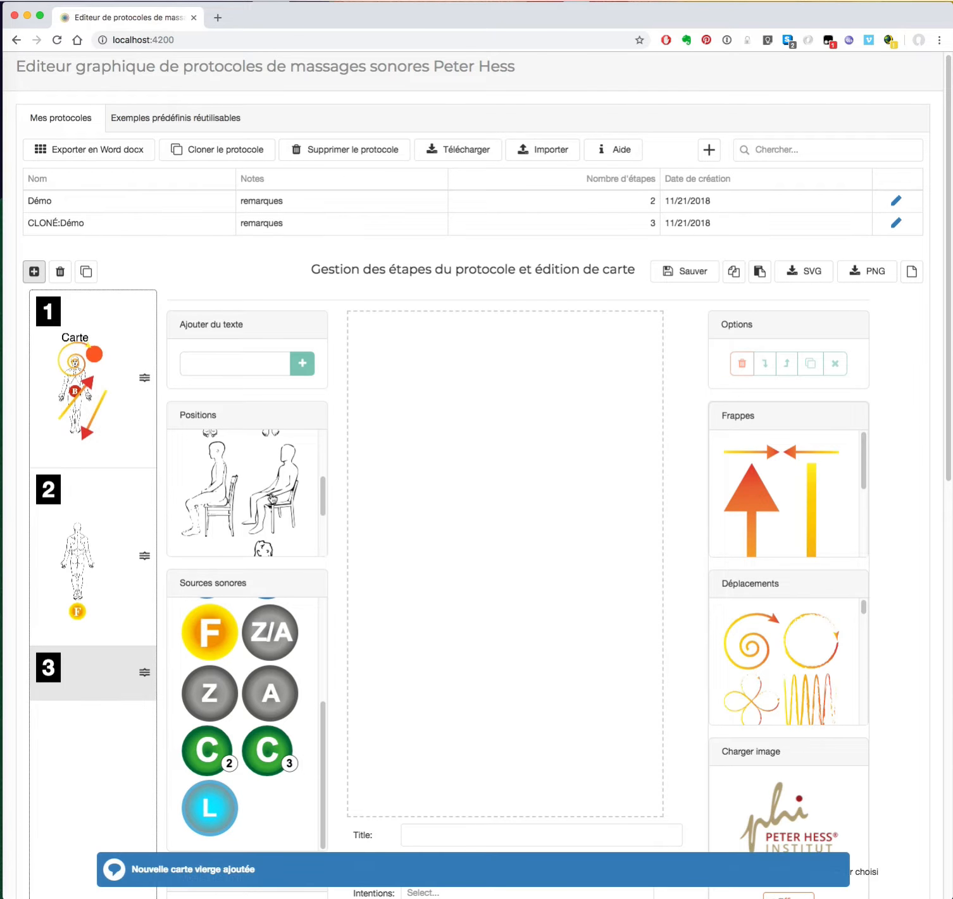
pyautogui.scroll(3, 272, 484)
pyautogui.click(272, 484)
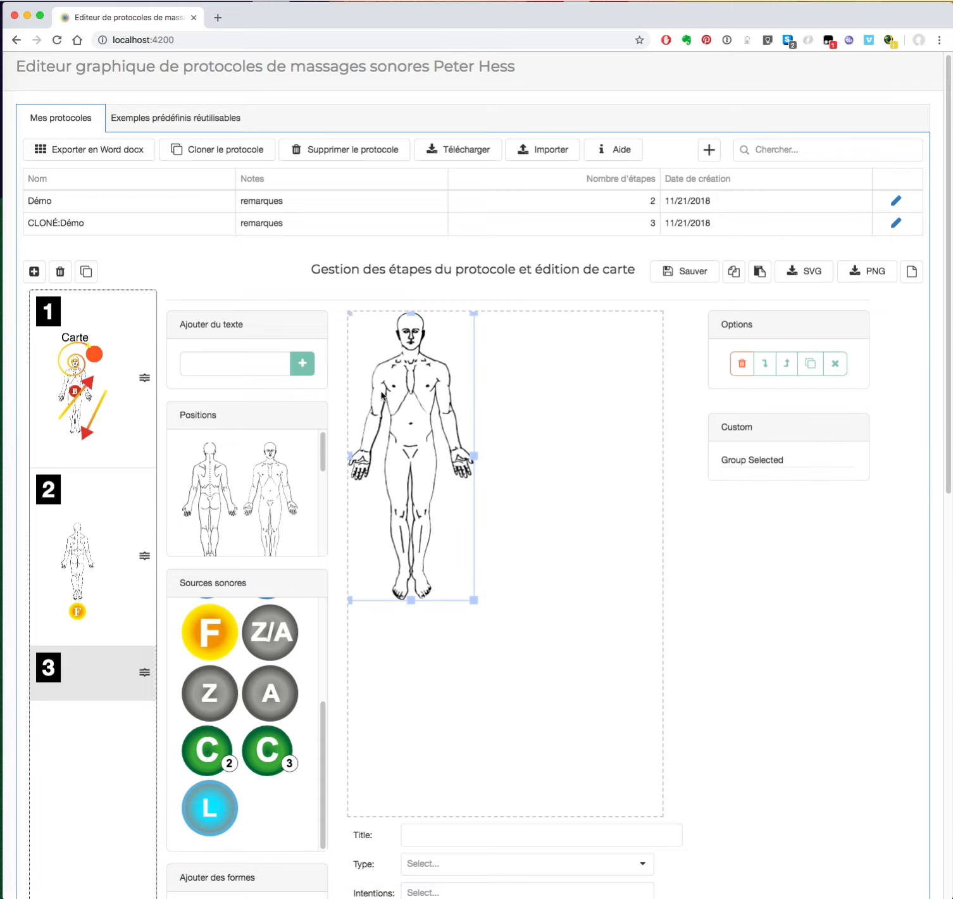
pyautogui.click(583, 739)
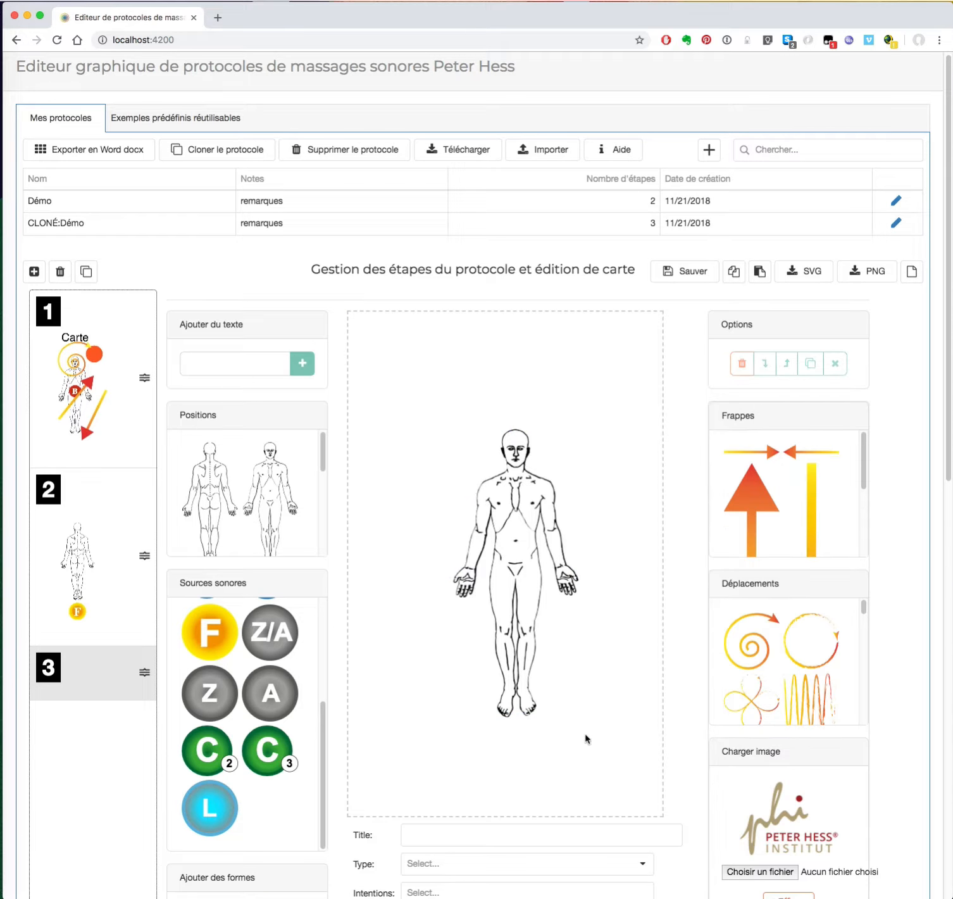
pyautogui.click(666, 278)
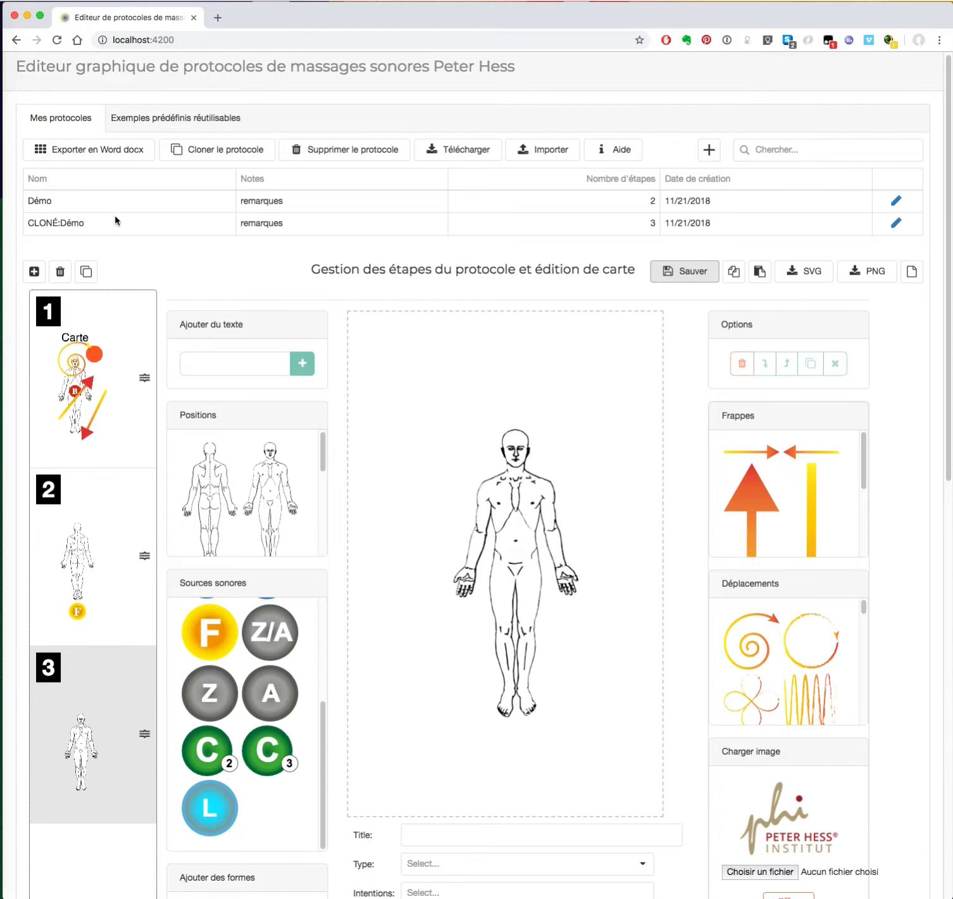
# Delete the "CLONÉ:Démo" protocol and the original "Démo" protocol.
pyautogui.click(90, 223)
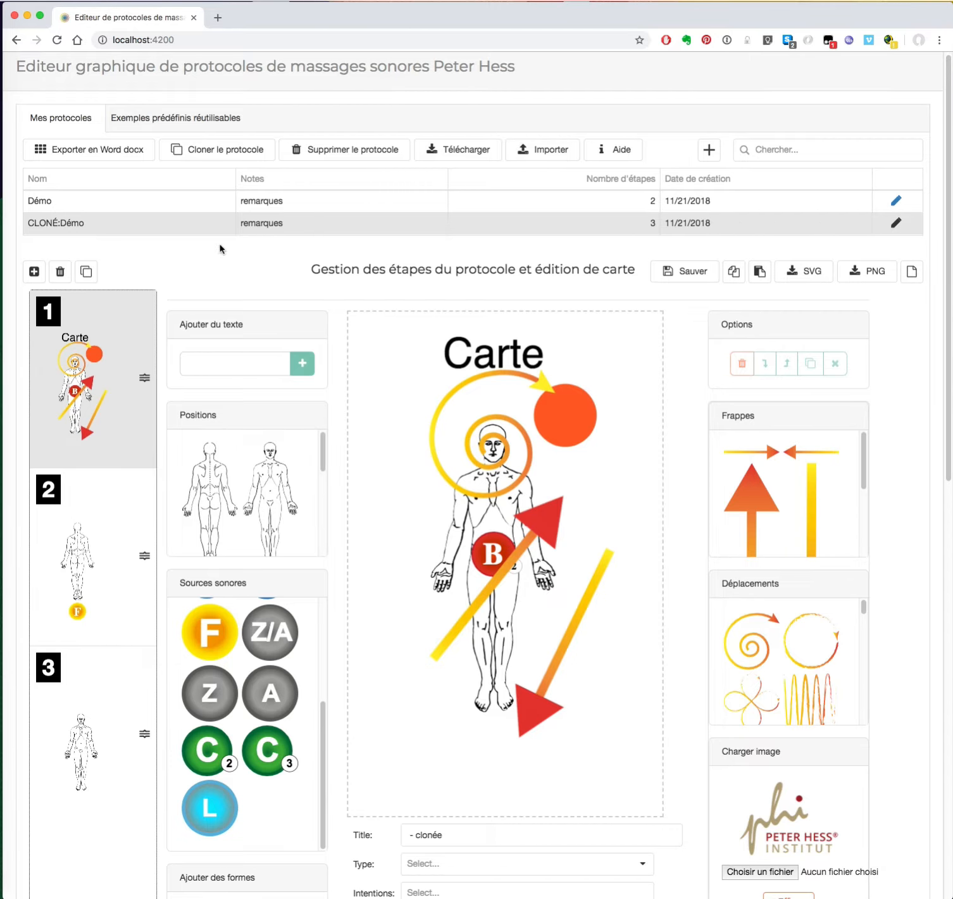
pyautogui.click(318, 155)
pyautogui.click(289, 198)
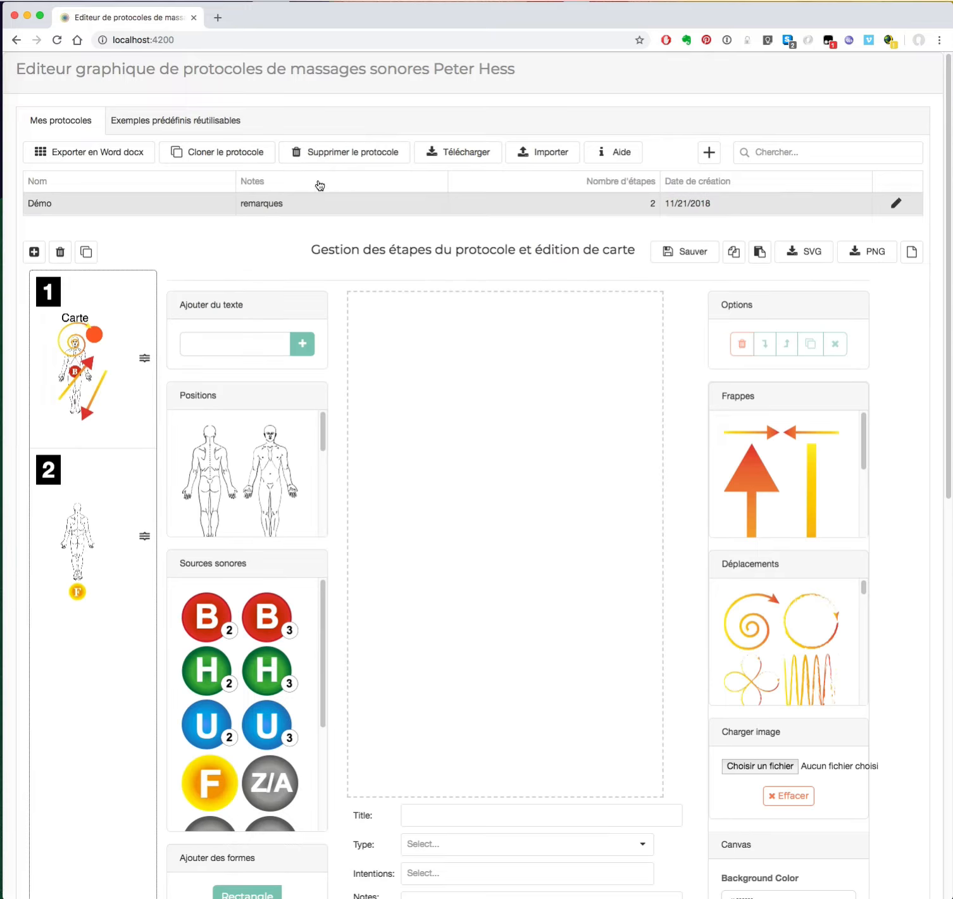
pyautogui.click(323, 155)
pyautogui.click(230, 219)
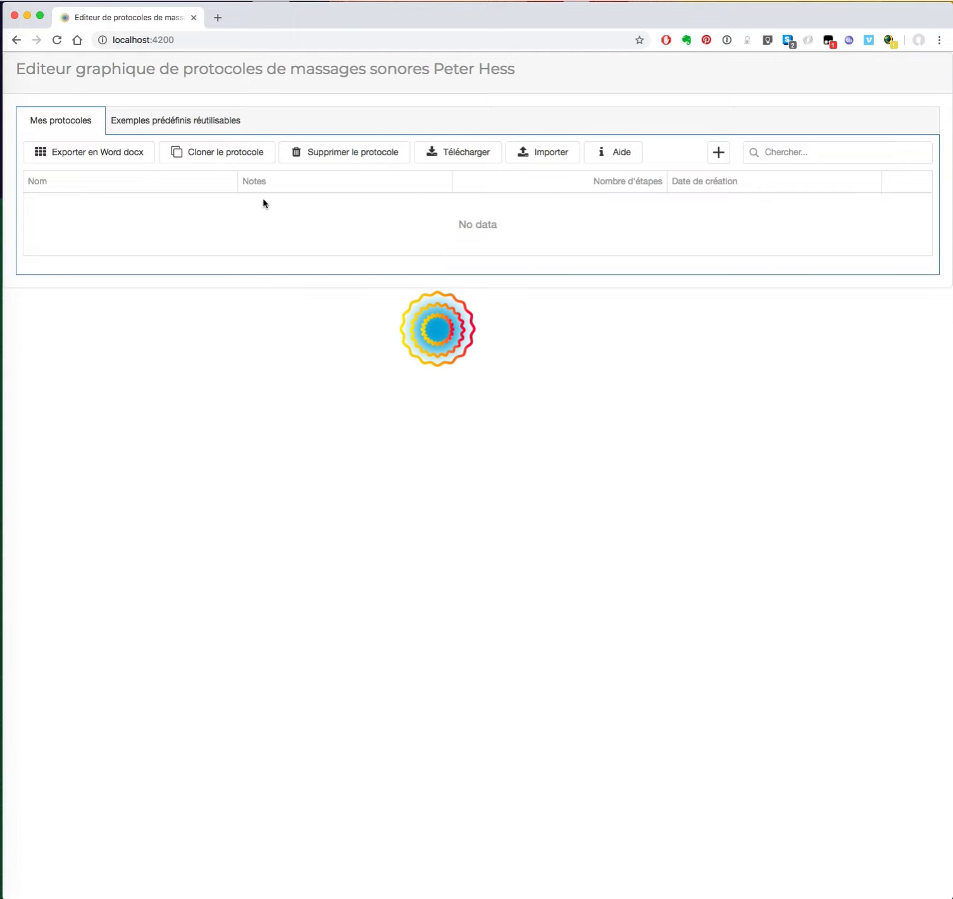
# Create a protocol named "Démo" with the notes "test" and open it.
pyautogui.click(720, 151)
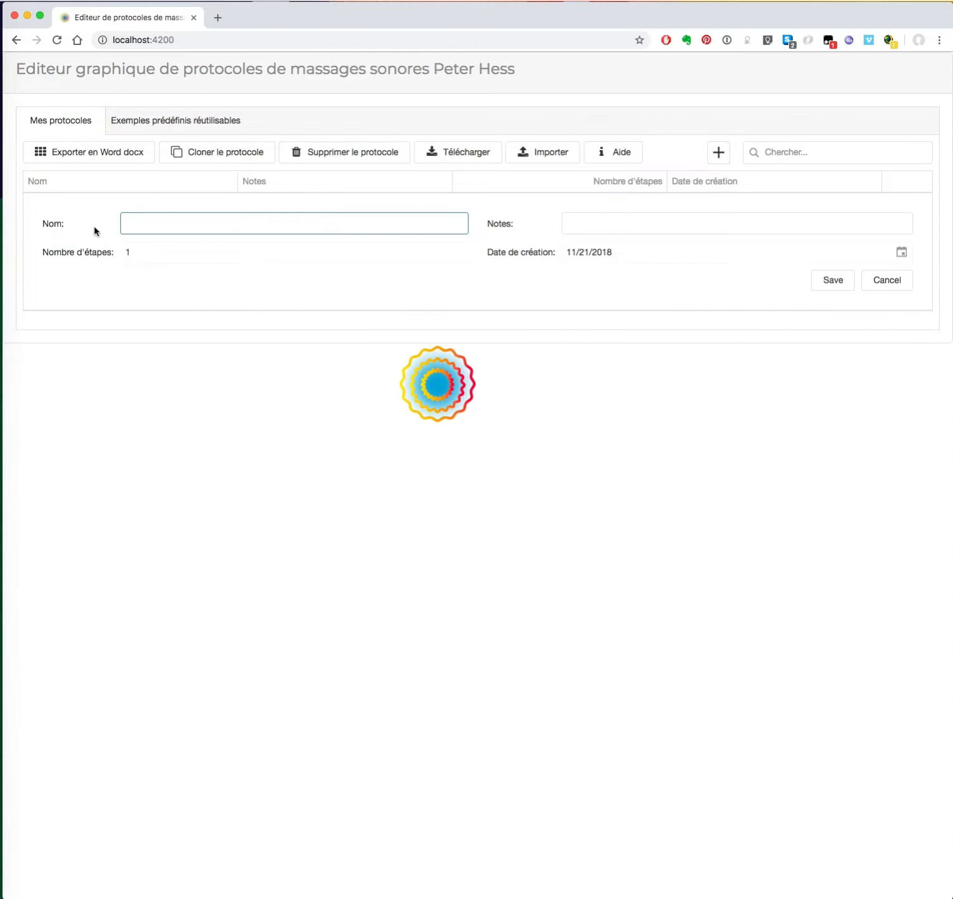
pyautogui.write('Démo')
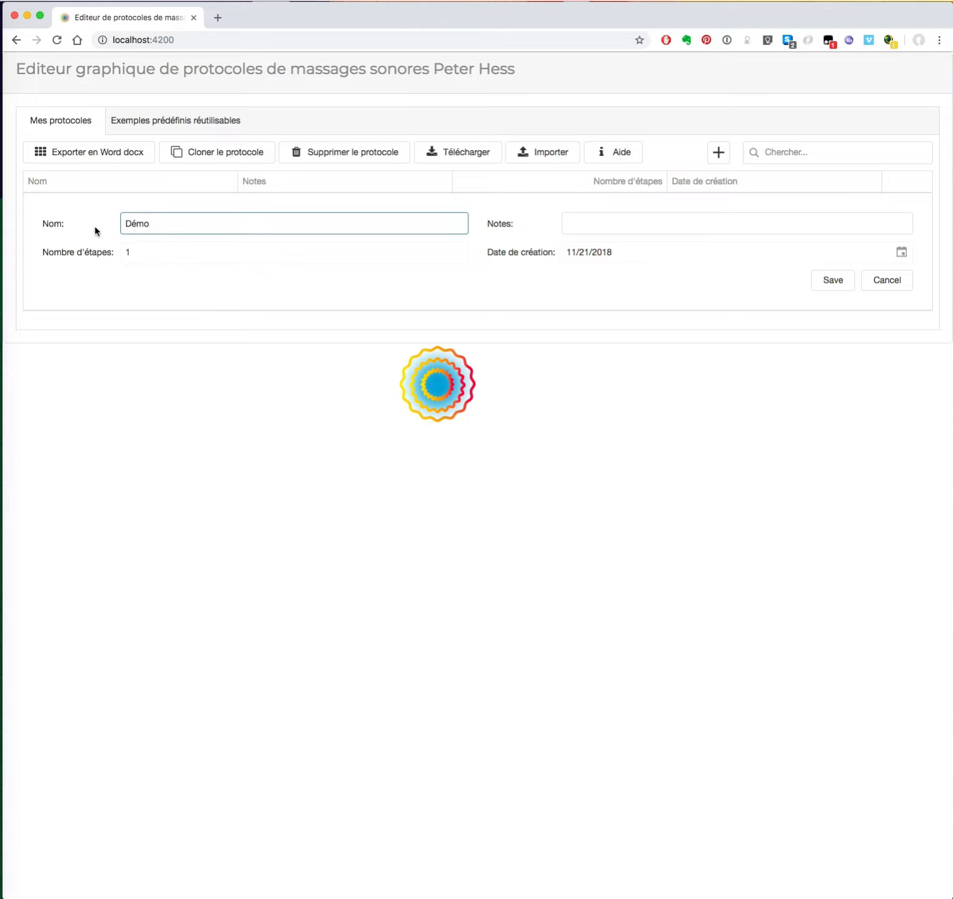
pyautogui.click(624, 231)
pyautogui.write('test')
pyautogui.press('Return')
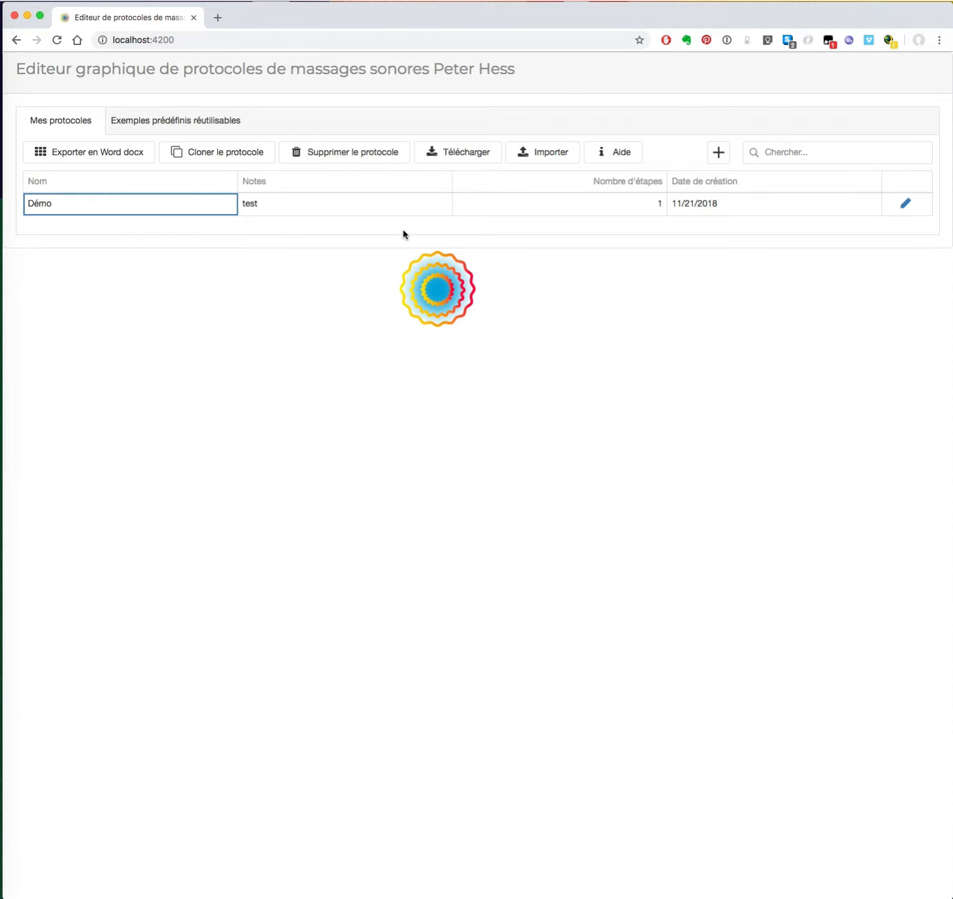
pyautogui.click(109, 201)
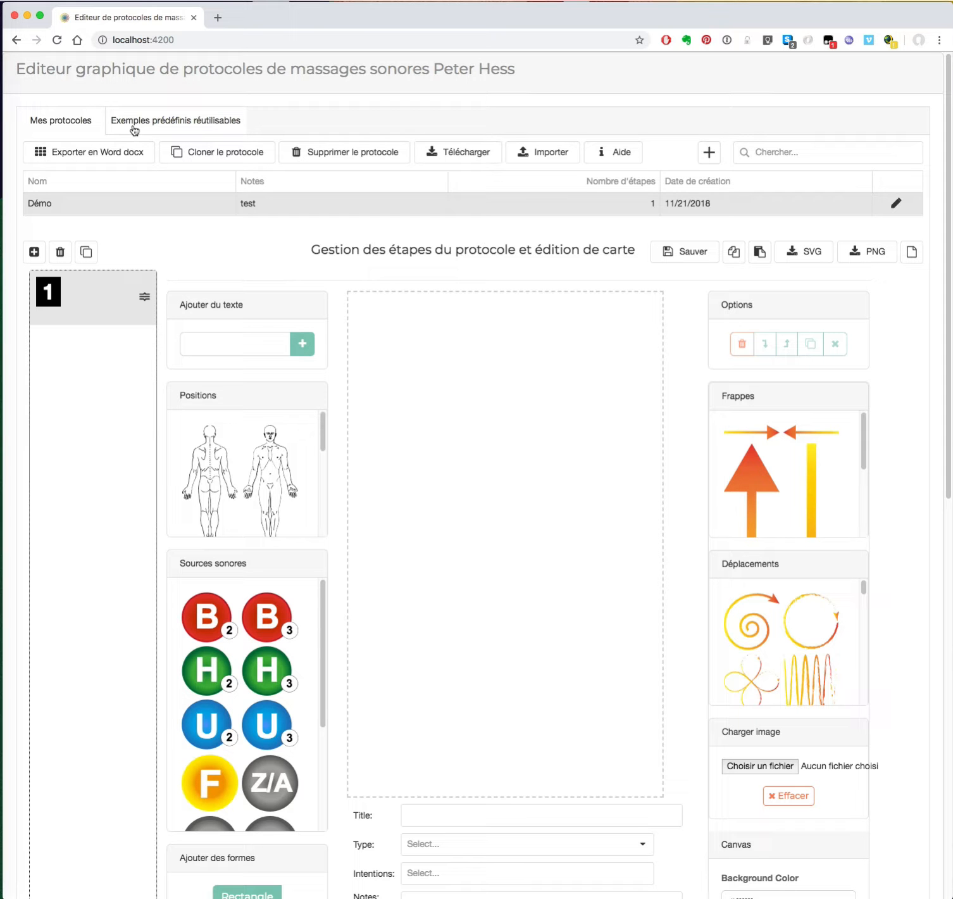
pyautogui.click(89, 205)
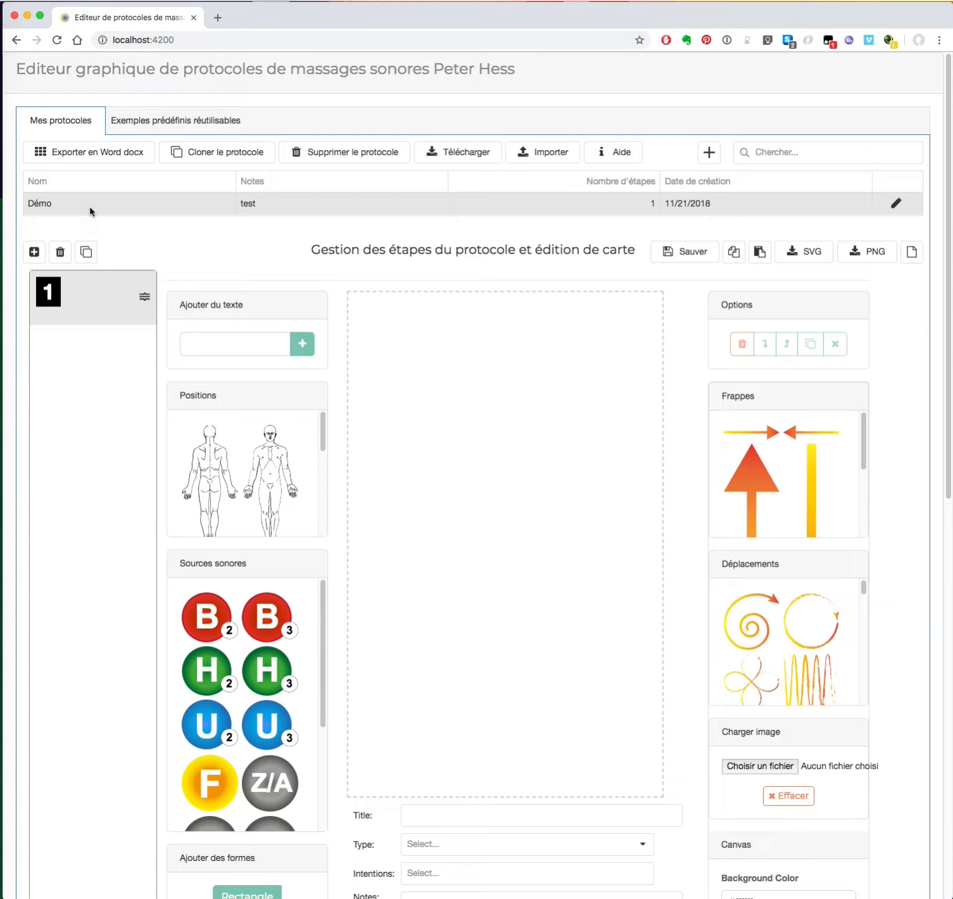
# Copy card 2 of the predefined "Massage de base" example into the "Démo" protocol and return to that protocol.
pyautogui.click(152, 122)
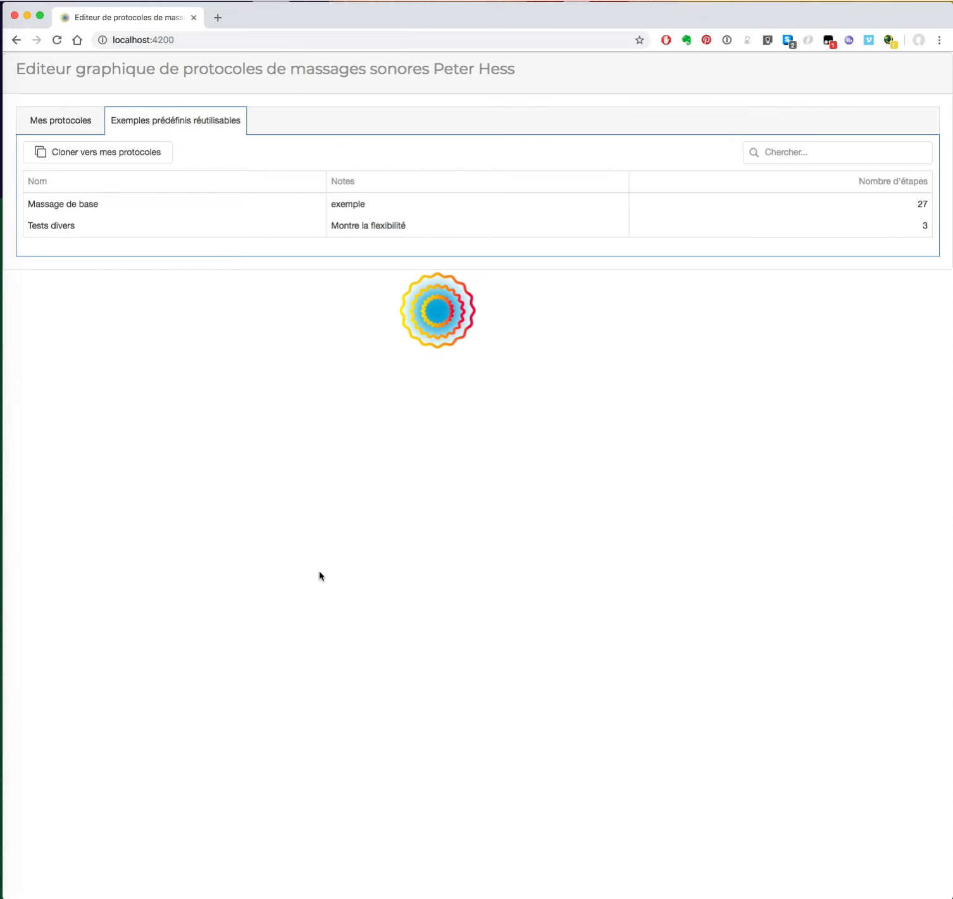
pyautogui.click(63, 208)
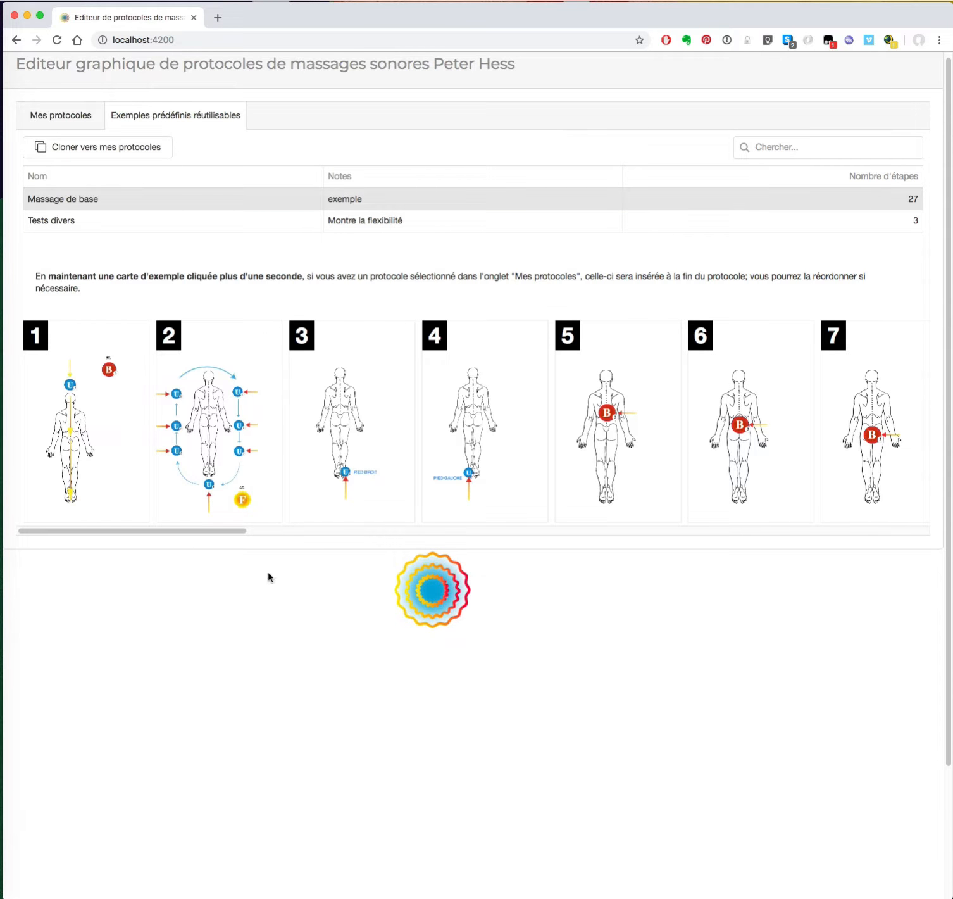
pyautogui.moveTo(123, 531); pyautogui.dragTo(99, 555)
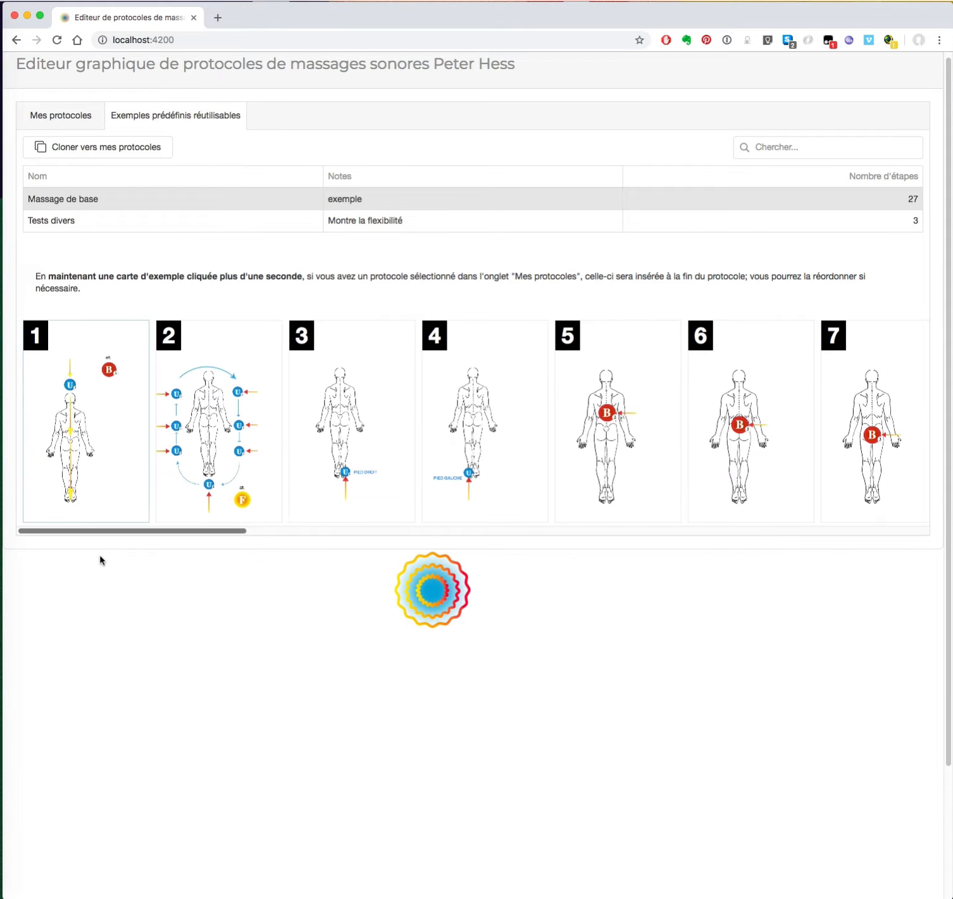
pyautogui.scroll(1, 303, 310)
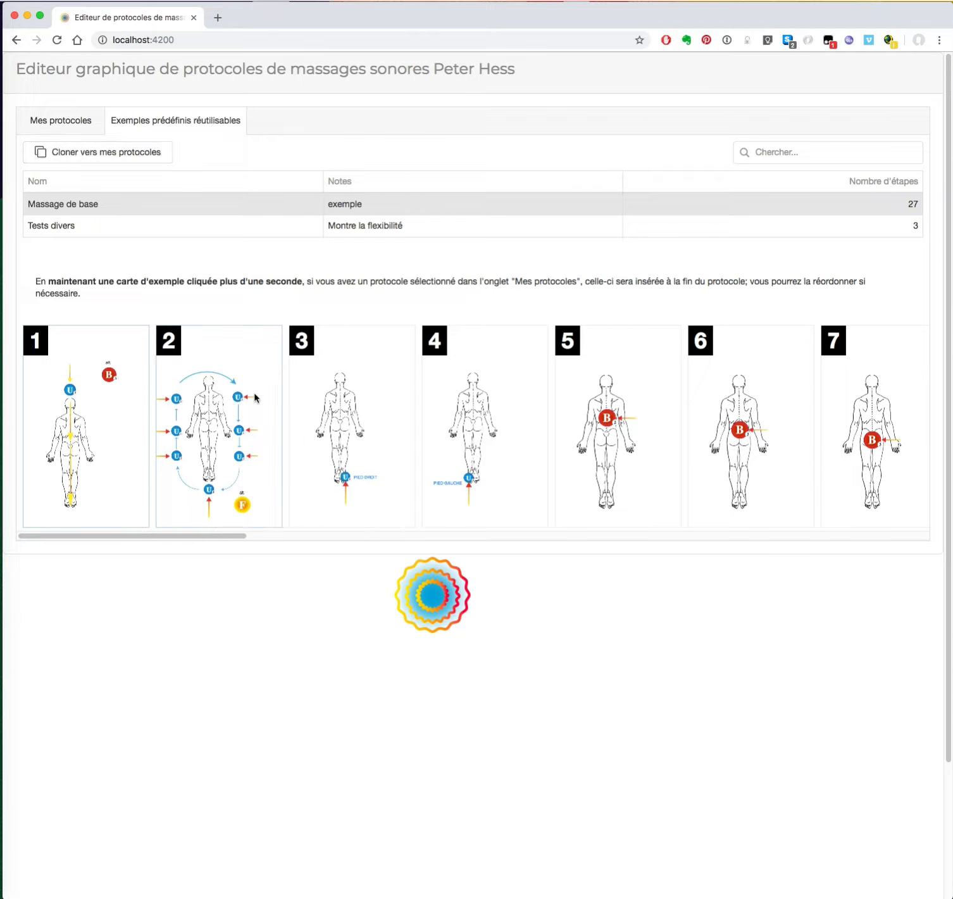
pyautogui.click(204, 424)
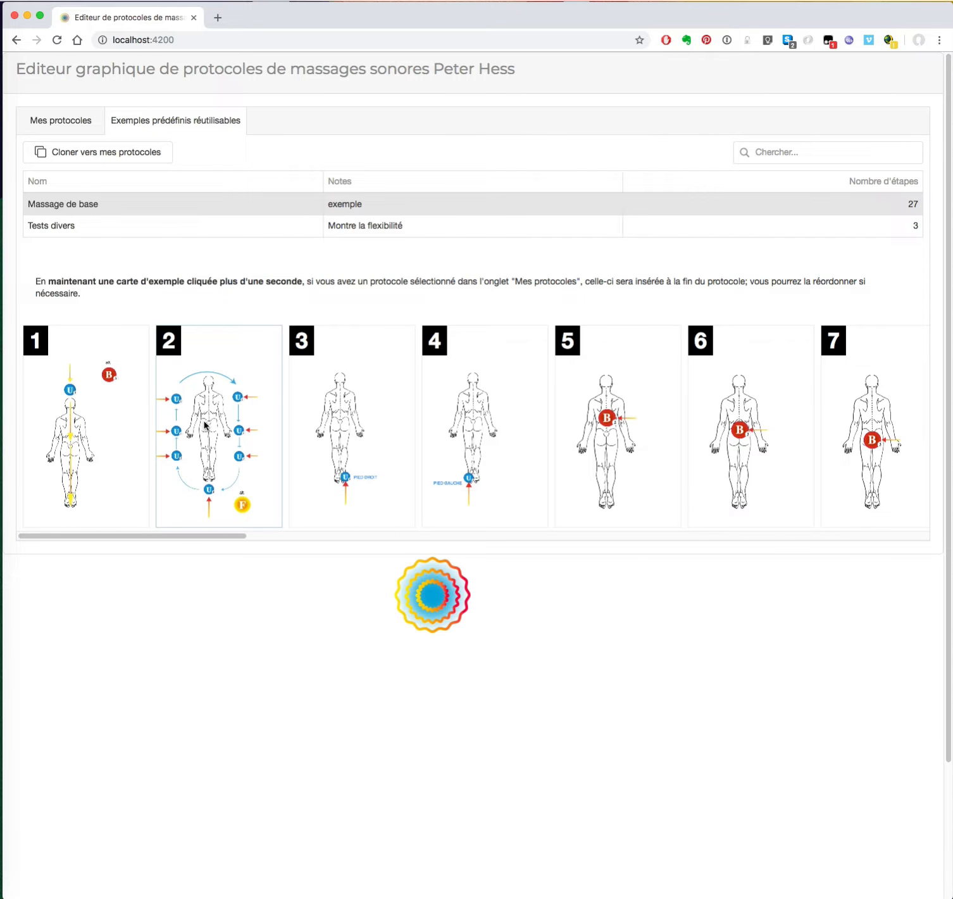
pyautogui.click(56, 123)
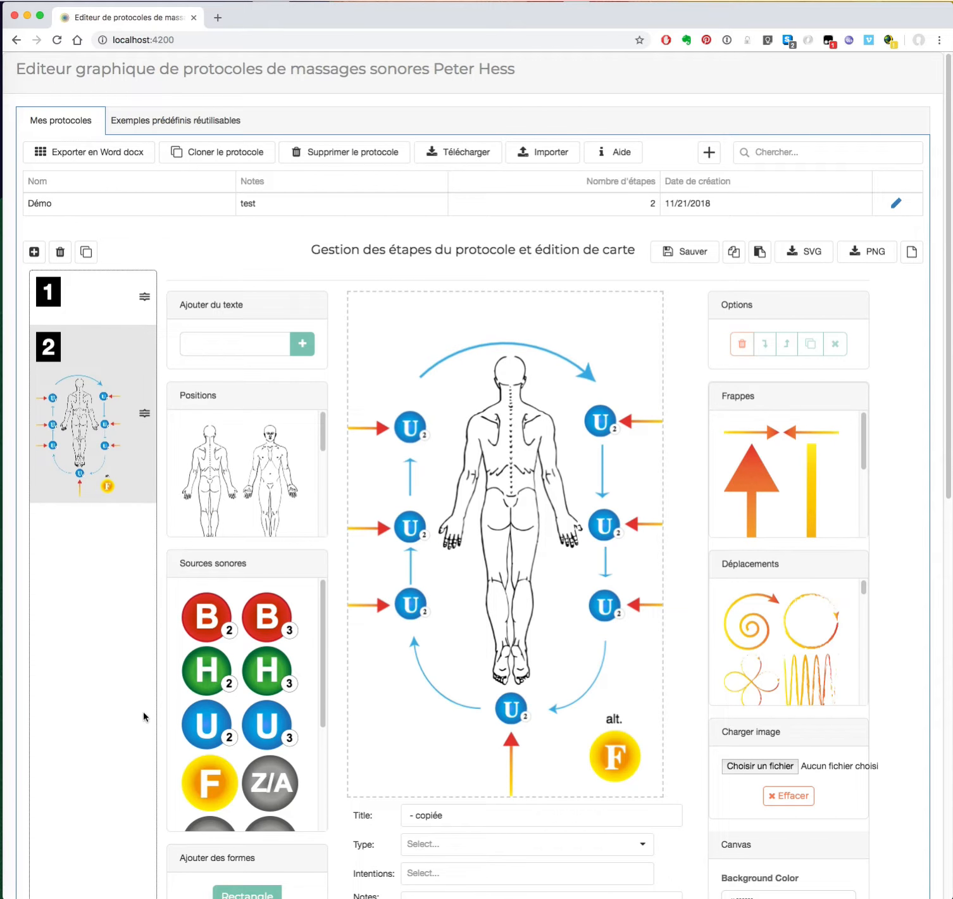
# Open the blank card 1 of the "Démo" protocol for editing.
pyautogui.click(100, 281)
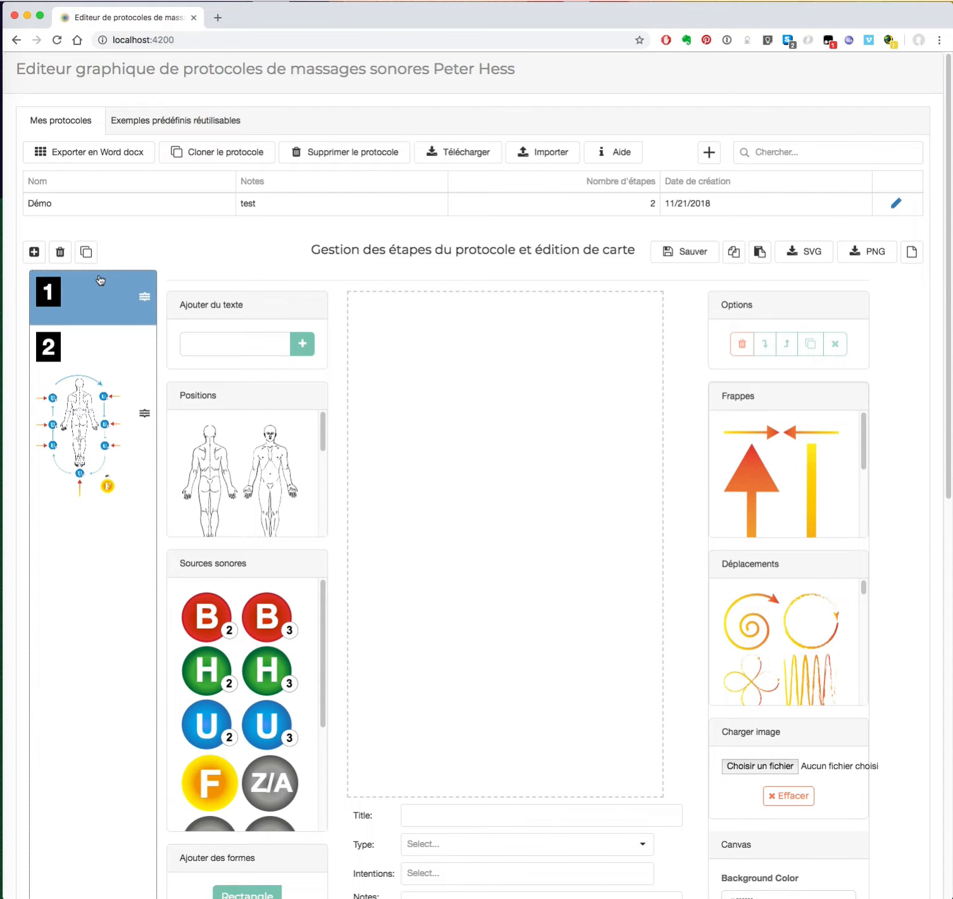
pyautogui.click(273, 497)
pyautogui.moveTo(440, 358); pyautogui.dragTo(562, 464)
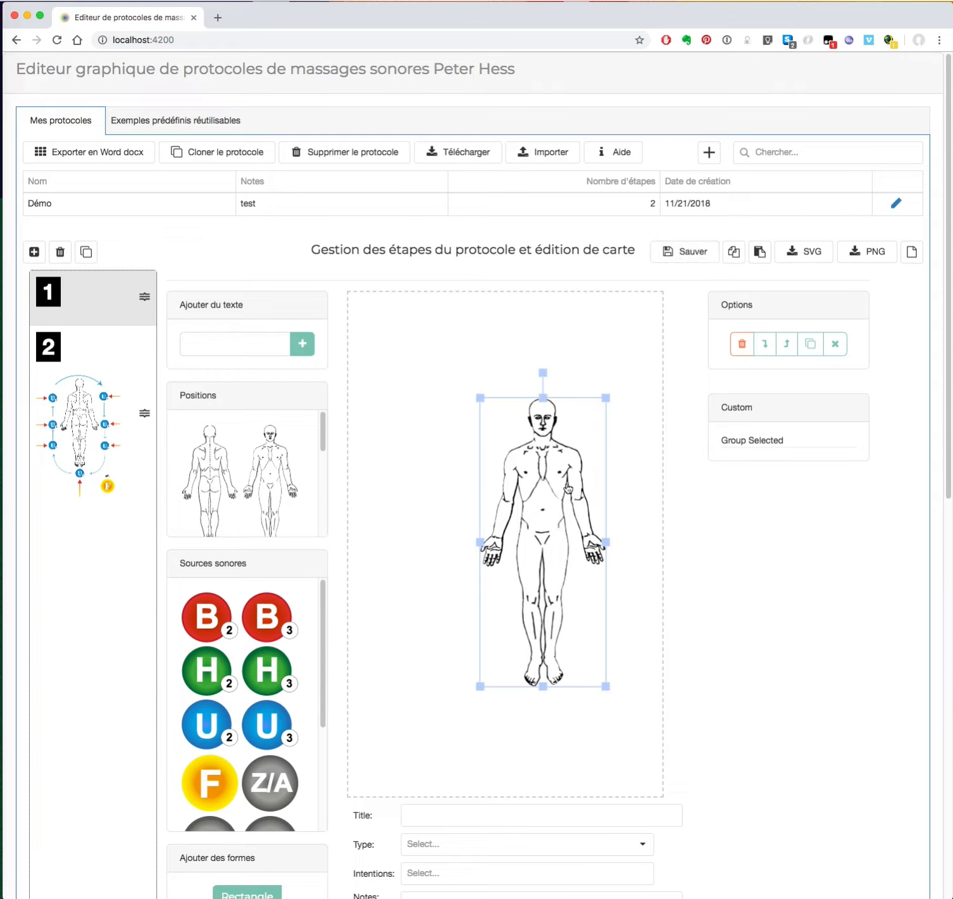
pyautogui.click(741, 344)
# Place the back-view figure near the centre of card 1 and save the card.
pyautogui.click(226, 492)
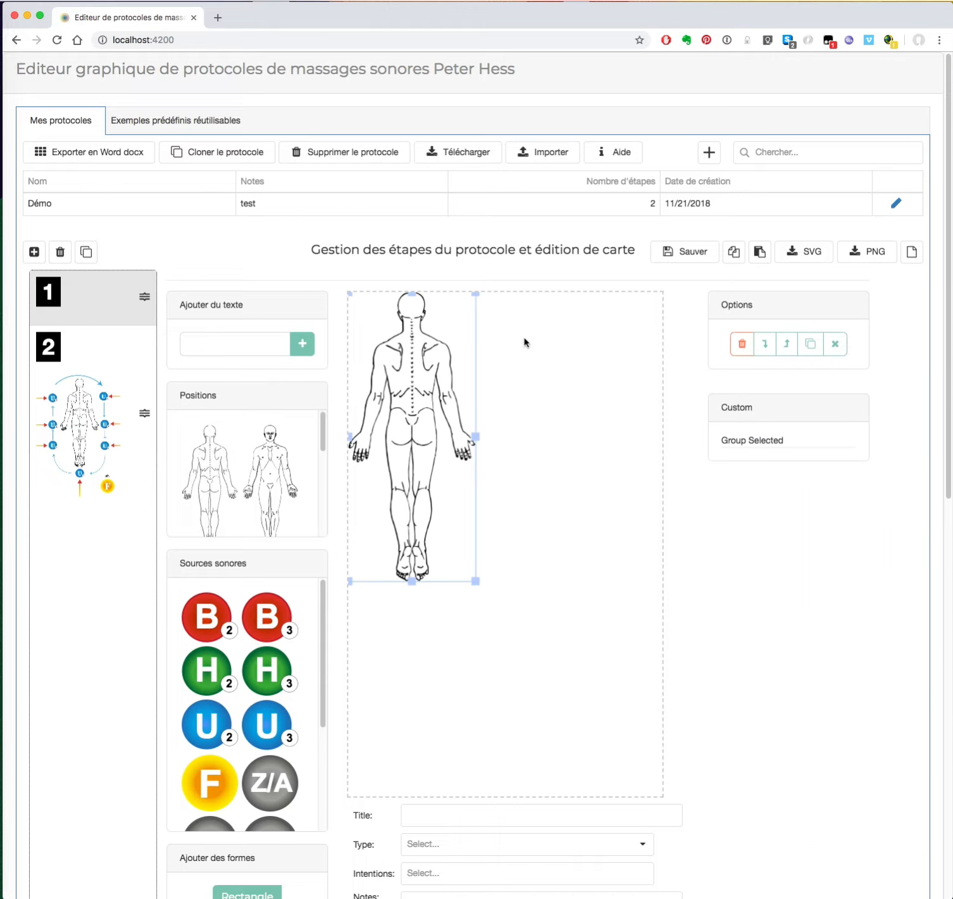
pyautogui.moveTo(429, 391); pyautogui.dragTo(514, 479)
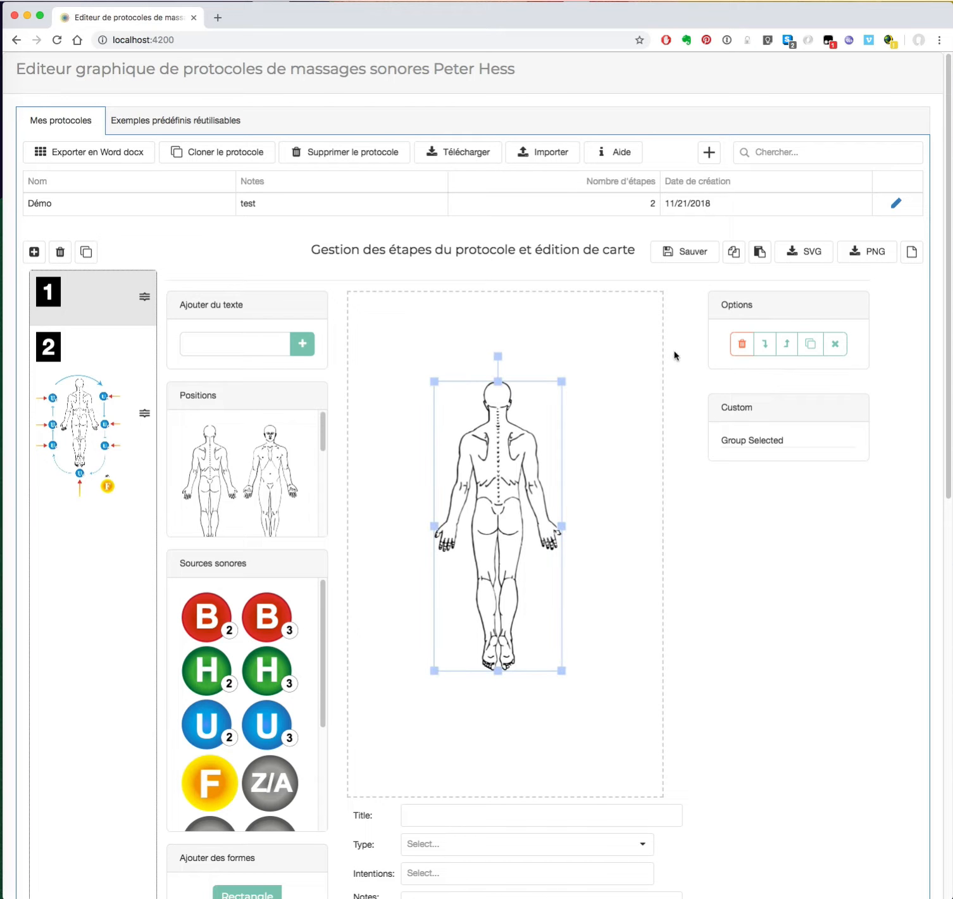
pyautogui.click(686, 253)
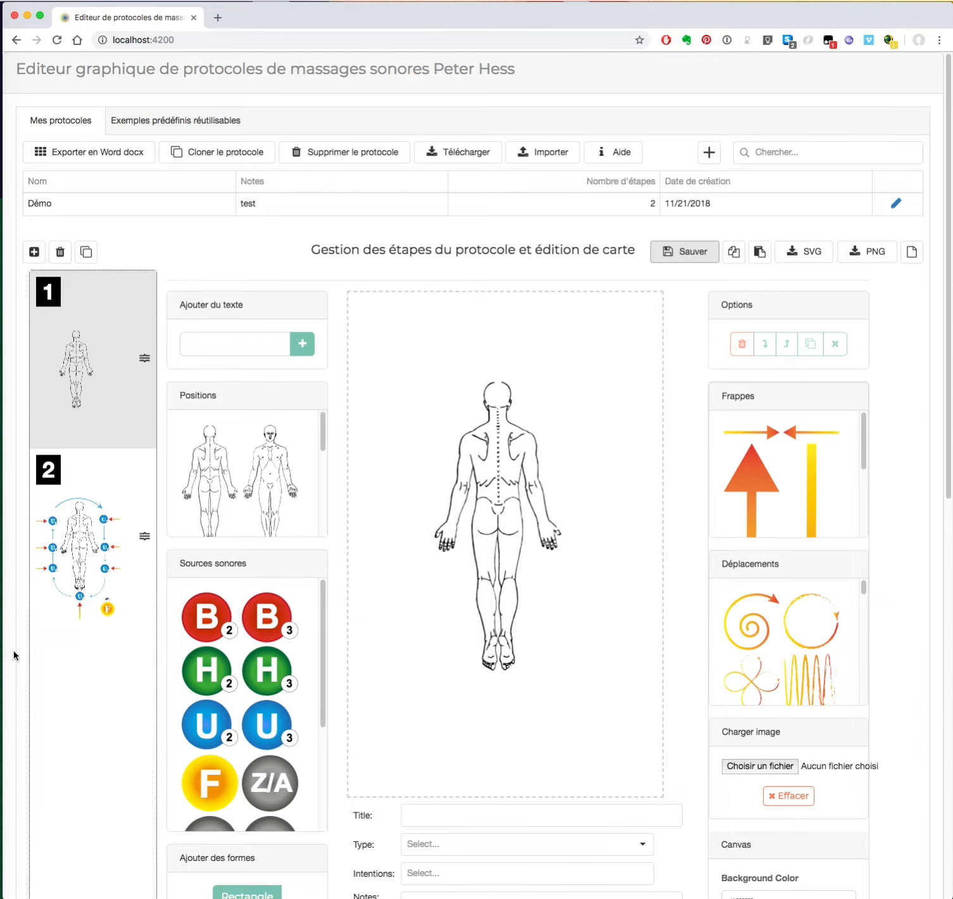
# Copy cards 5, 3 and 4 of the predefined "Massage de base" example into the "Démo" protocol and return to it.
pyautogui.click(105, 511)
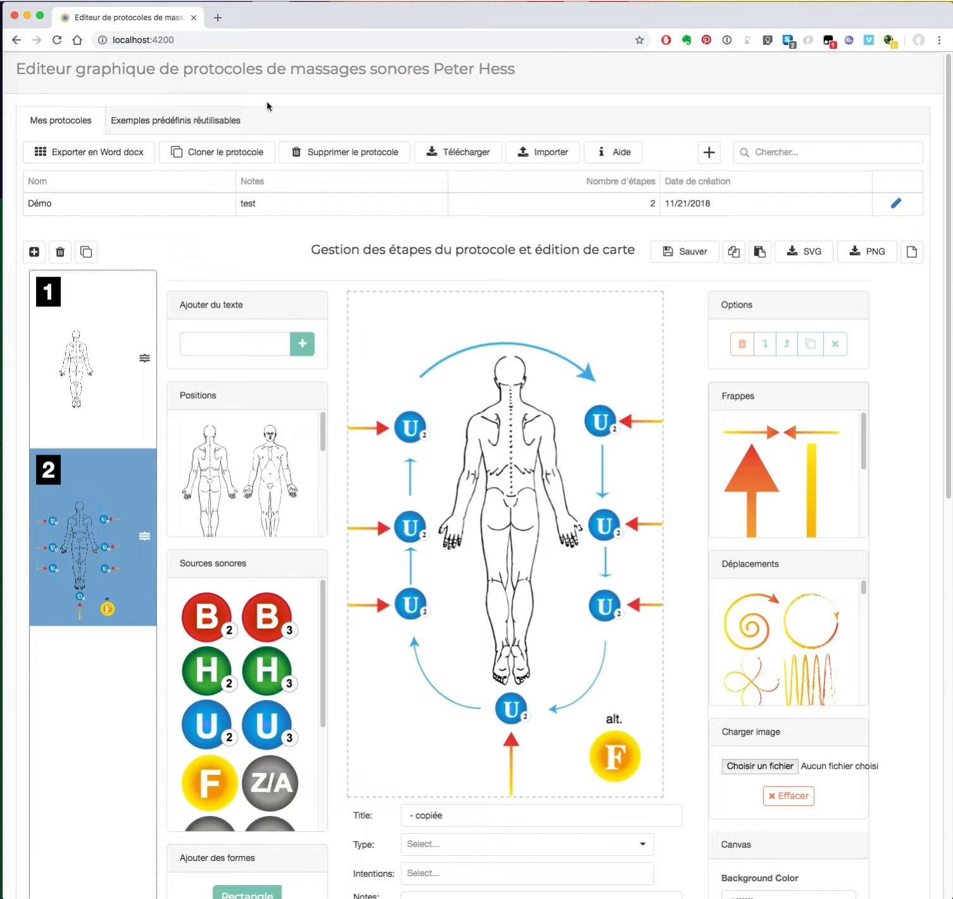
pyautogui.click(228, 126)
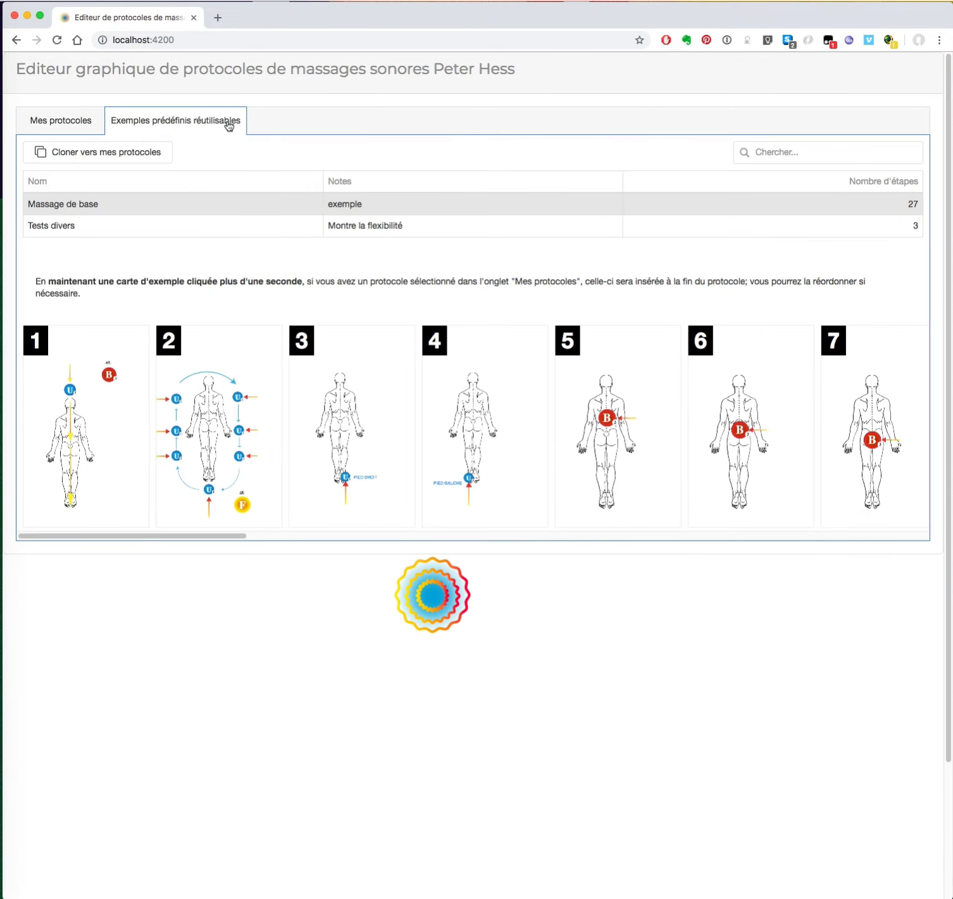
pyautogui.click(638, 405)
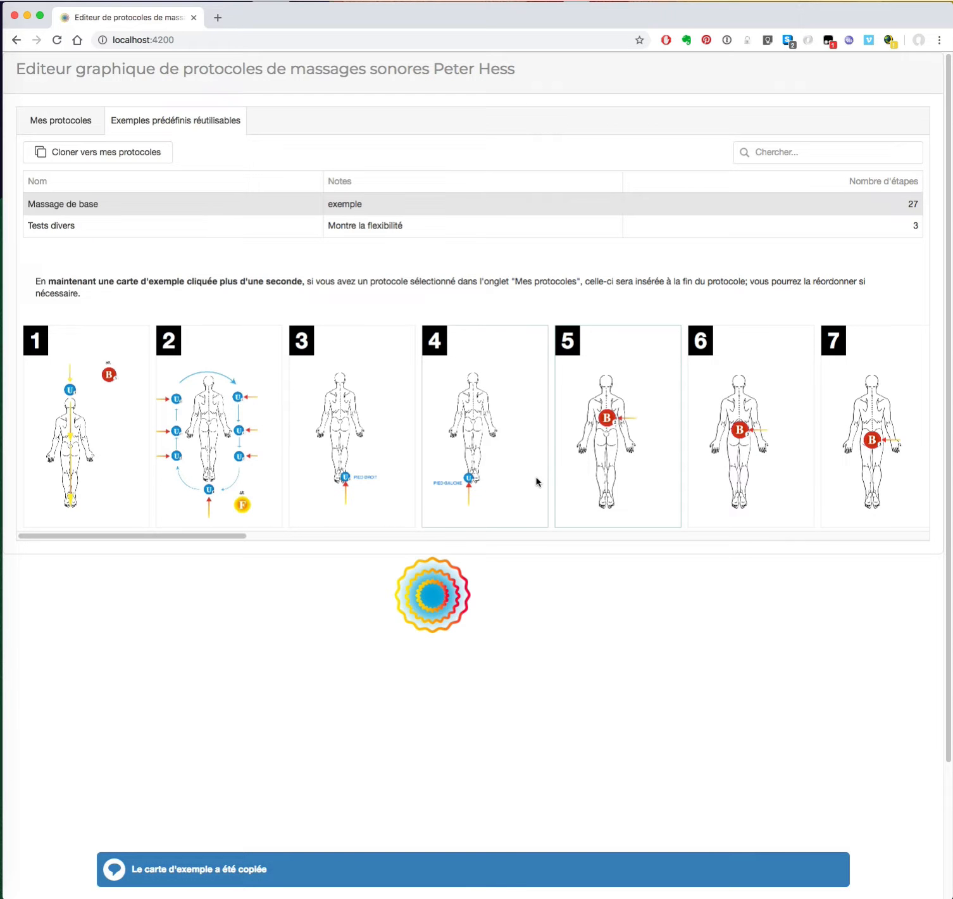
pyautogui.click(373, 402)
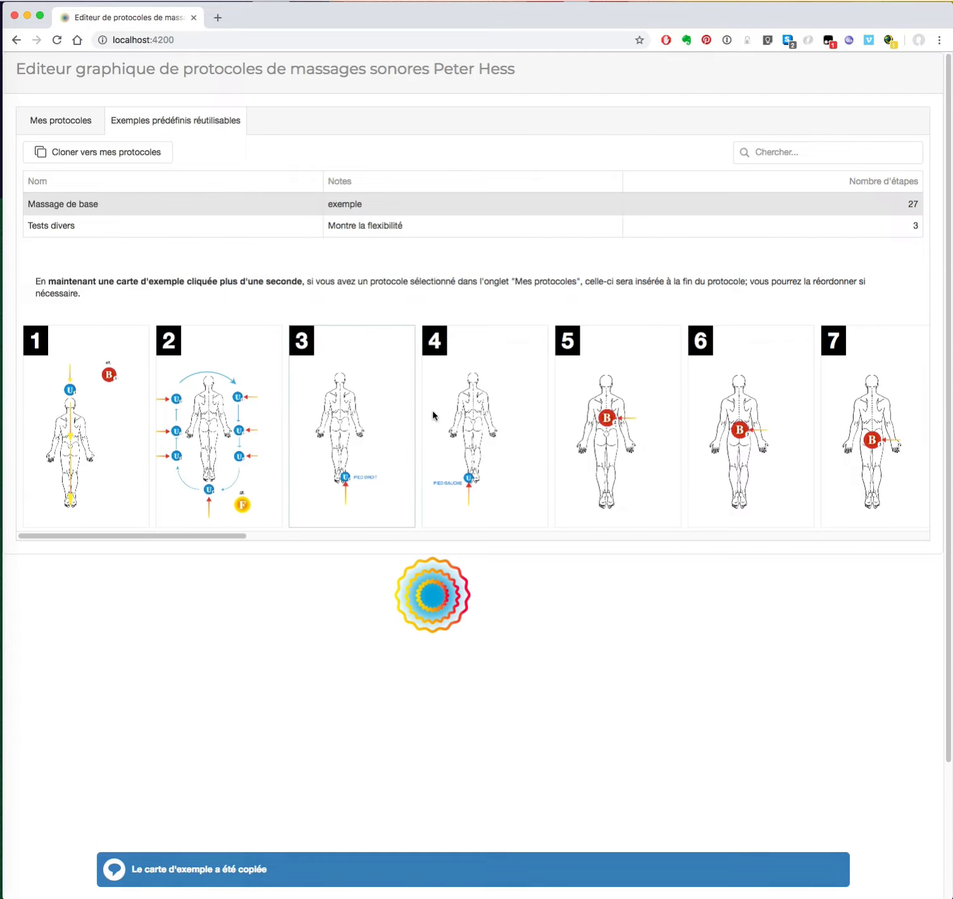
pyautogui.click(443, 413)
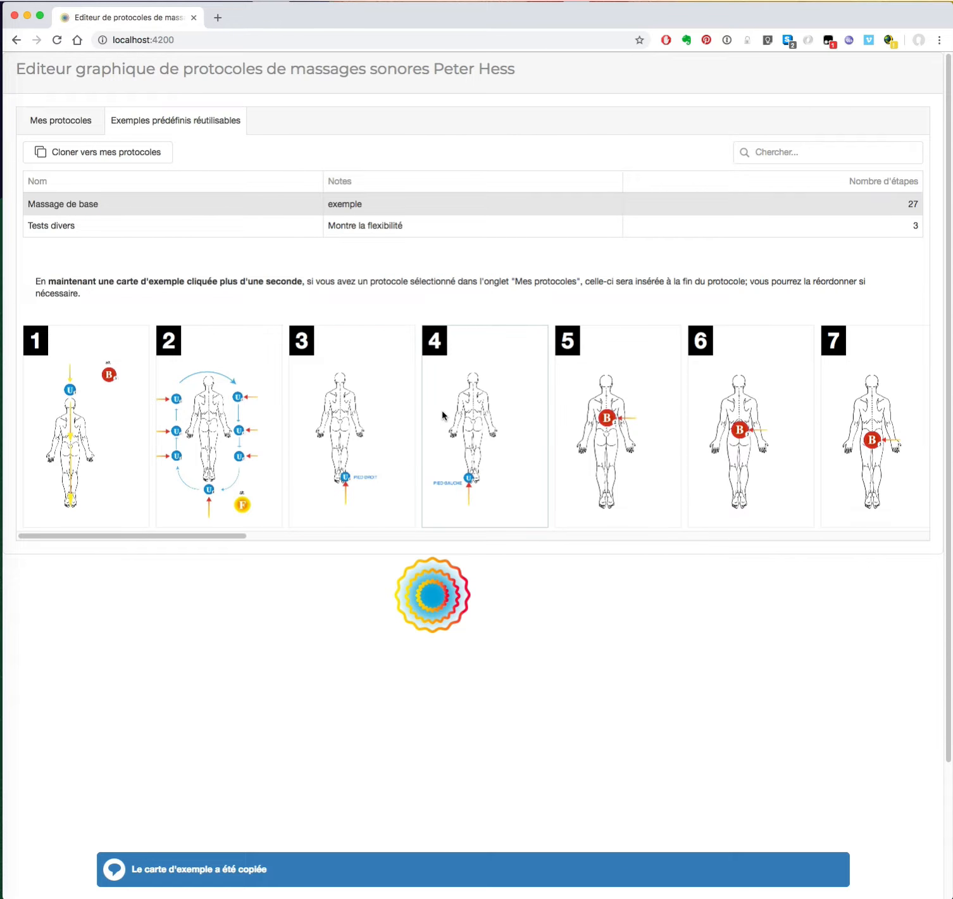
pyautogui.click(76, 121)
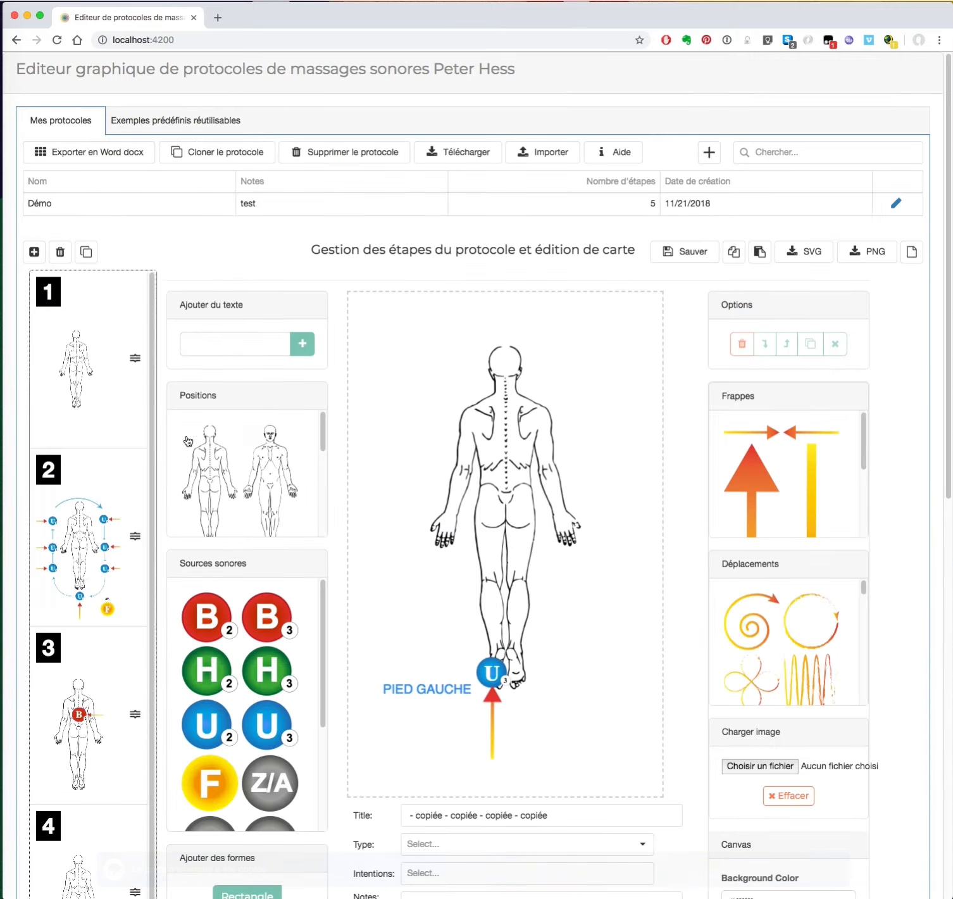
# Reorder the last three cards to put "PIED GAUCHE" third, "PIED DROIT" fourth and the B card fifth, and open card 1.
pyautogui.scroll(-1, 76, 557)
pyautogui.scroll(-5, 122, 633)
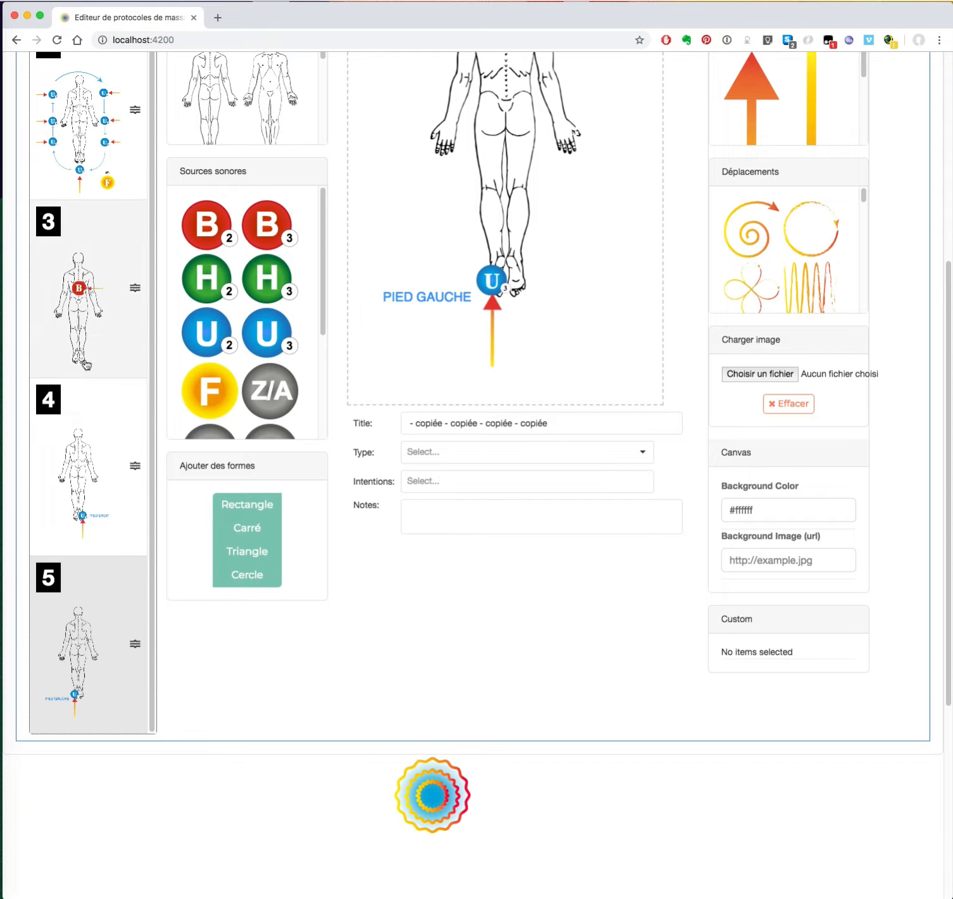
pyautogui.moveTo(143, 287)
pyautogui.mouseDown()
pyautogui.moveTo(134, 453)
pyautogui.moveTo(150, 638)
pyautogui.moveTo(134, 641)
pyautogui.moveTo(135, 272)
pyautogui.mouseUp()
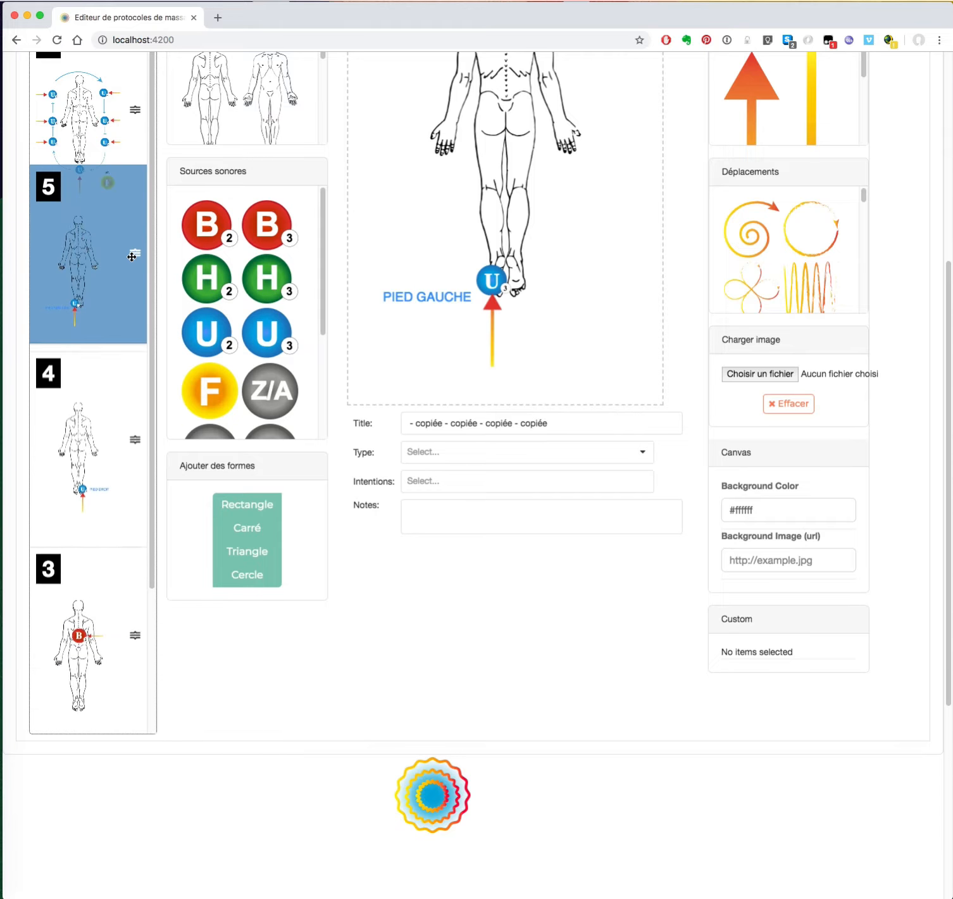
pyautogui.scroll(7, 120, 307)
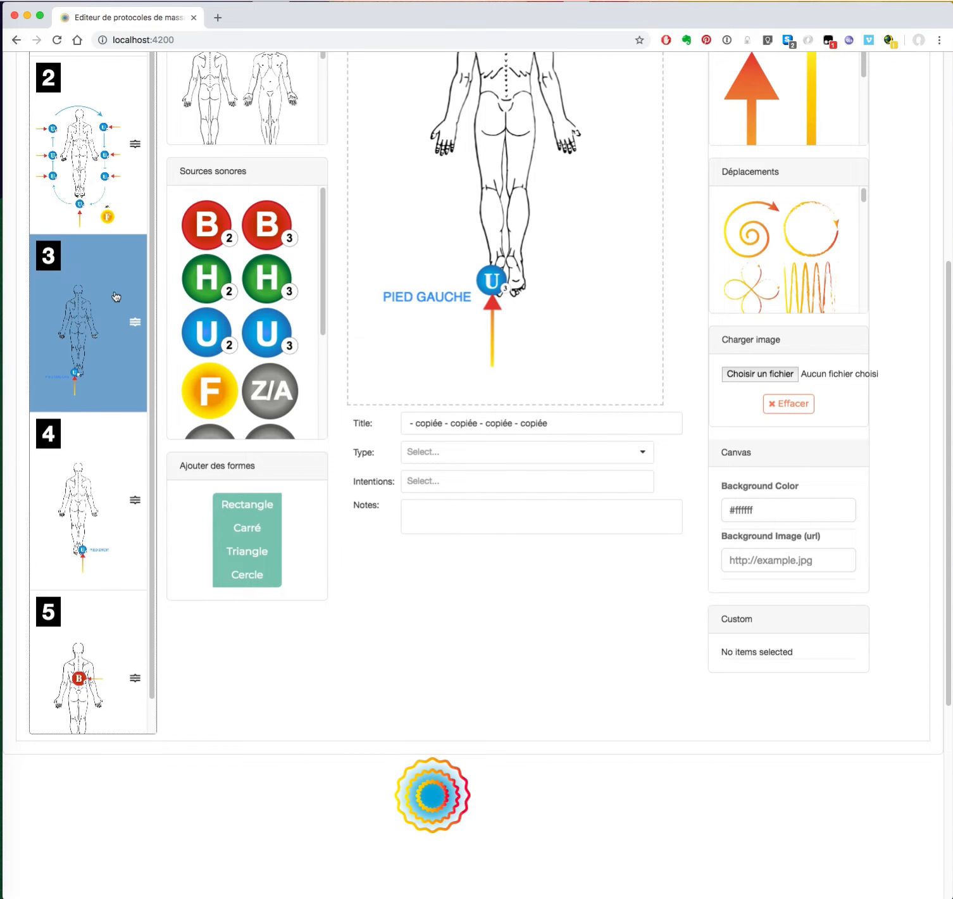
pyautogui.scroll(-3, 122, 514)
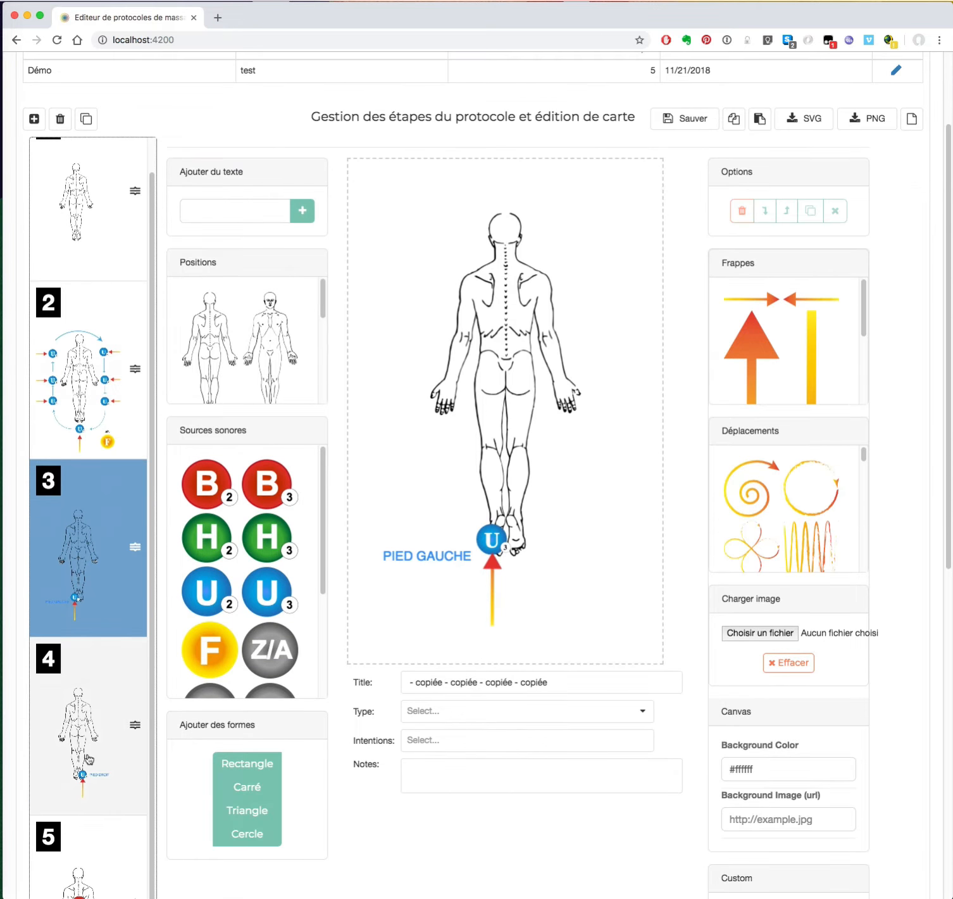
pyautogui.click(82, 180)
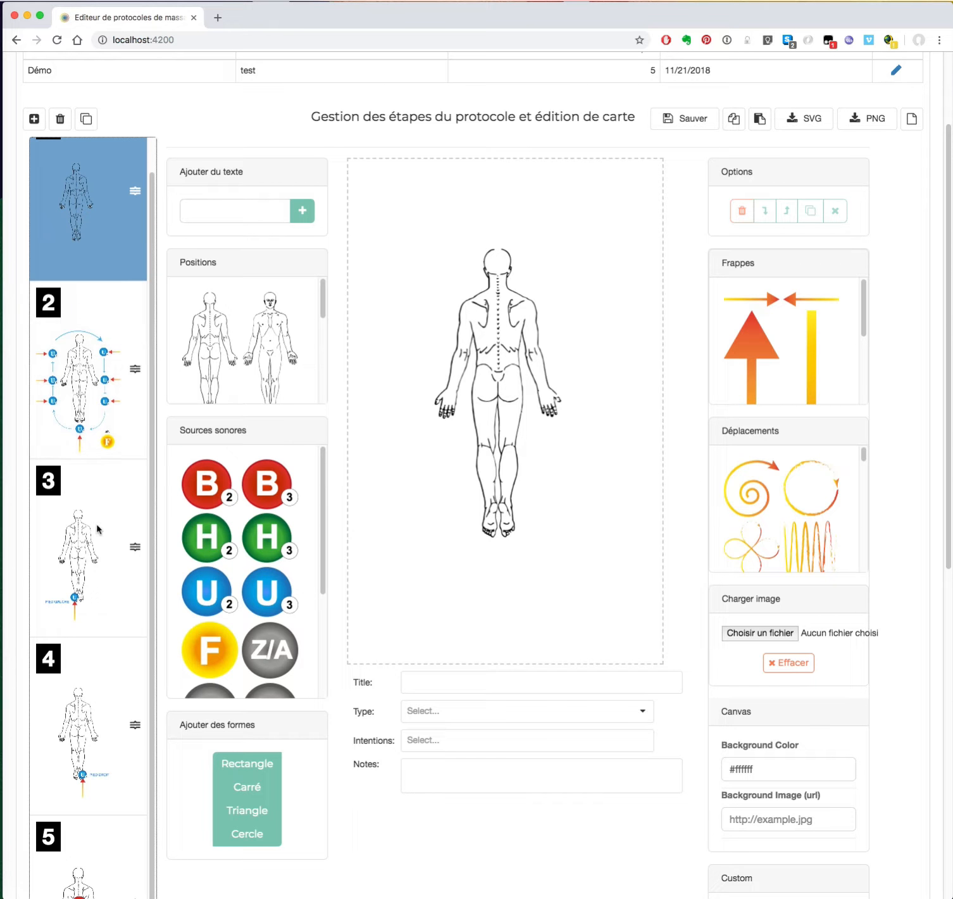
pyautogui.scroll(-8, 122, 651)
pyautogui.scroll(9, 122, 651)
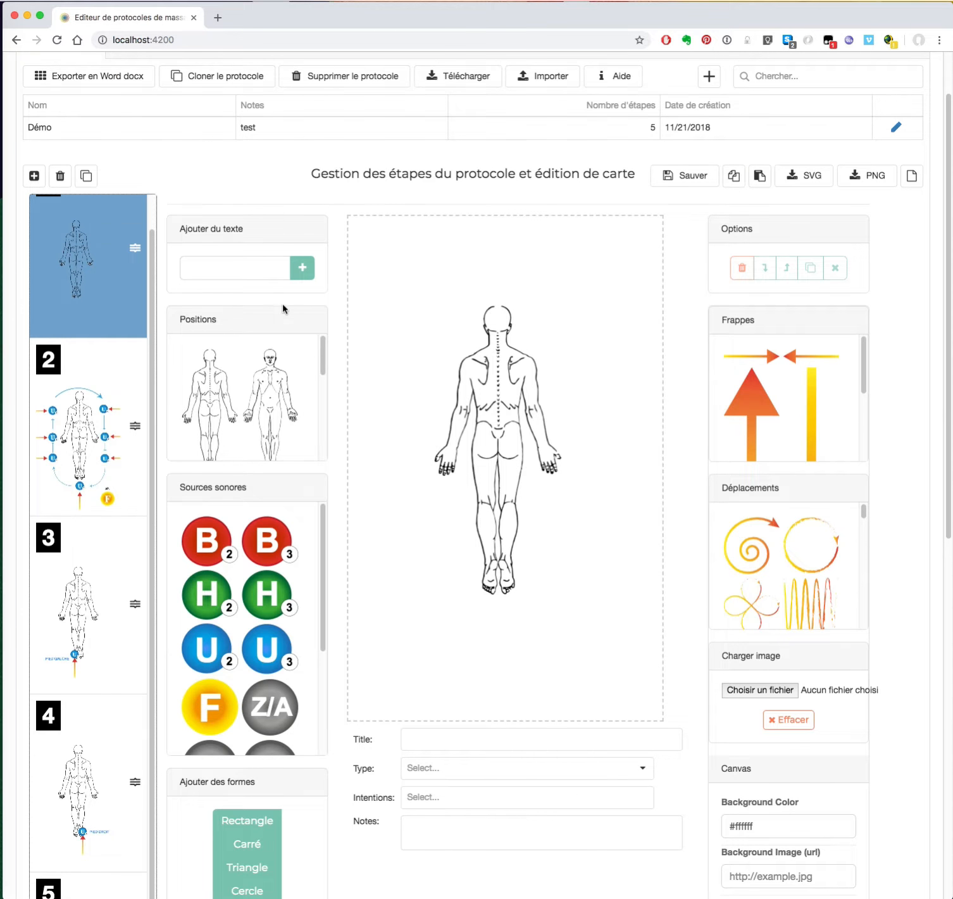
# View the predefined "Tests divers" example, clone the "Massage de base" example into the own protocols and return to them.
pyautogui.scroll(2, 162, 116)
pyautogui.click(163, 115)
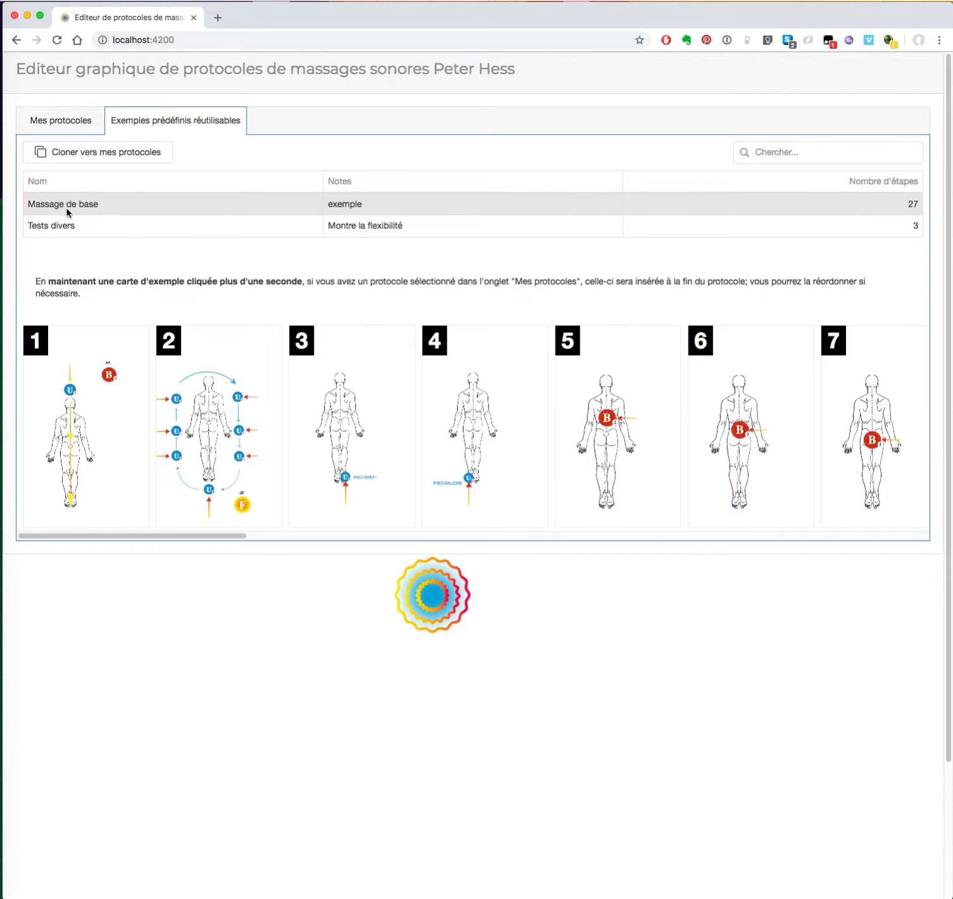
pyautogui.click(73, 226)
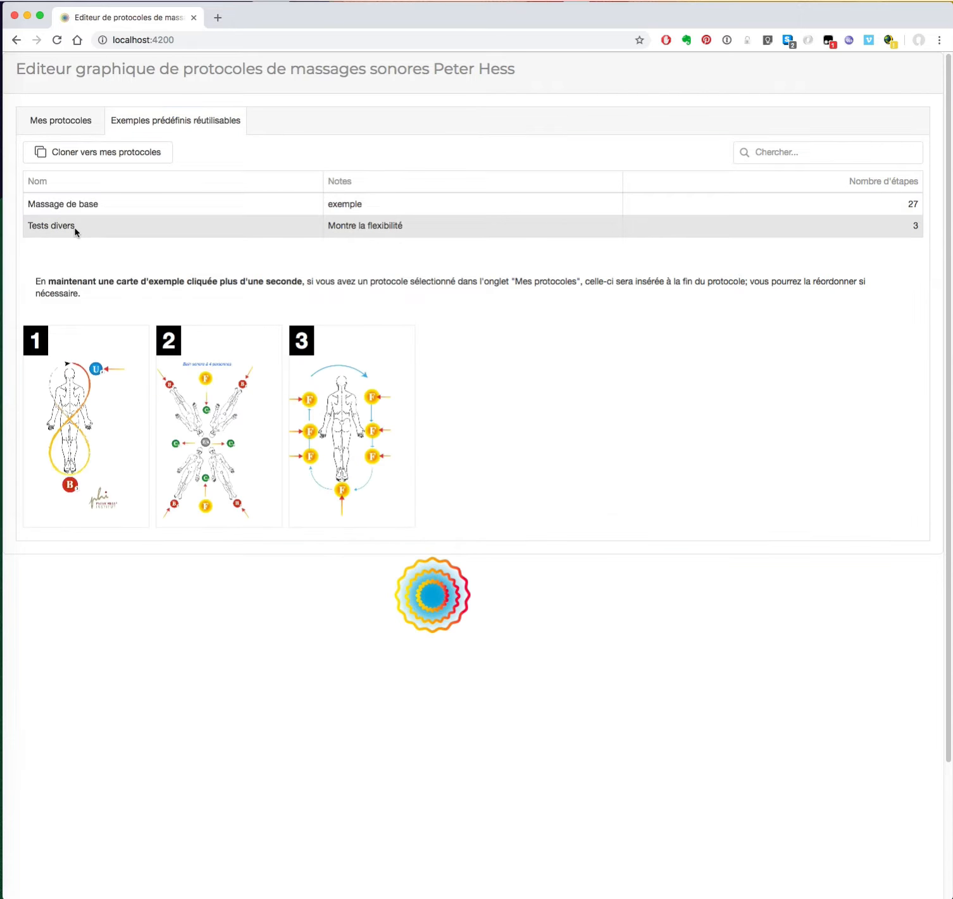
pyautogui.click(81, 206)
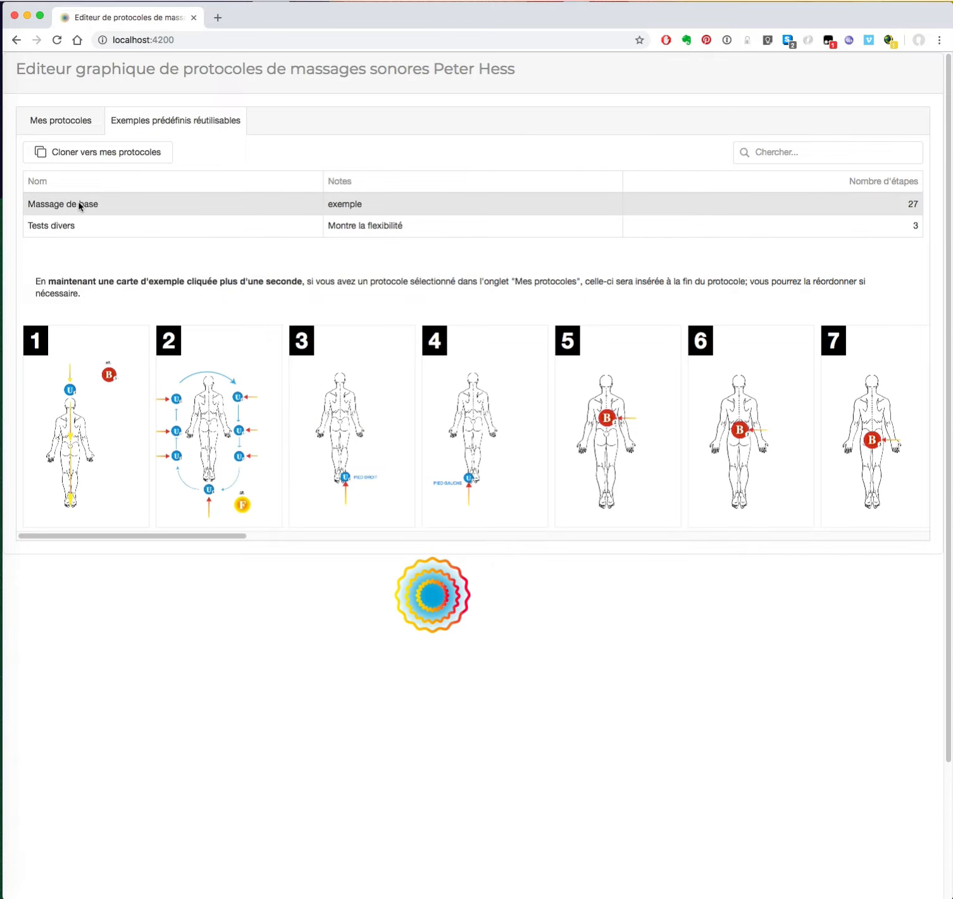
pyautogui.click(83, 157)
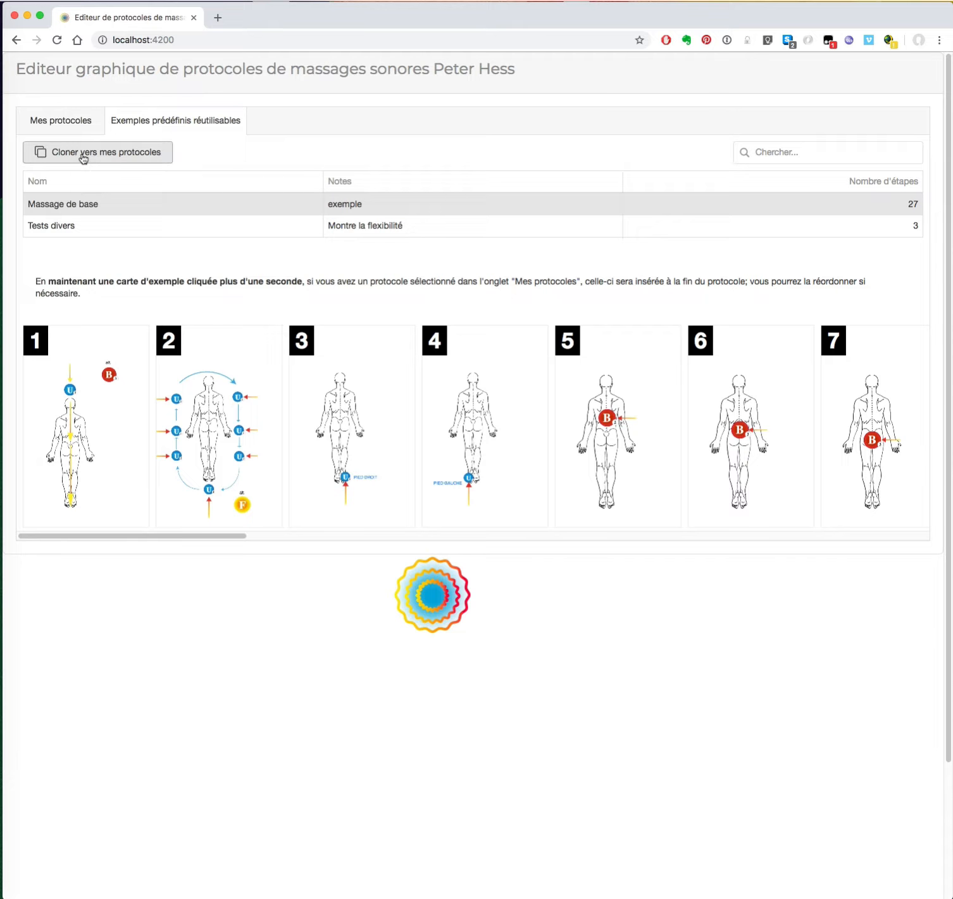
pyautogui.click(57, 122)
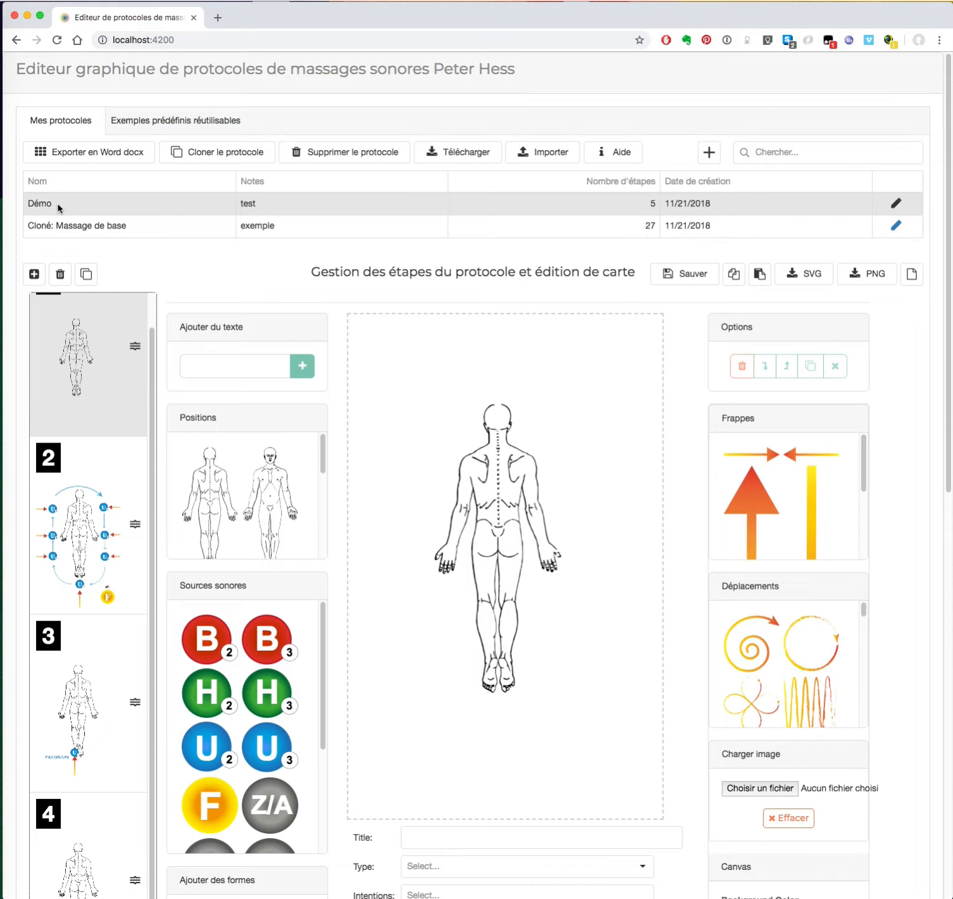
# Rename the cloned protocol "Massage de base" and save it.
pyautogui.click(60, 234)
pyautogui.doubleClick(59, 233)
pyautogui.click(146, 247)
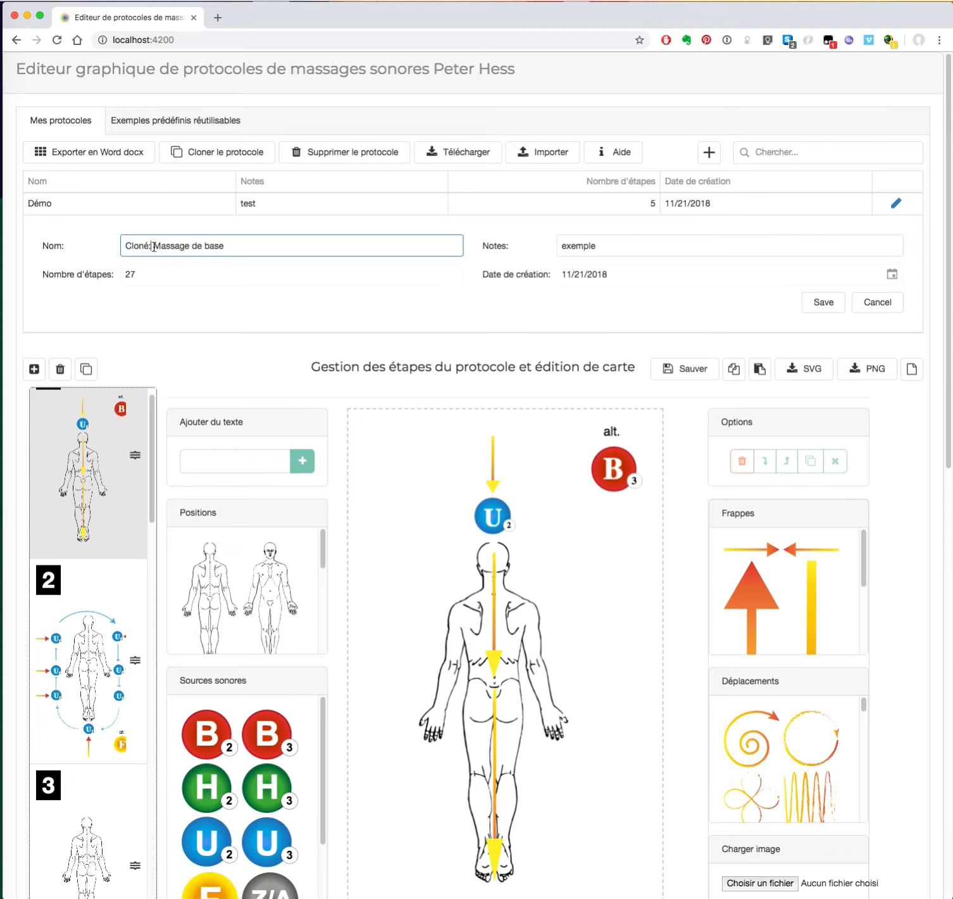
pyautogui.moveTo(154, 247); pyautogui.dragTo(2, 234)
pyautogui.press('BackSpace')
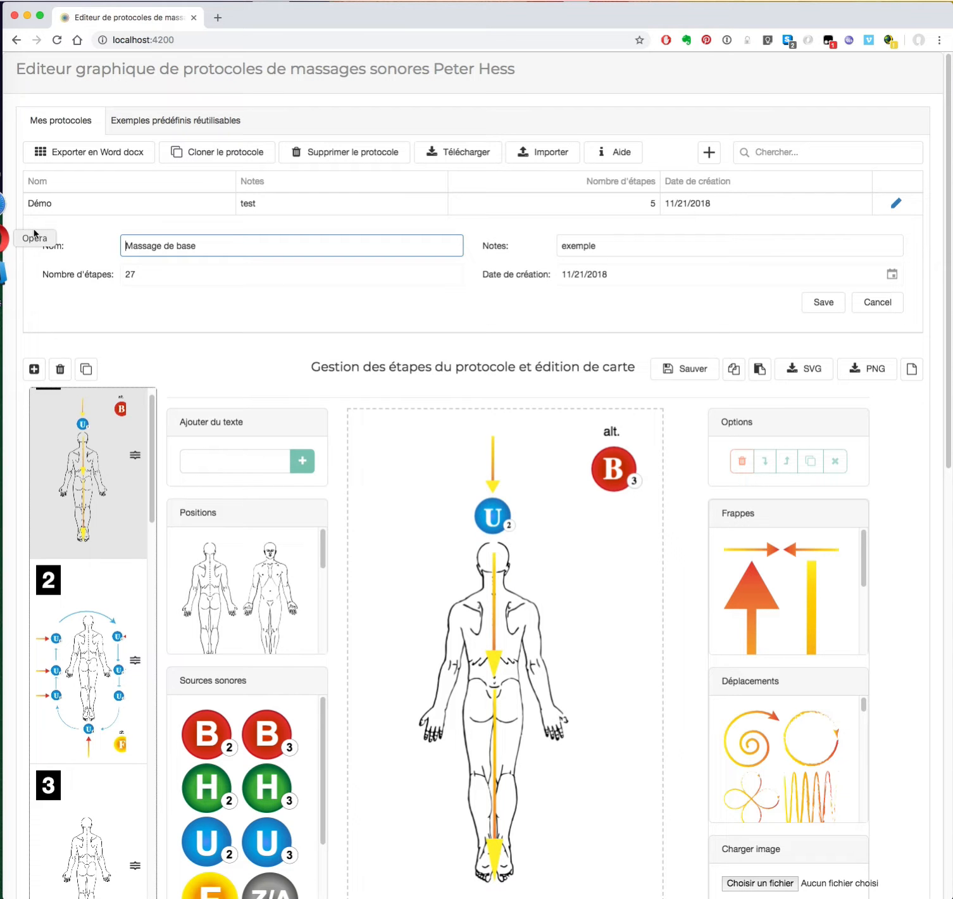
pyautogui.click(615, 250)
pyautogui.click(817, 304)
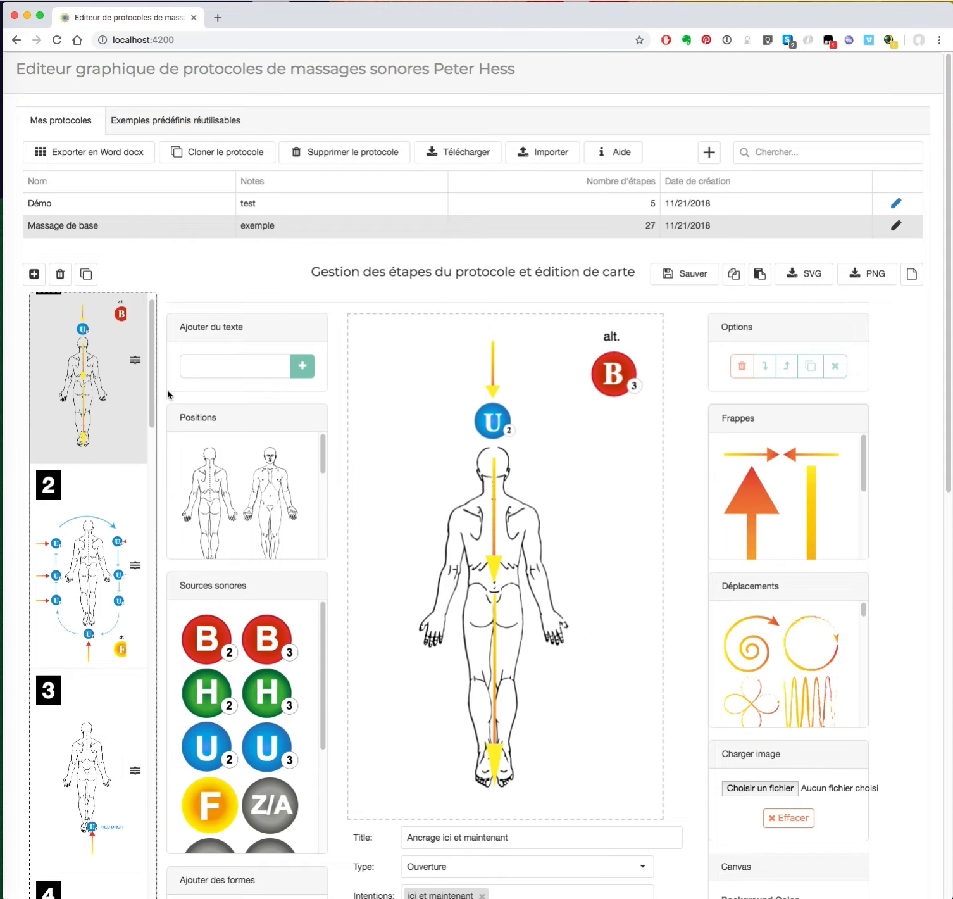
# Look through the cards of the cloned "Massage de base" protocol and view card 26.
pyautogui.scroll(-1, 770, 563)
pyautogui.scroll(-3, 487, 474)
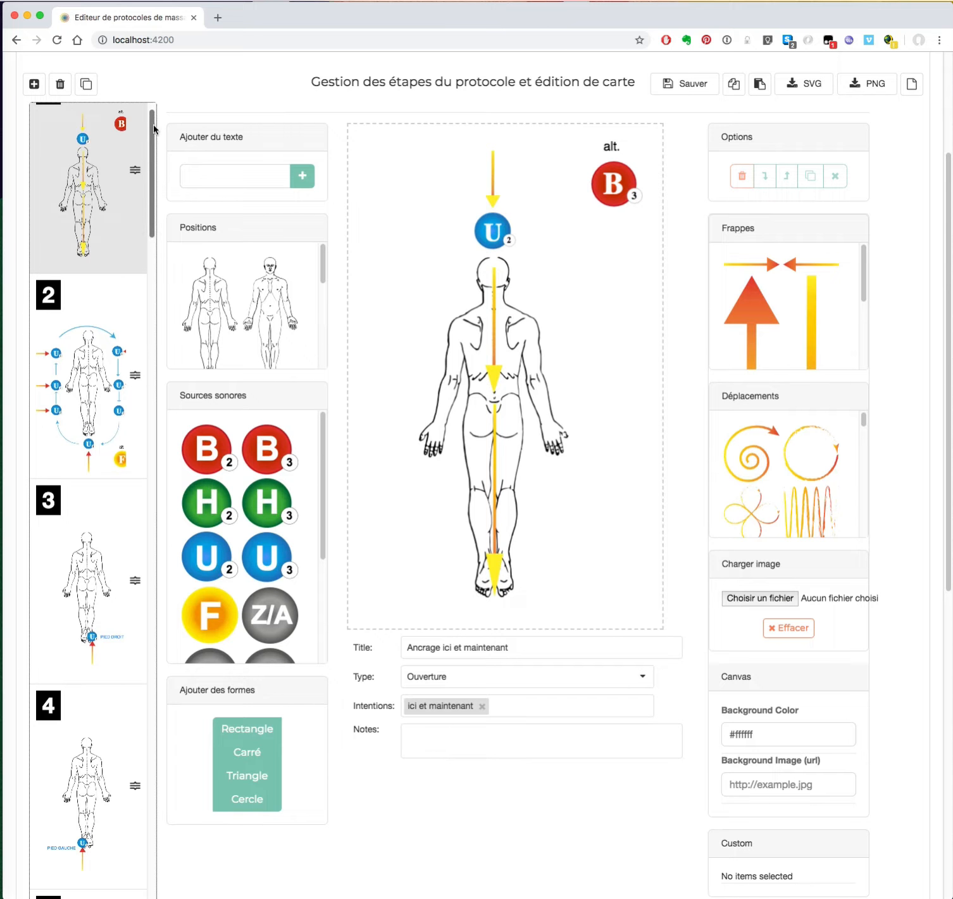
pyautogui.moveTo(152, 127); pyautogui.dragTo(152, 843)
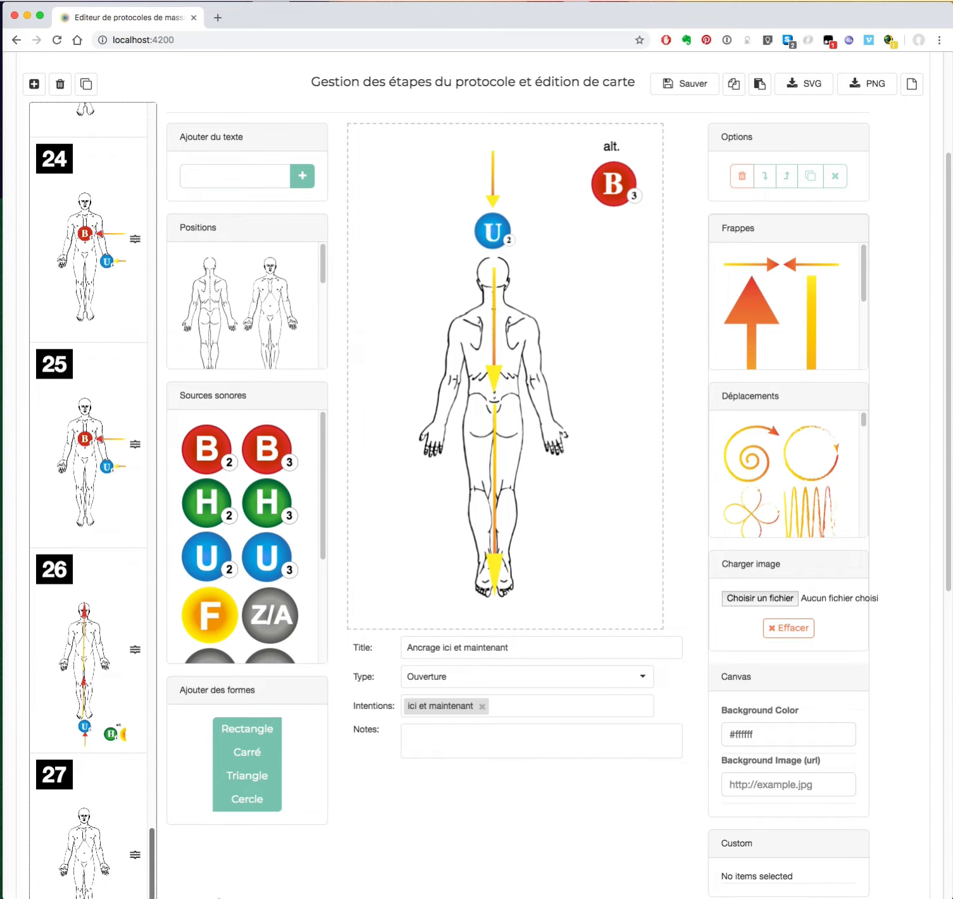
pyautogui.click(78, 682)
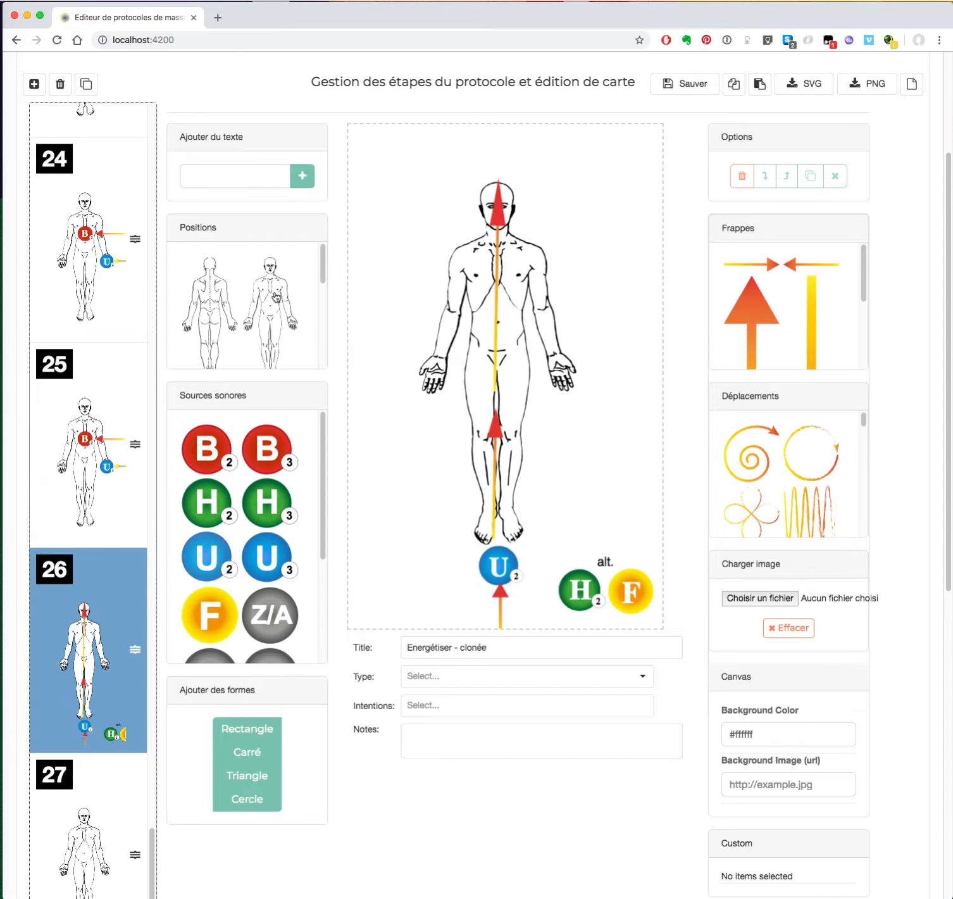
pyautogui.scroll(20, 151, 424)
pyautogui.scroll(3, 391, 60)
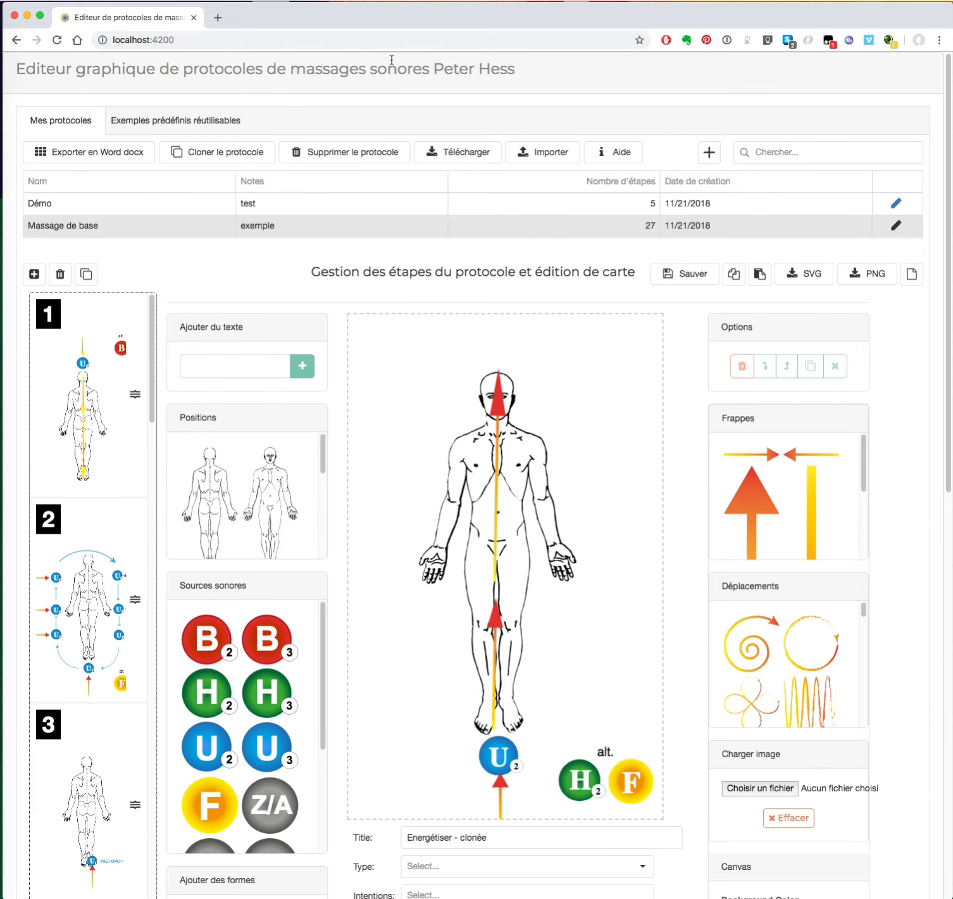
# Copy card 2 of the predefined "Tests divers" example into the own "Massage de base" protocol.
pyautogui.click(164, 121)
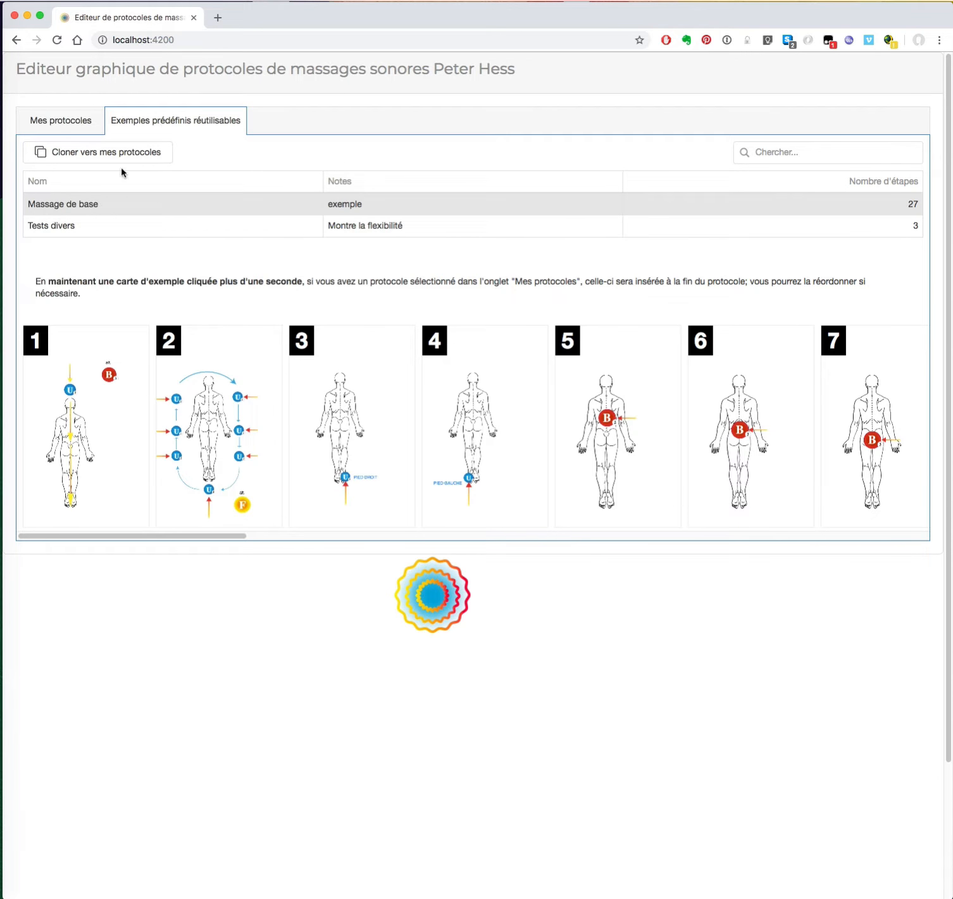
pyautogui.click(98, 218)
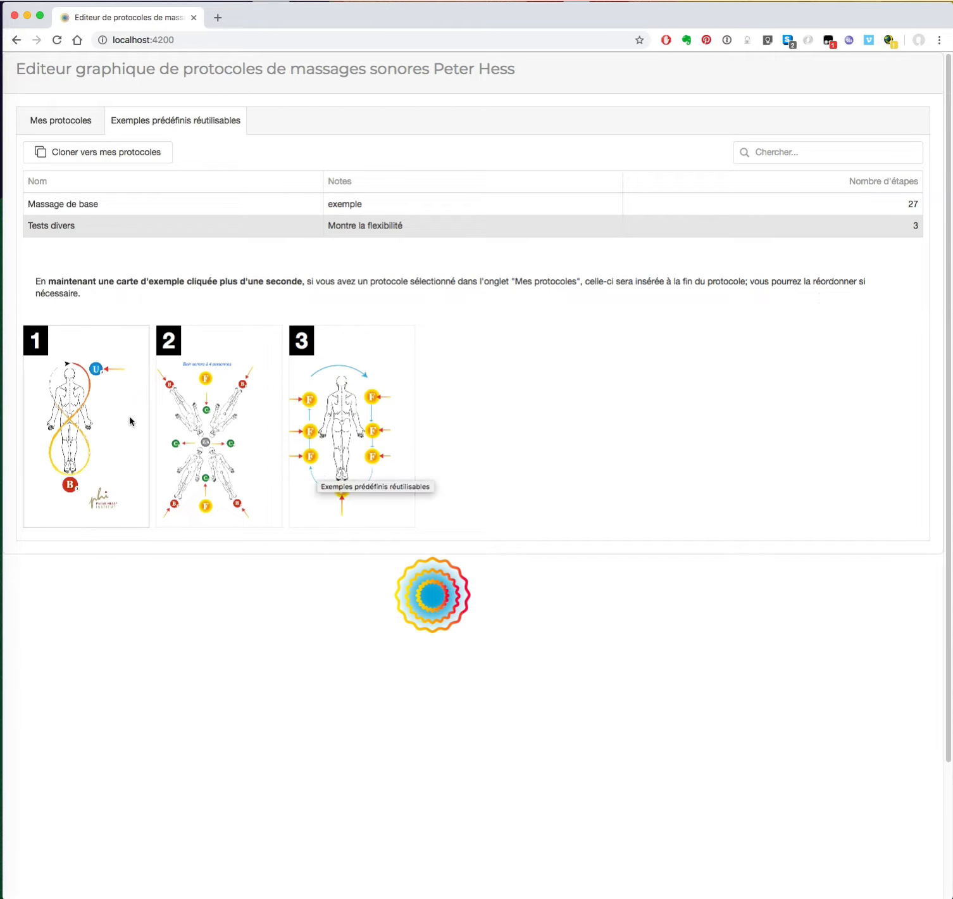
pyautogui.click(260, 470)
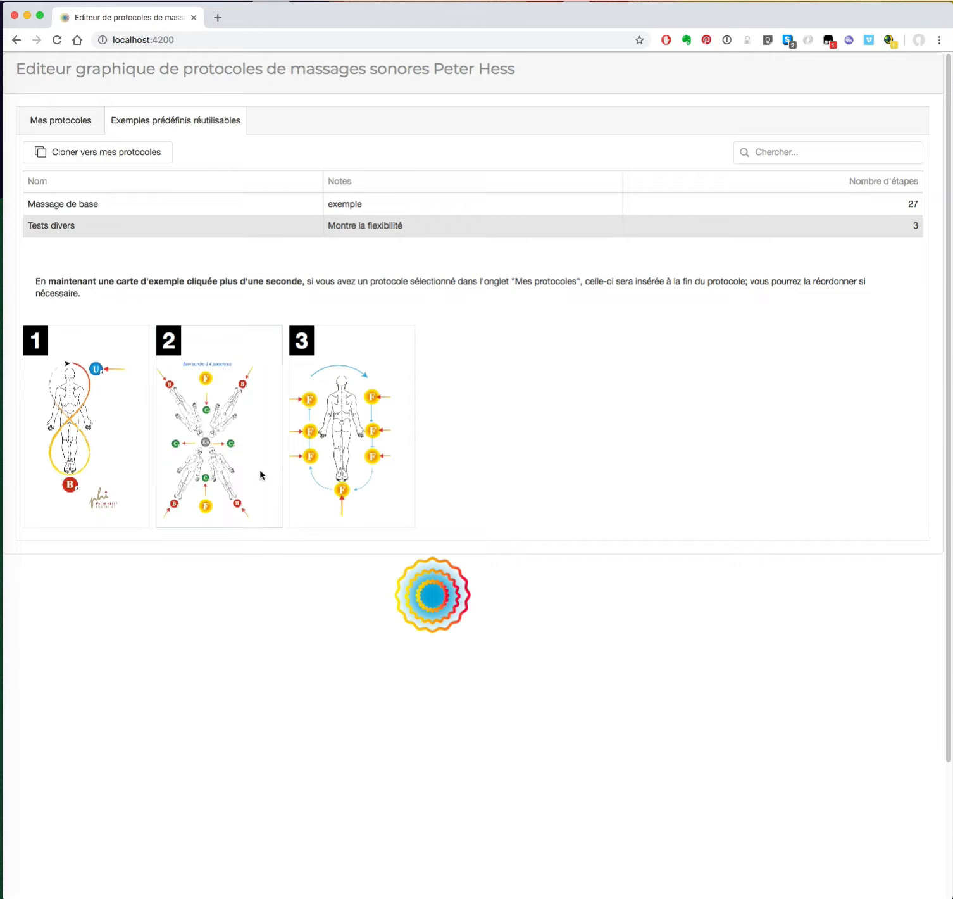
# Select the "Démo" protocol as target and copy card 2 of the predefined "Tests divers" example into it.
pyautogui.click(33, 122)
pyautogui.click(57, 204)
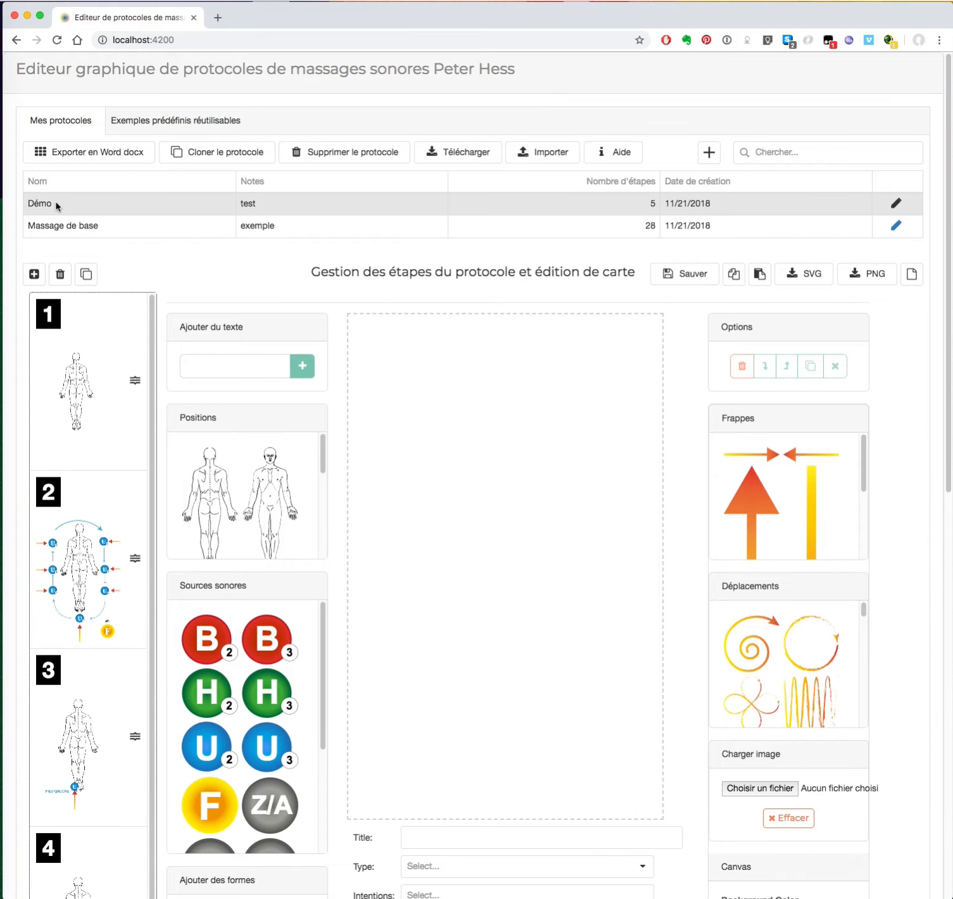
pyautogui.click(132, 119)
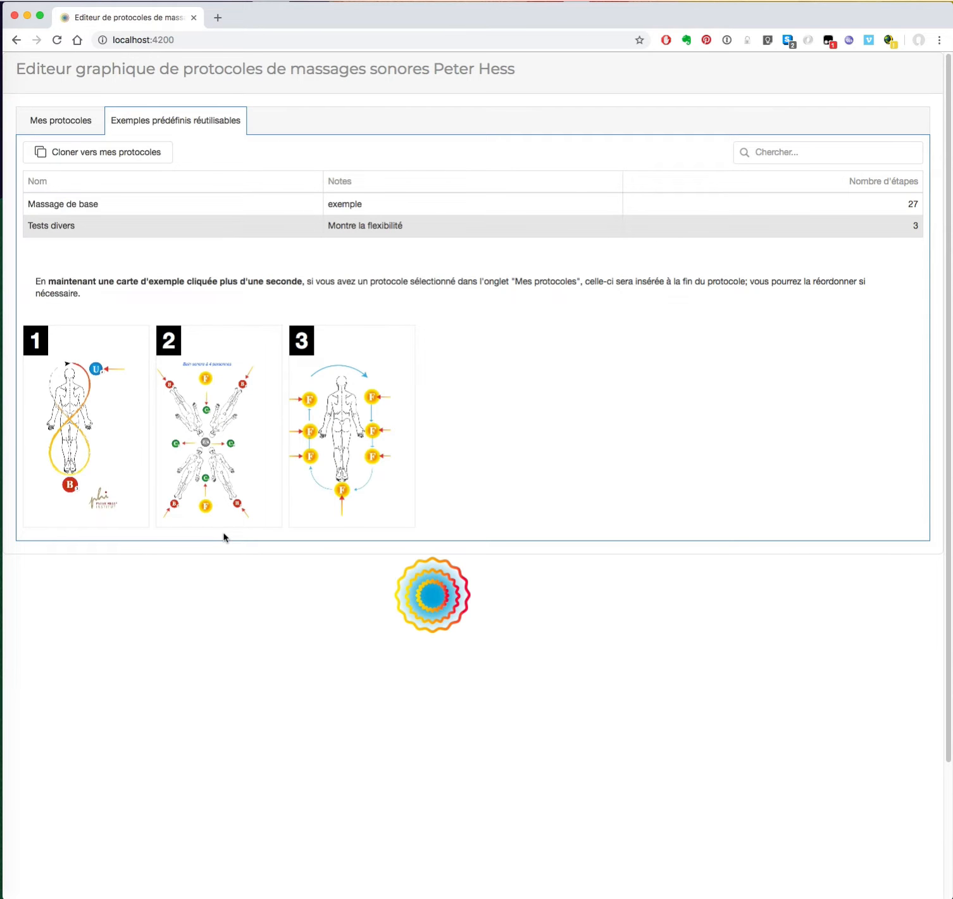
pyautogui.click(224, 452)
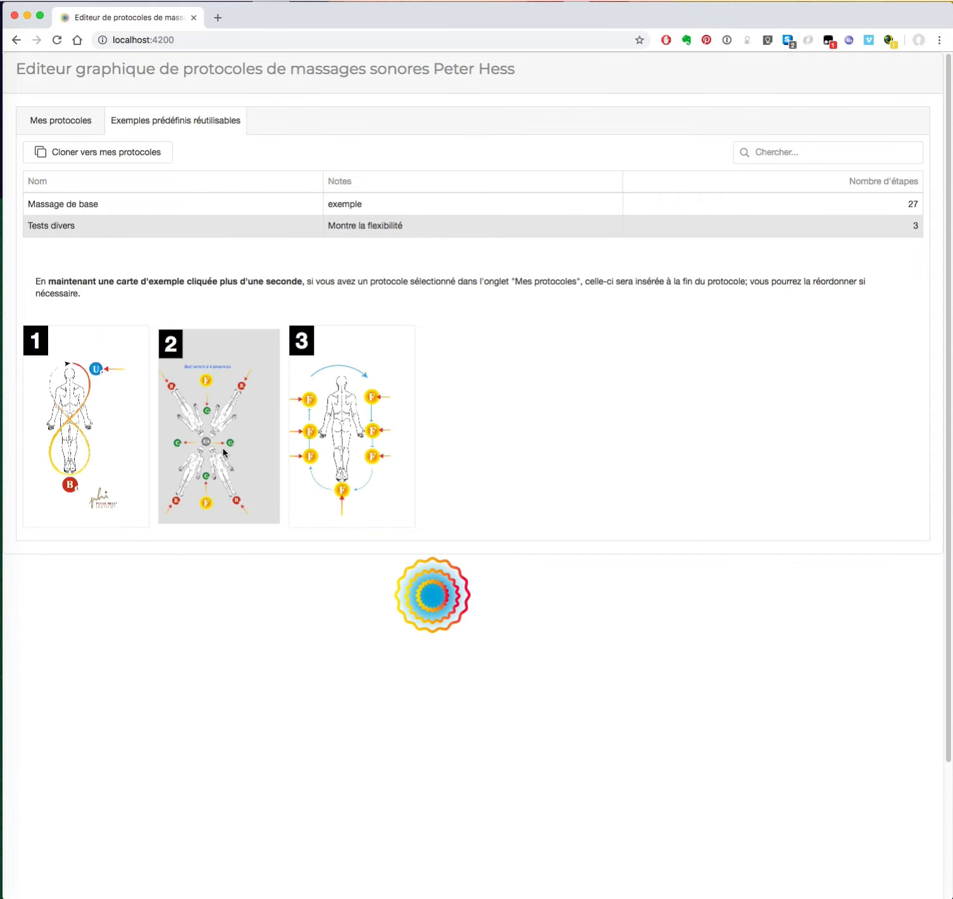
# Return to the own protocols and examine card 6, the four-person sound bath, at the end of the "Démo" protocol.
pyautogui.click(73, 122)
pyautogui.scroll(-3, 88, 641)
pyautogui.scroll(-7, 98, 770)
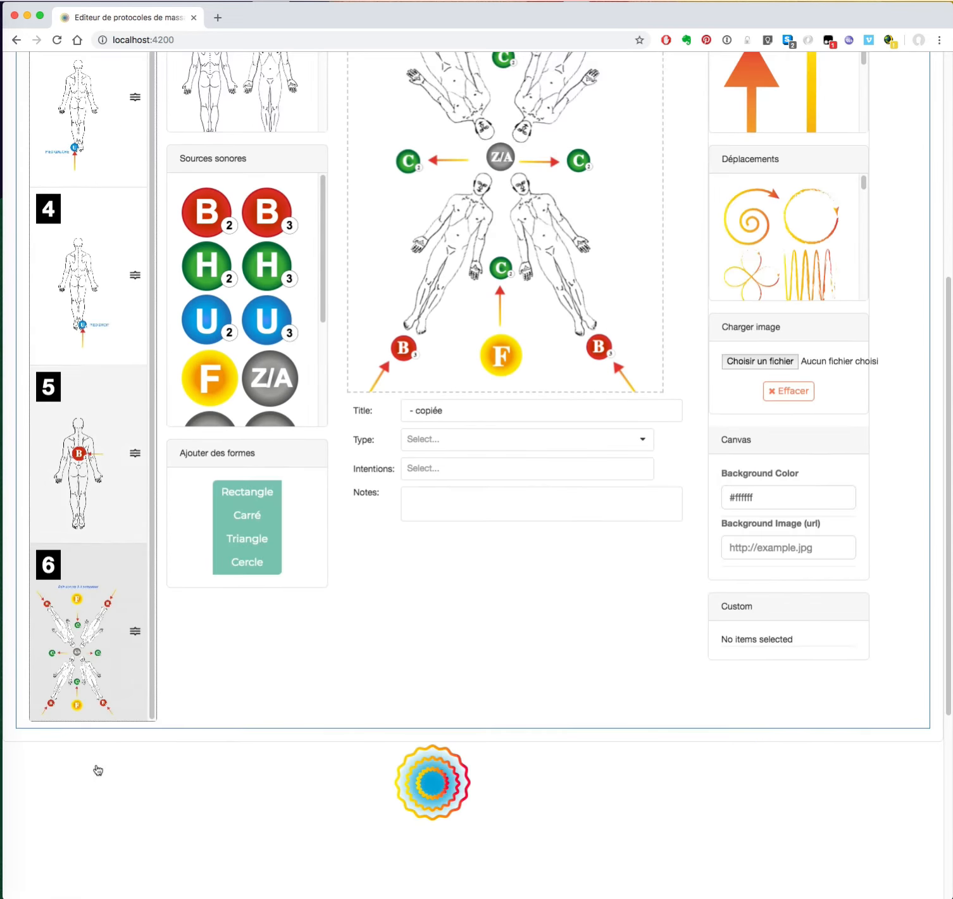
pyautogui.click(79, 682)
pyautogui.scroll(7, 498, 637)
pyautogui.scroll(-1, 498, 637)
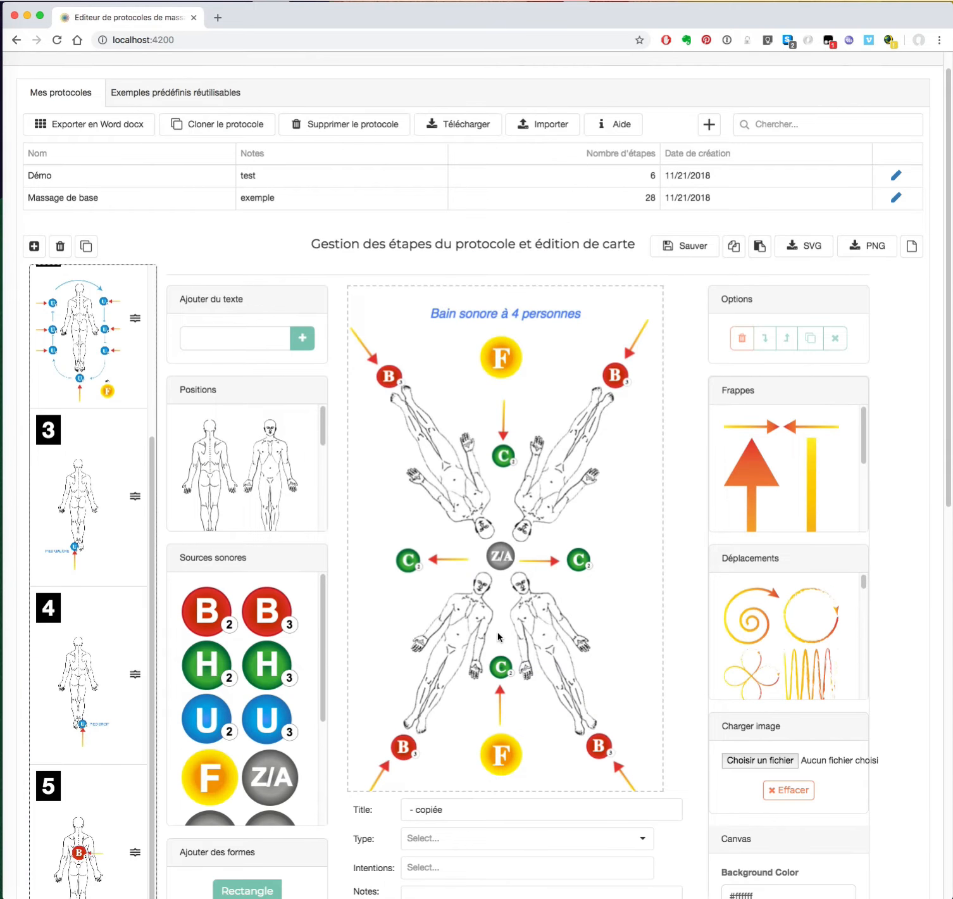
pyautogui.click(463, 492)
pyautogui.moveTo(508, 560)
pyautogui.mouseDown()
pyautogui.moveTo(473, 562)
pyautogui.moveTo(502, 558)
pyautogui.mouseUp()
pyautogui.click(620, 560)
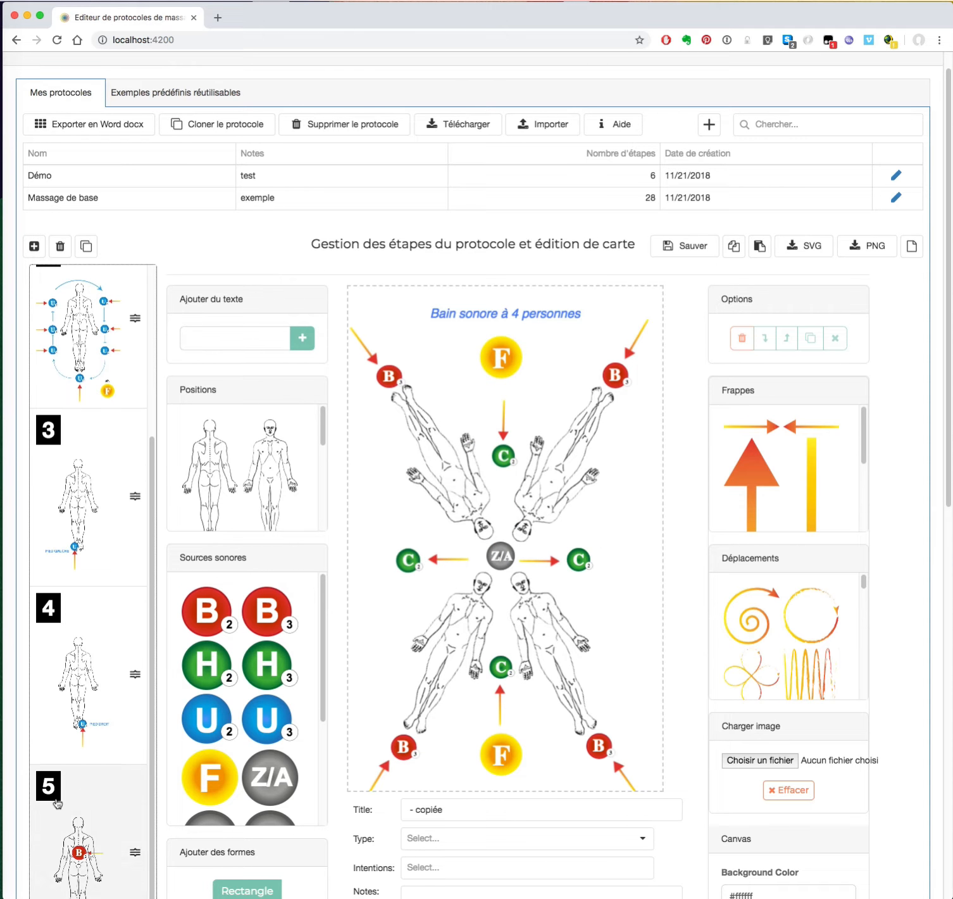
pyautogui.scroll(-10, 58, 800)
pyautogui.scroll(6, 57, 800)
pyautogui.scroll(5, 68, 794)
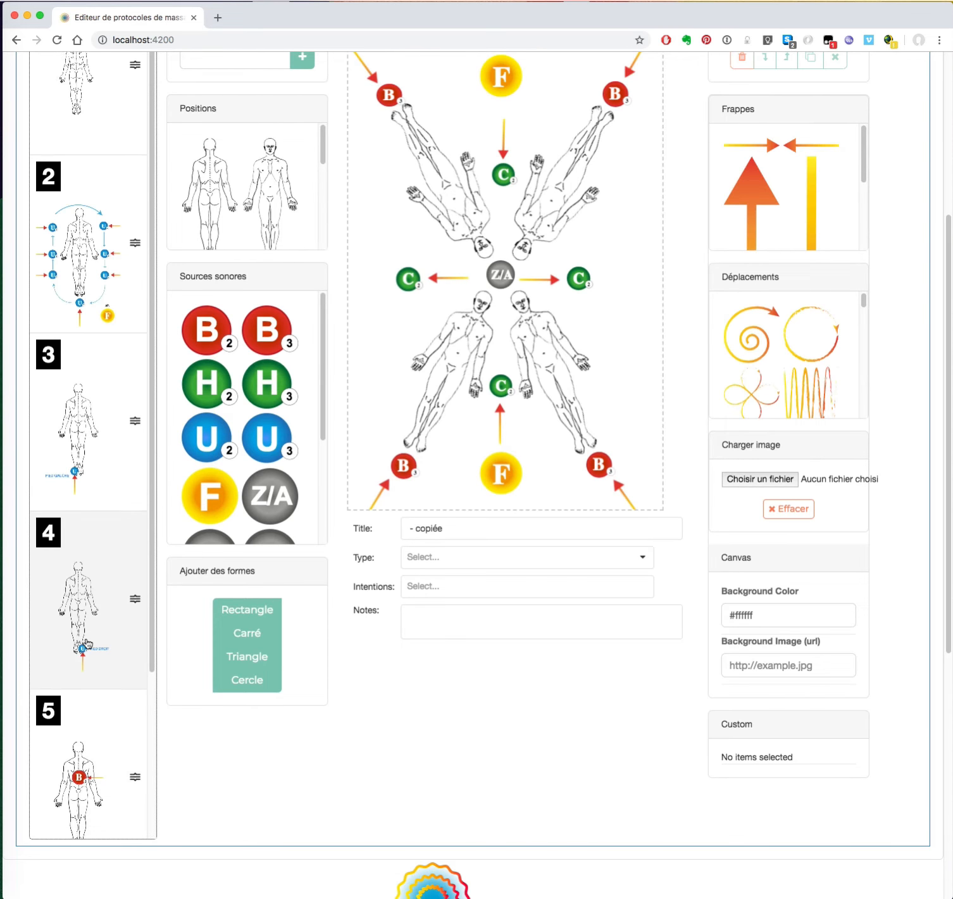
pyautogui.scroll(5, 95, 601)
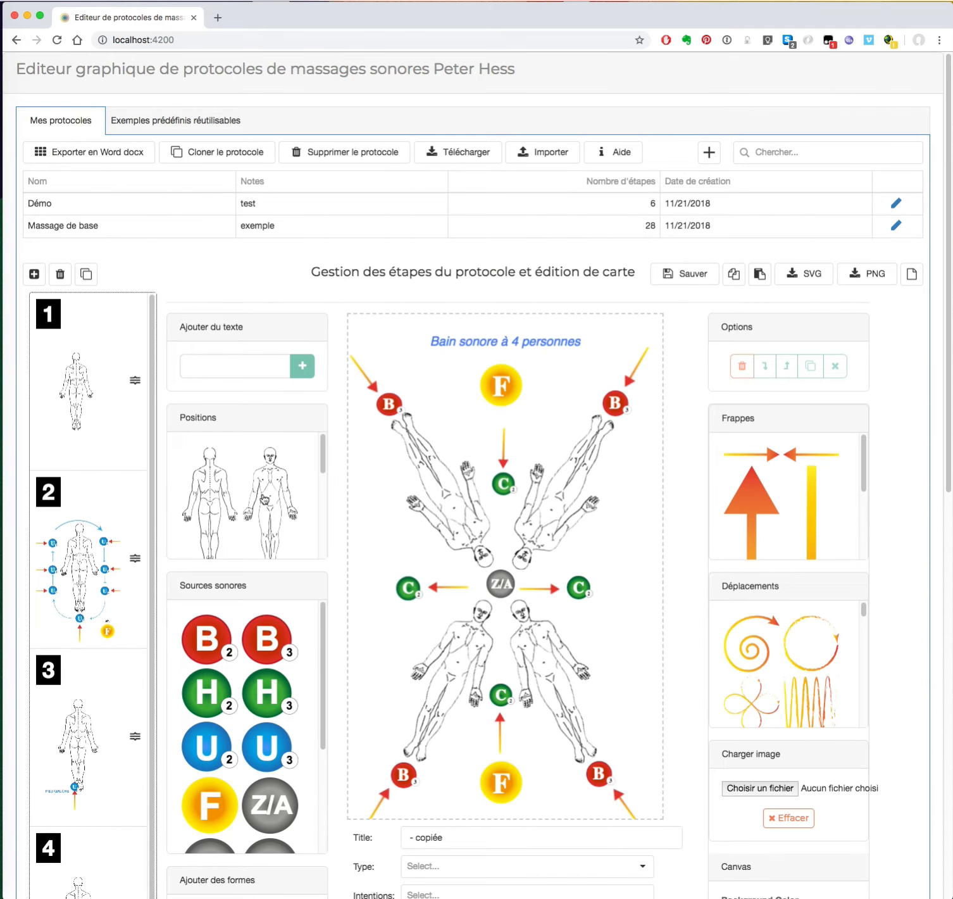
# Select the "Massage de base" protocol and review the Word export settings for paper format, orientation, margins and included card information.
pyautogui.click(57, 228)
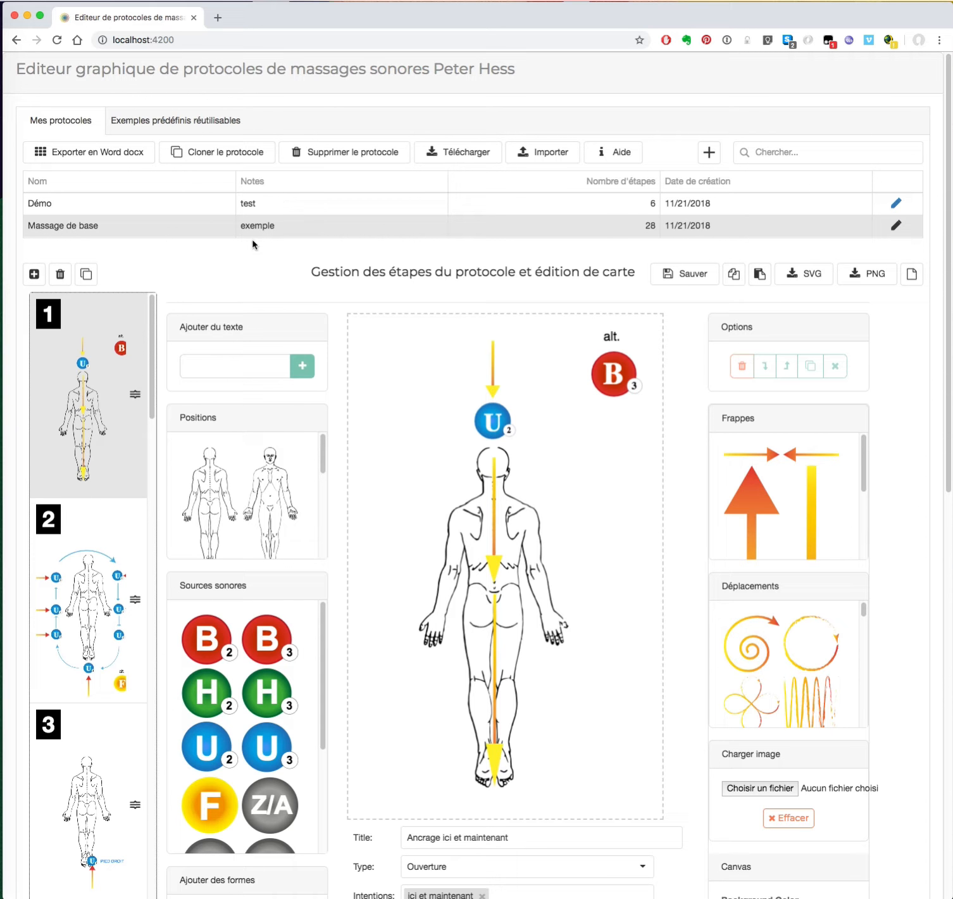
pyautogui.click(94, 159)
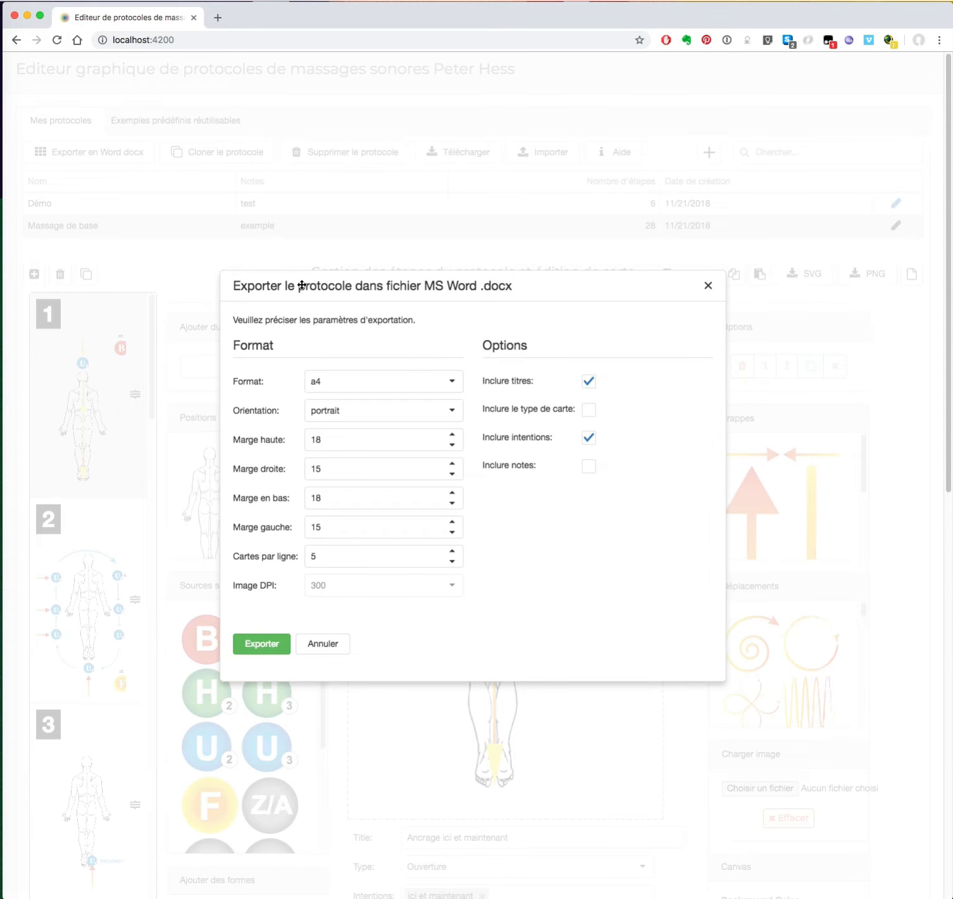
pyautogui.moveTo(302, 286); pyautogui.dragTo(274, 230)
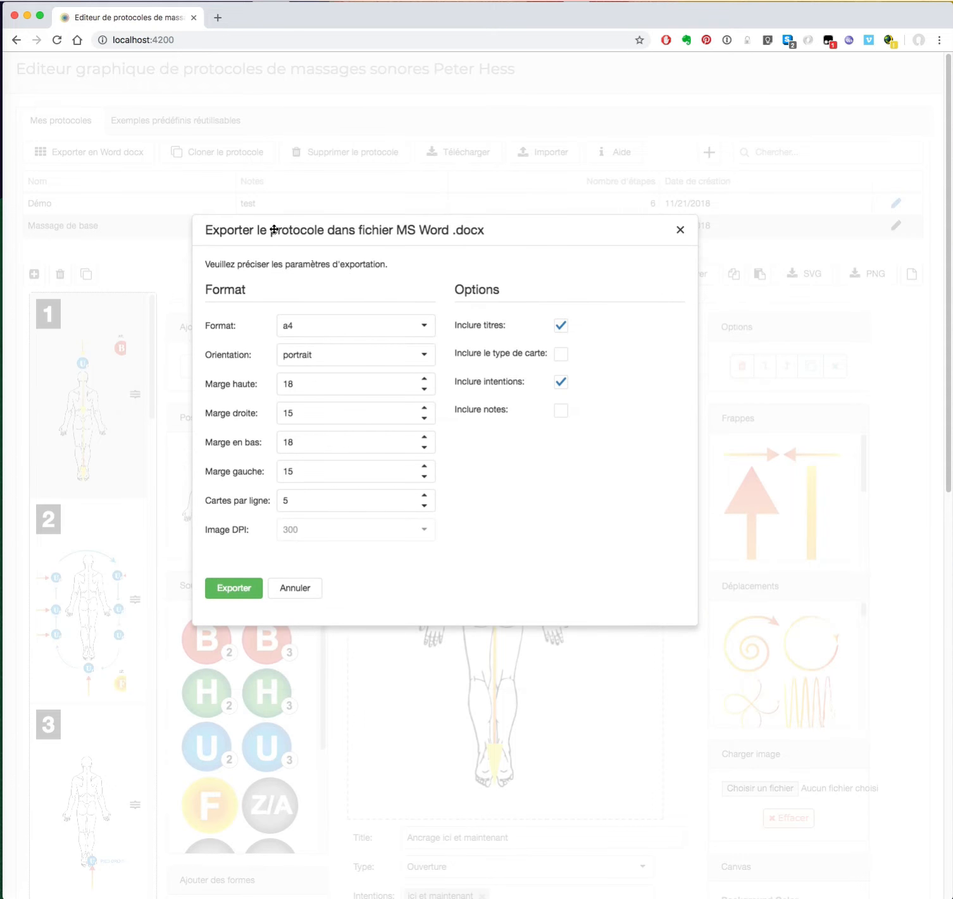
pyautogui.click(430, 330)
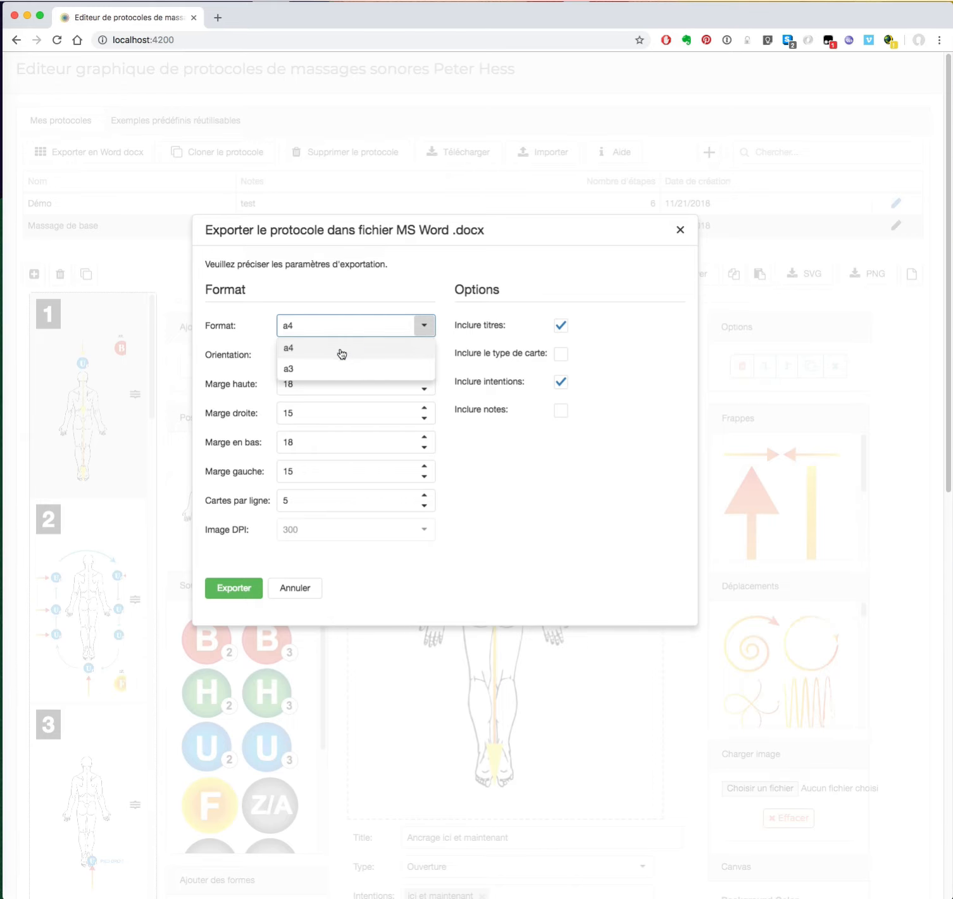
pyautogui.click(309, 289)
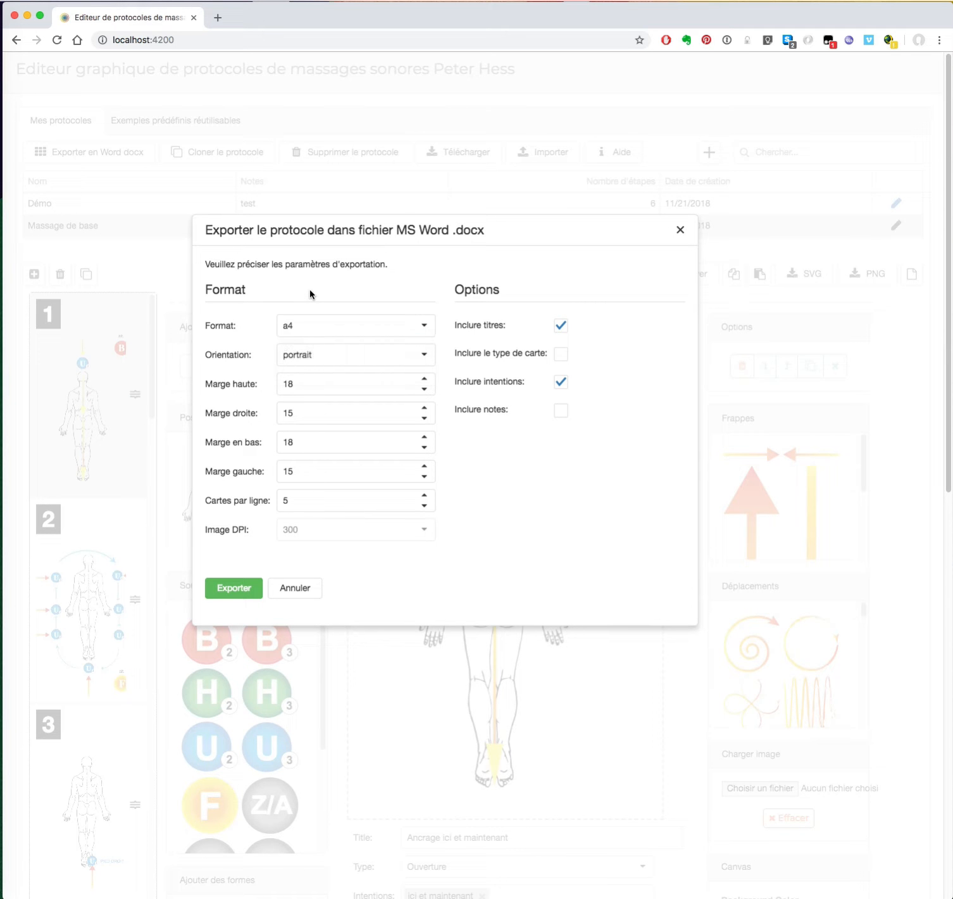
pyautogui.click(424, 354)
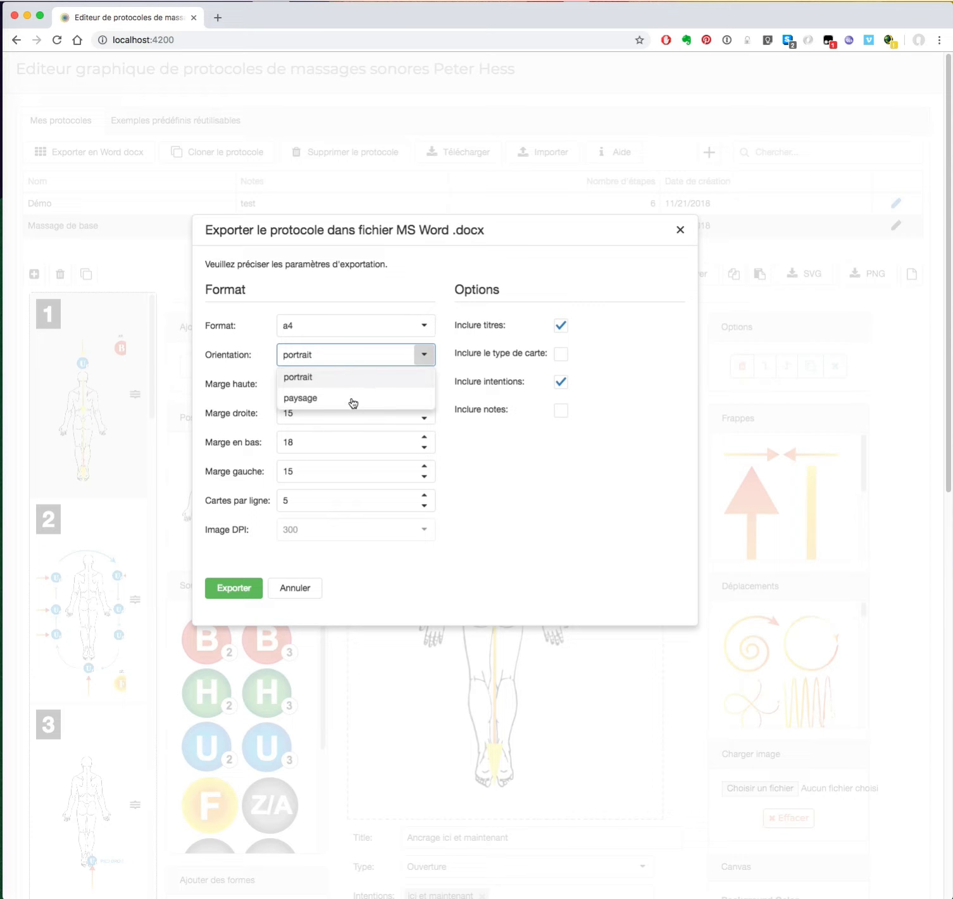
pyautogui.click(336, 325)
pyautogui.click(540, 495)
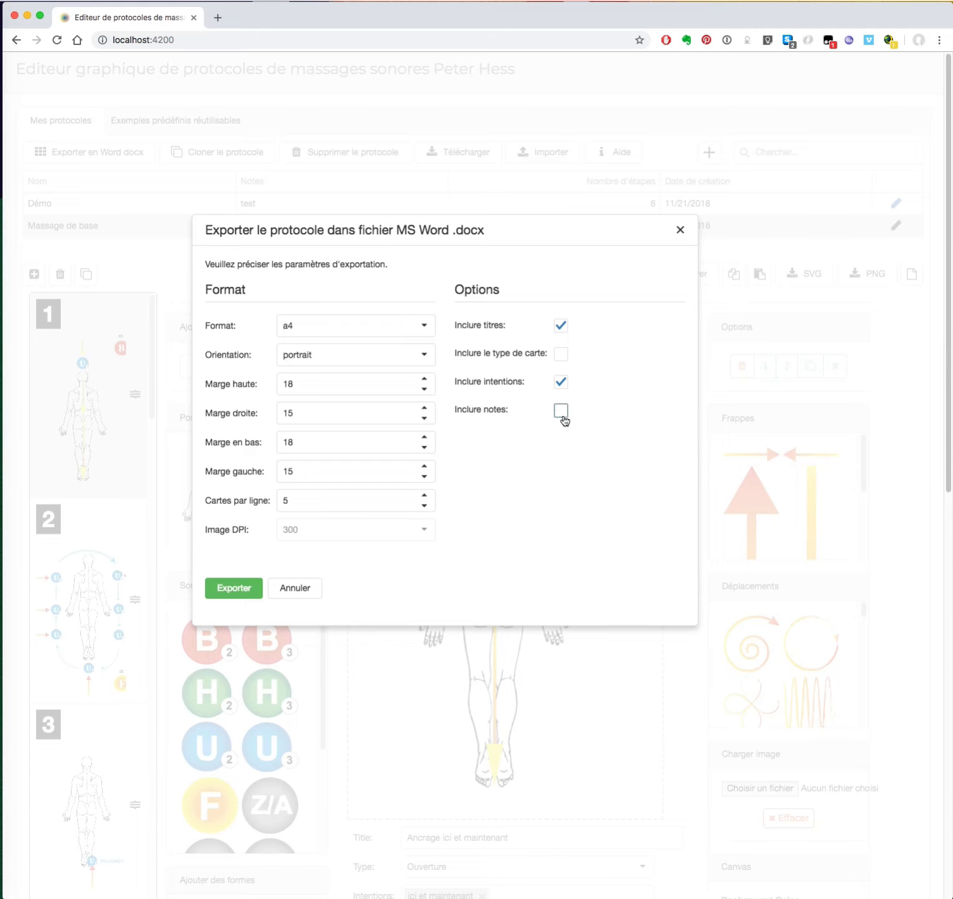
pyautogui.click(310, 591)
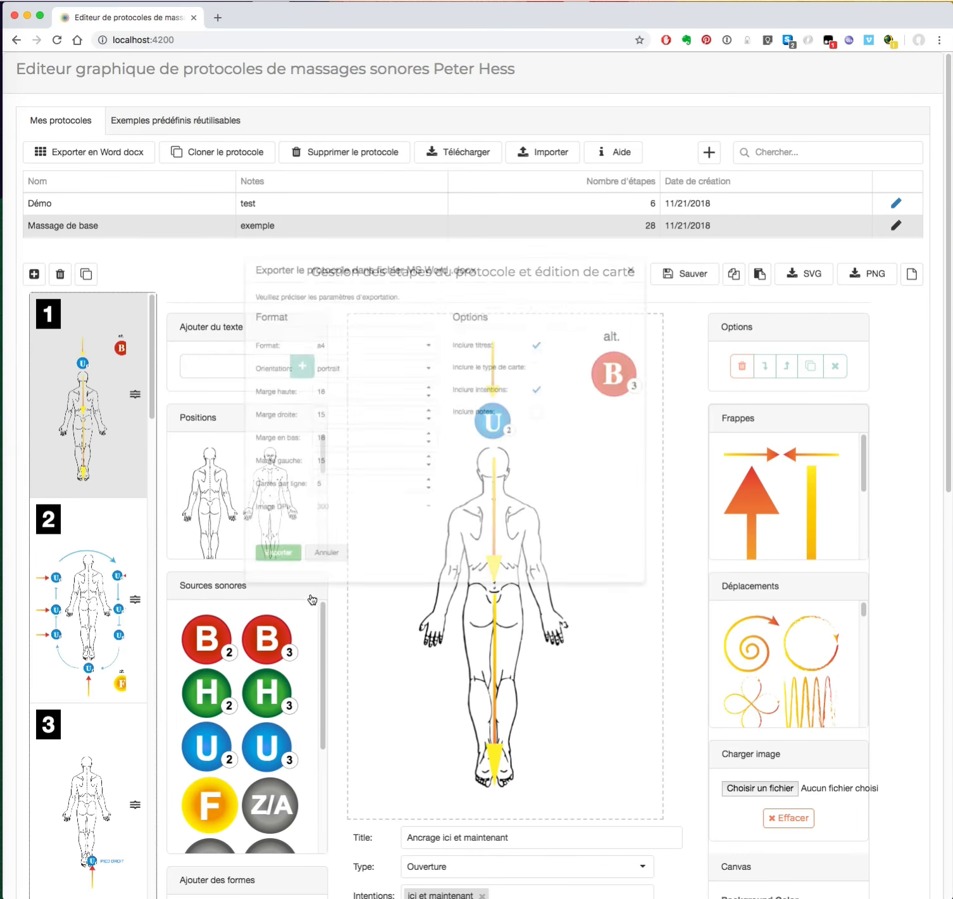
# Examine the title, available types and intentions of card 1 in the "Massage de base" protocol.
pyautogui.scroll(-10, 614, 567)
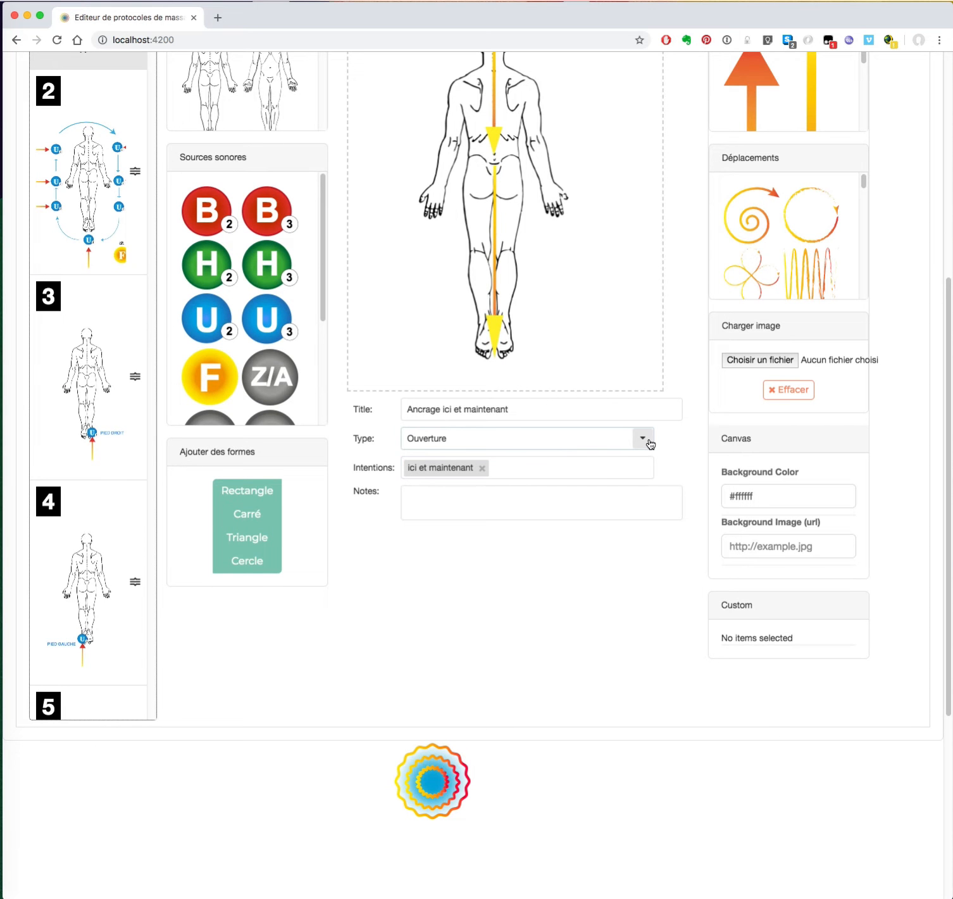
pyautogui.click(643, 439)
pyautogui.scroll(6, 668, 468)
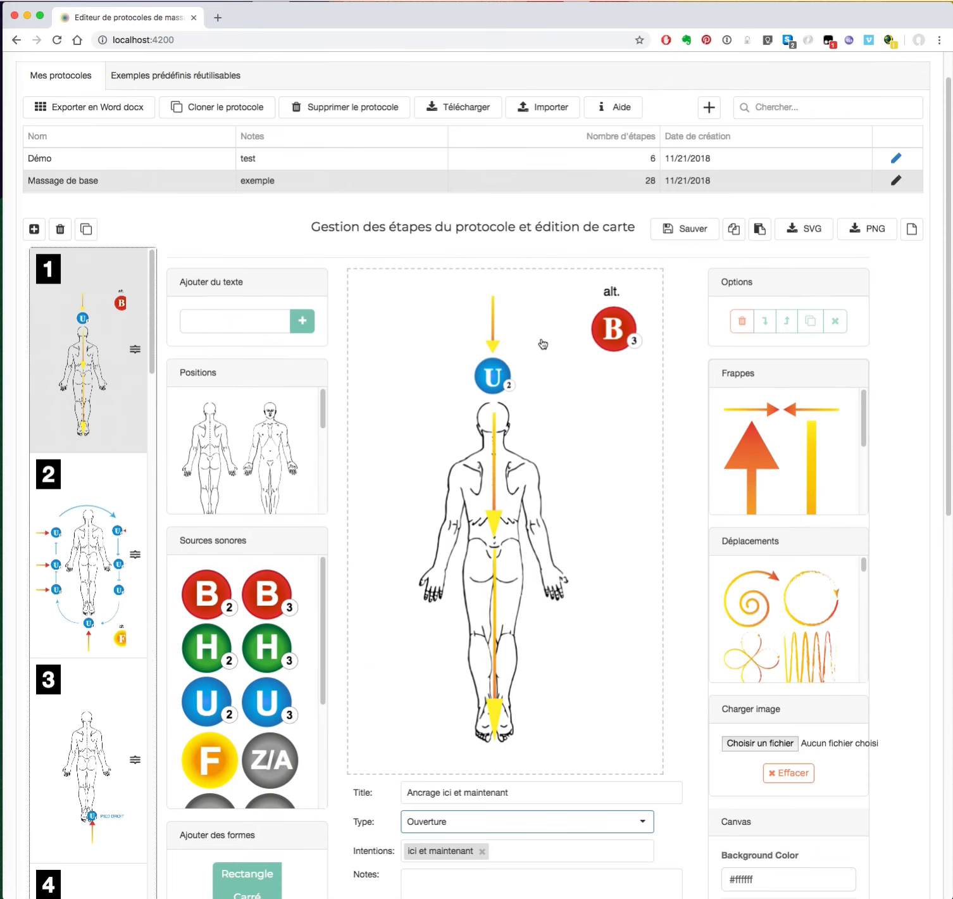
pyautogui.scroll(-3, 670, 467)
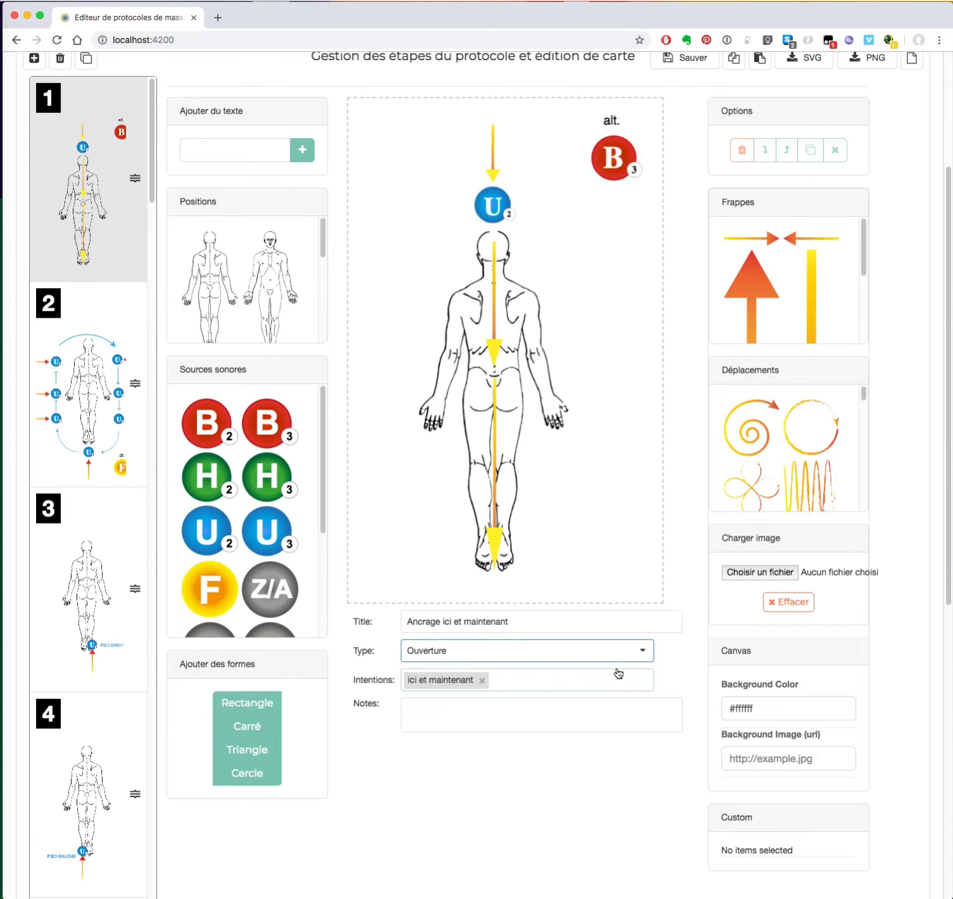
pyautogui.click(644, 650)
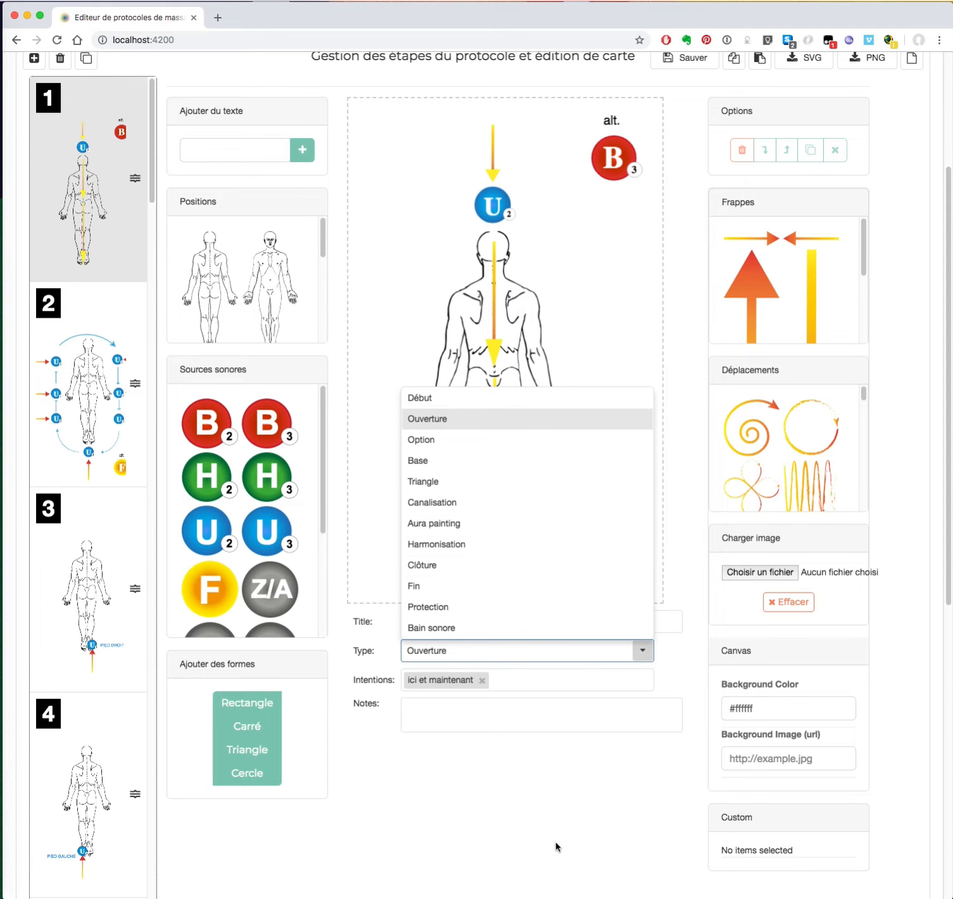
pyautogui.click(511, 822)
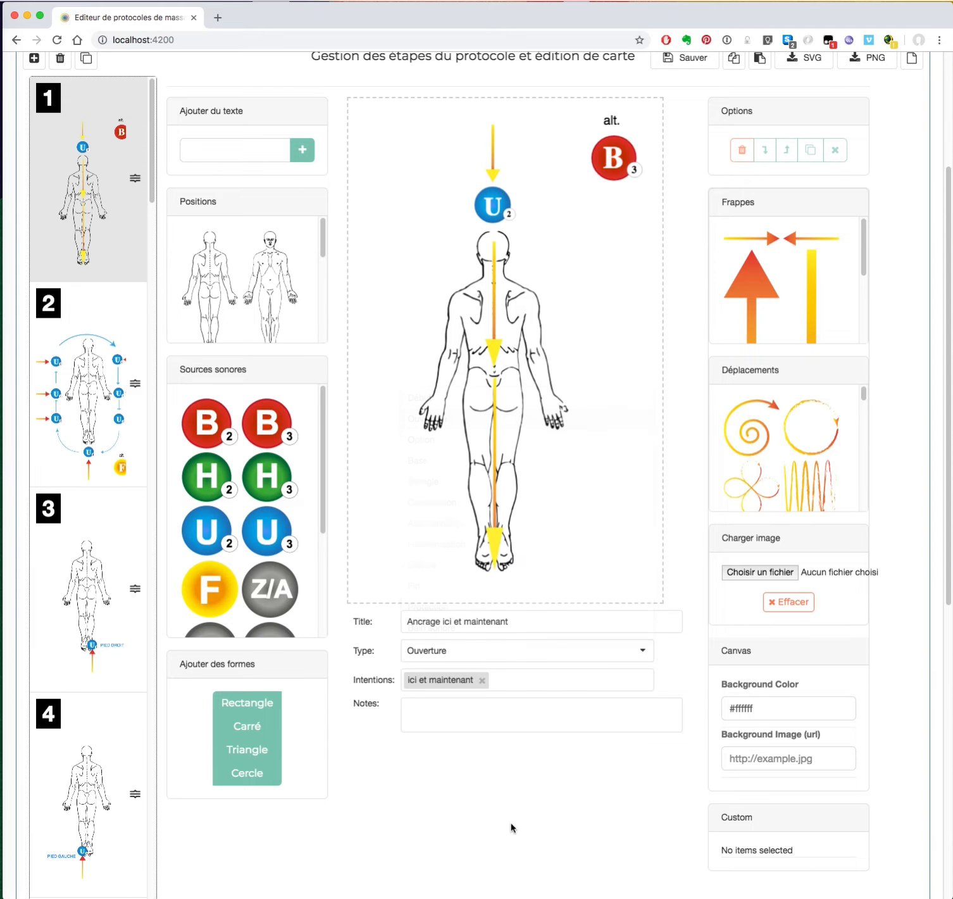
pyautogui.click(484, 621)
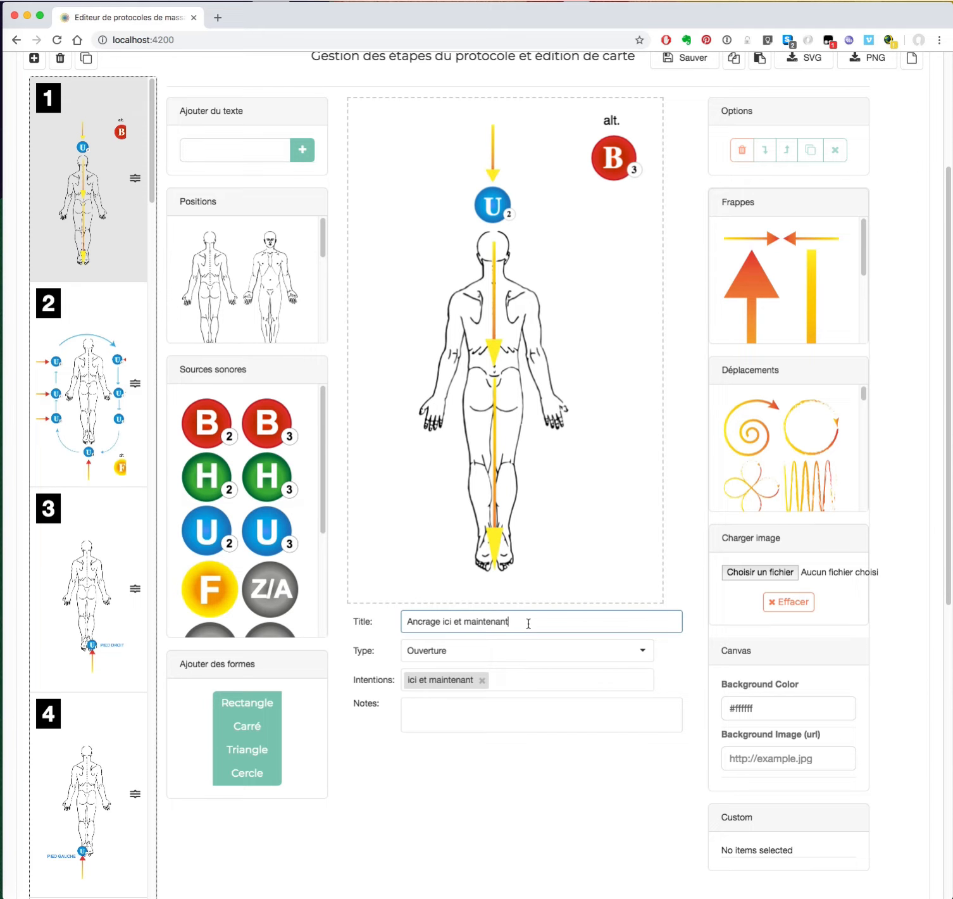
pyautogui.click(461, 651)
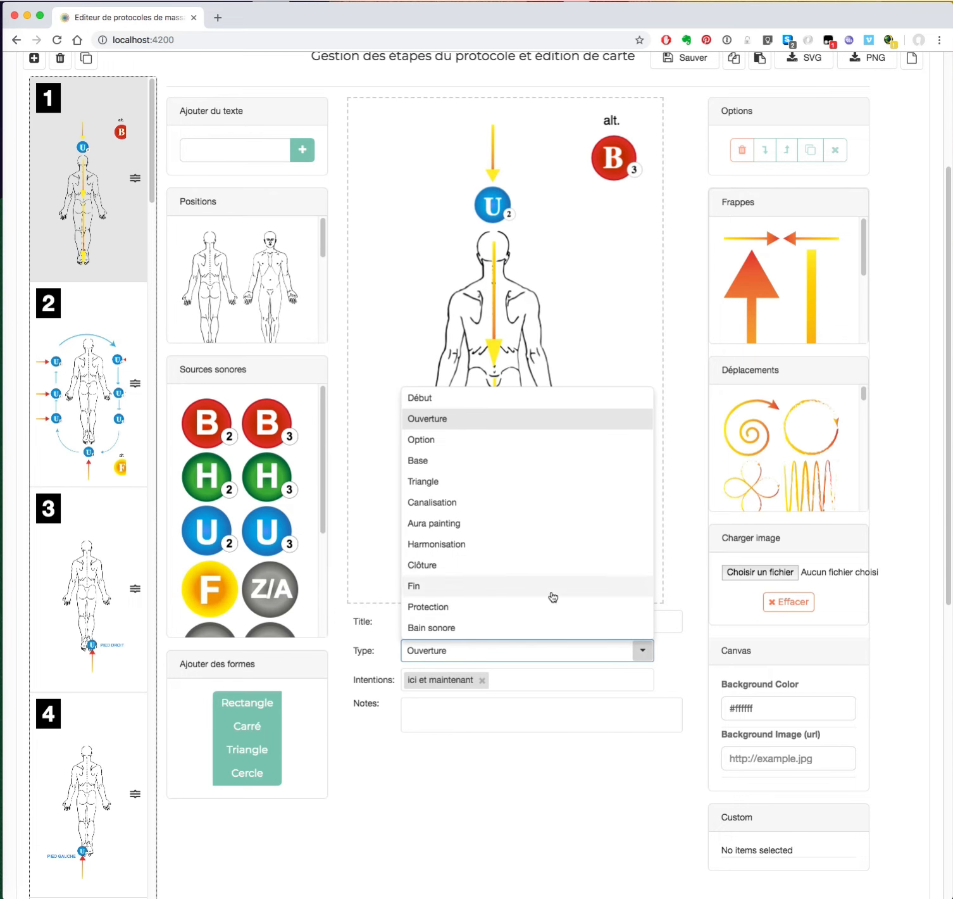
pyautogui.click(465, 739)
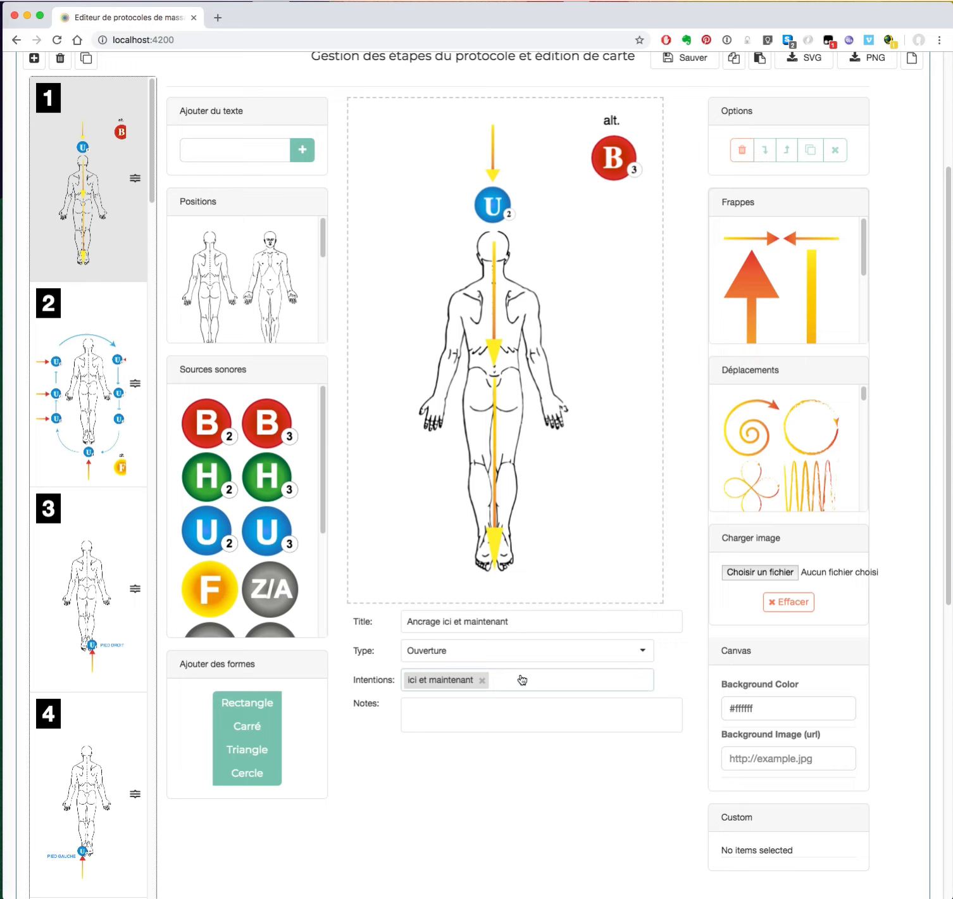
pyautogui.click(522, 680)
# Enter "notes" as the notes of card 1 and save the card.
pyautogui.click(451, 715)
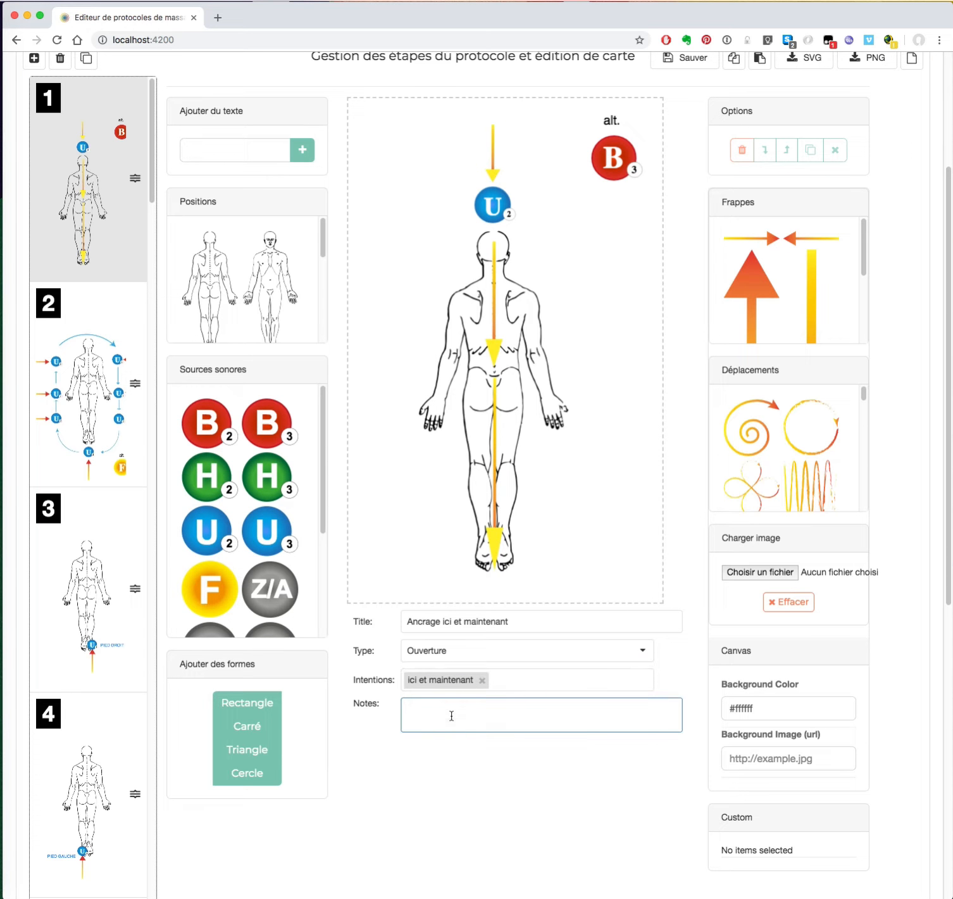
pyautogui.write('notes')
pyautogui.press('Return')
pyautogui.scroll(1, 739, 148)
pyautogui.click(695, 64)
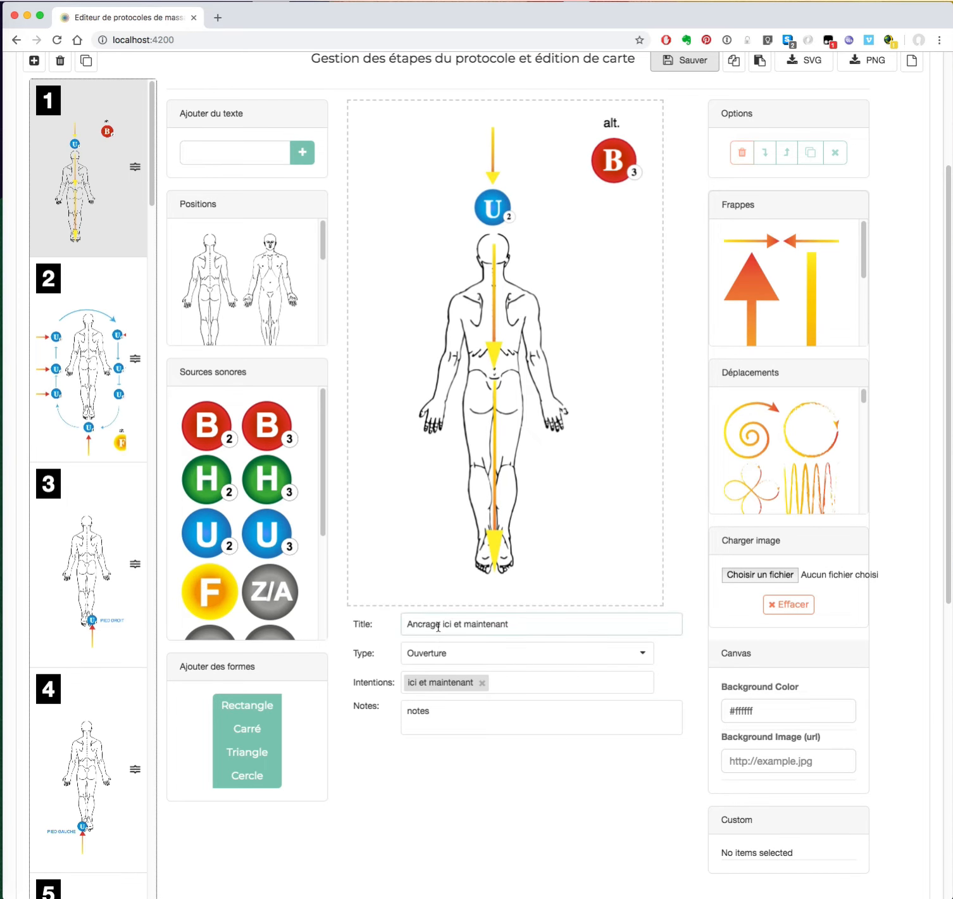
# Export the "Massage de base" protocol to a .docx file with the card type also included, and open it in Word.
pyautogui.scroll(3, 585, 535)
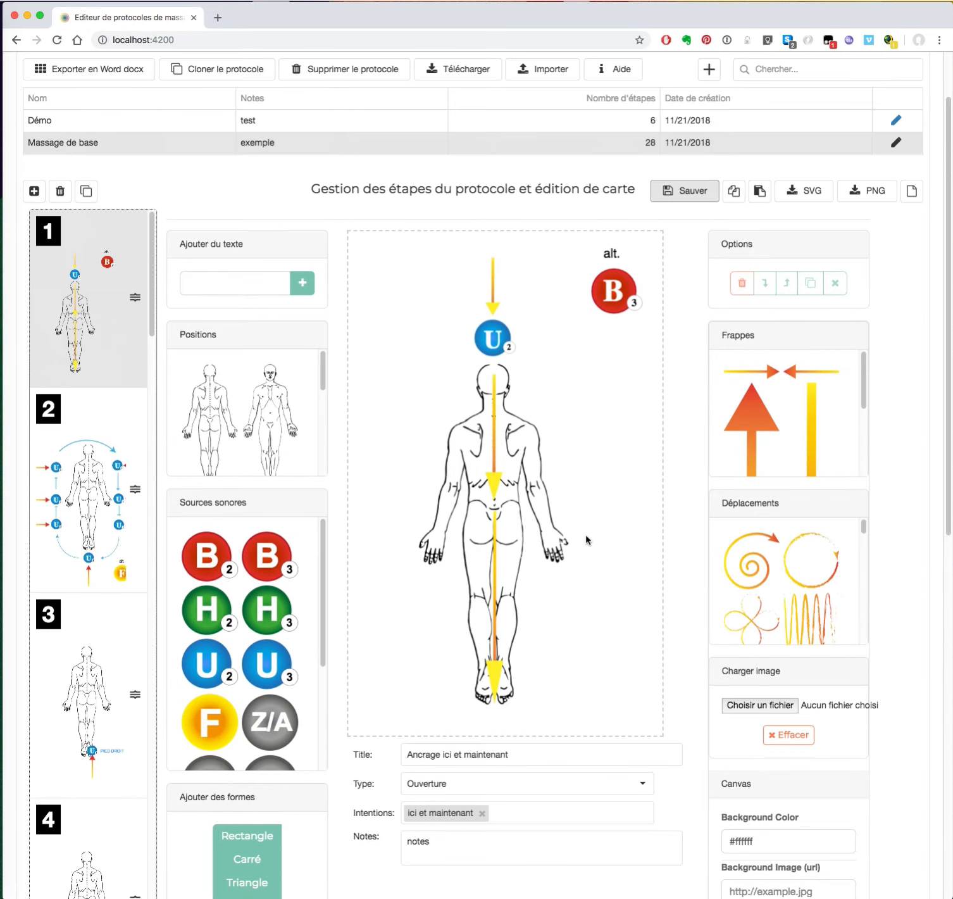
pyautogui.scroll(2, 586, 539)
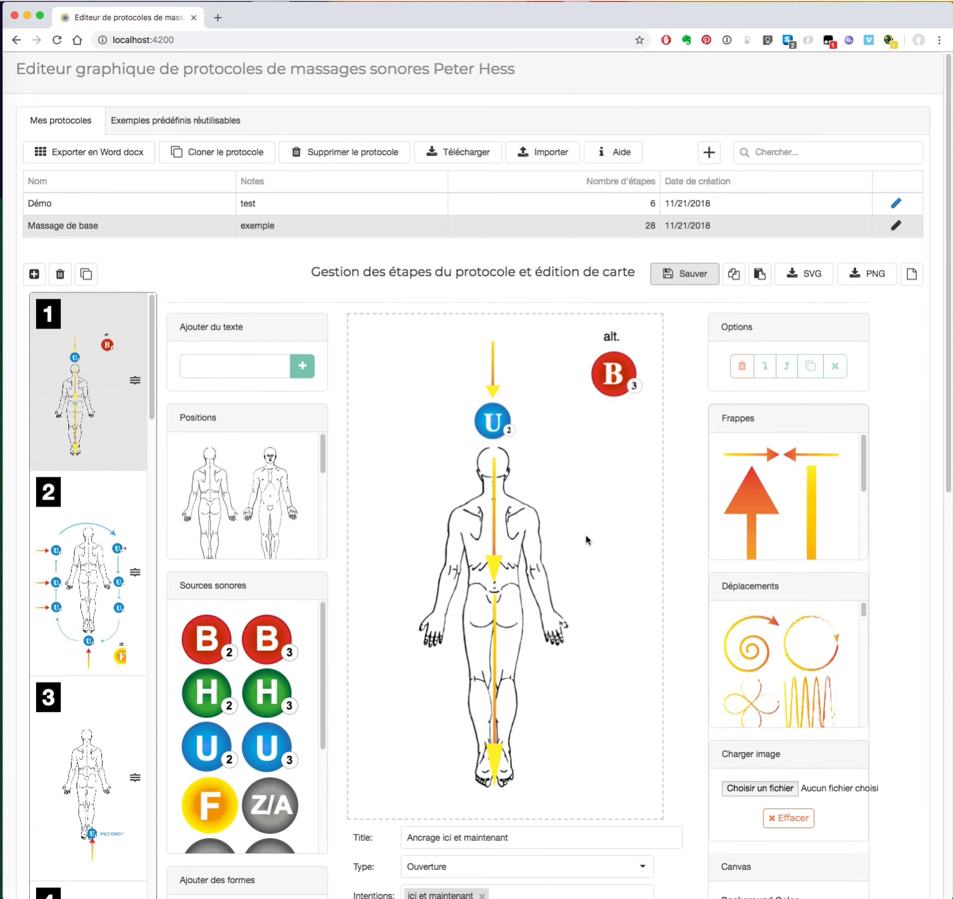
pyautogui.click(97, 160)
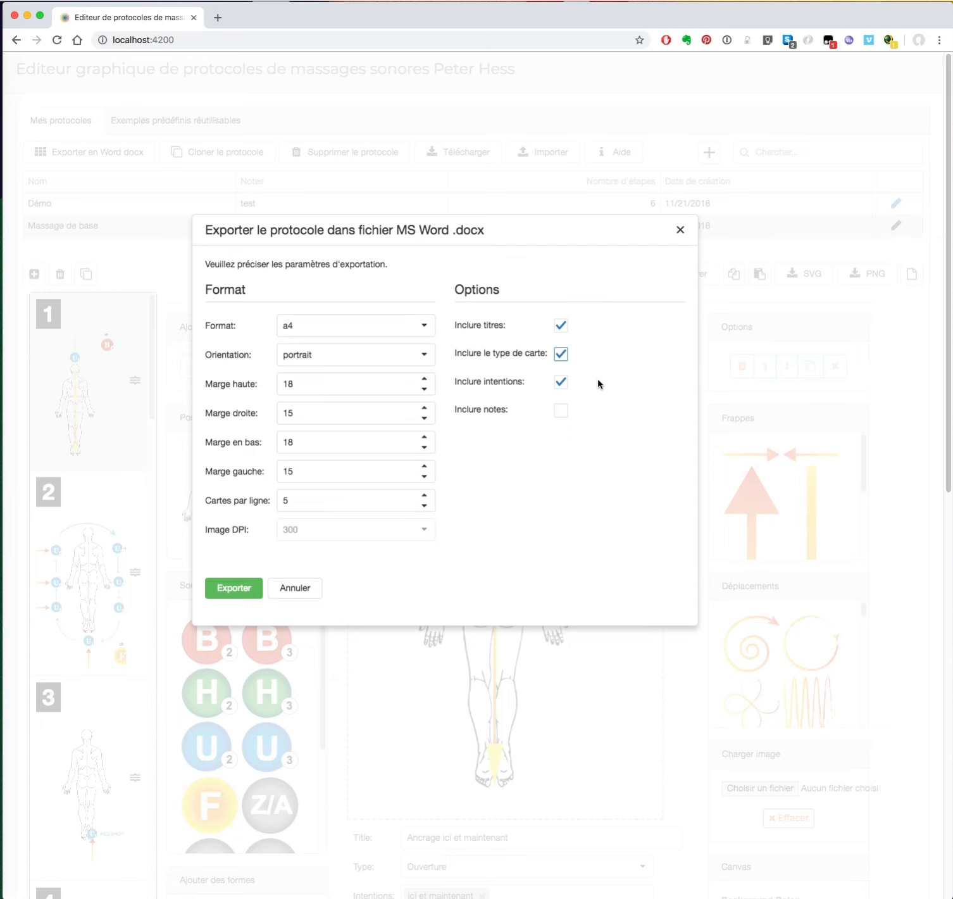
pyautogui.click(257, 599)
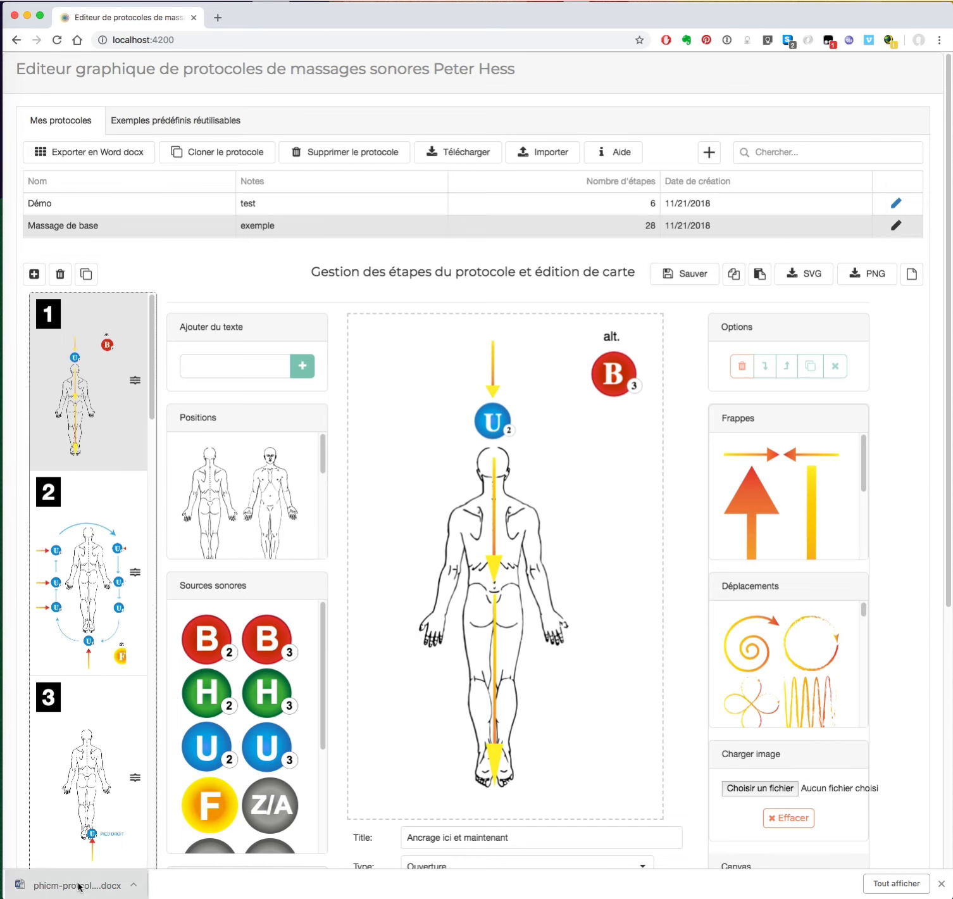
pyautogui.click(79, 886)
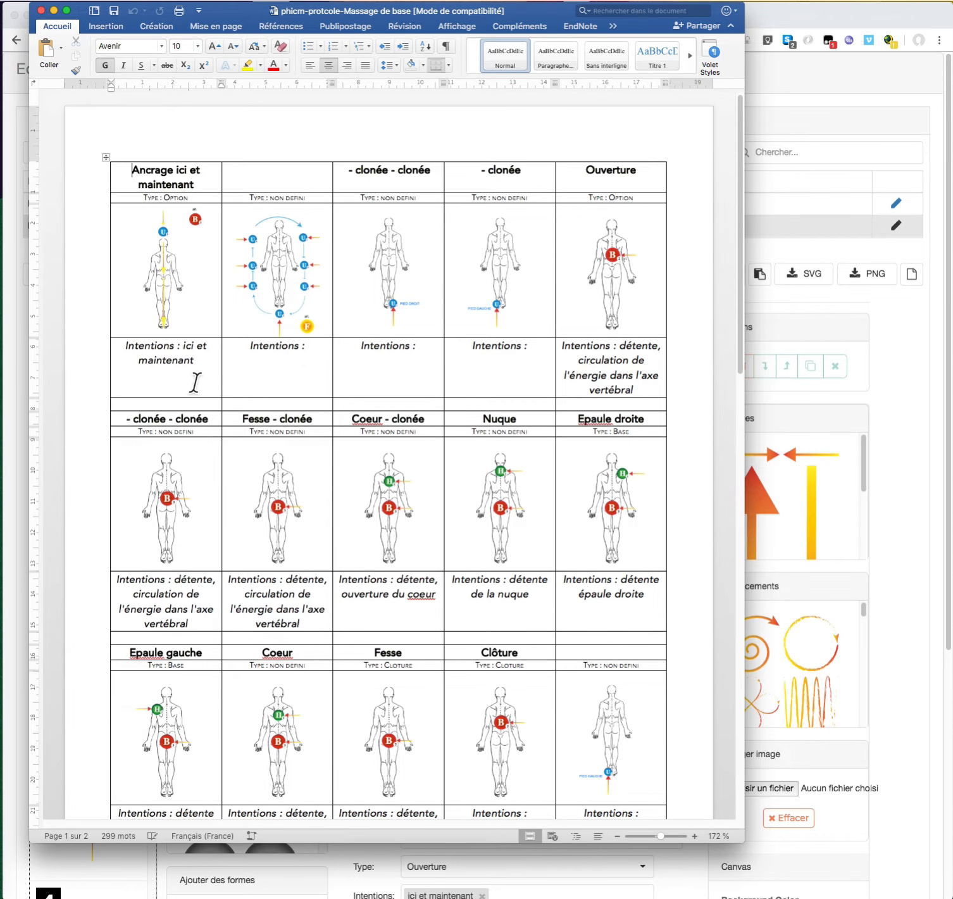
# Enlarge the Word window, zoom in to 377 % and look through the exported cards' titles, types, images and intentions.
pyautogui.click(261, 373)
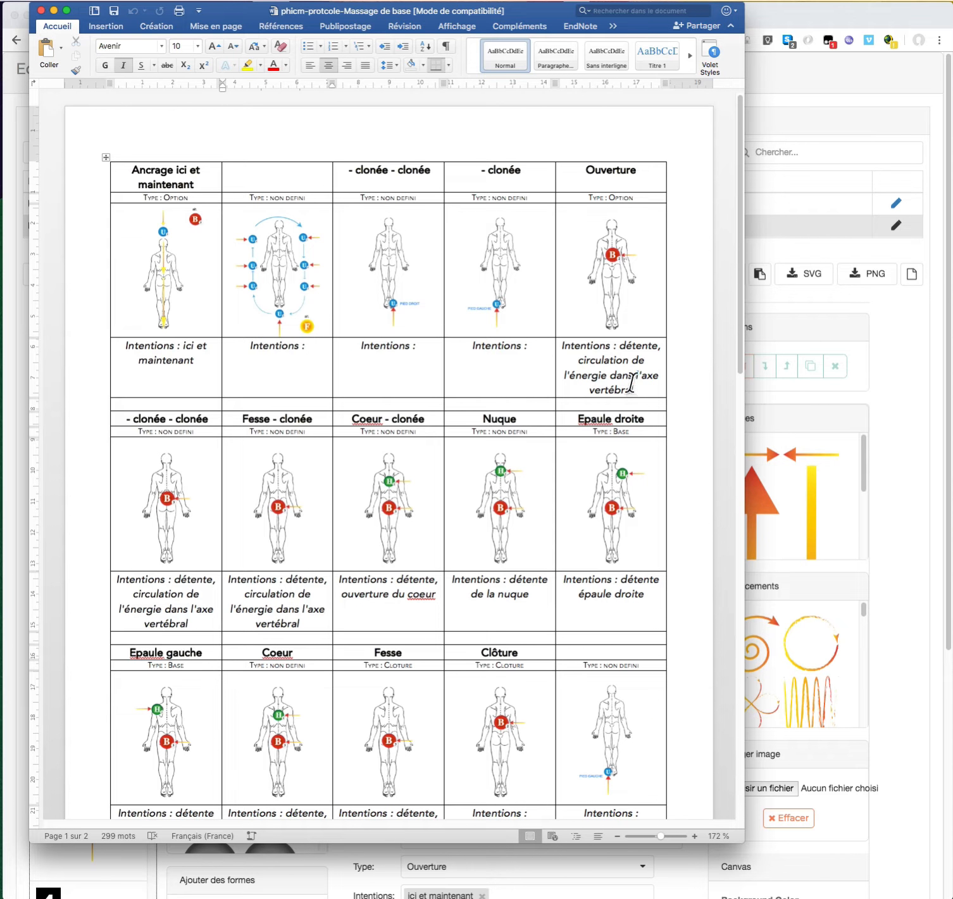
pyautogui.moveTo(626, 348); pyautogui.dragTo(645, 386)
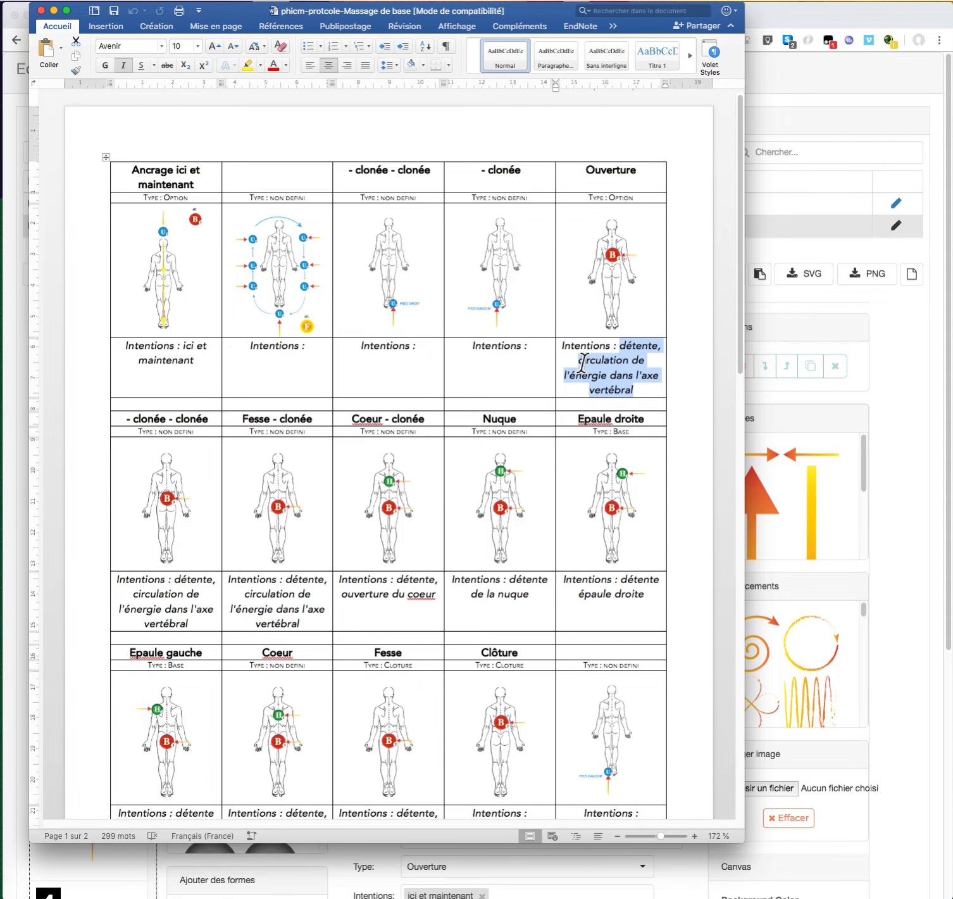
pyautogui.moveTo(740, 840); pyautogui.dragTo(937, 895)
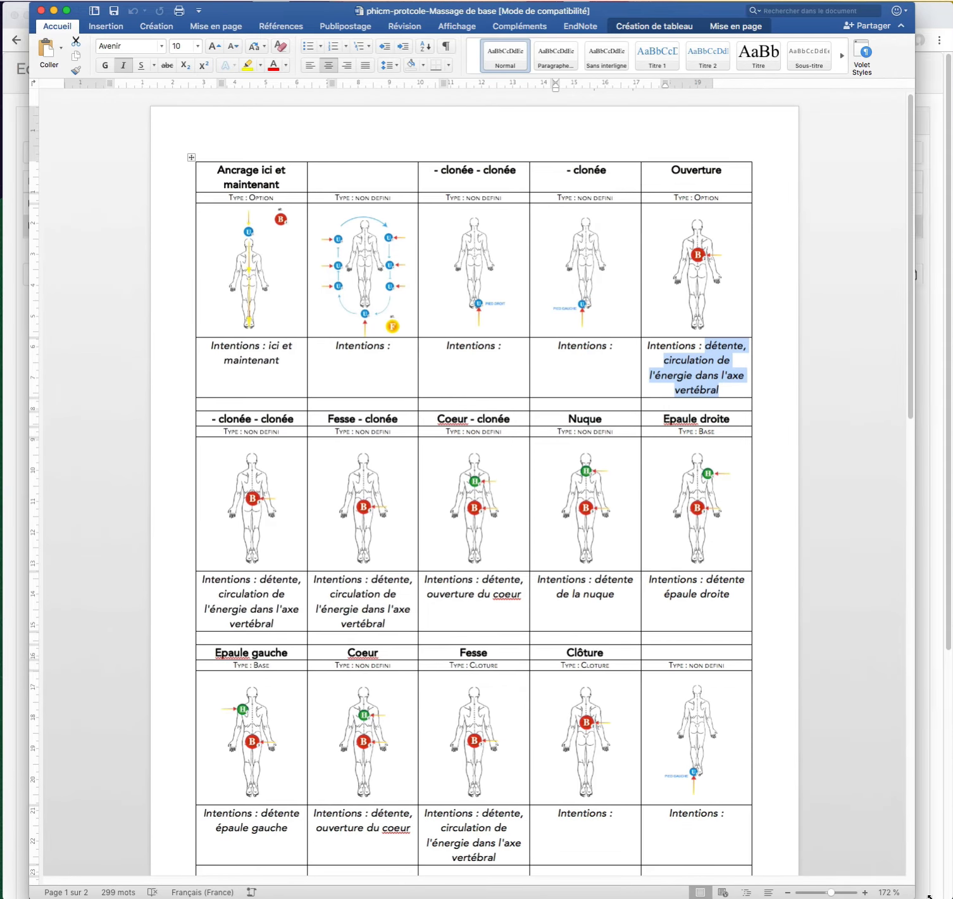
pyautogui.moveTo(854, 893); pyautogui.dragTo(870, 892)
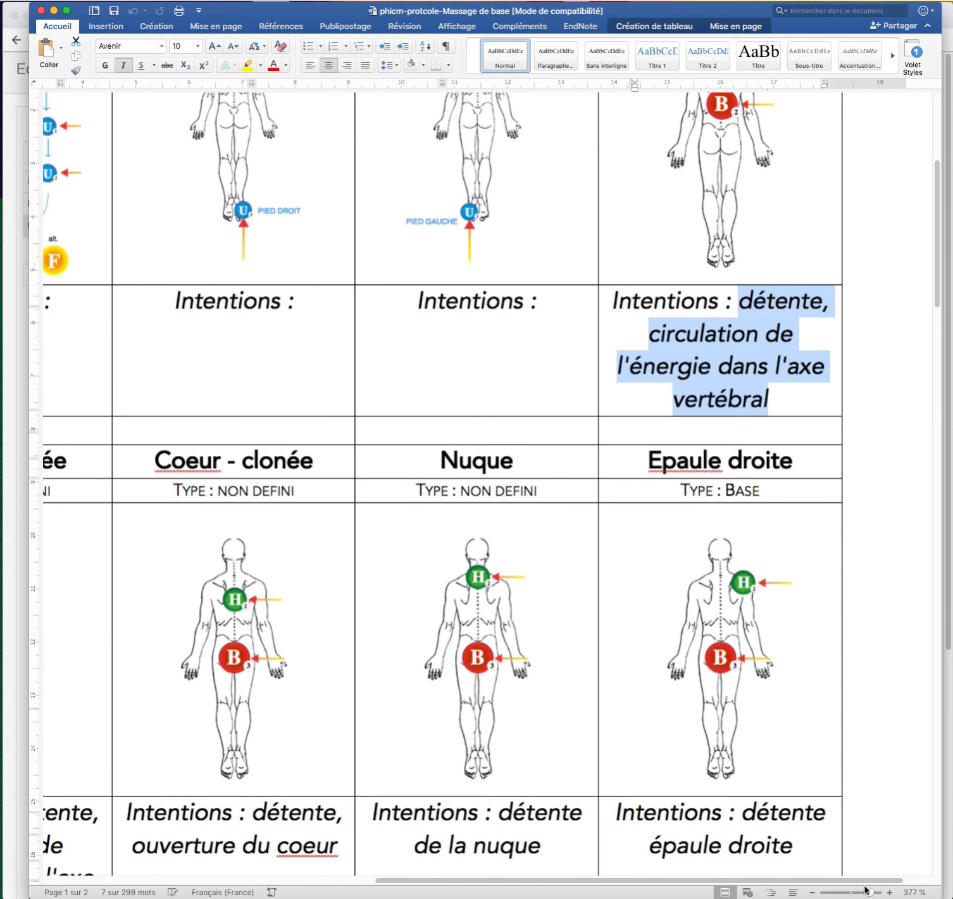
pyautogui.scroll(5, 528, 418)
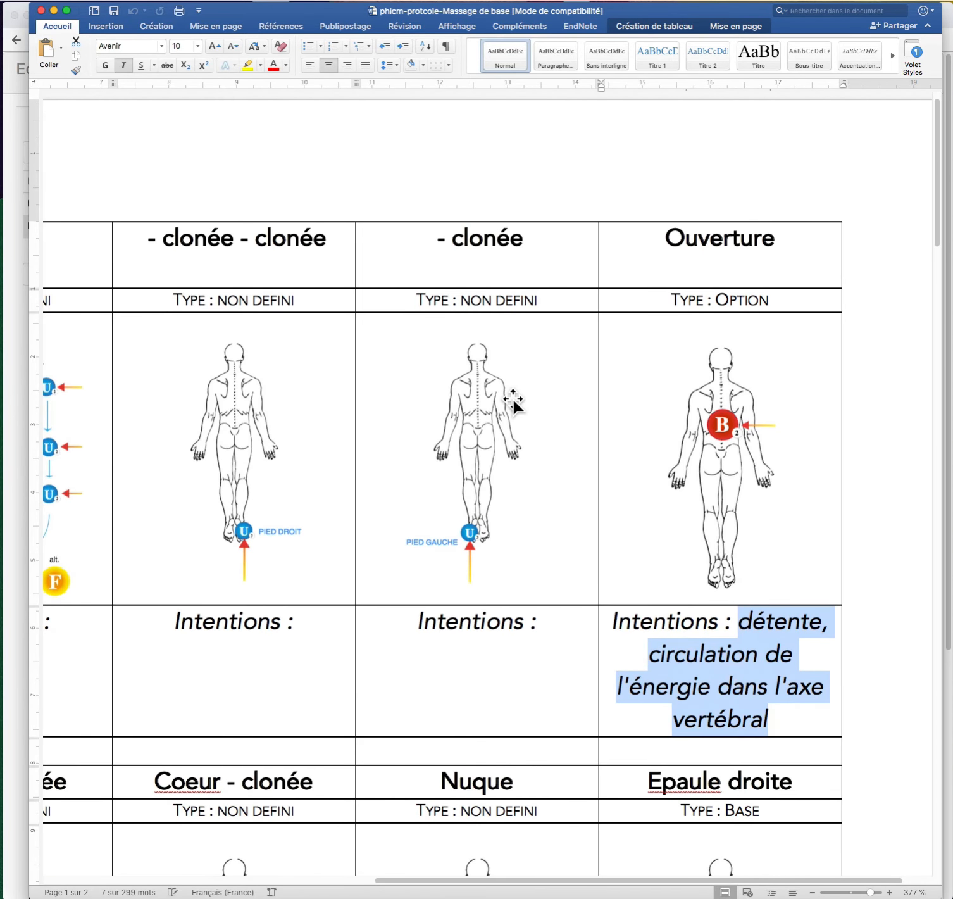
pyautogui.scroll(-7, 510, 399)
pyautogui.scroll(-15, 484, 449)
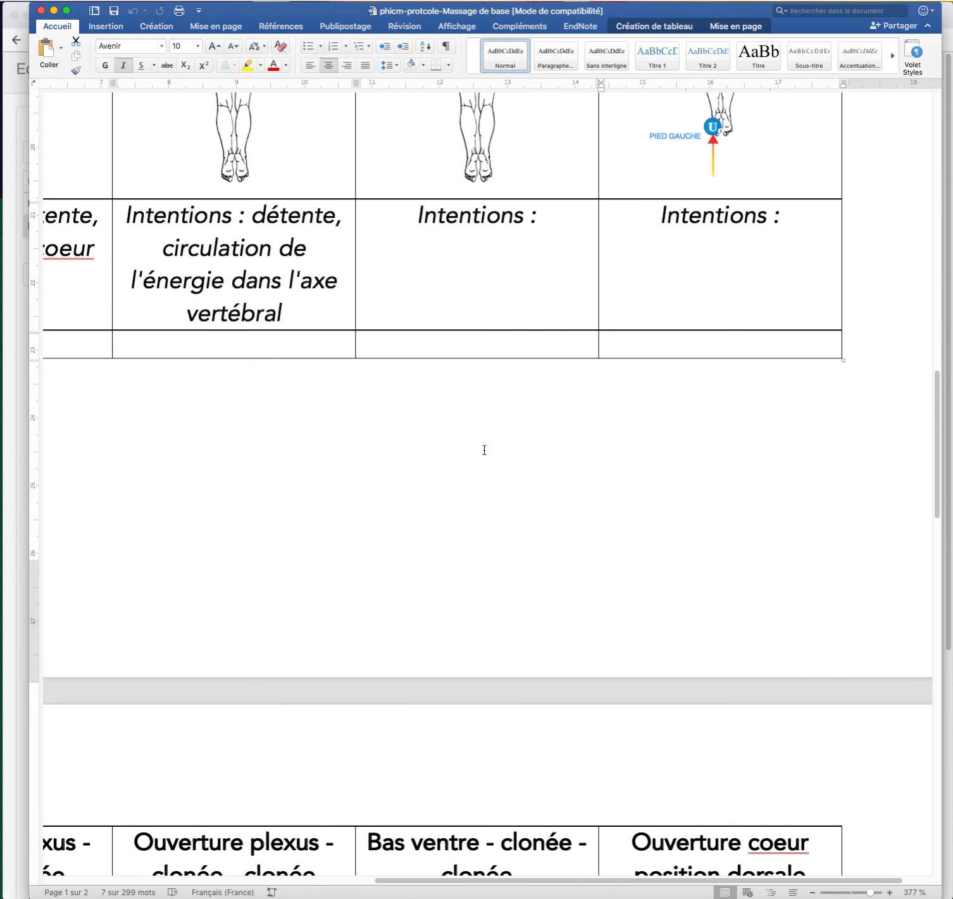
pyautogui.scroll(8, 484, 454)
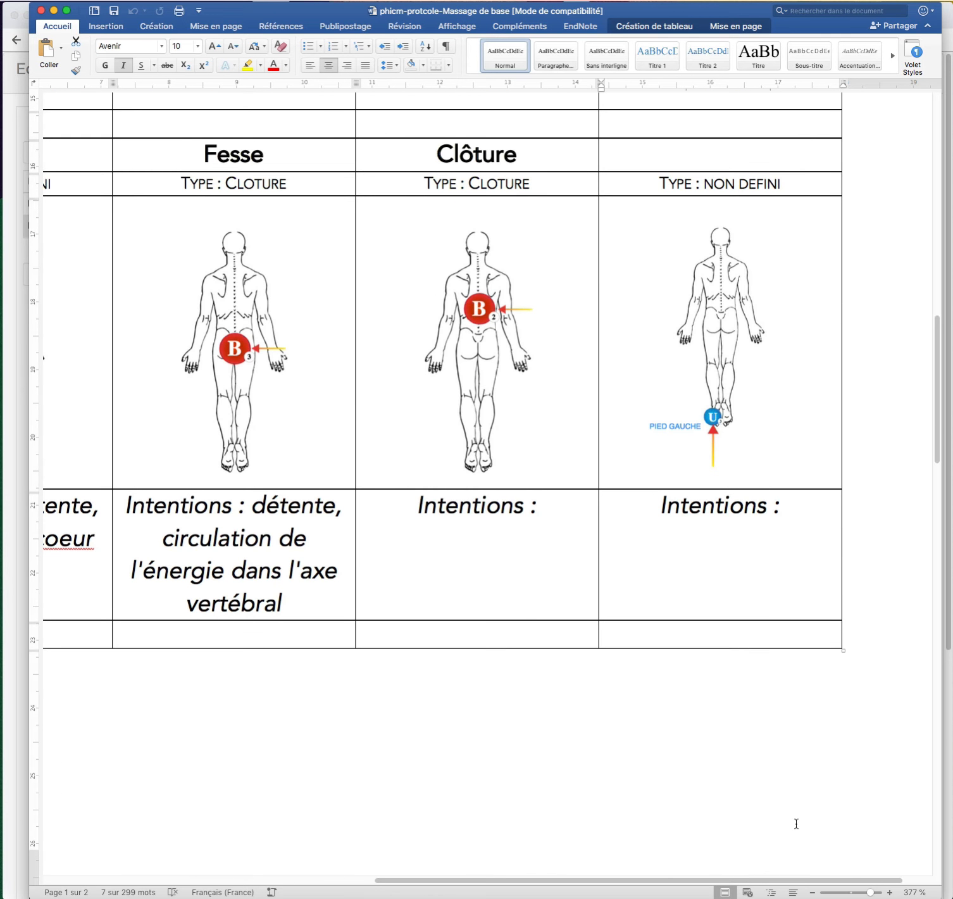
# Zoom the Word document out to 137 % and delete the stray "=>" below the first page's table.
pyautogui.moveTo(868, 892); pyautogui.dragTo(853, 892)
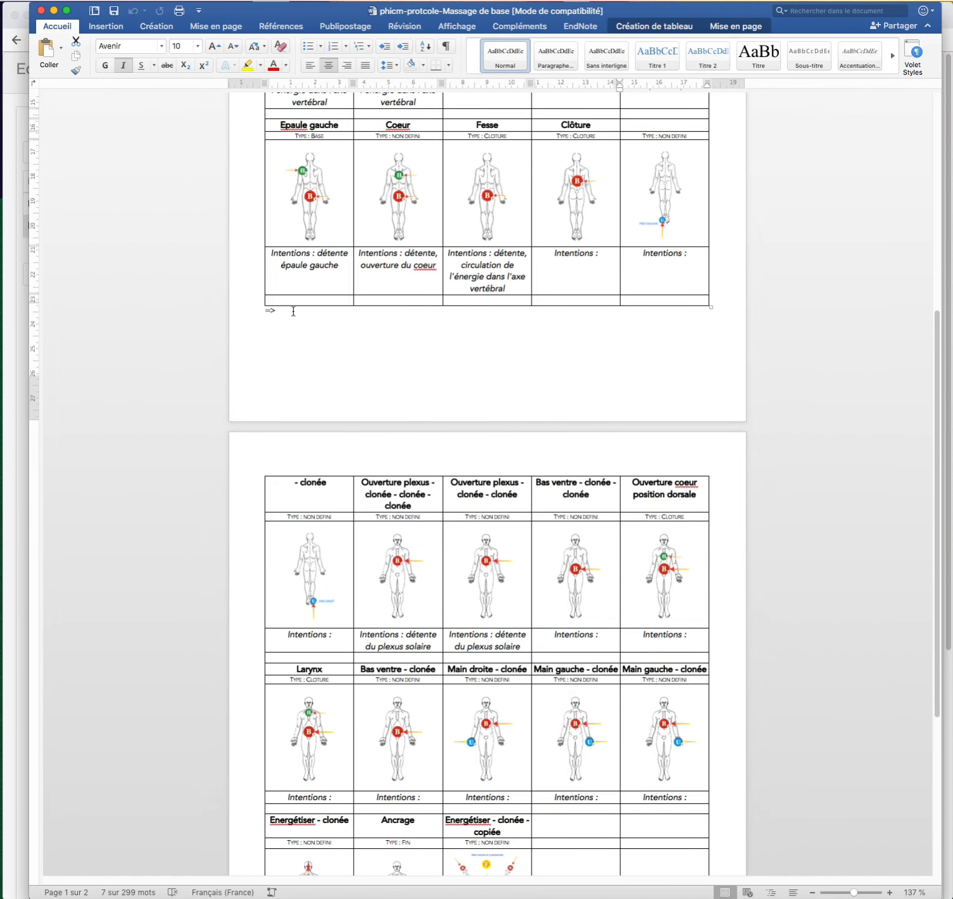
pyautogui.click(293, 311)
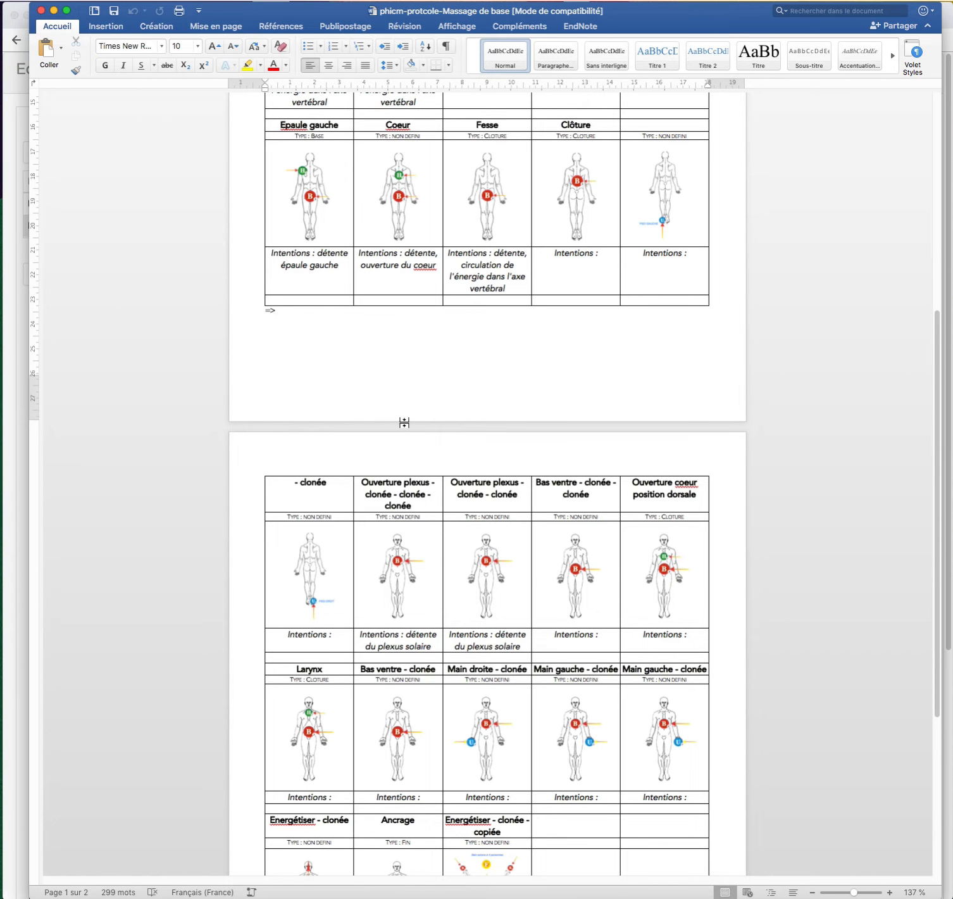
pyautogui.scroll(10, 358, 431)
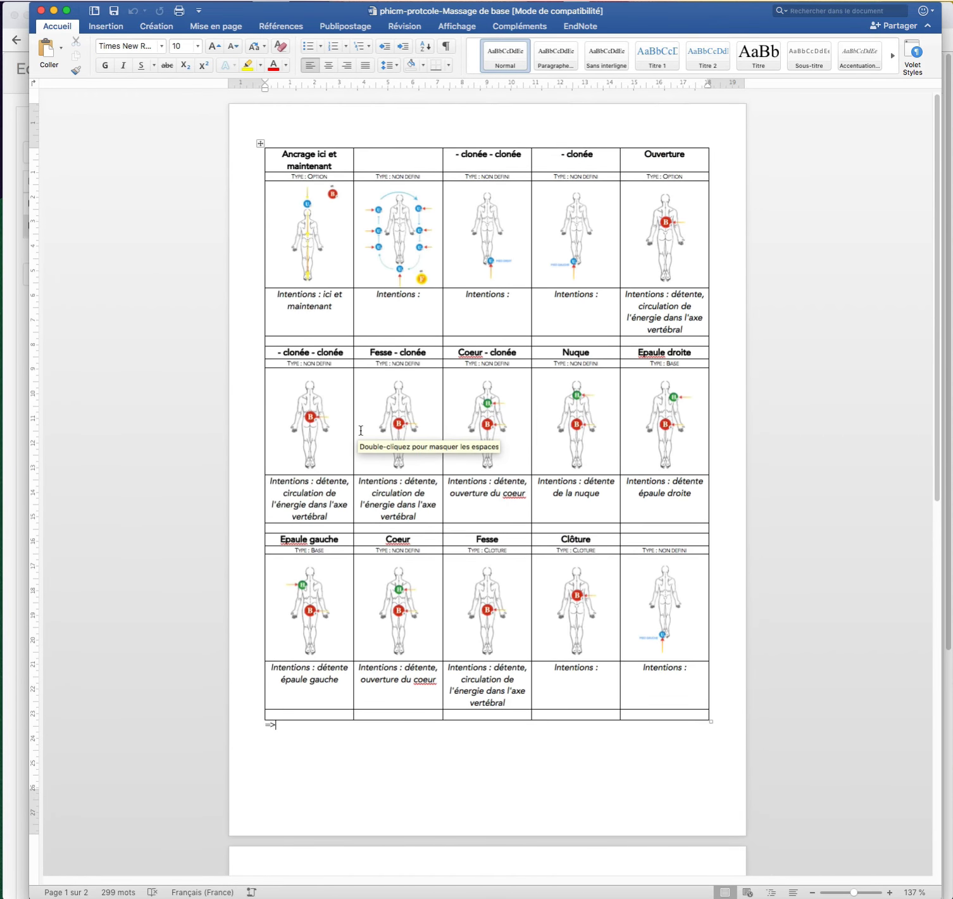
pyautogui.scroll(-9, 361, 430)
pyautogui.press('BackSpace')
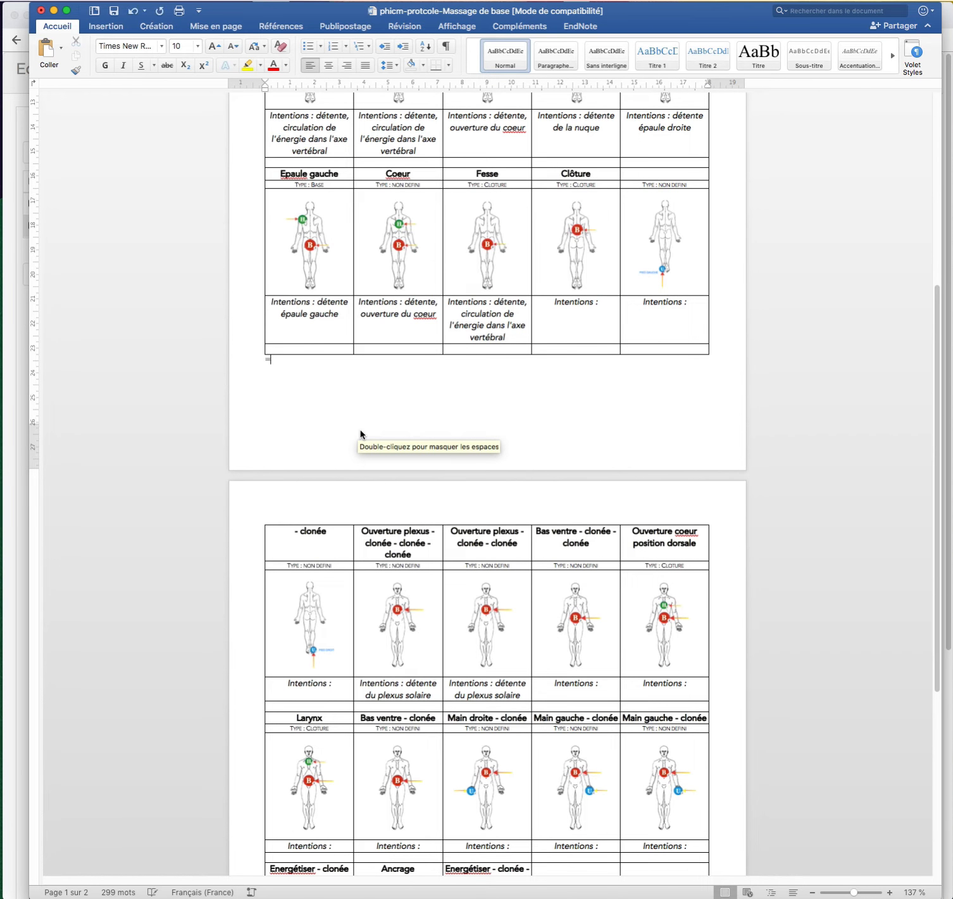
pyautogui.scroll(9, 447, 432)
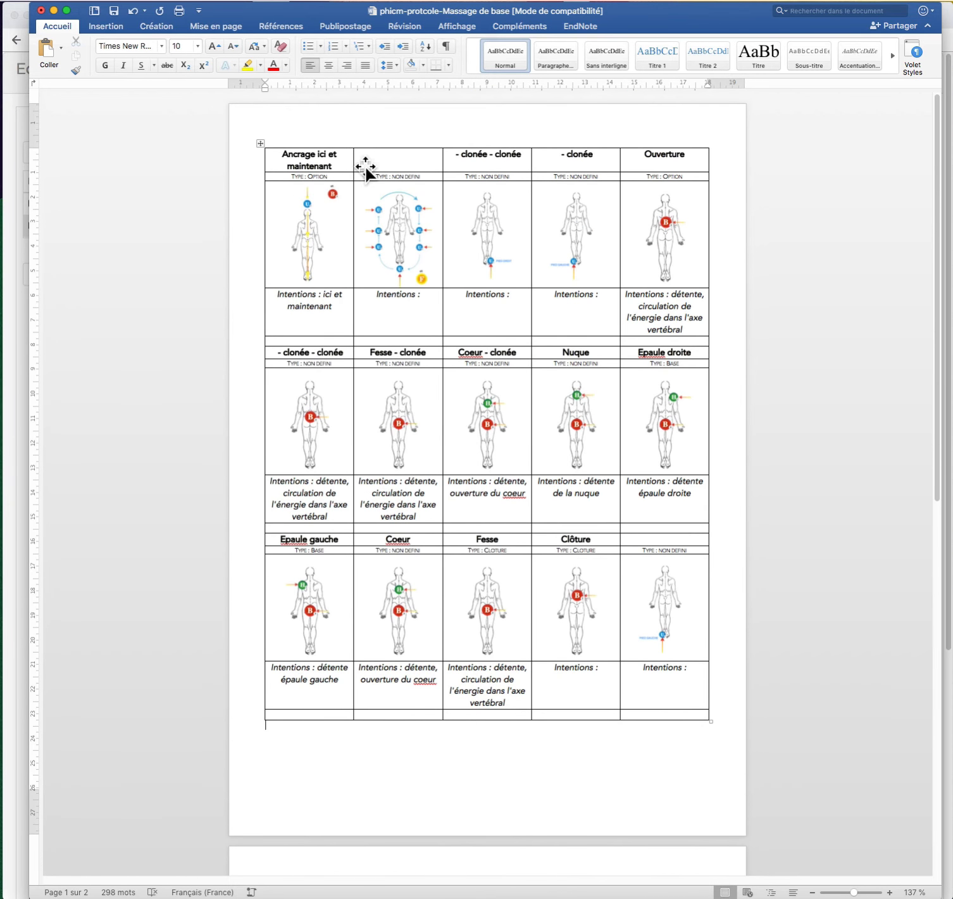
# Look over the card title row and the second page, and close the Word document without saving the changes.
pyautogui.moveTo(304, 153); pyautogui.dragTo(697, 160)
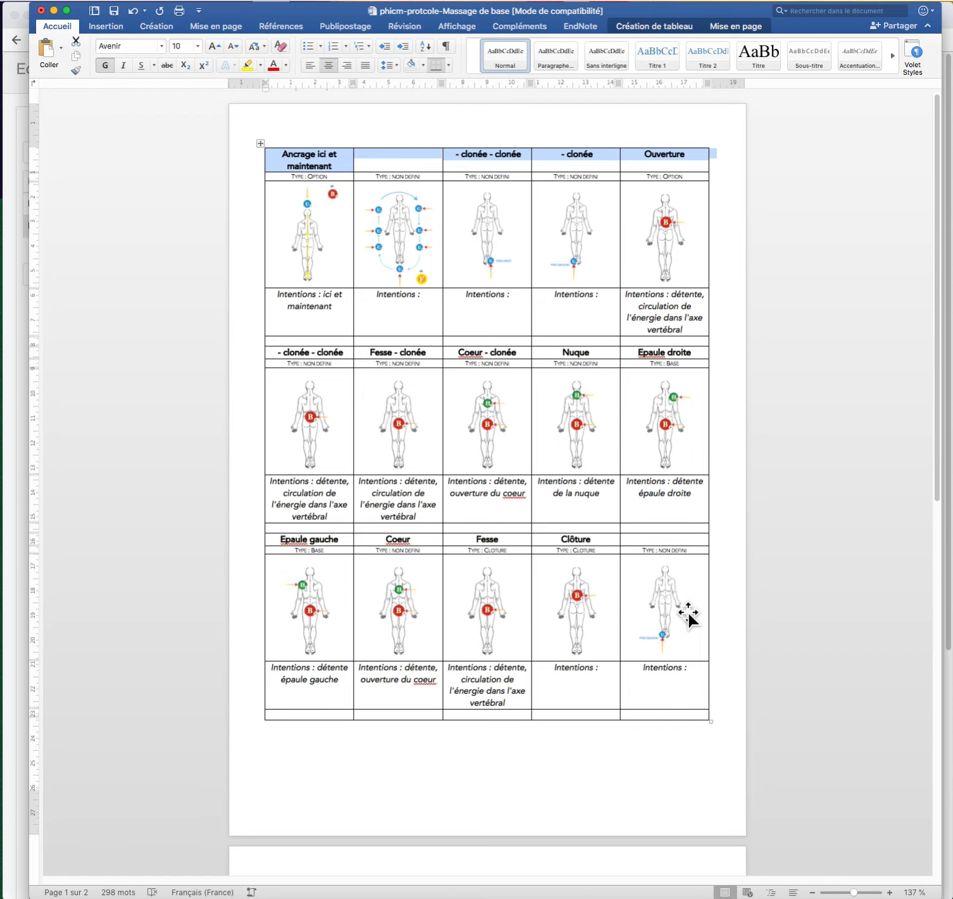
pyautogui.scroll(-10, 592, 524)
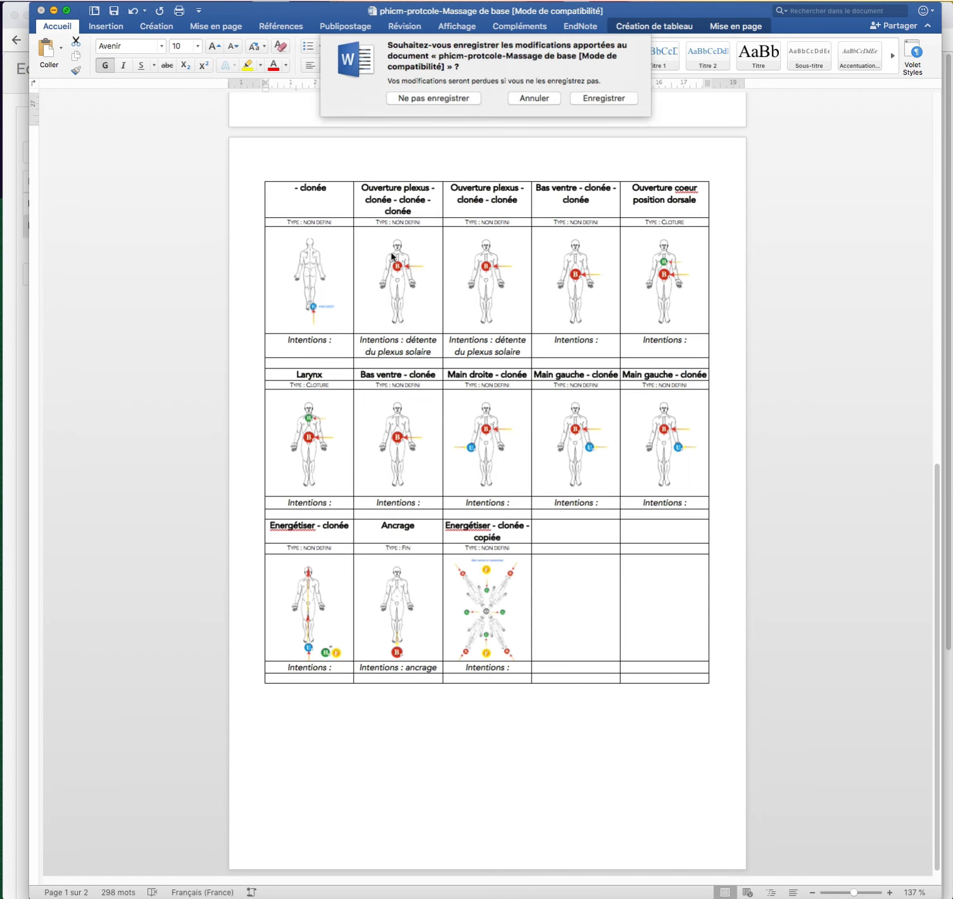
pyautogui.click(42, 10)
pyautogui.click(419, 103)
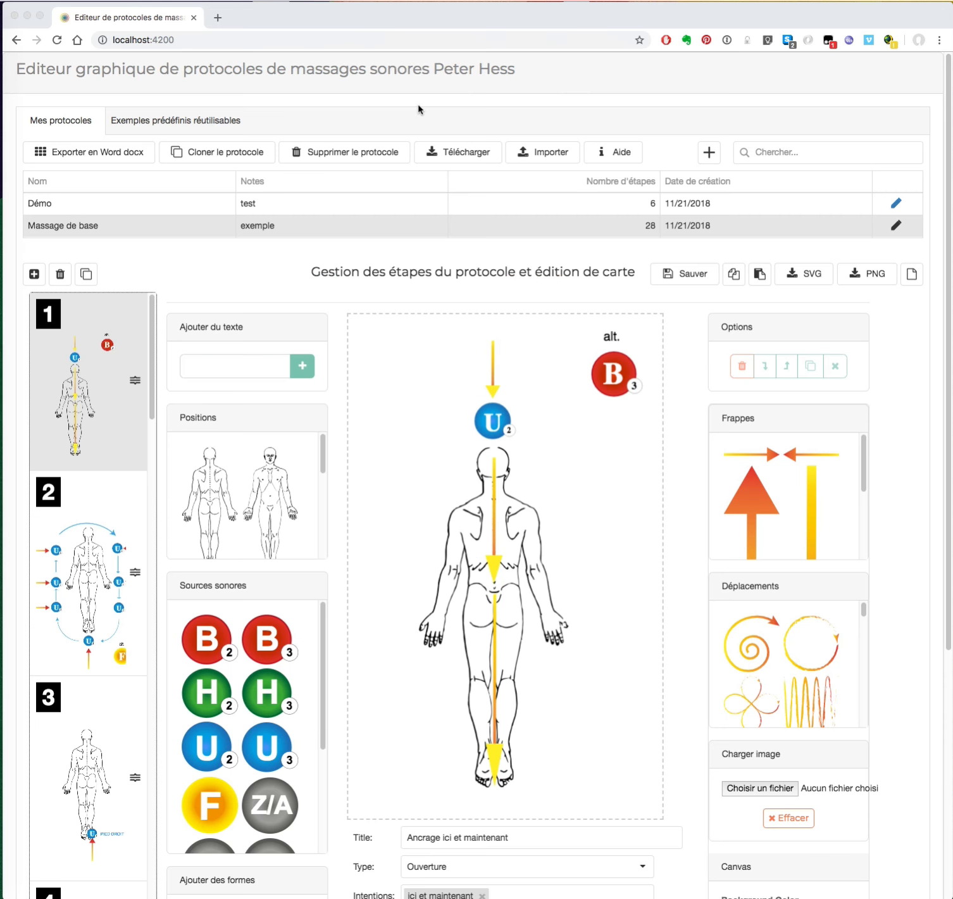
# Export the "Massage de base" protocol to .docx as a3, paysage, with 6 cards per line, and open it in Word.
pyautogui.click(126, 153)
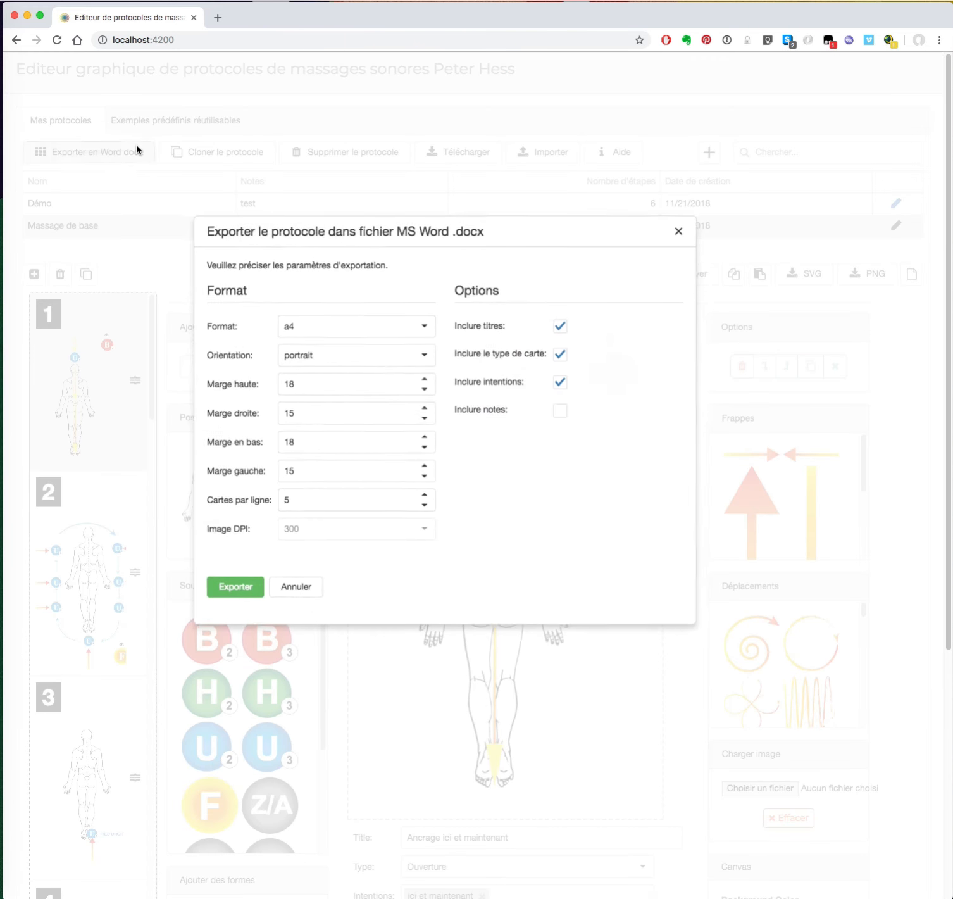
pyautogui.click(421, 327)
pyautogui.click(314, 368)
pyautogui.click(308, 355)
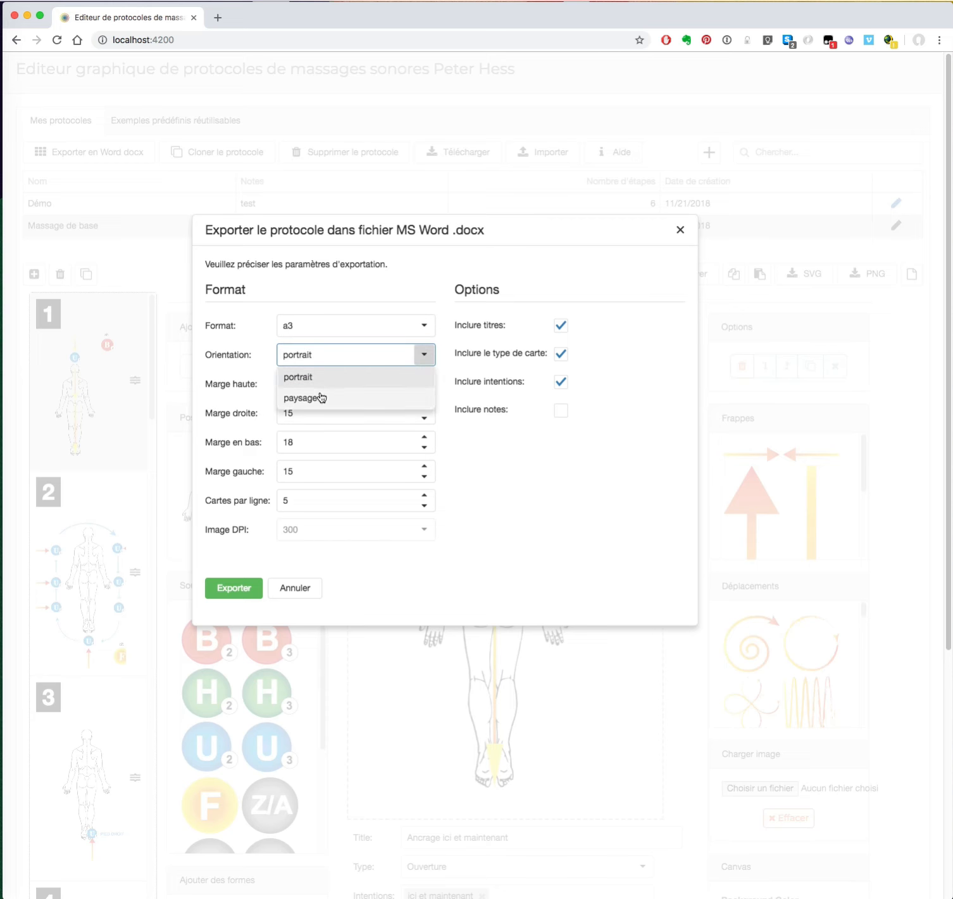
pyautogui.click(320, 397)
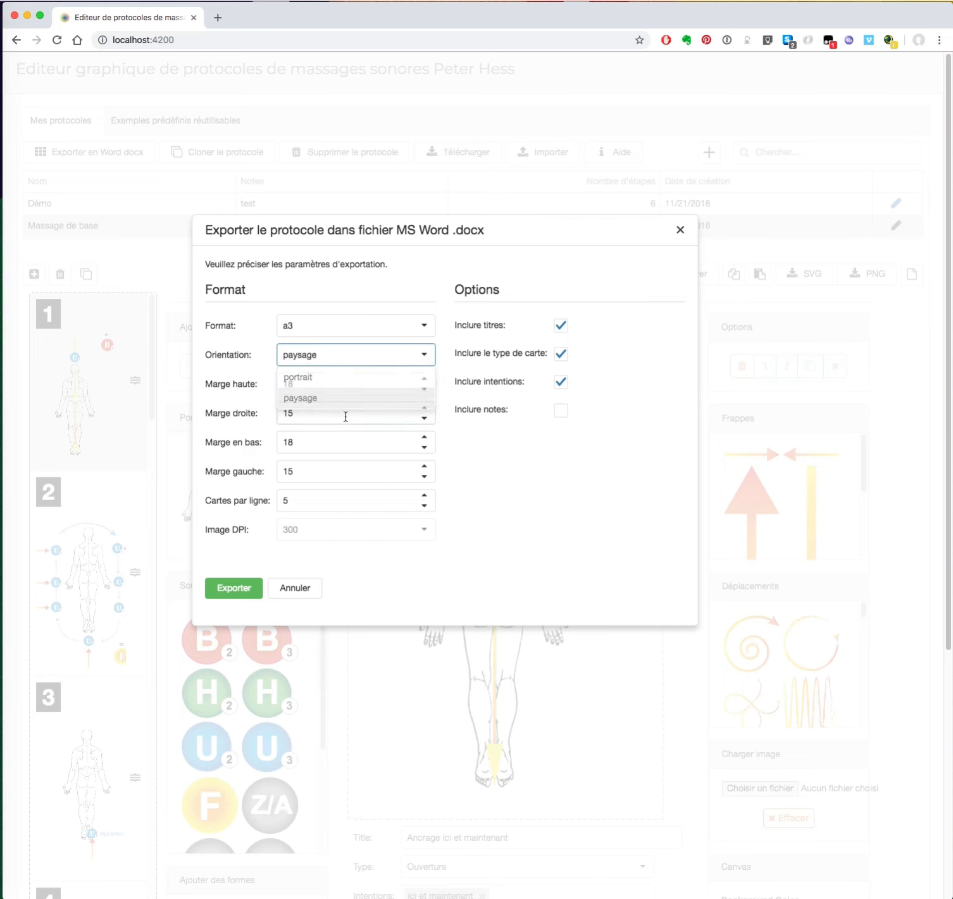
pyautogui.click(424, 496)
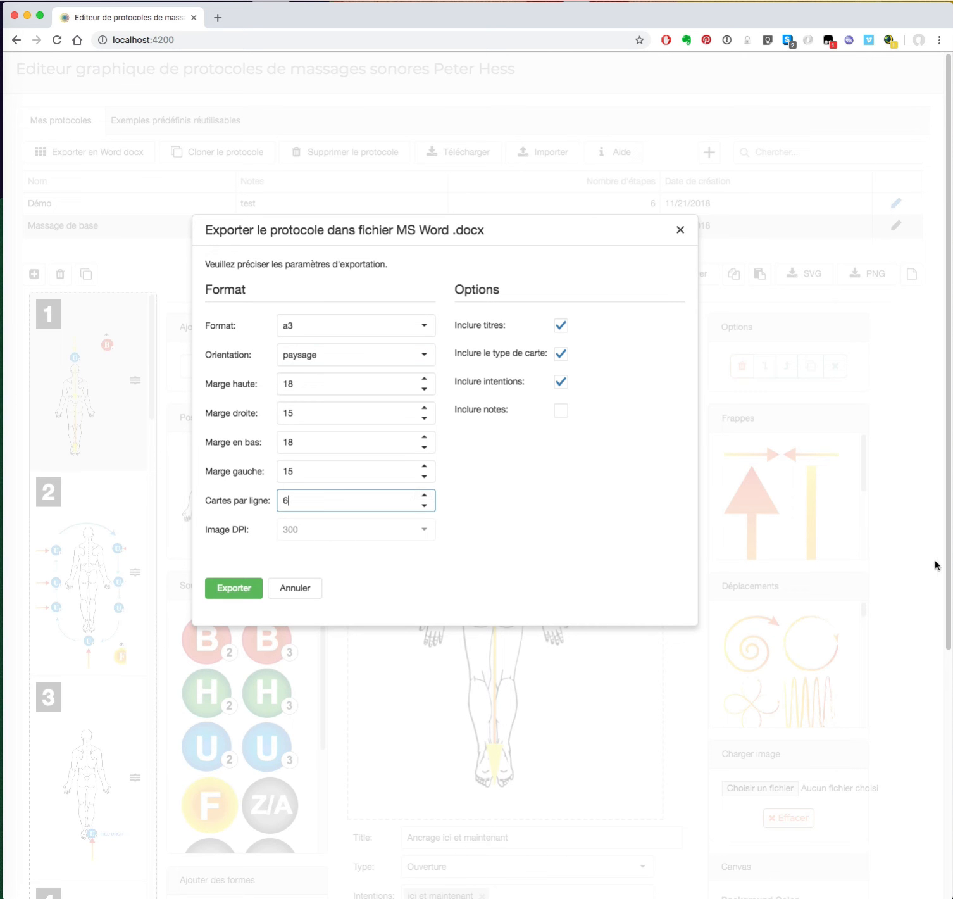
pyautogui.click(247, 588)
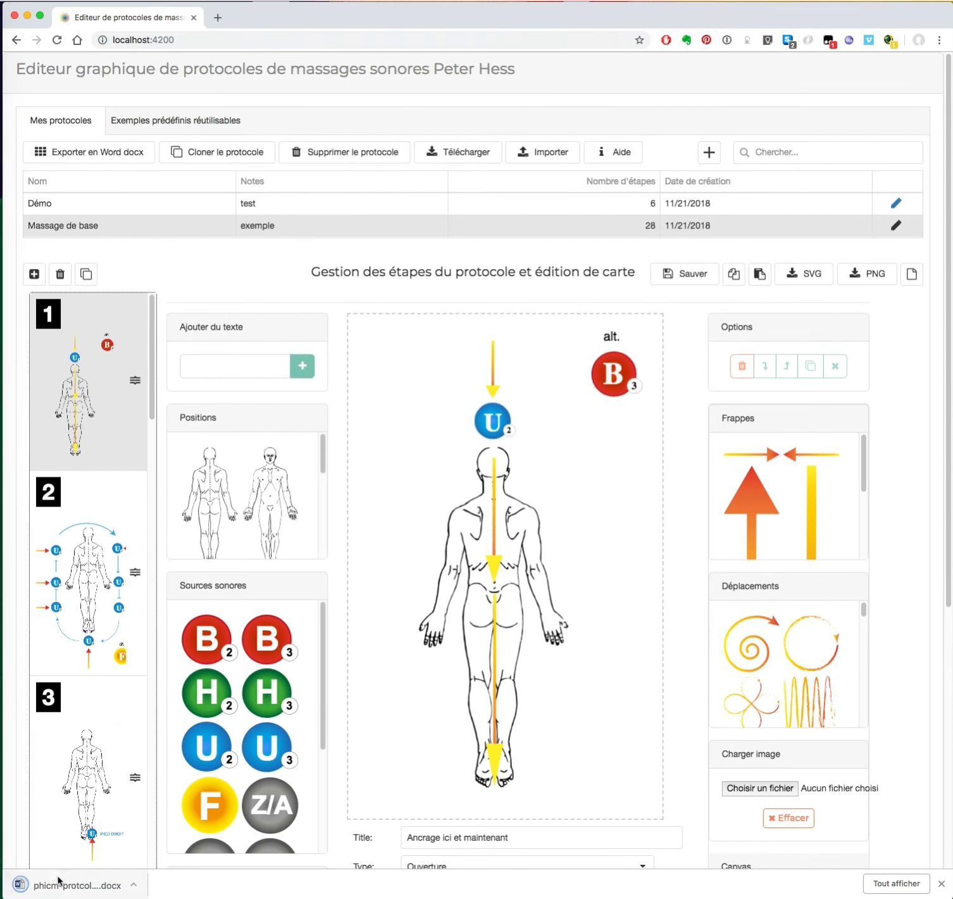
pyautogui.click(58, 879)
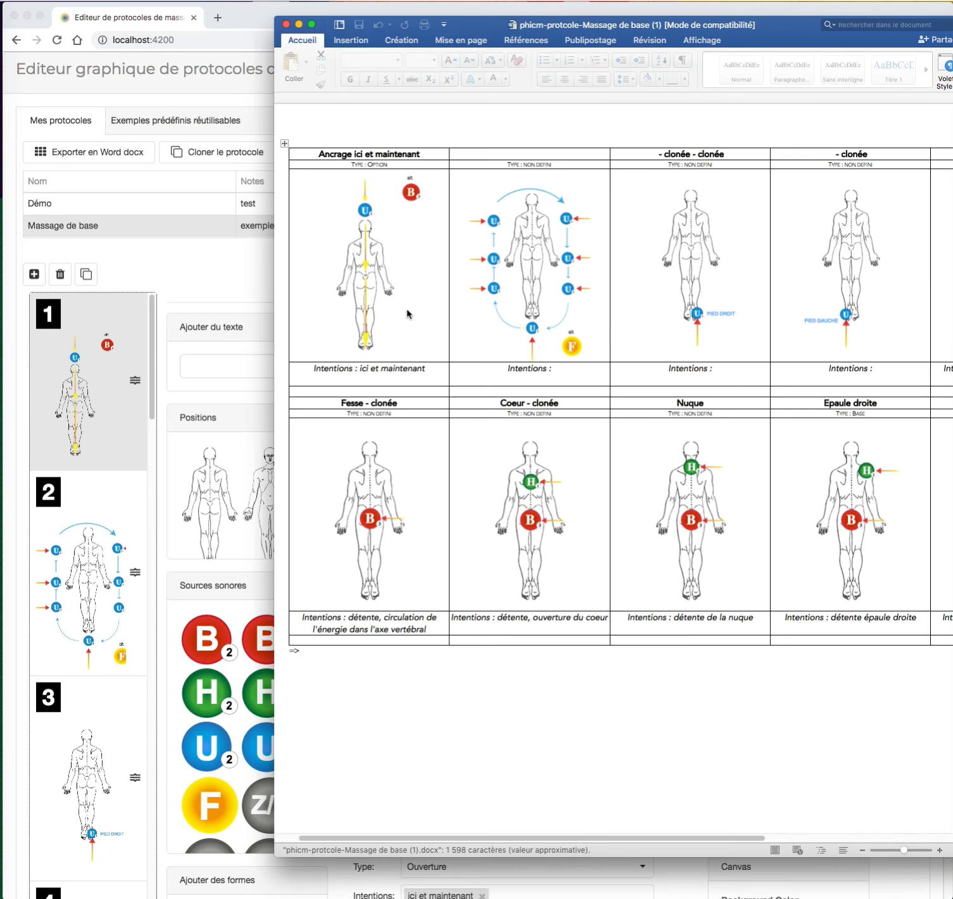
# Zoom out to 76 %, enlarge the Word window, look through the exported landscape pages and close the document.
pyautogui.moveTo(610, 30); pyautogui.dragTo(388, 19)
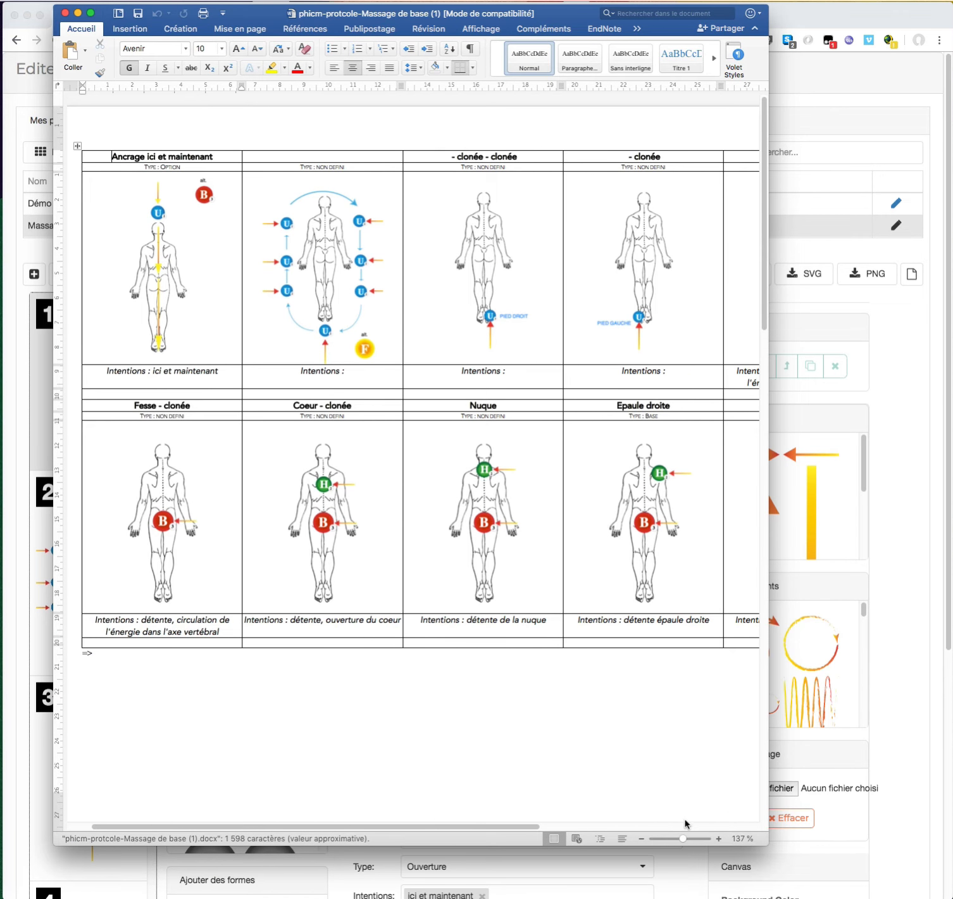
pyautogui.moveTo(682, 839); pyautogui.dragTo(672, 840)
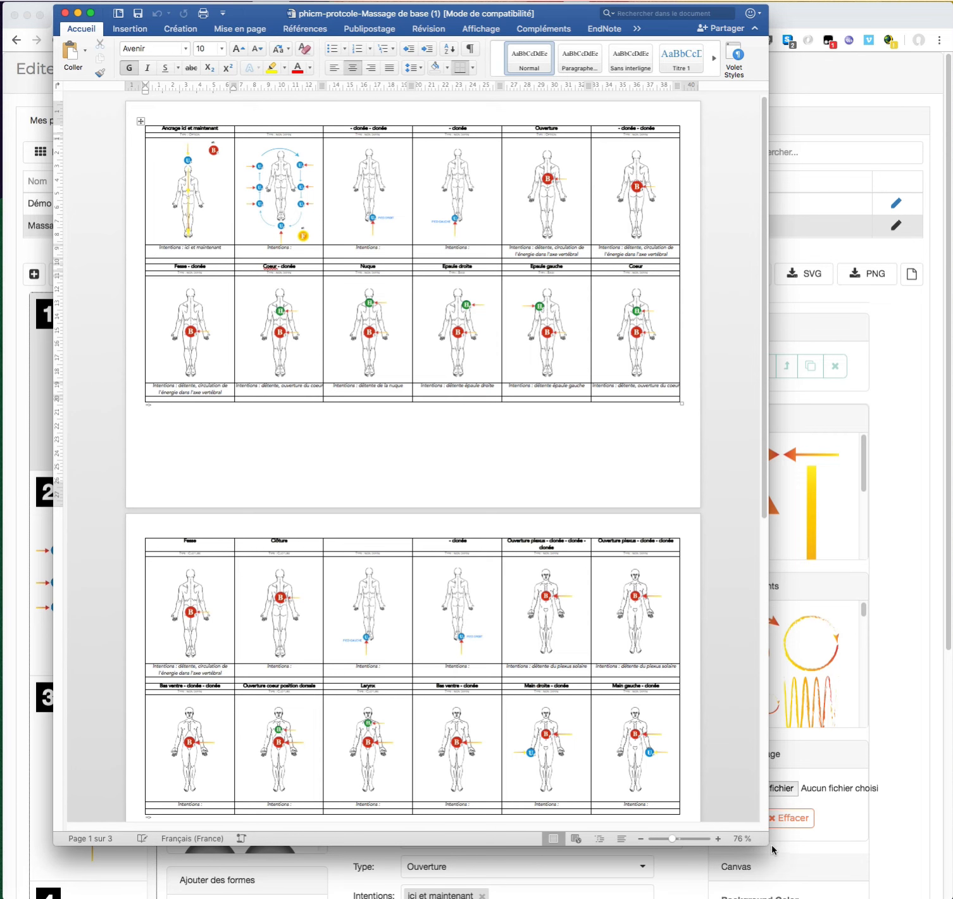
pyautogui.moveTo(767, 839); pyautogui.dragTo(888, 898)
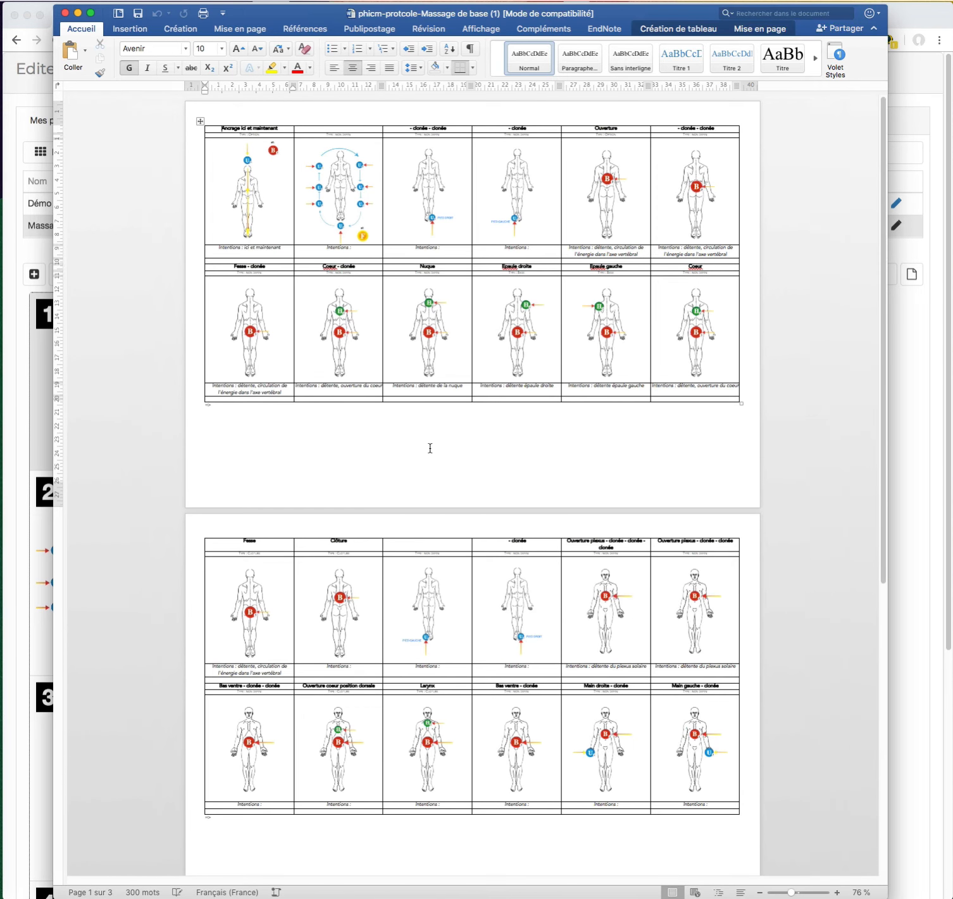
pyautogui.scroll(-1, 285, 209)
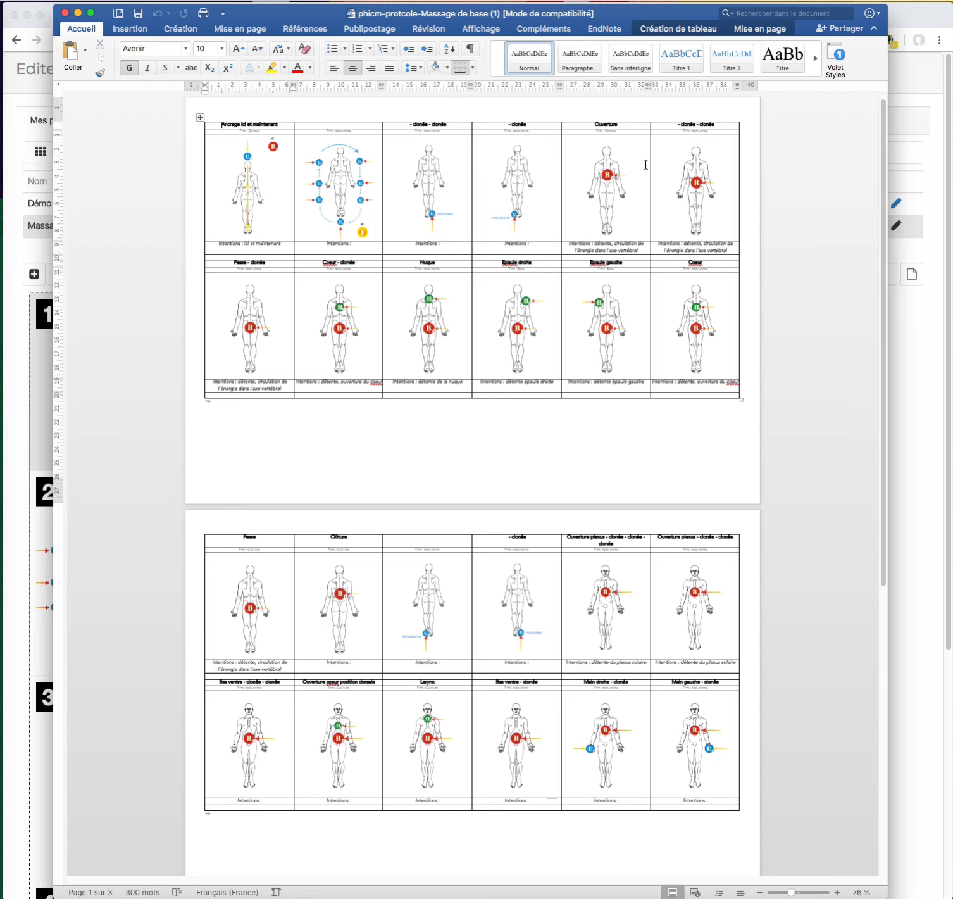
pyautogui.scroll(-7, 652, 411)
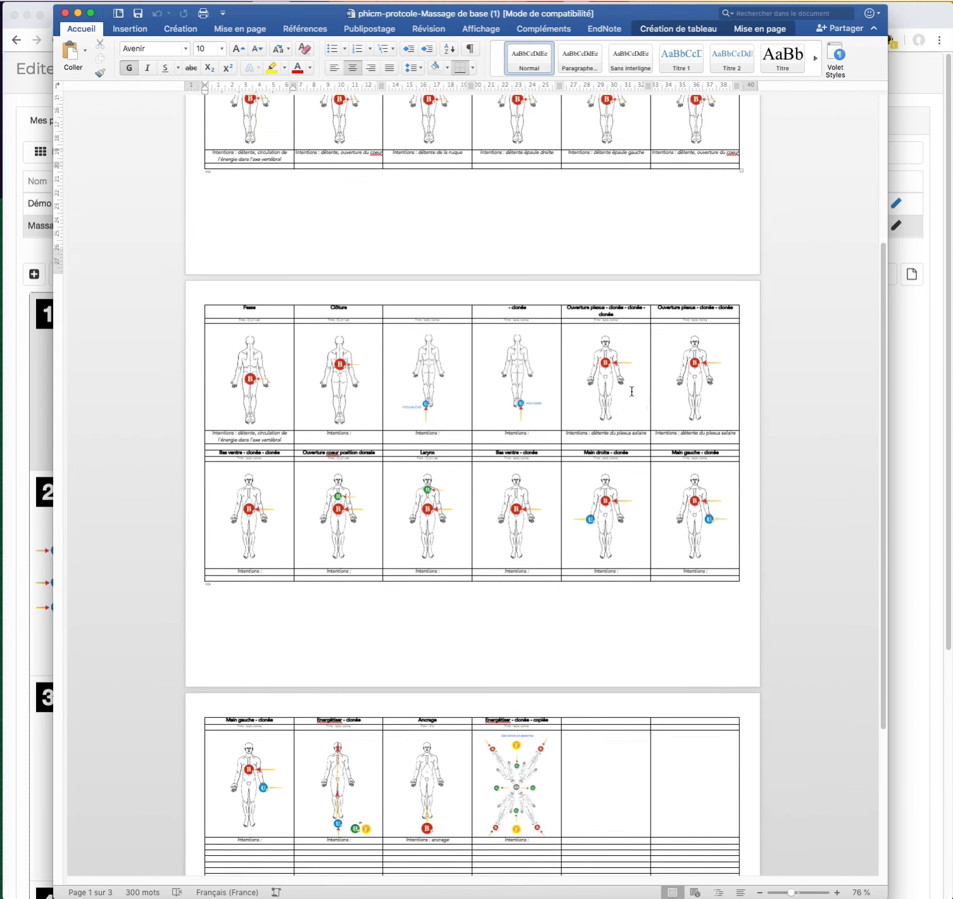
pyautogui.scroll(-1, 617, 379)
pyautogui.scroll(8, 612, 376)
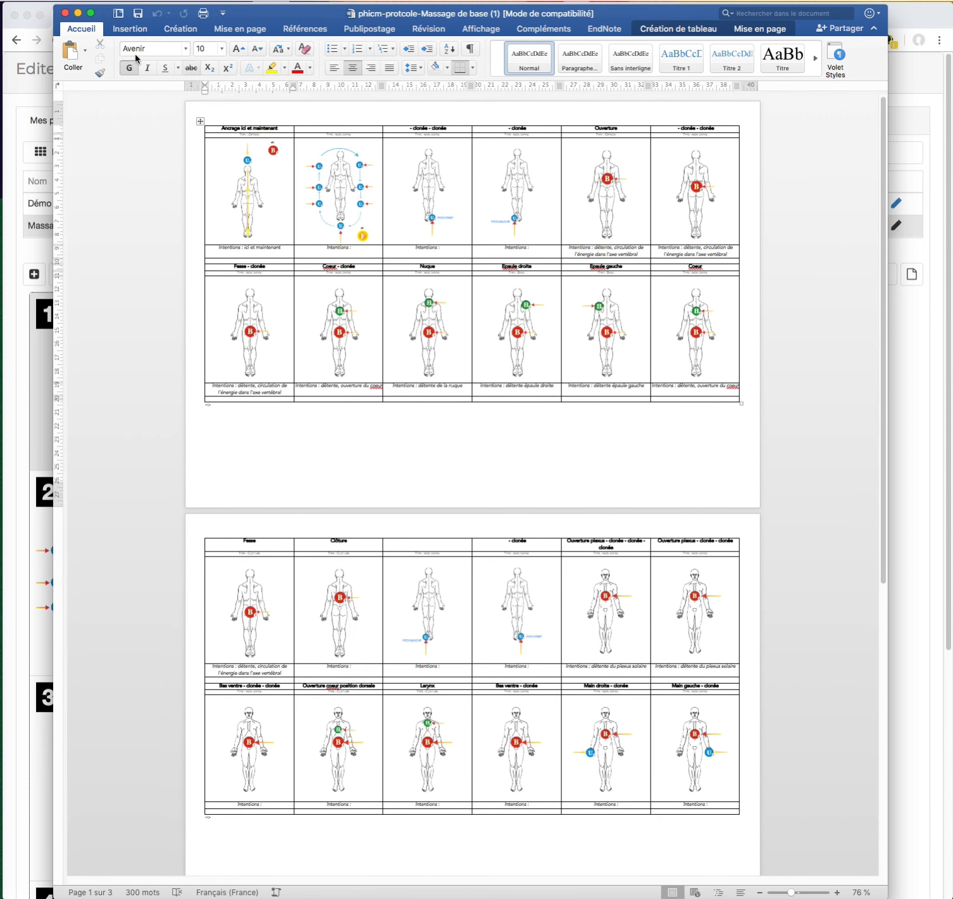
pyautogui.click(65, 13)
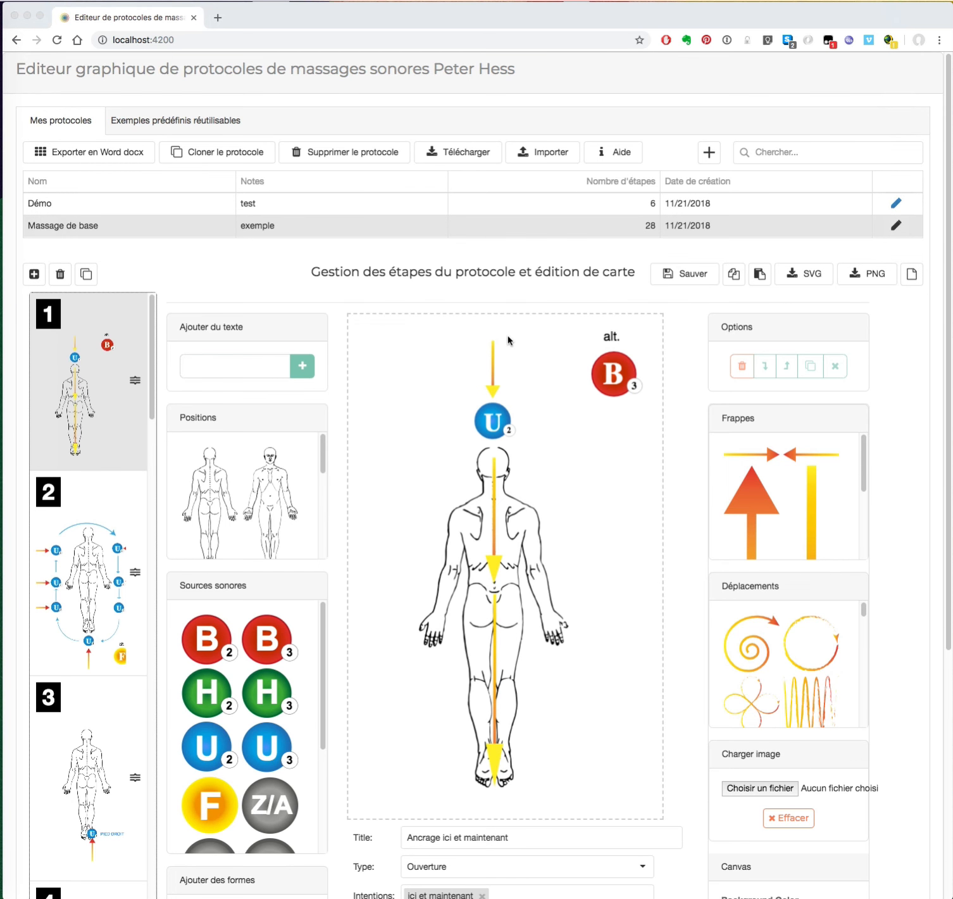
# Download the "Massage de base" protocol as a .json file, show it in the Finder and return to the protocol editor.
pyautogui.click(172, 261)
pyautogui.click(464, 159)
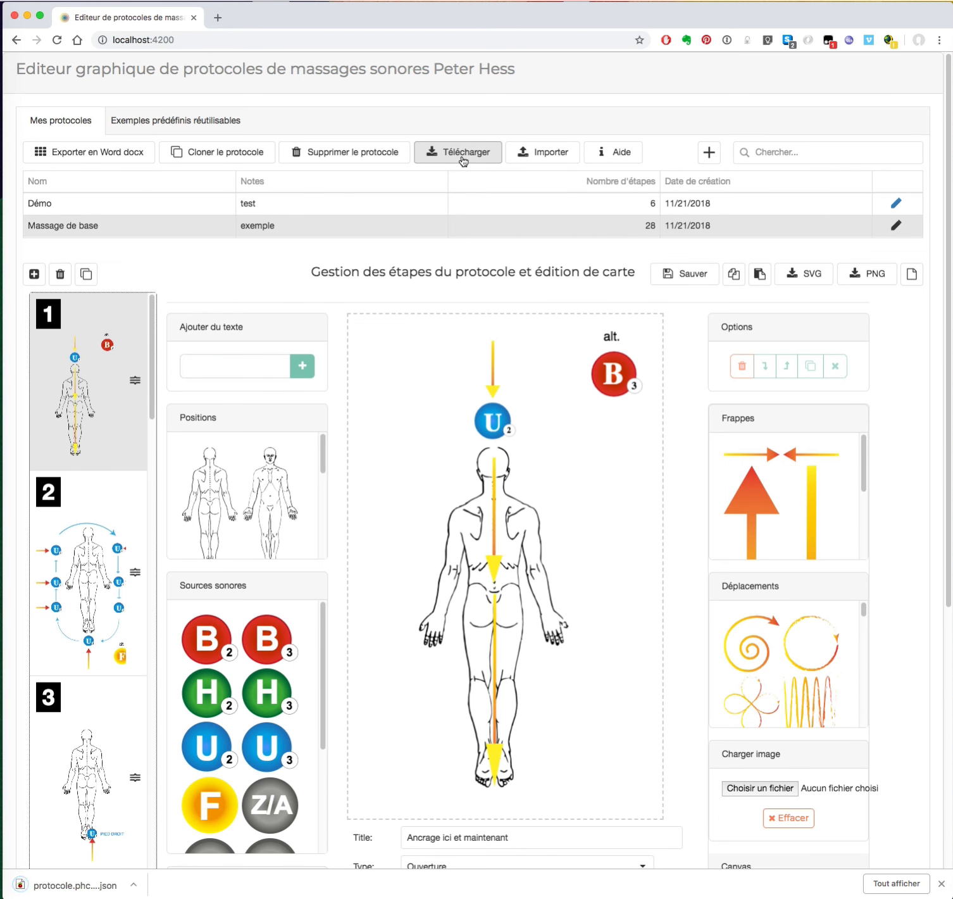
pyautogui.click(139, 886)
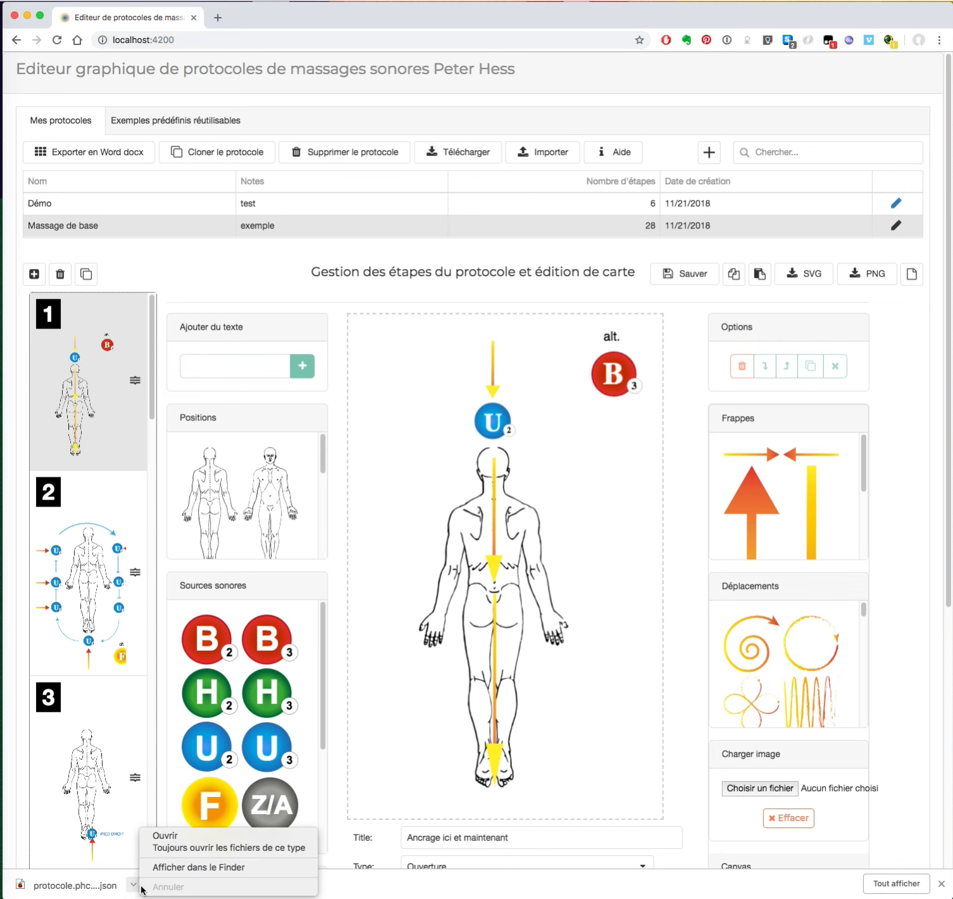
pyautogui.click(191, 867)
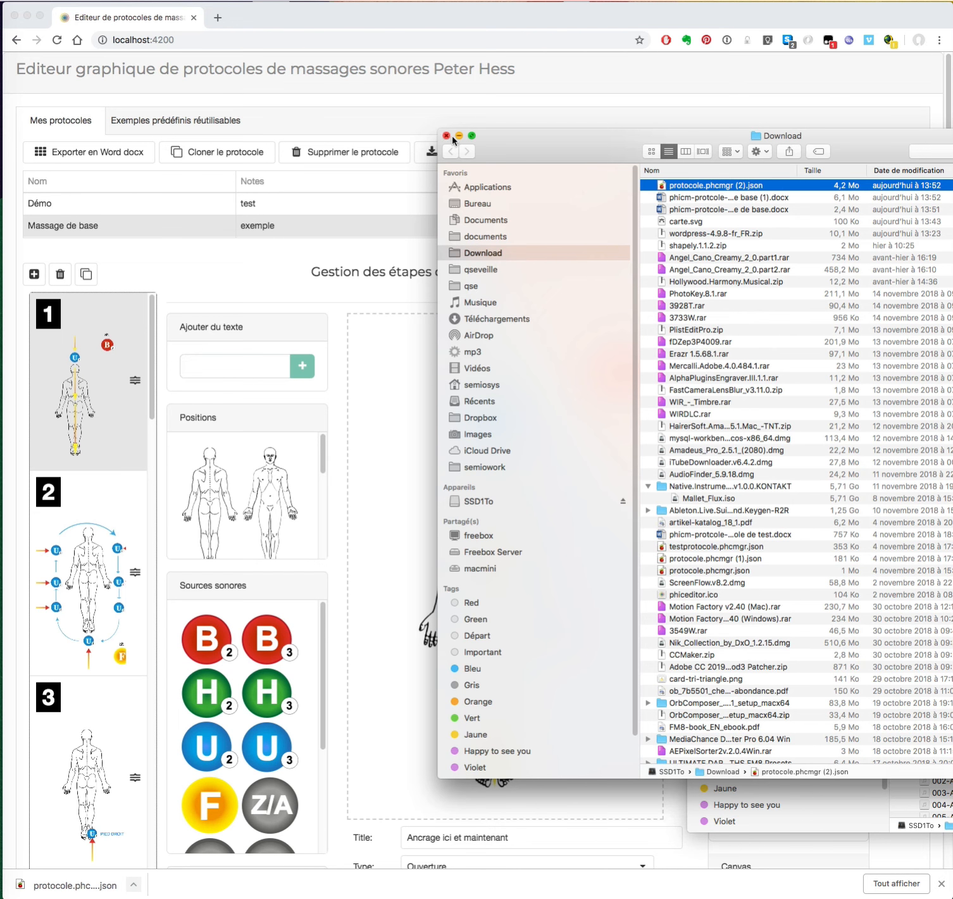
pyautogui.click(447, 135)
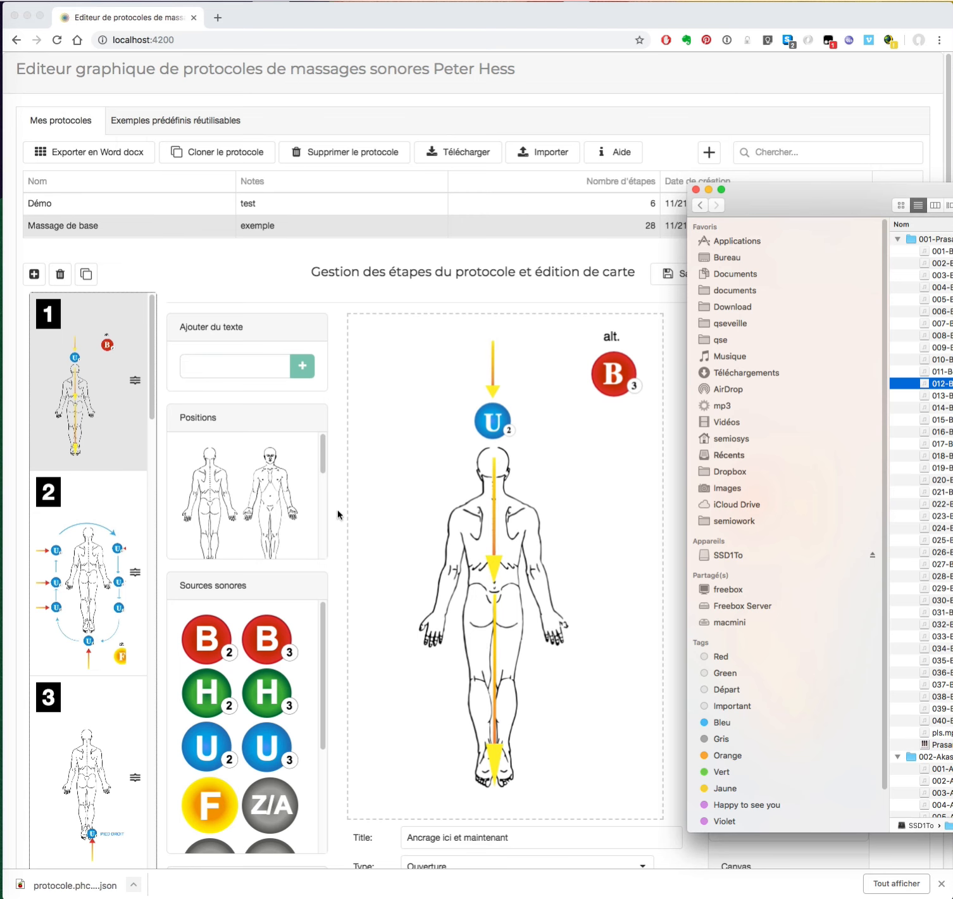
pyautogui.click(728, 8)
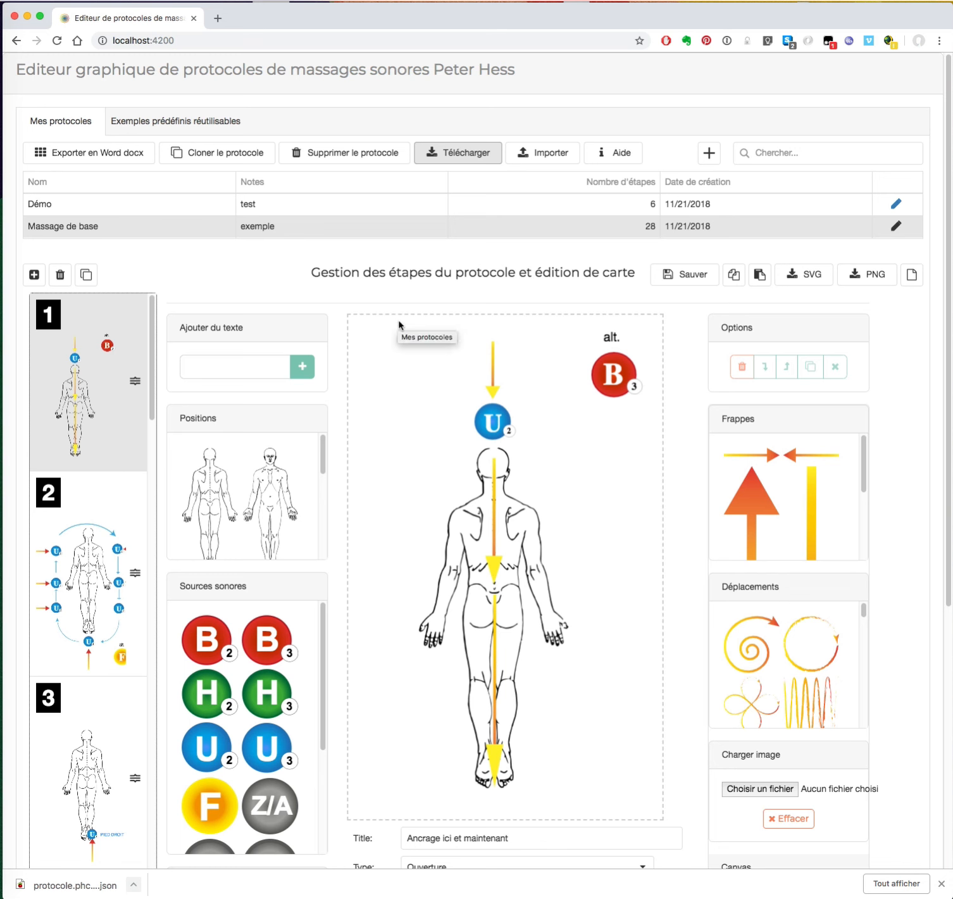
# Examine the import dialog for .phcmgr.json files and cancel it without importing anything.
pyautogui.click(461, 109)
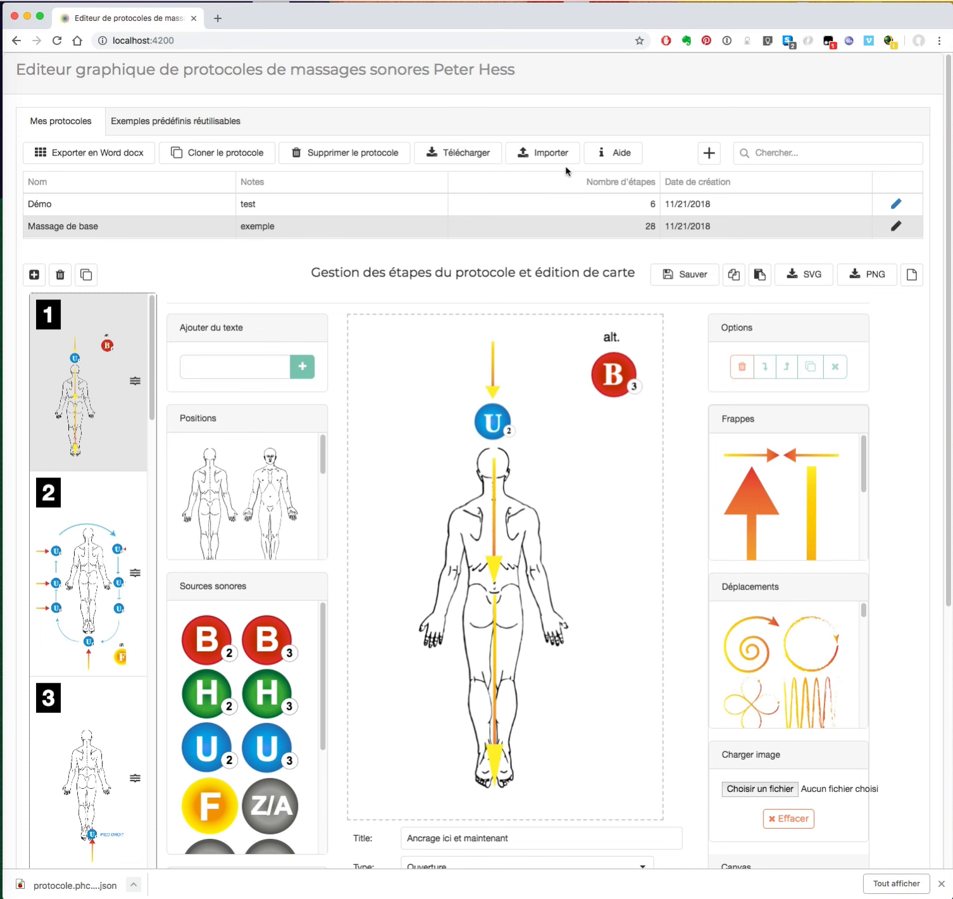
pyautogui.click(549, 159)
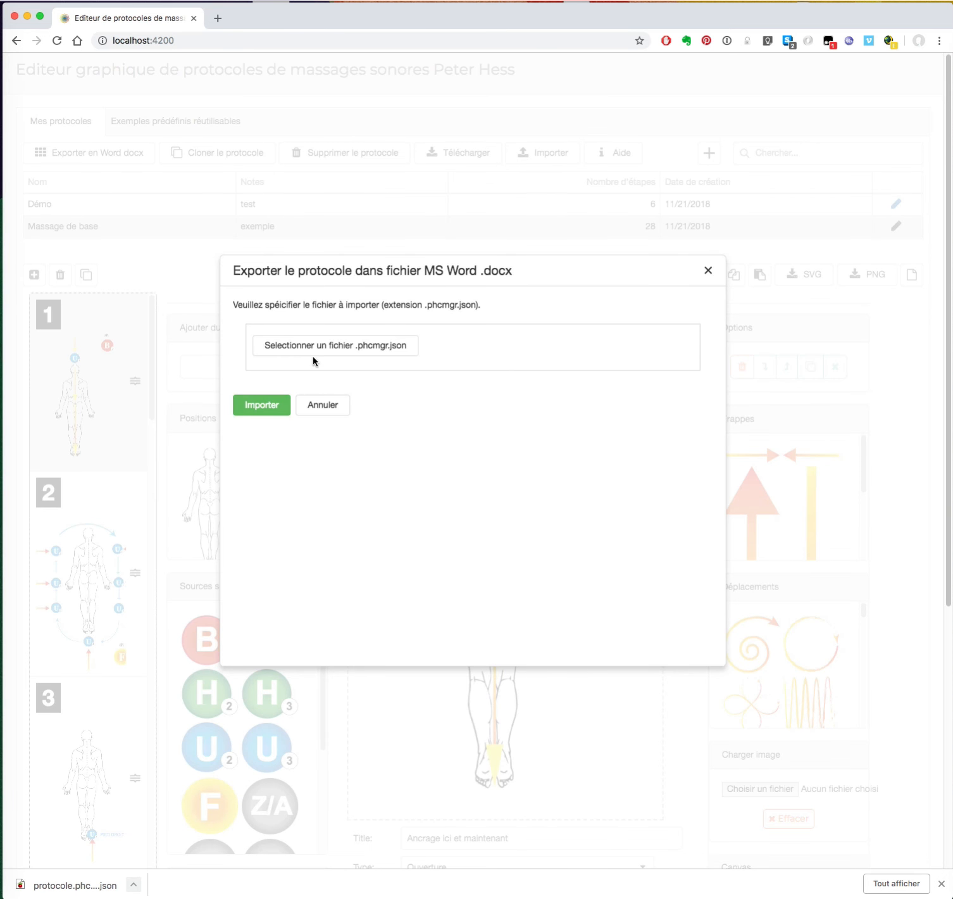
pyautogui.click(315, 408)
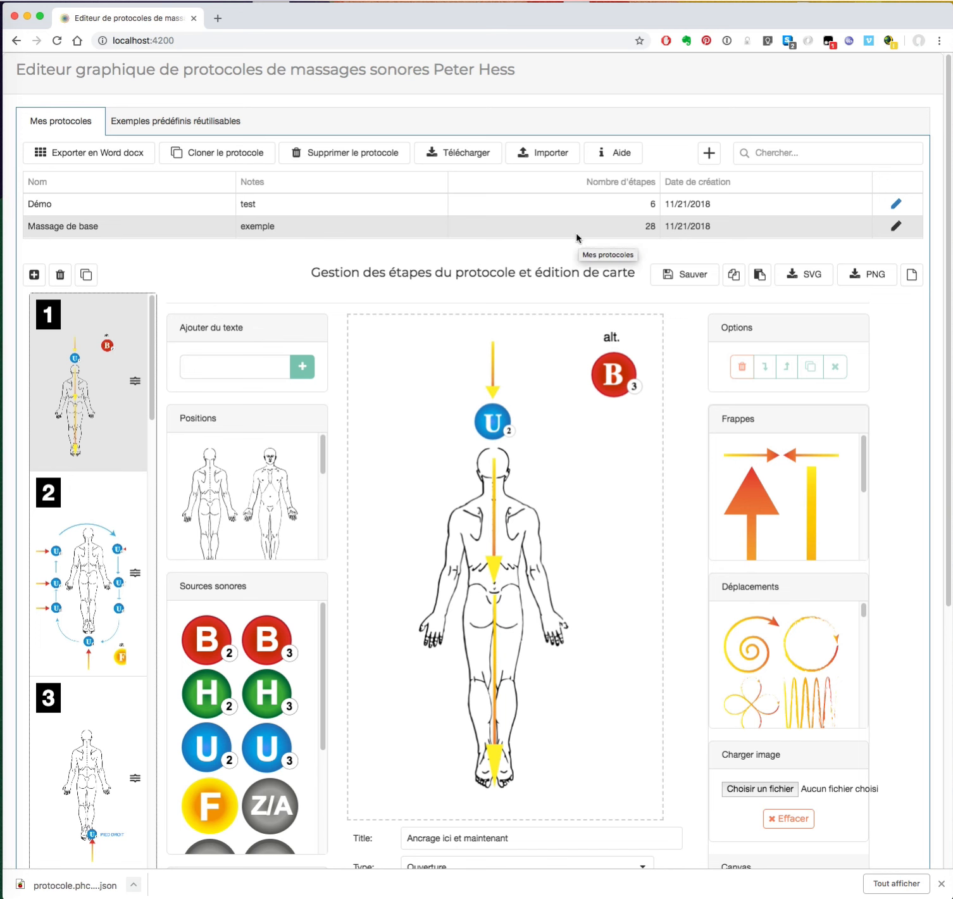
# Examine card 1's details and the editable name and notes of the "Massage de base" protocol, and cancel the editing.
pyautogui.scroll(-5, 669, 528)
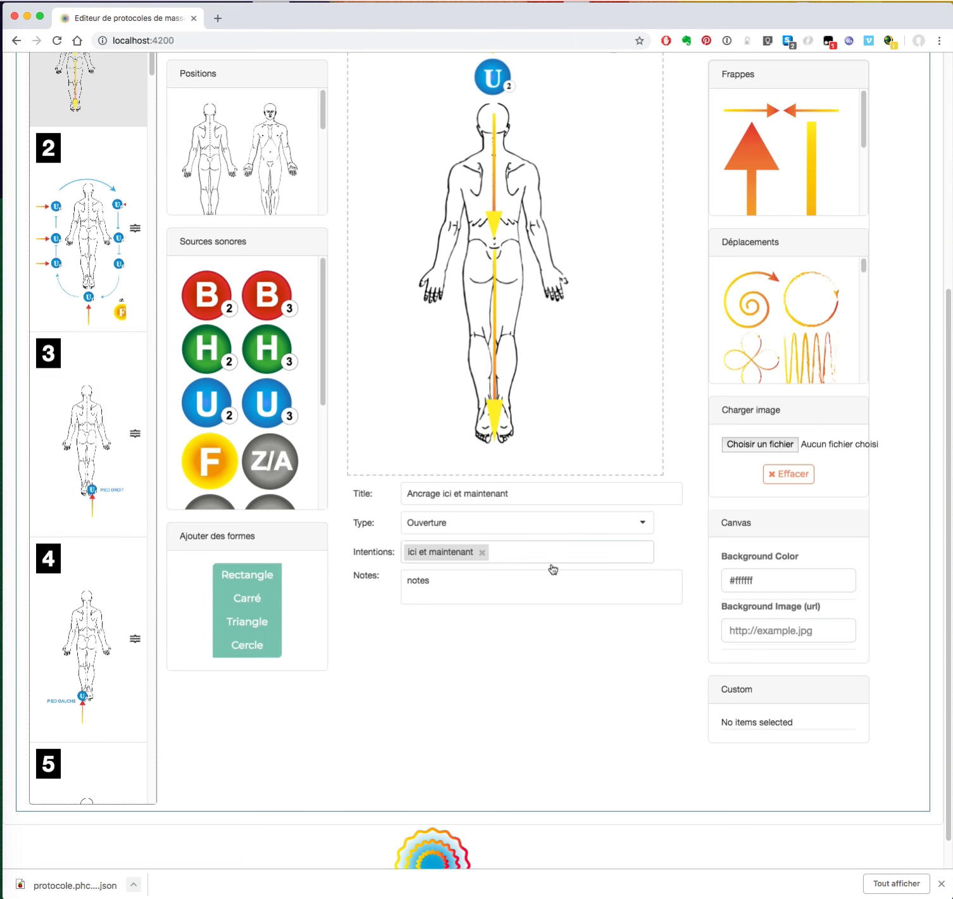
pyautogui.scroll(5, 571, 608)
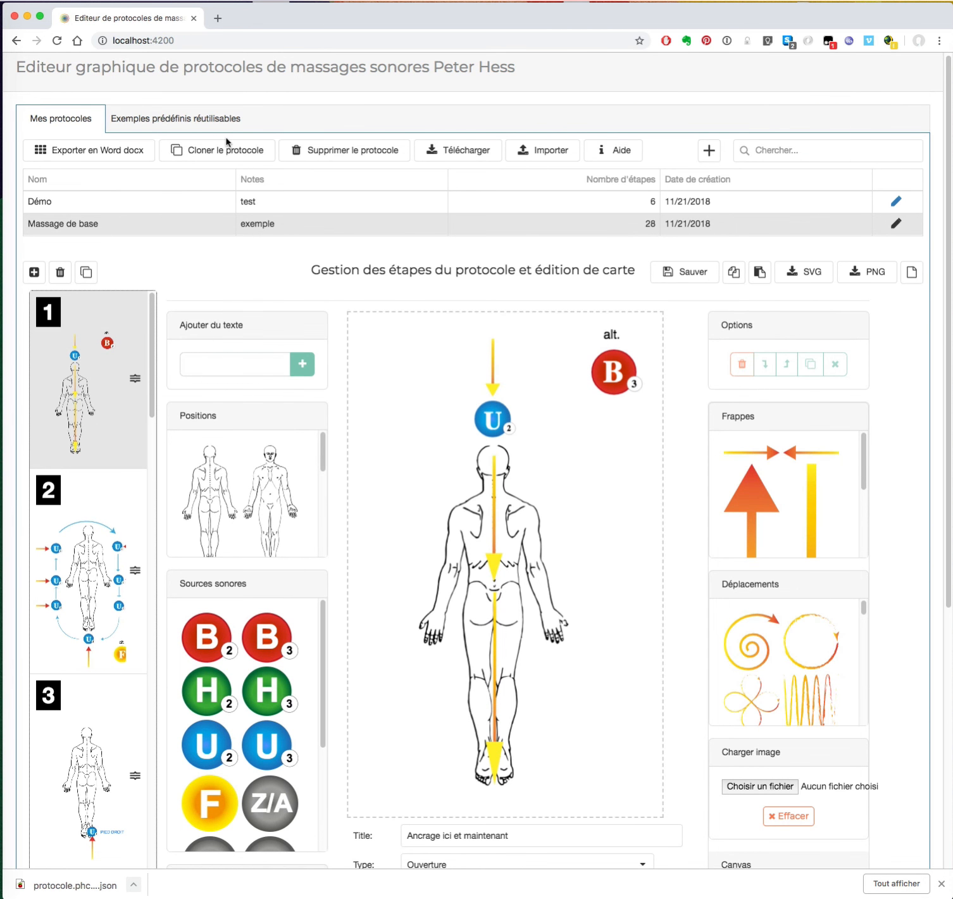
pyautogui.click(896, 227)
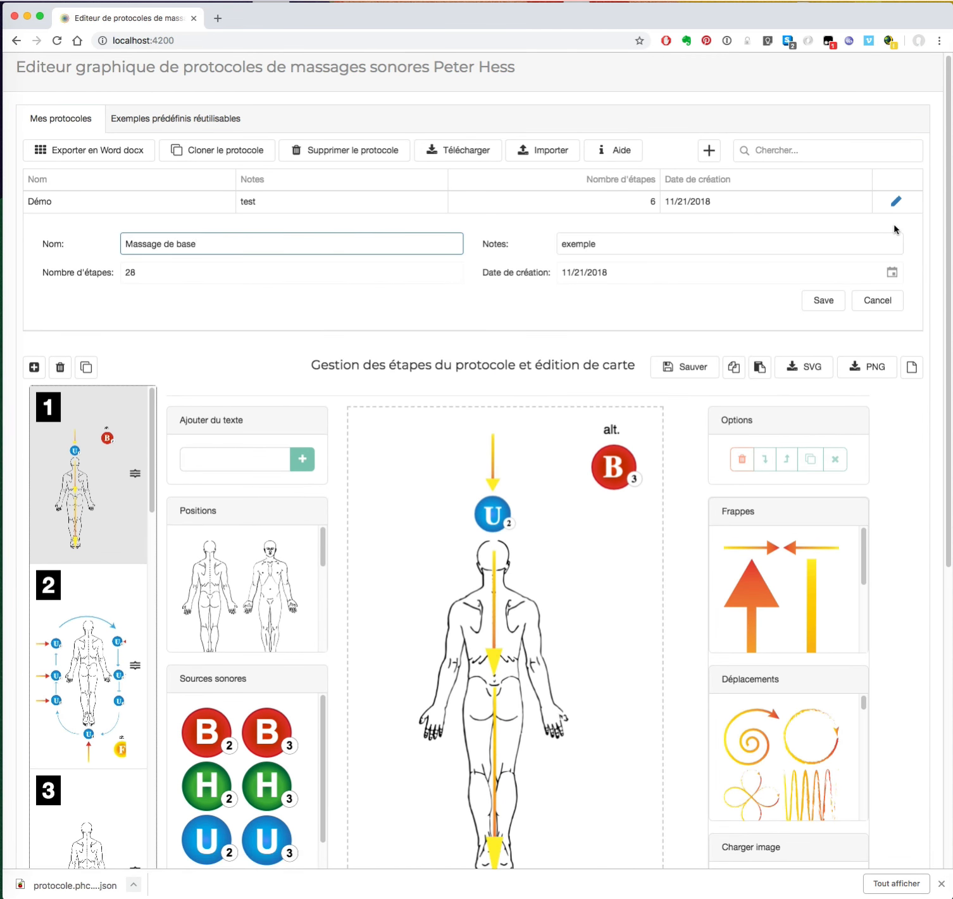
pyautogui.click(611, 247)
pyautogui.doubleClick(611, 248)
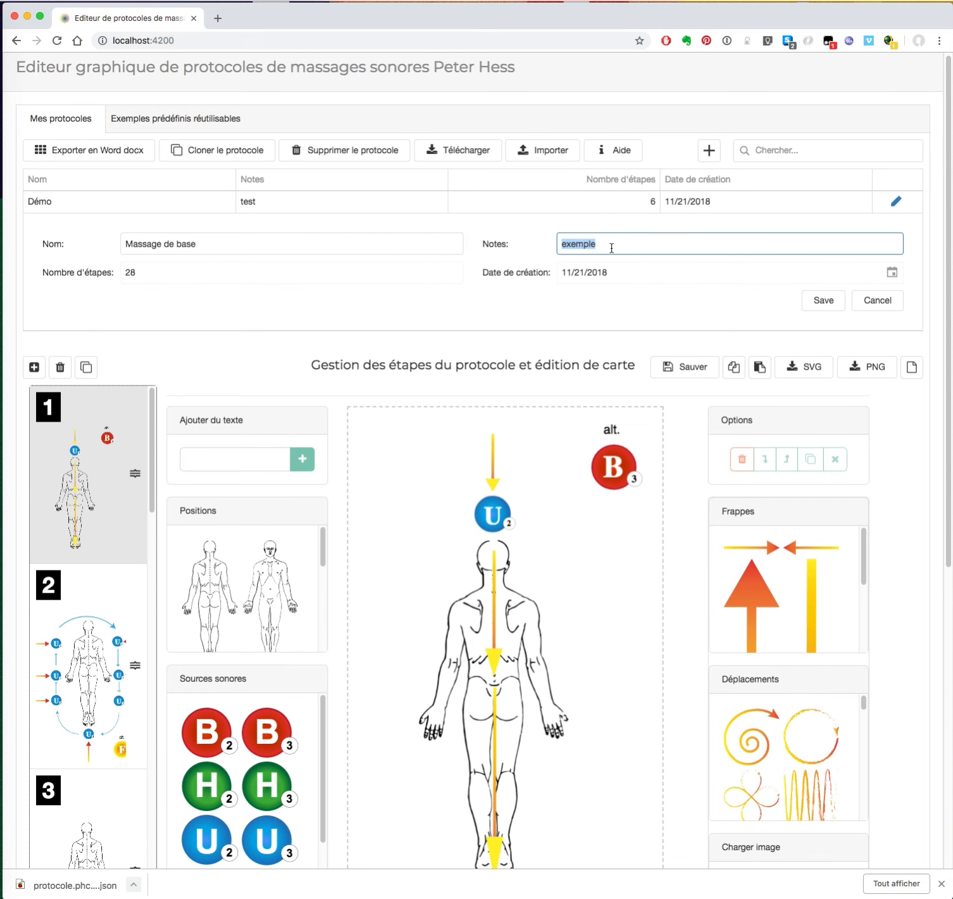
pyautogui.click(871, 316)
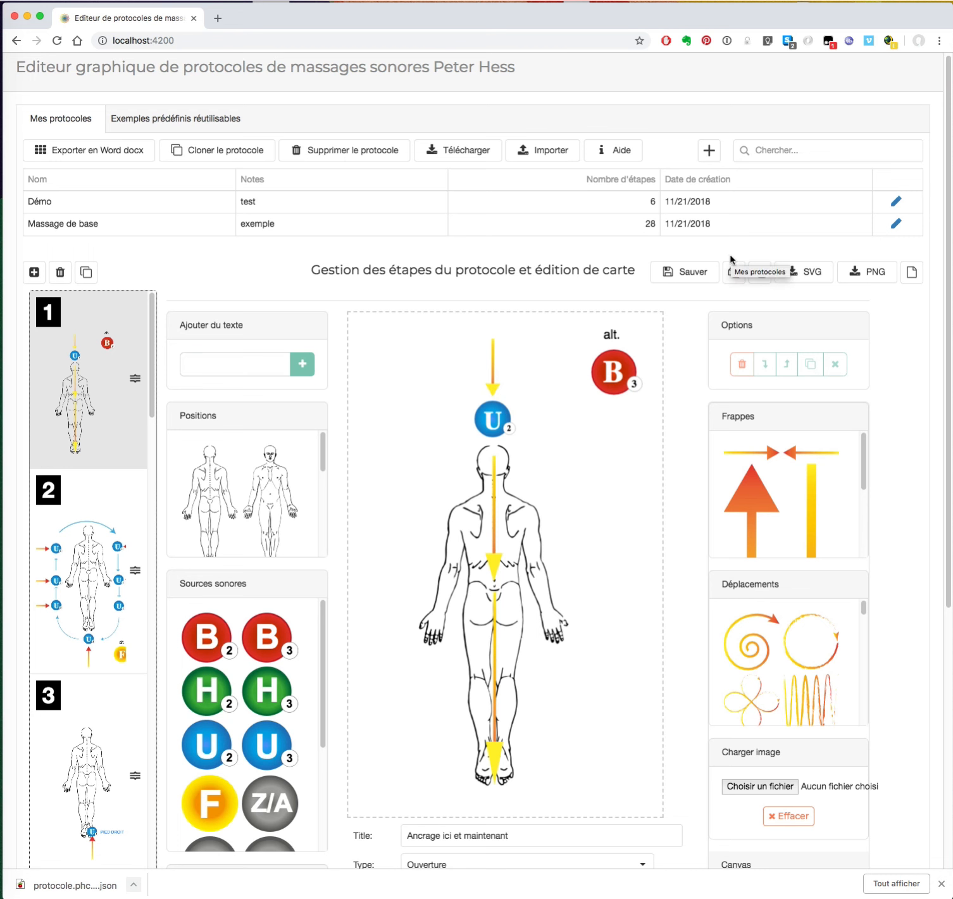
# Look through the predefined "Massage de base" and "Tests divers" examples, and return to card 1's details in the personal protocols.
pyautogui.click(145, 122)
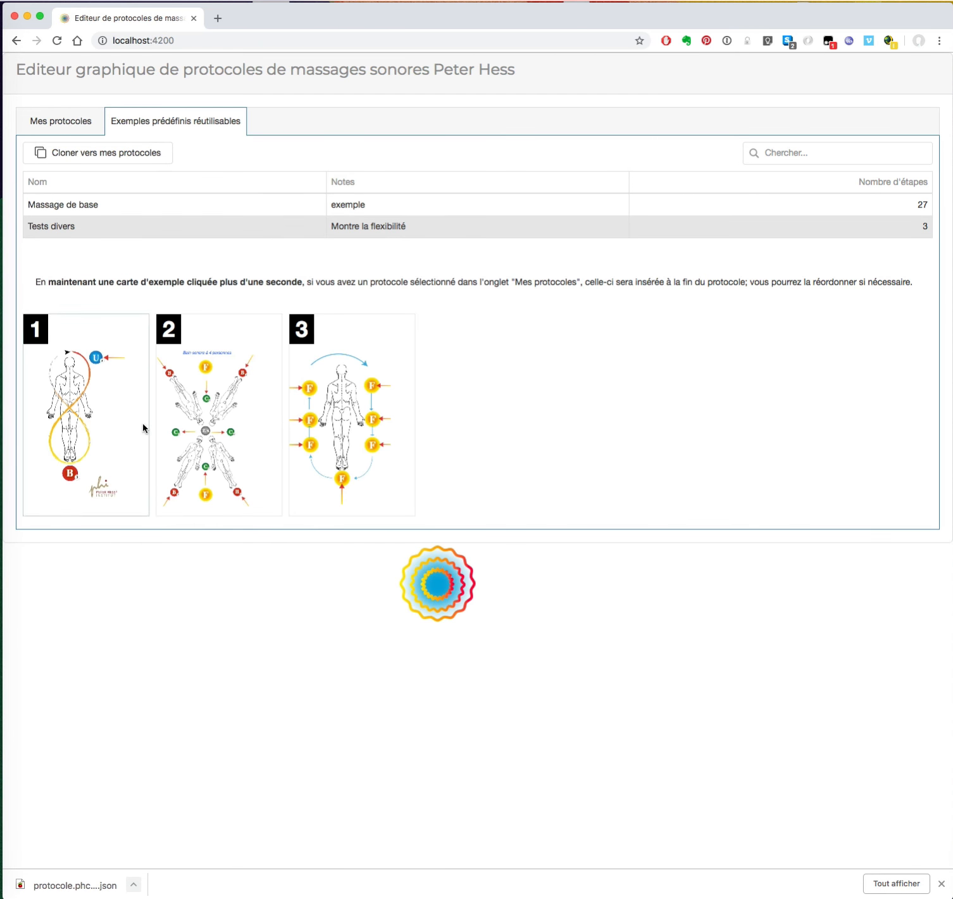
pyautogui.click(96, 204)
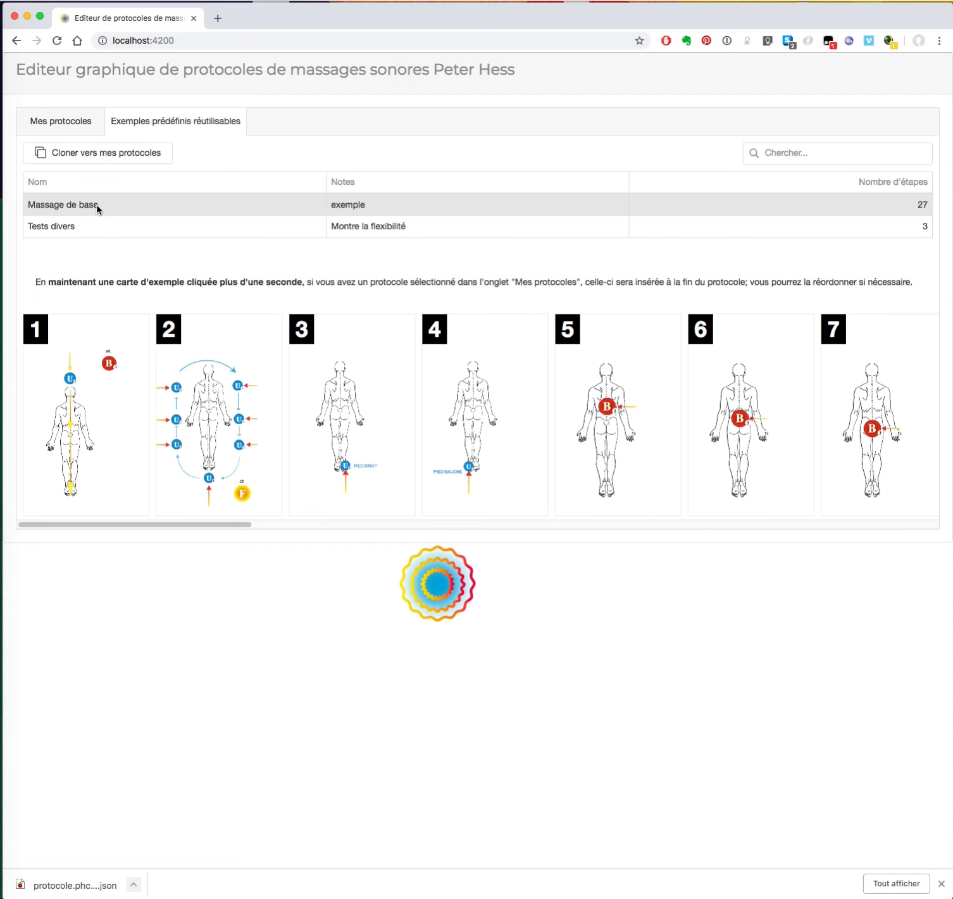
pyautogui.click(86, 226)
pyautogui.click(57, 123)
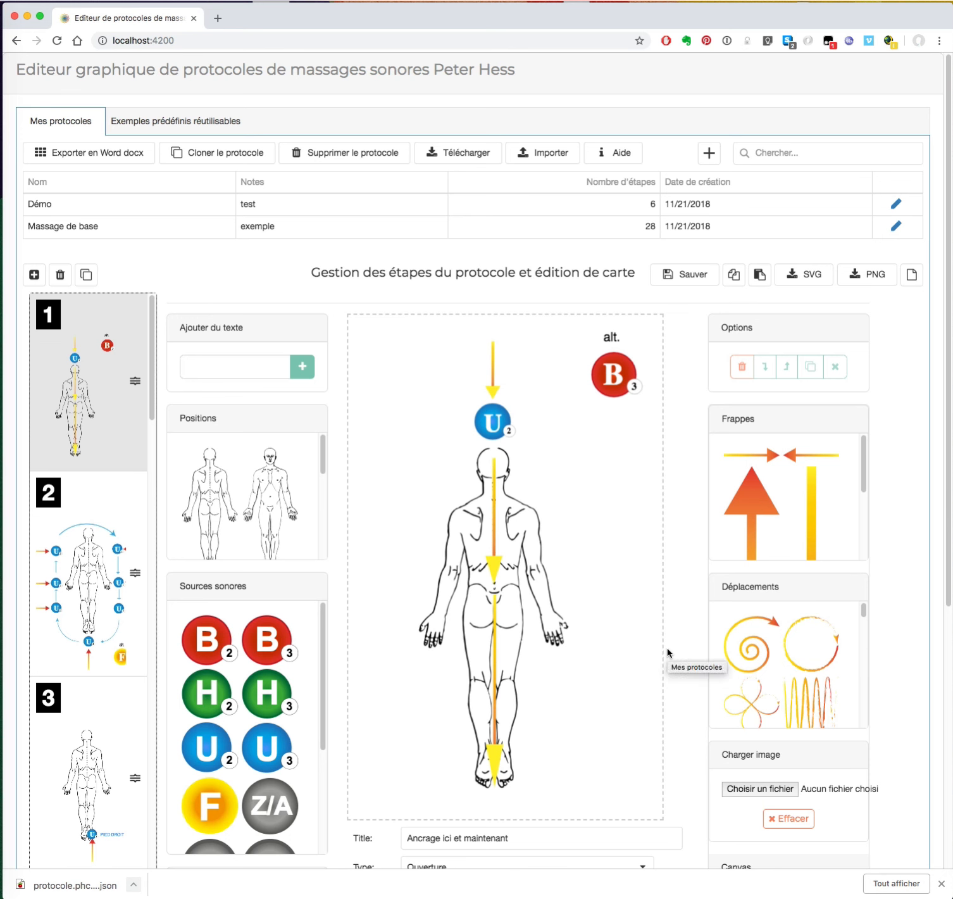
pyautogui.scroll(-1, 380, 631)
pyautogui.scroll(-5, 381, 633)
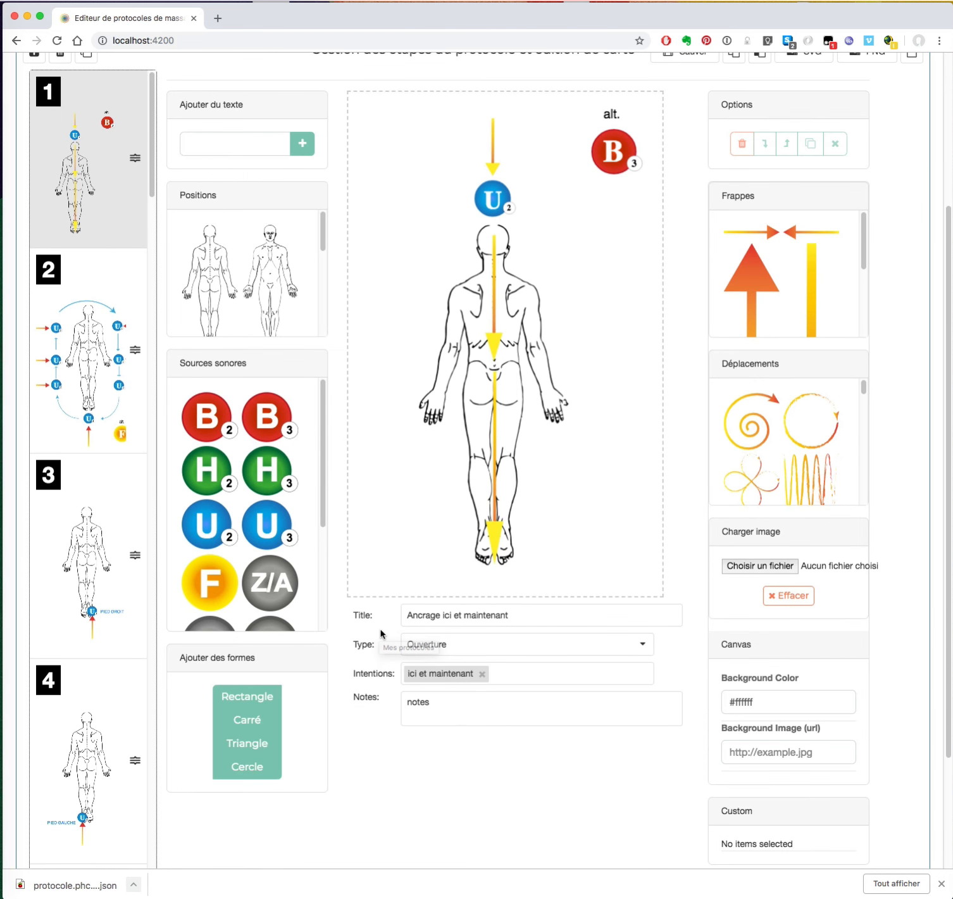